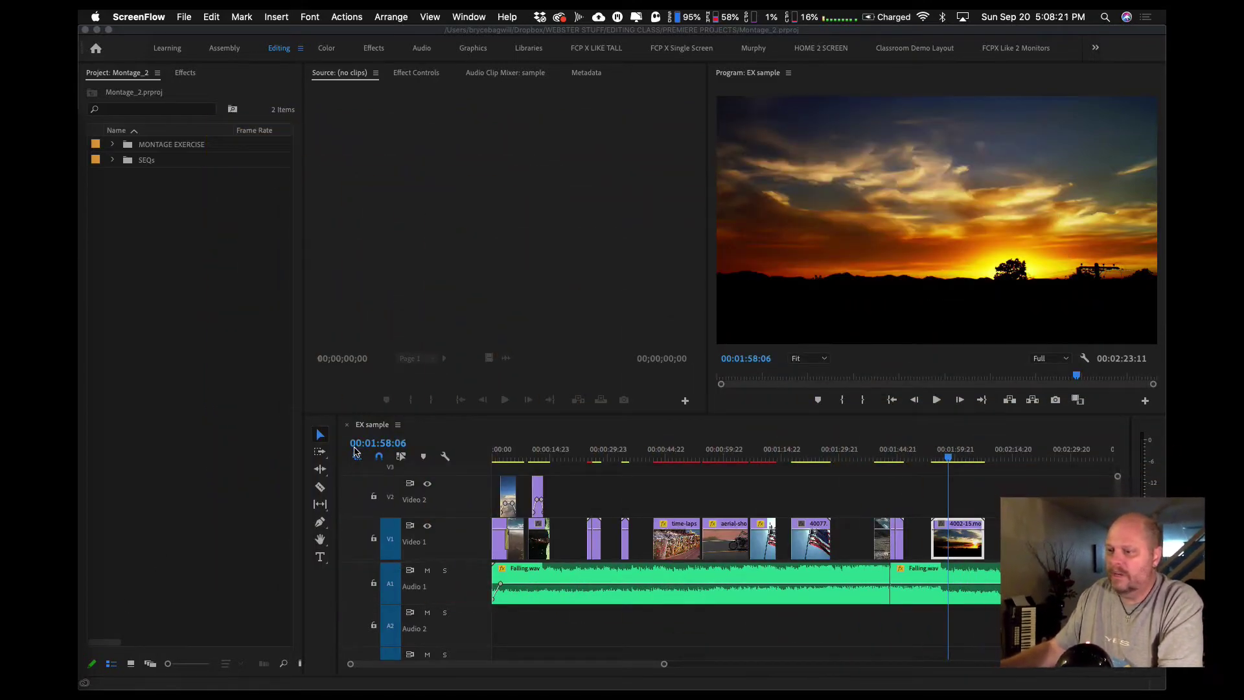
Review the opening of the EX sample sequence from its start to about five seconds in
{"action": "left_click", "coordinate": [173, 329]}
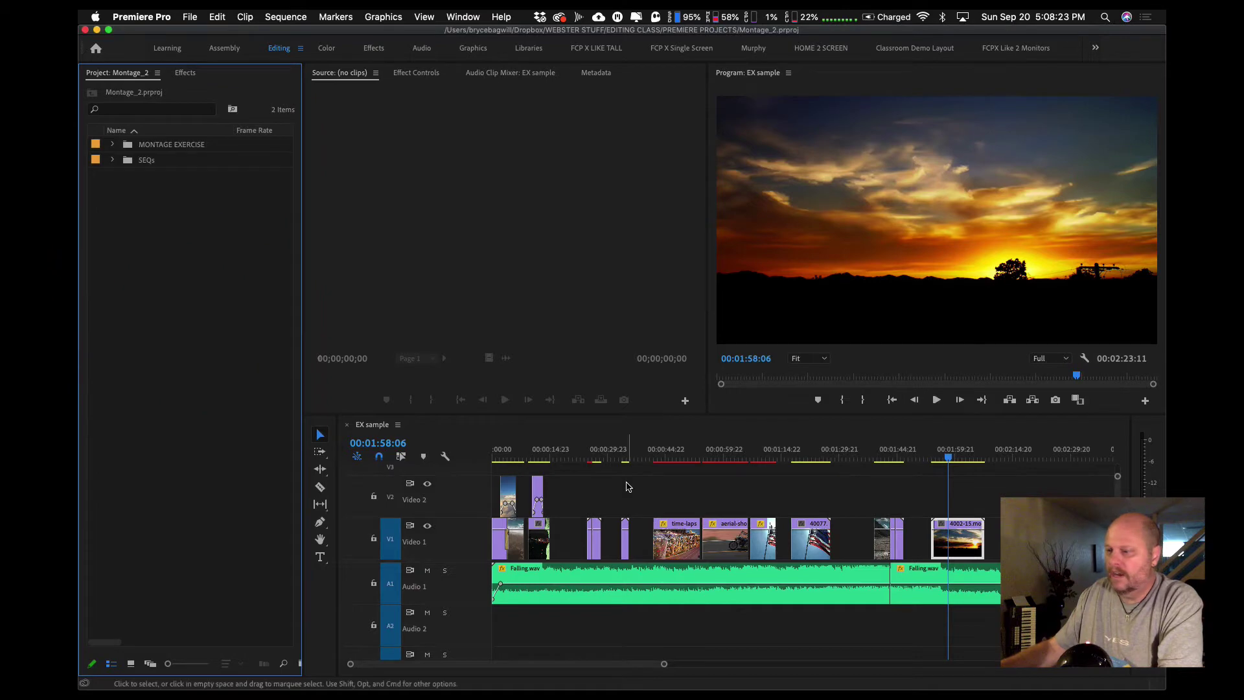
{"action": "mouse_move", "coordinate": [502, 452]}
{"action": "left_mouse_down"}
{"action": "mouse_move", "coordinate": [741, 478]}
{"action": "mouse_move", "coordinate": [500, 474]}
{"action": "left_mouse_up"}
{"action": "key", "text": "Home"}
{"action": "left_click", "coordinate": [727, 478]}
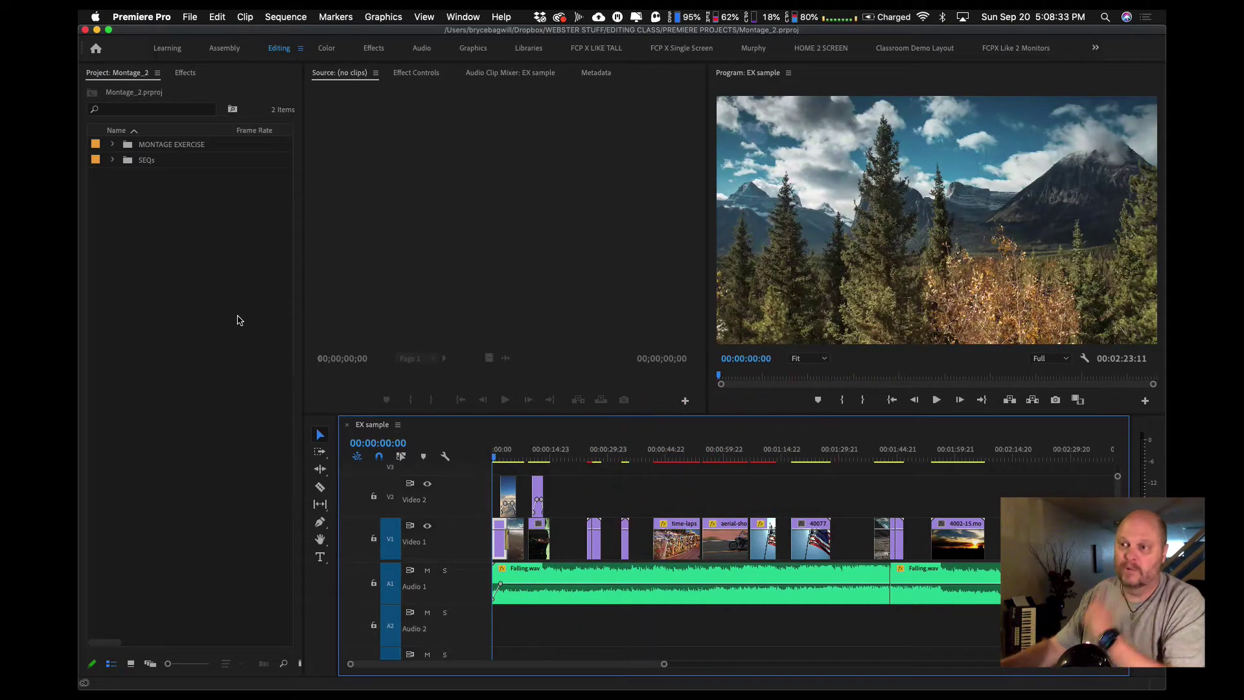
{"action": "left_click", "coordinate": [162, 282]}
{"action": "left_click", "coordinate": [506, 459]}
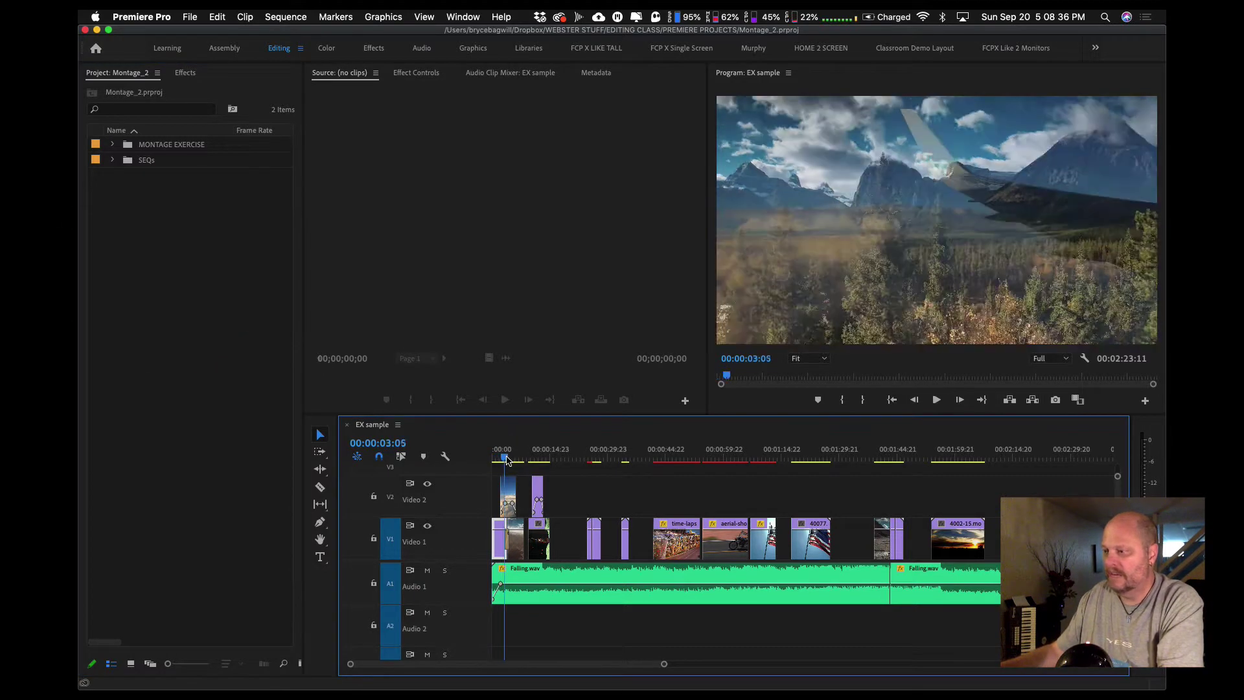
{"action": "key", "text": "space"}
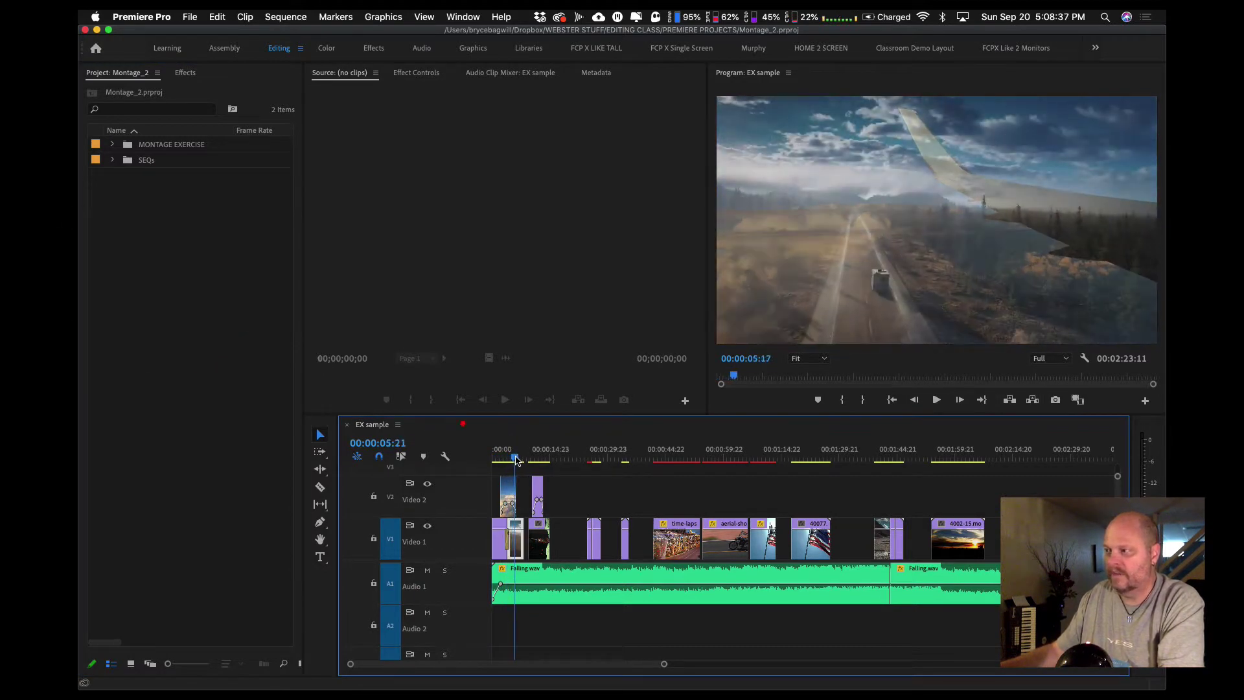
{"action": "left_click", "coordinate": [516, 458]}
{"action": "left_click", "coordinate": [156, 238]}
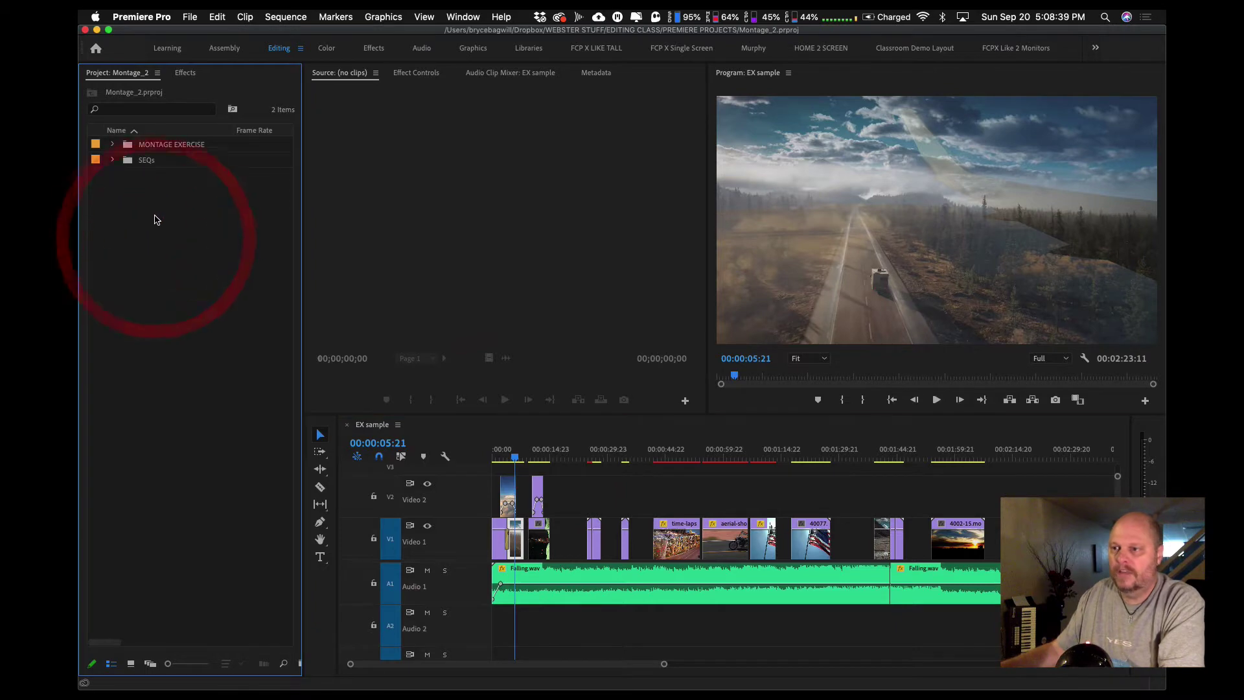
{"action": "left_click", "coordinate": [156, 221]}
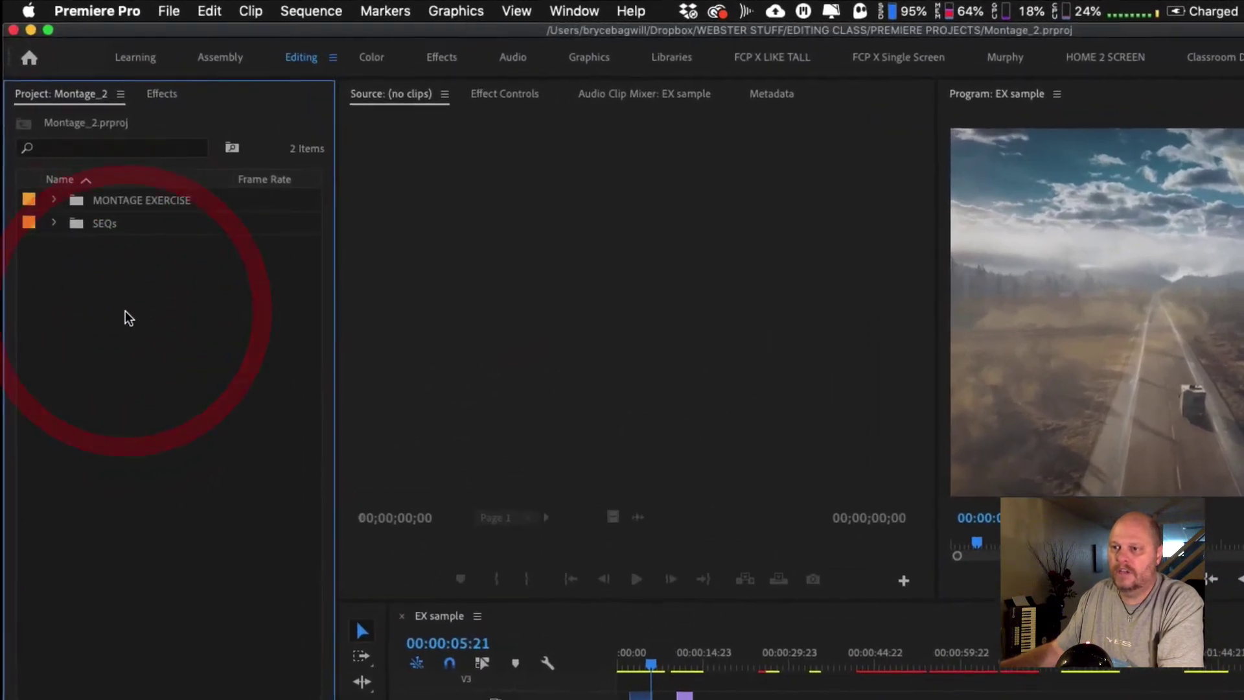
{"action": "right_click", "coordinate": [125, 315]}
{"action": "left_click", "coordinate": [108, 302]}
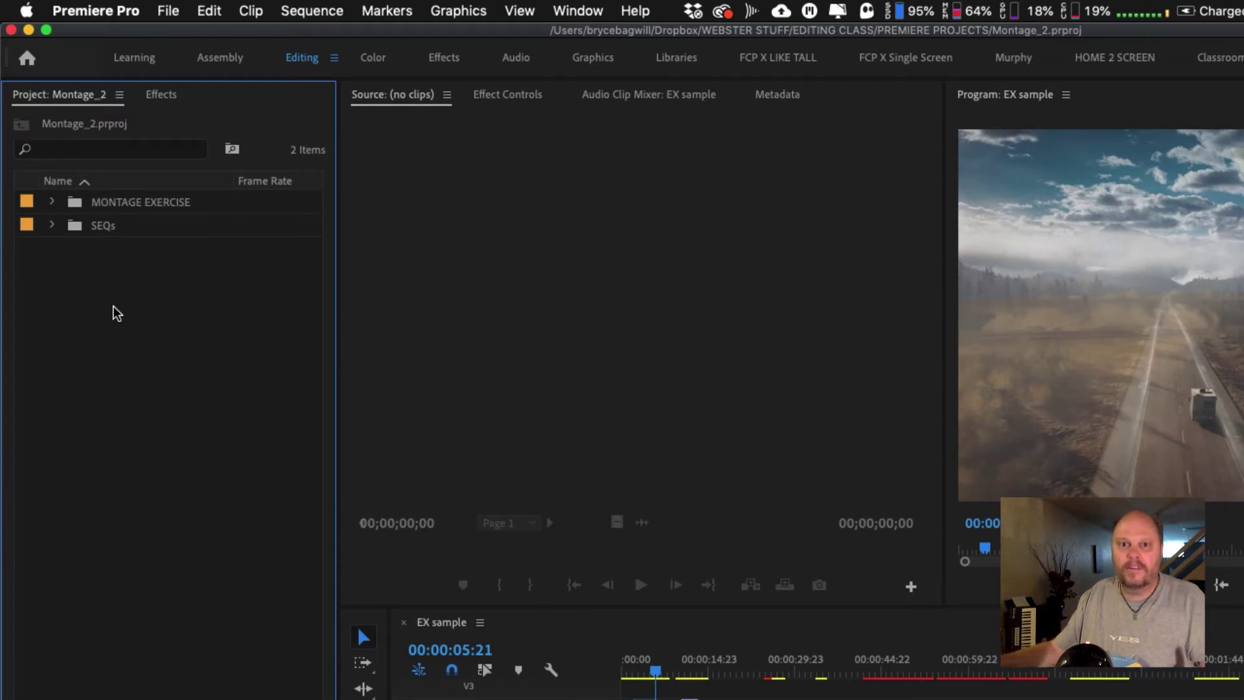
Browse the MONTAGE EXERCISE folder's FOOTAGE and SOUND subfolders in the import dialog without importing anything
{"action": "left_click", "coordinate": [168, 12]}
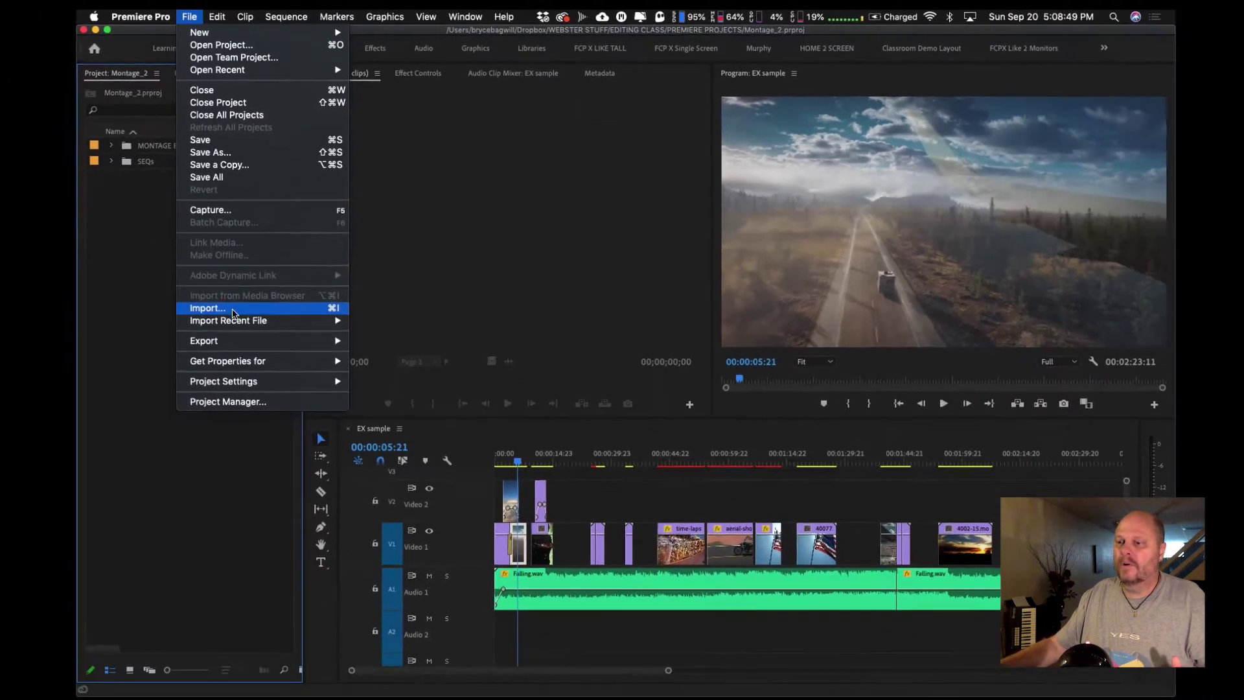
{"action": "left_click", "coordinate": [232, 313]}
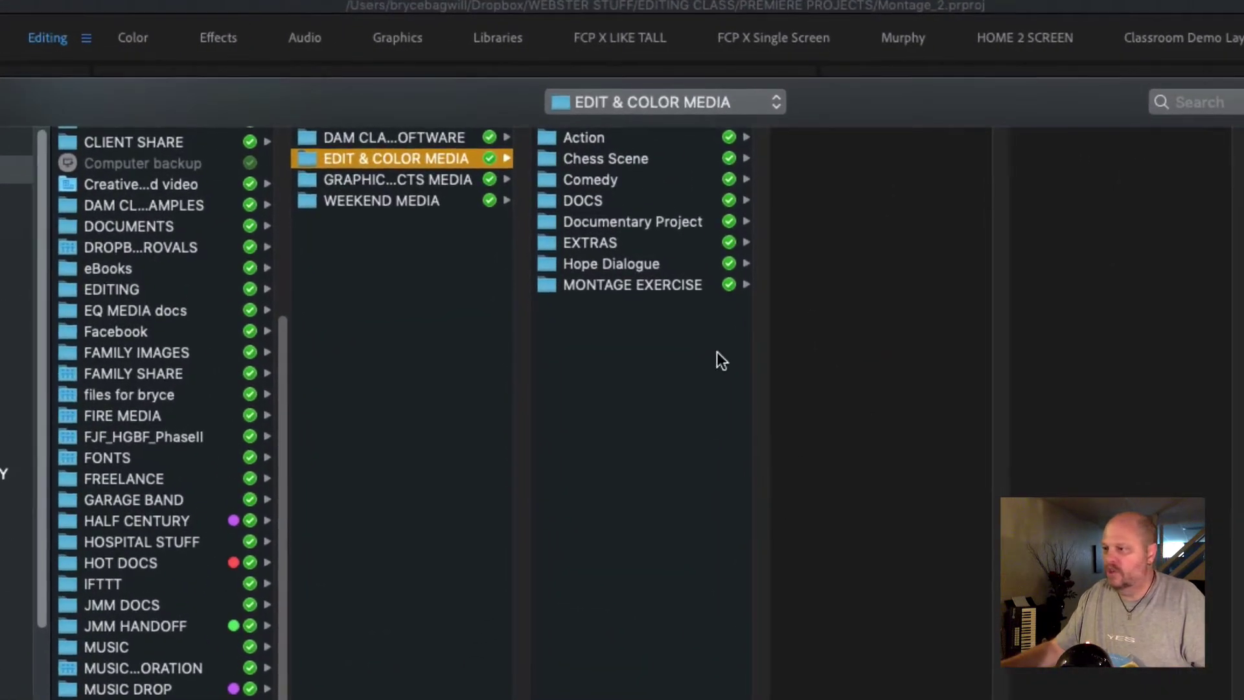
{"action": "left_click", "coordinate": [643, 284]}
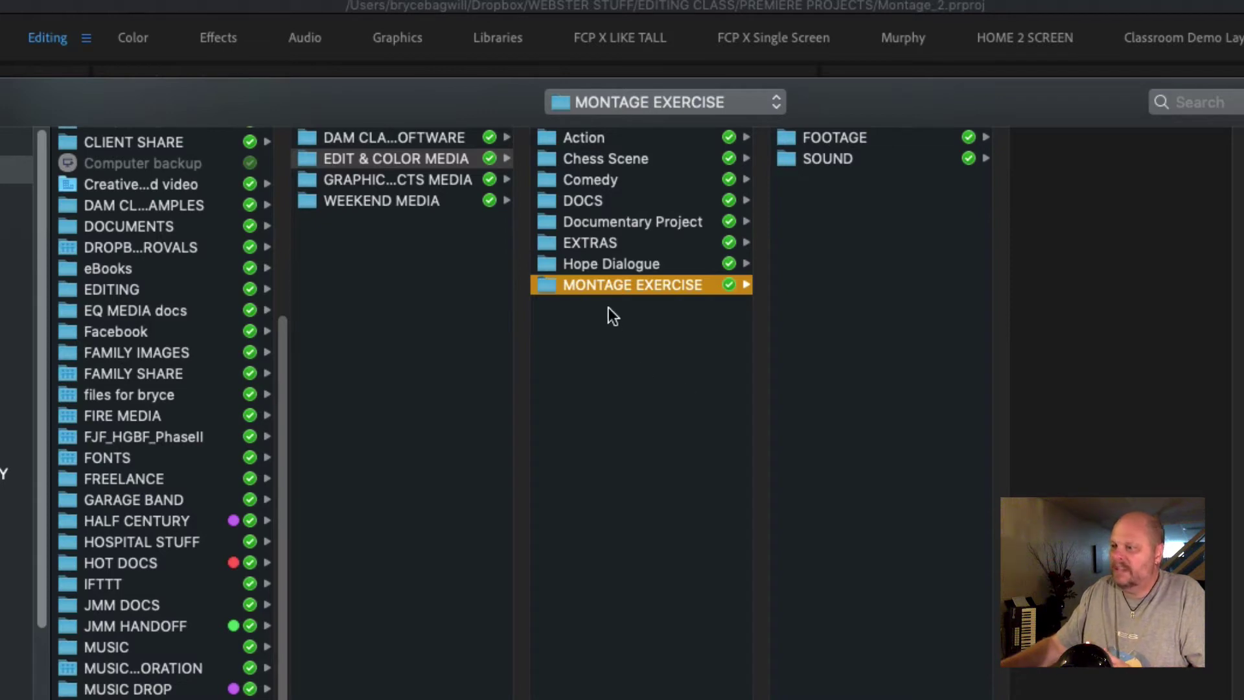
{"action": "left_click", "coordinate": [867, 138]}
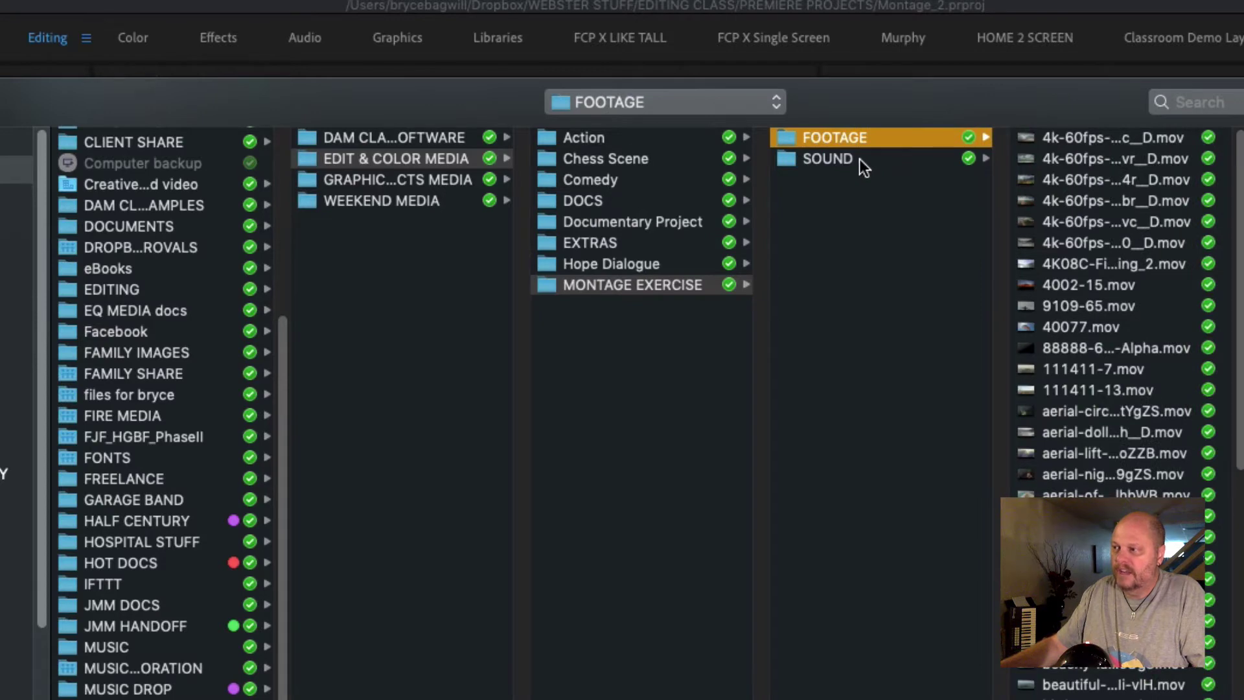
{"action": "left_click", "coordinate": [860, 158]}
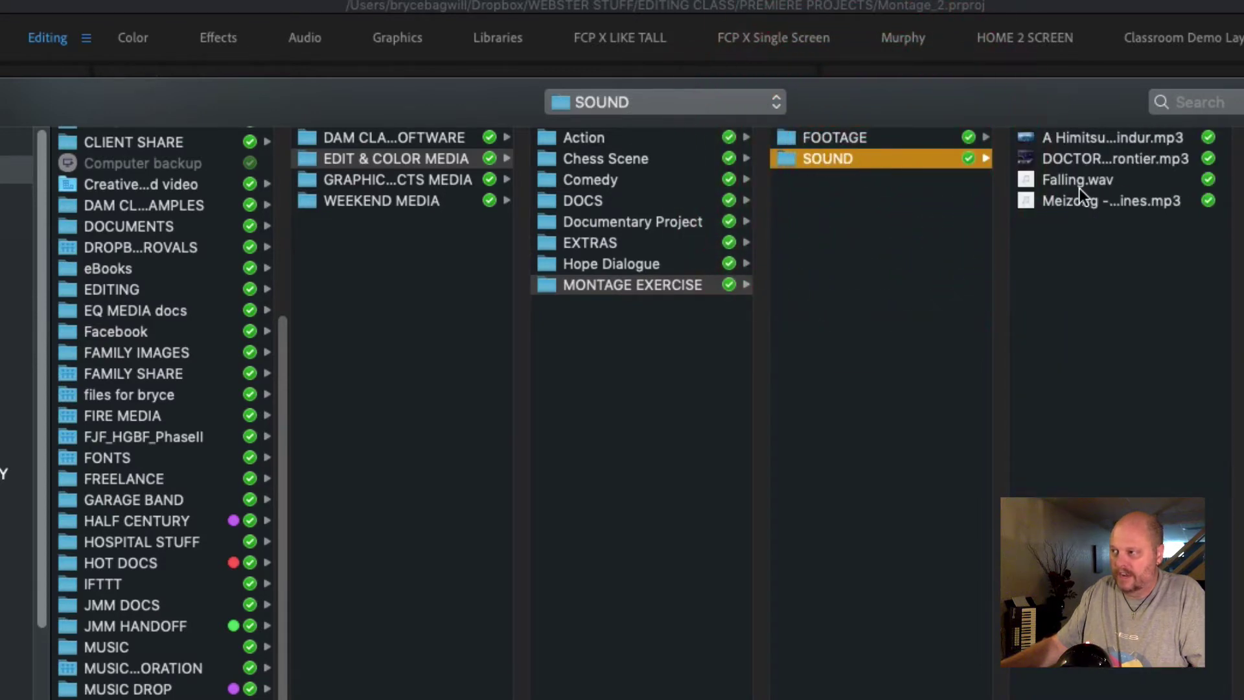
{"action": "left_click", "coordinate": [835, 134]}
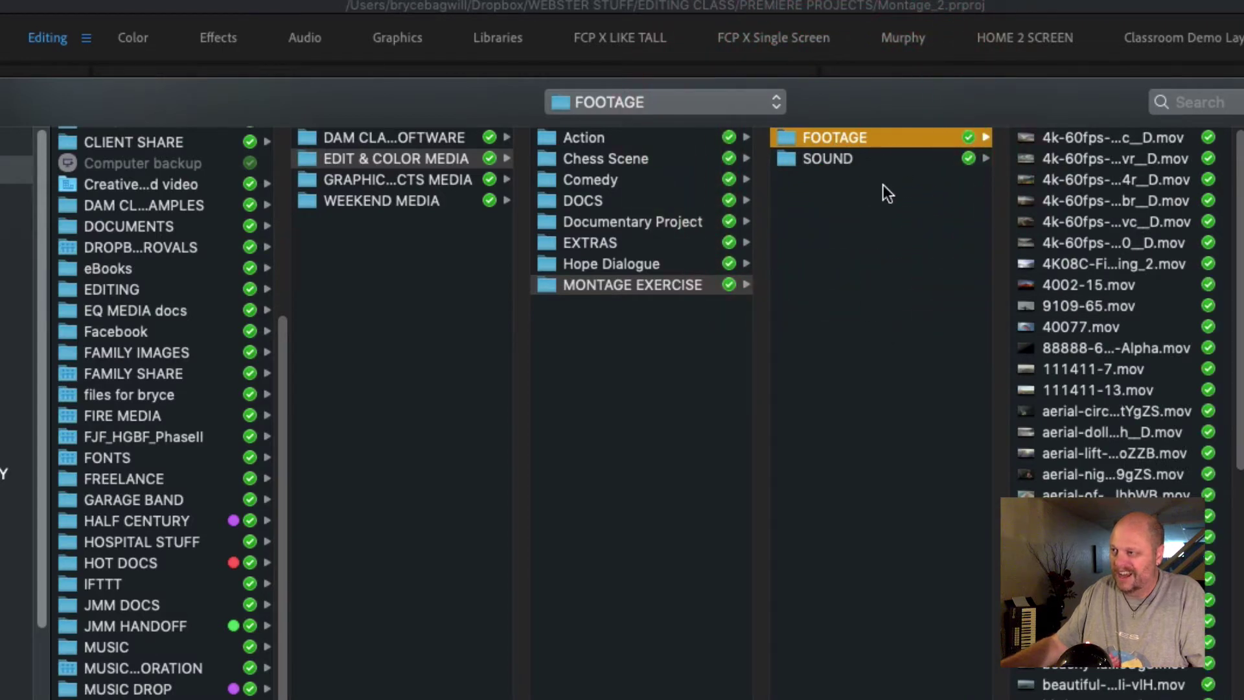
{"action": "left_click", "coordinate": [547, 285]}
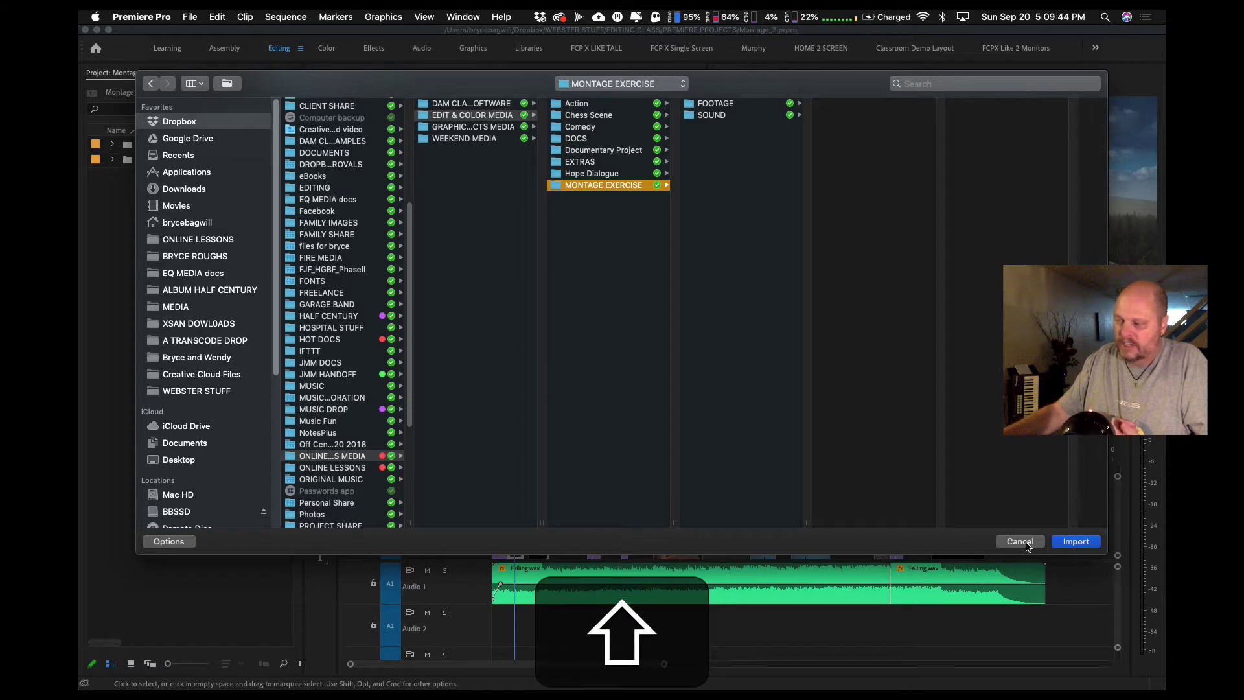
{"action": "left_click", "coordinate": [1022, 543]}
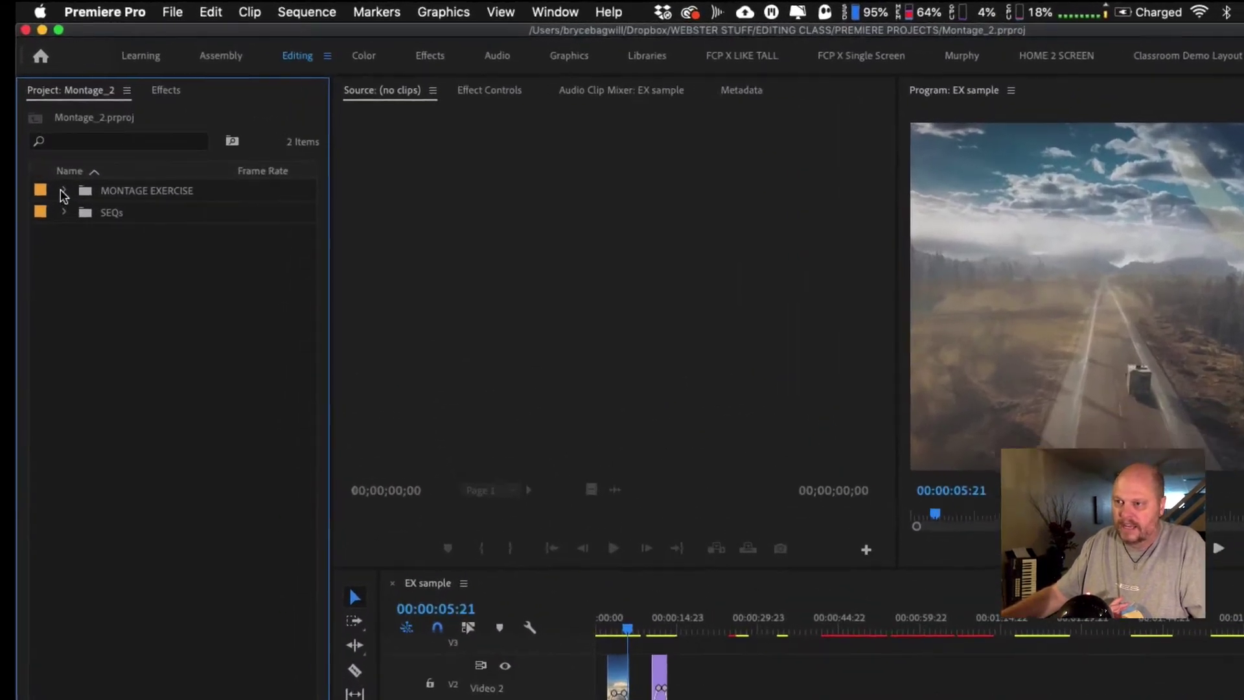
Expand the MONTAGE EXERCISE bin and check its FOOTAGE and SOUND sub-bins
{"action": "left_click", "coordinate": [83, 190]}
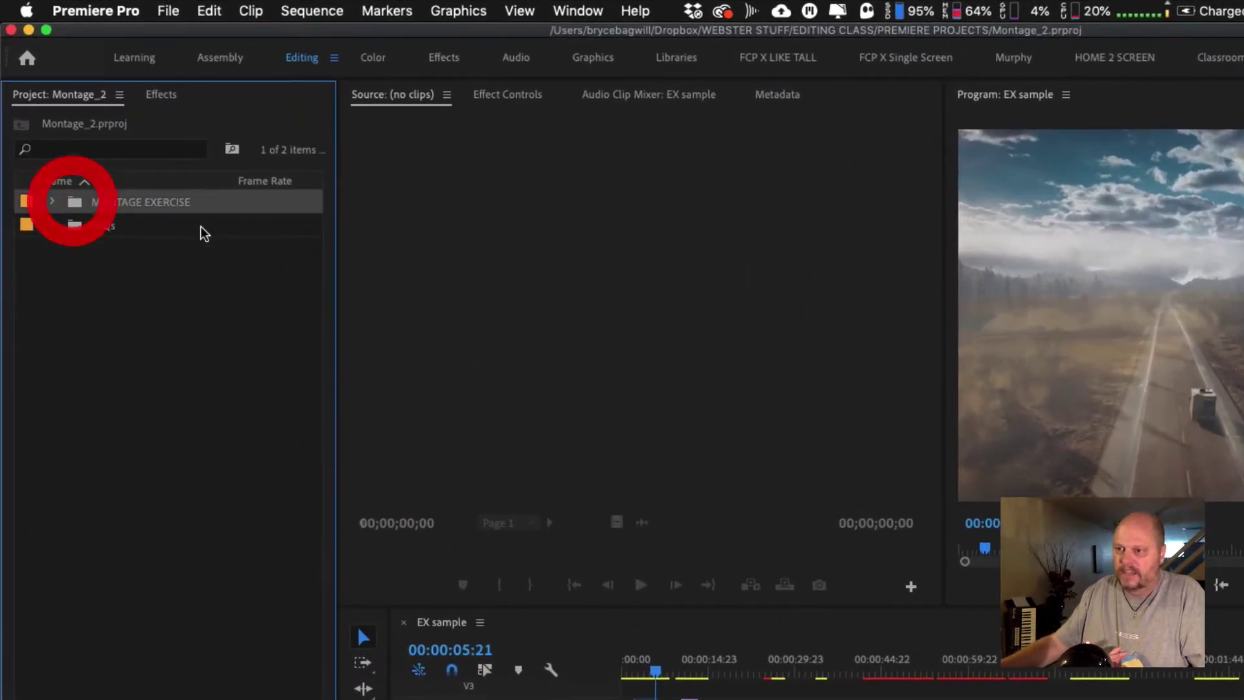
{"action": "left_click", "coordinate": [53, 201]}
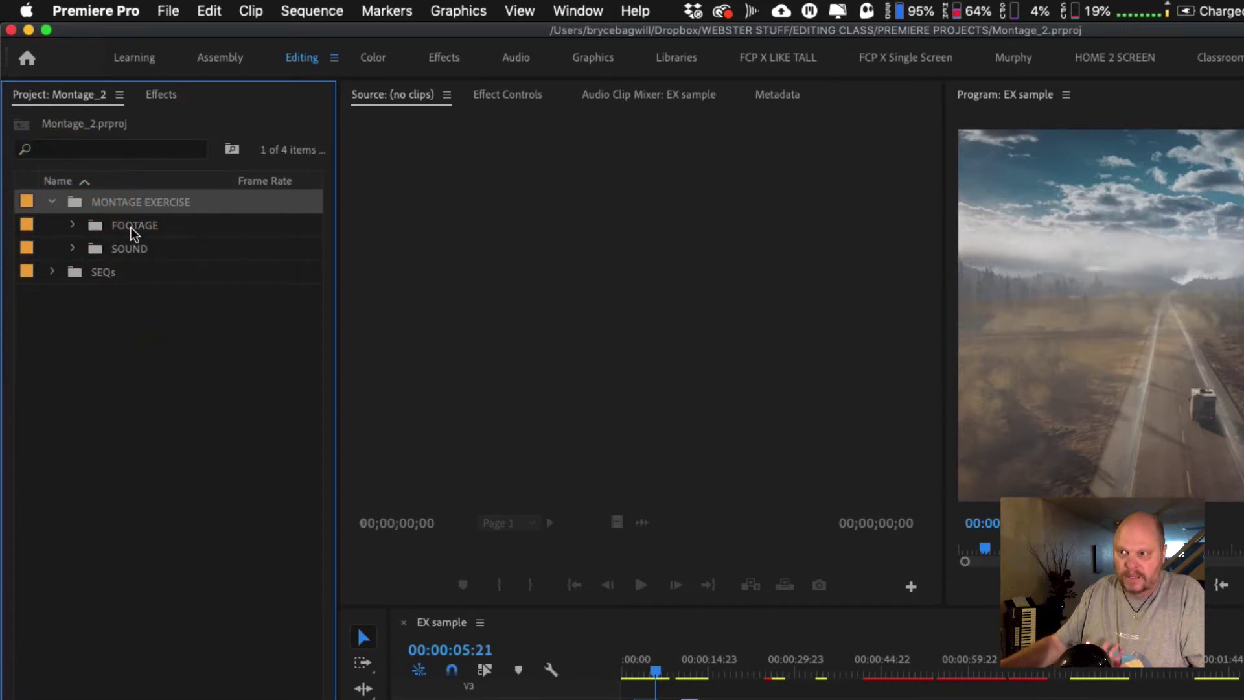
{"action": "left_click", "coordinate": [72, 225]}
{"action": "left_click", "coordinate": [72, 225]}
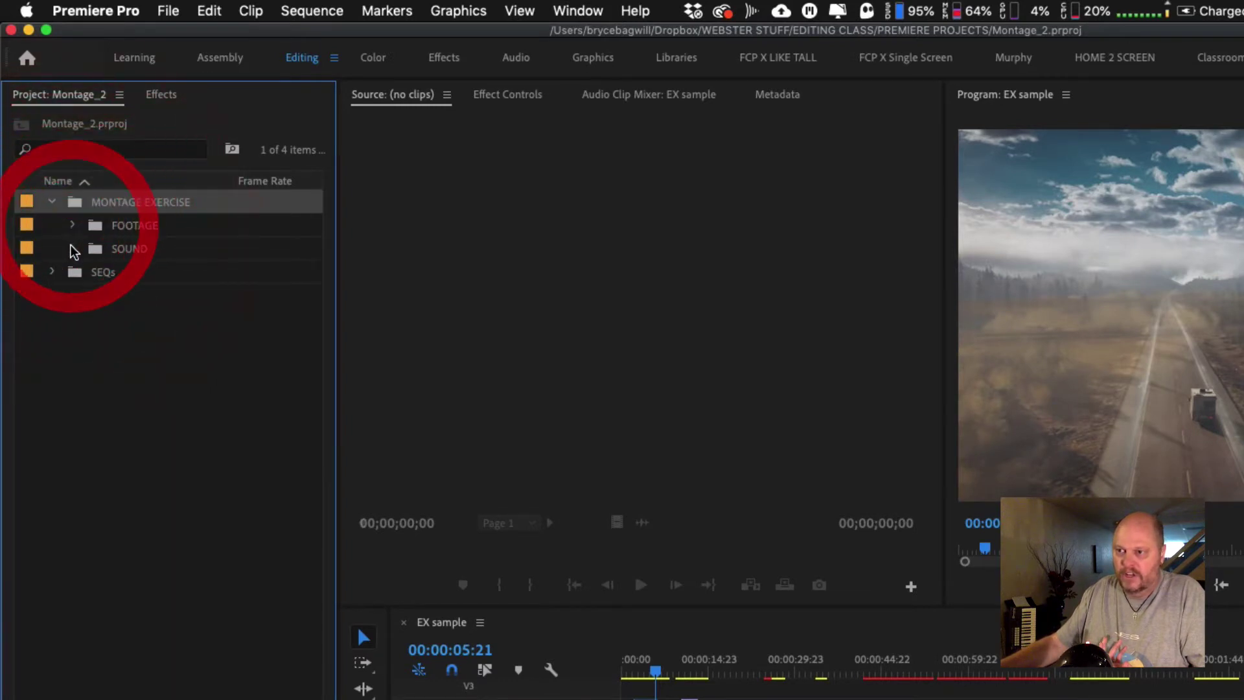
{"action": "left_click", "coordinate": [72, 249]}
{"action": "left_click", "coordinate": [71, 248]}
Open the FOOTAGE bin in its own tab and compare list view with icon view, keeping the clips as thumbnails
{"action": "left_click", "coordinate": [94, 226]}
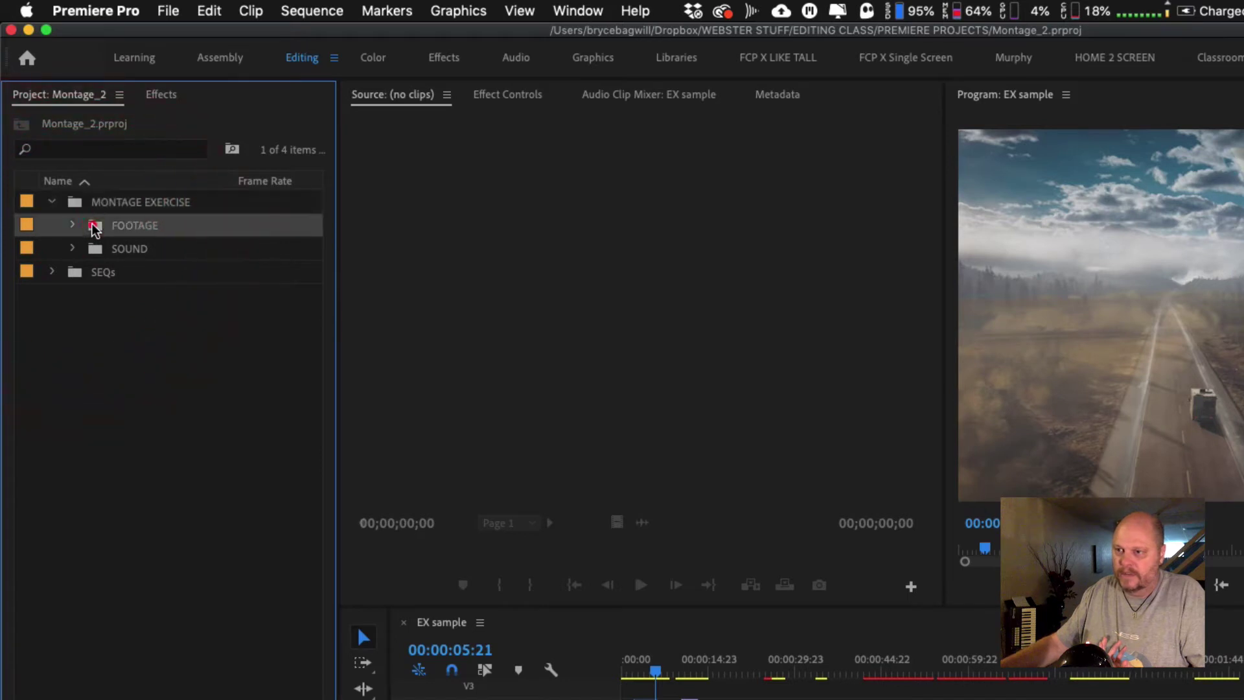
{"action": "double_click", "coordinate": [94, 227]}
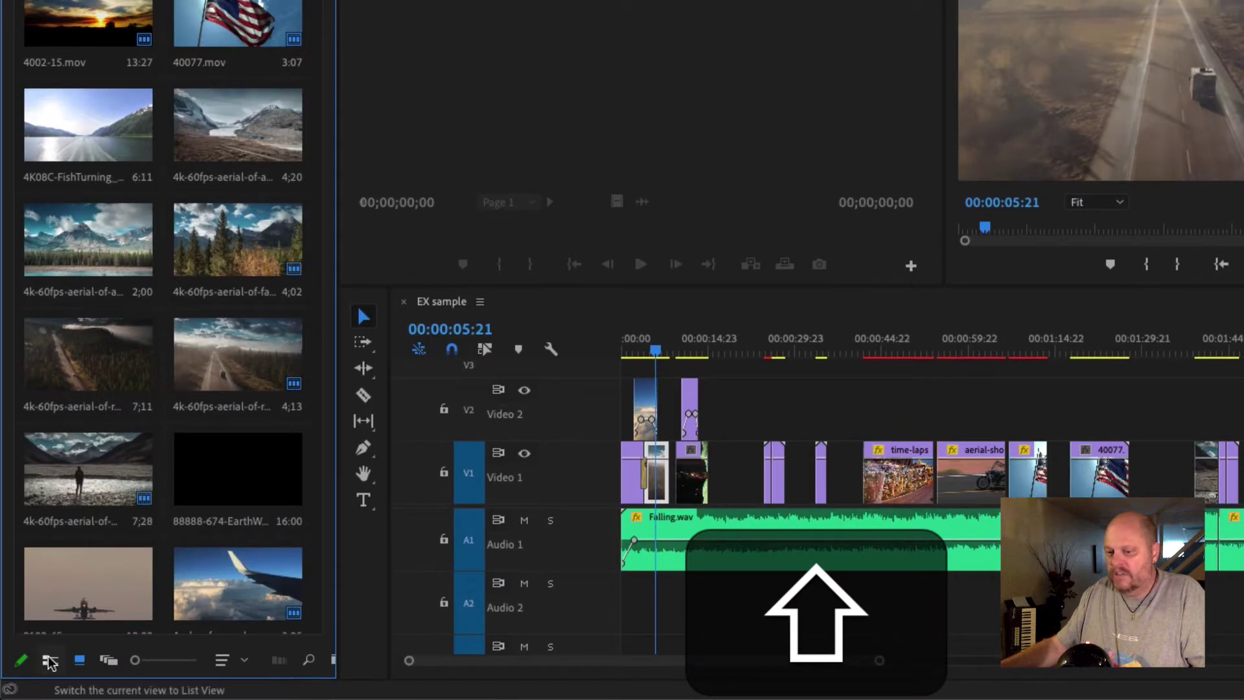
{"action": "left_click", "coordinate": [50, 659]}
{"action": "left_click", "coordinate": [79, 660]}
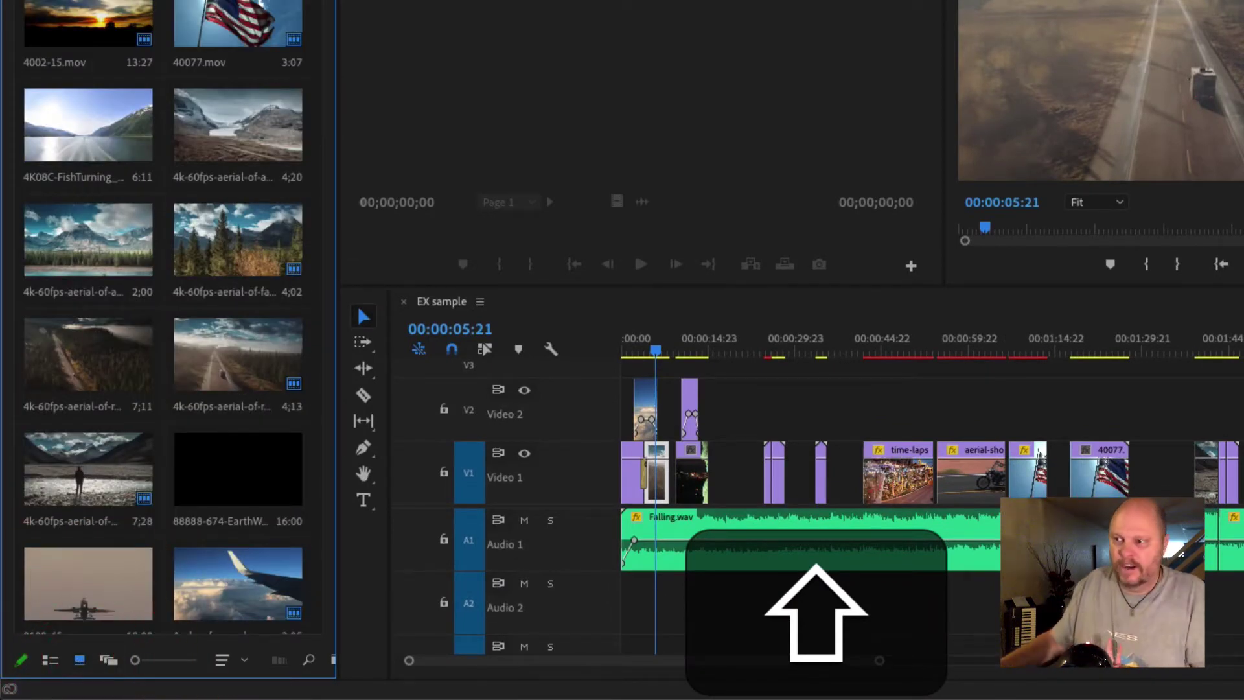
{"action": "mouse_move", "coordinate": [320, 13]}
{"action": "left_mouse_down"}
{"action": "mouse_move", "coordinate": [314, 172]}
{"action": "mouse_move", "coordinate": [324, 4]}
{"action": "left_mouse_up"}
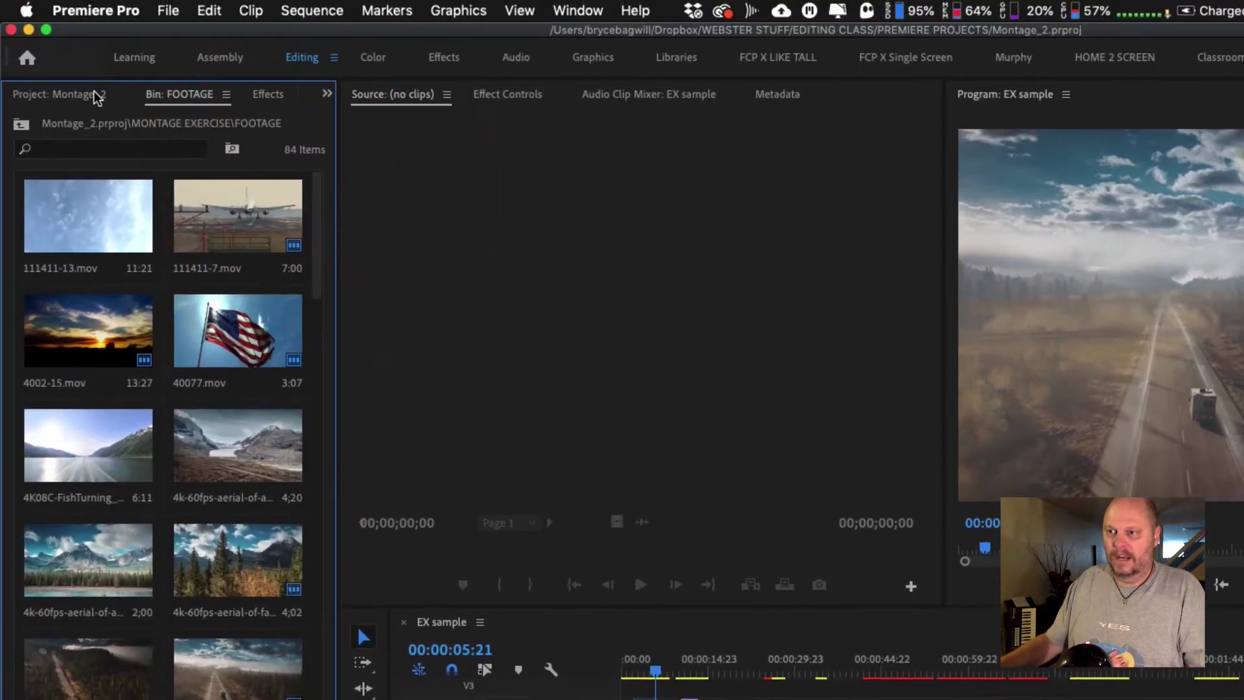
Return to the Montage_2 project's root, expand the SEQs bin, and open it in its own tab
{"action": "left_click", "coordinate": [91, 95]}
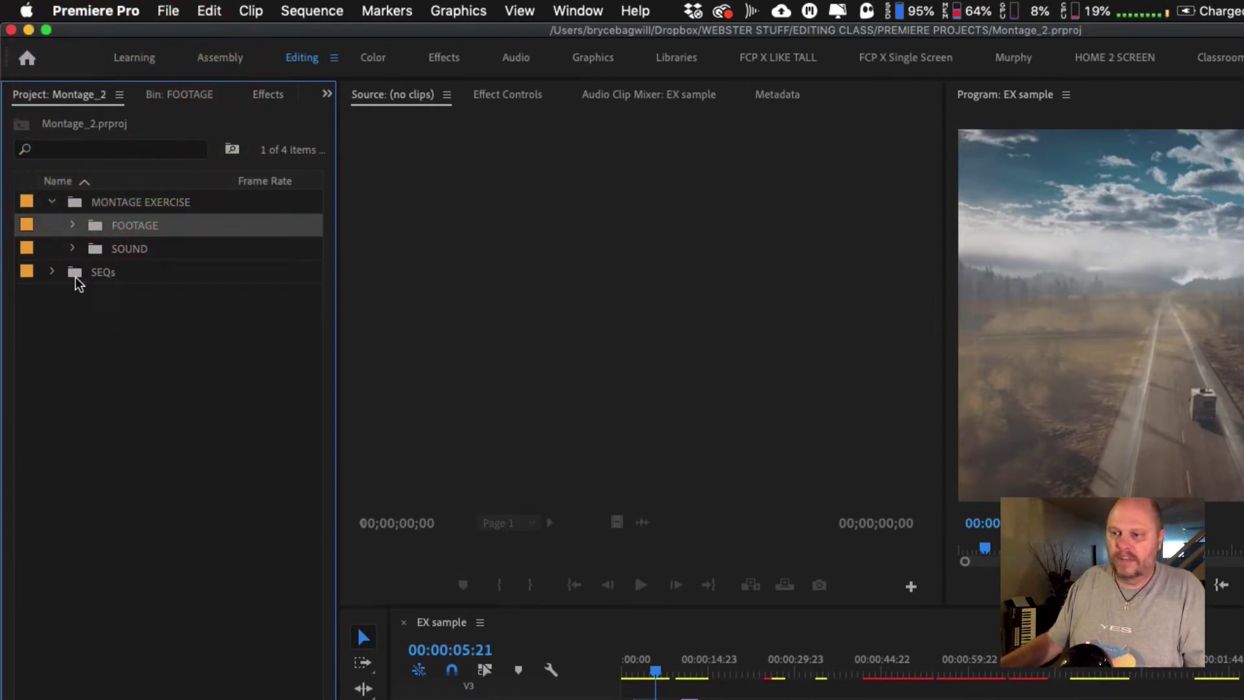
{"action": "left_click", "coordinate": [55, 273]}
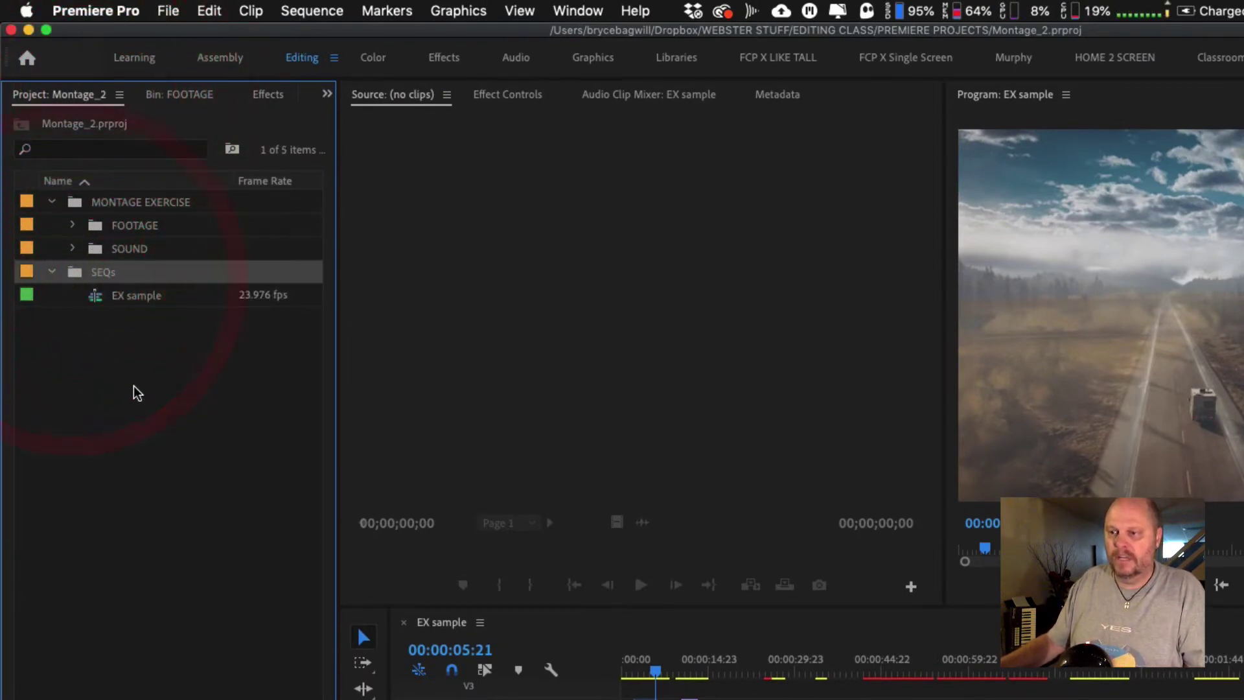
{"action": "double_click", "coordinate": [74, 275]}
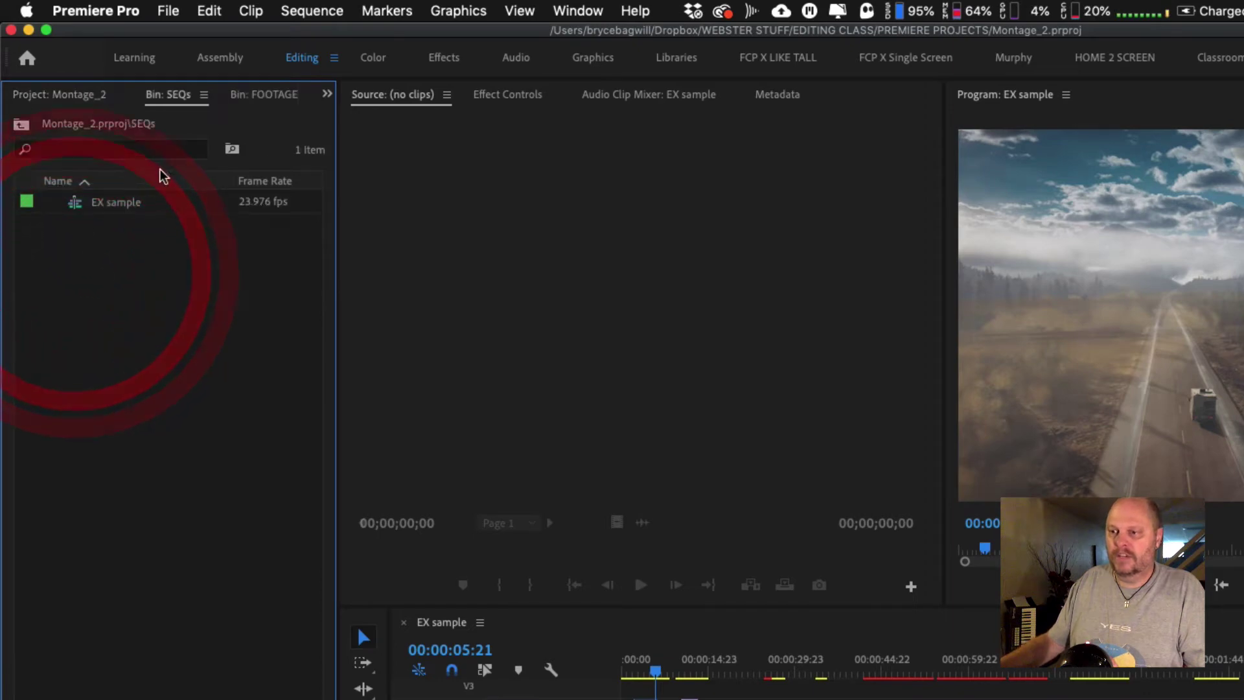
{"action": "left_click", "coordinate": [77, 205]}
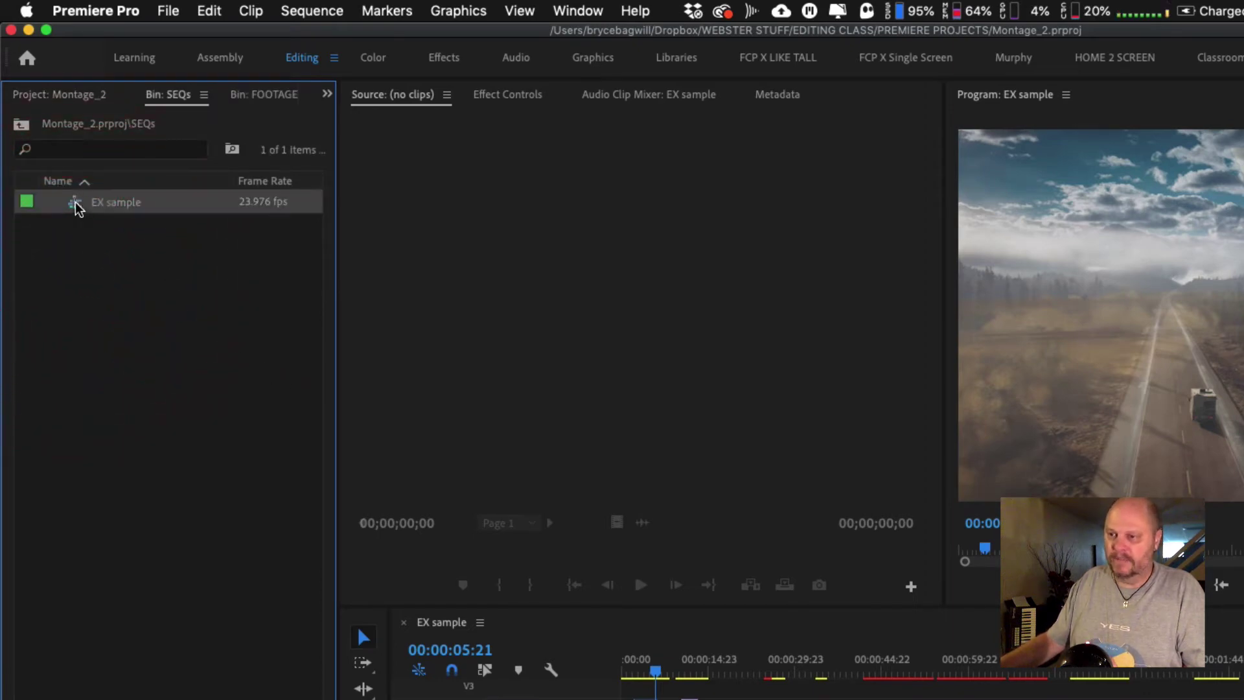
{"action": "left_click", "coordinate": [133, 272]}
Create a sequence named MONTAGE EXAMPLE in the SEQs bin using the custom ProRes LT 1080 23.98 preset
{"action": "left_click", "coordinate": [169, 9]}
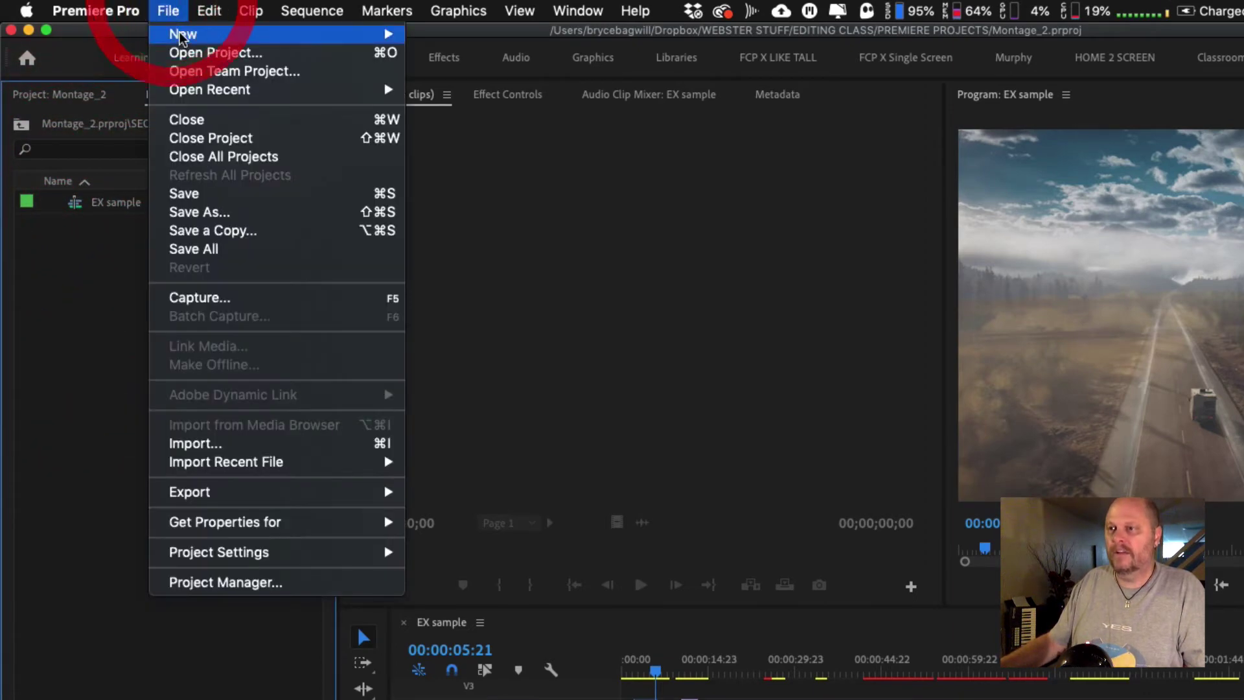
{"action": "mouse_move", "coordinate": [194, 33]}
{"action": "left_click", "coordinate": [543, 73]}
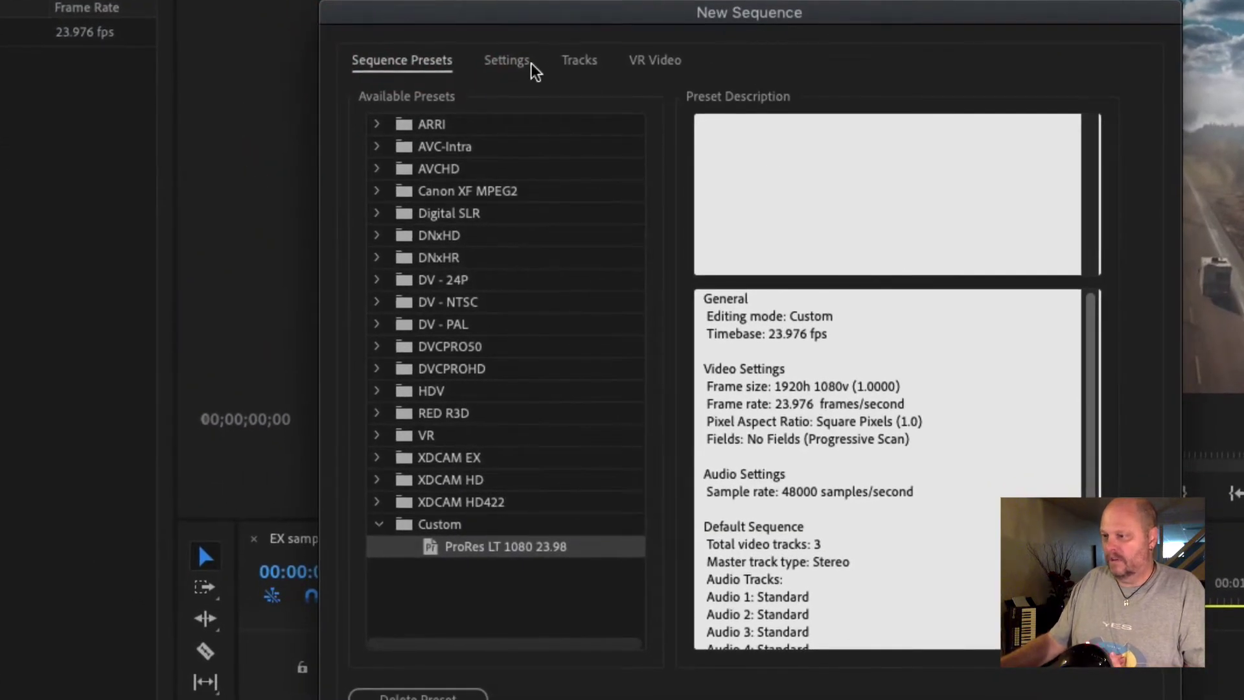
{"action": "left_click", "coordinate": [525, 65]}
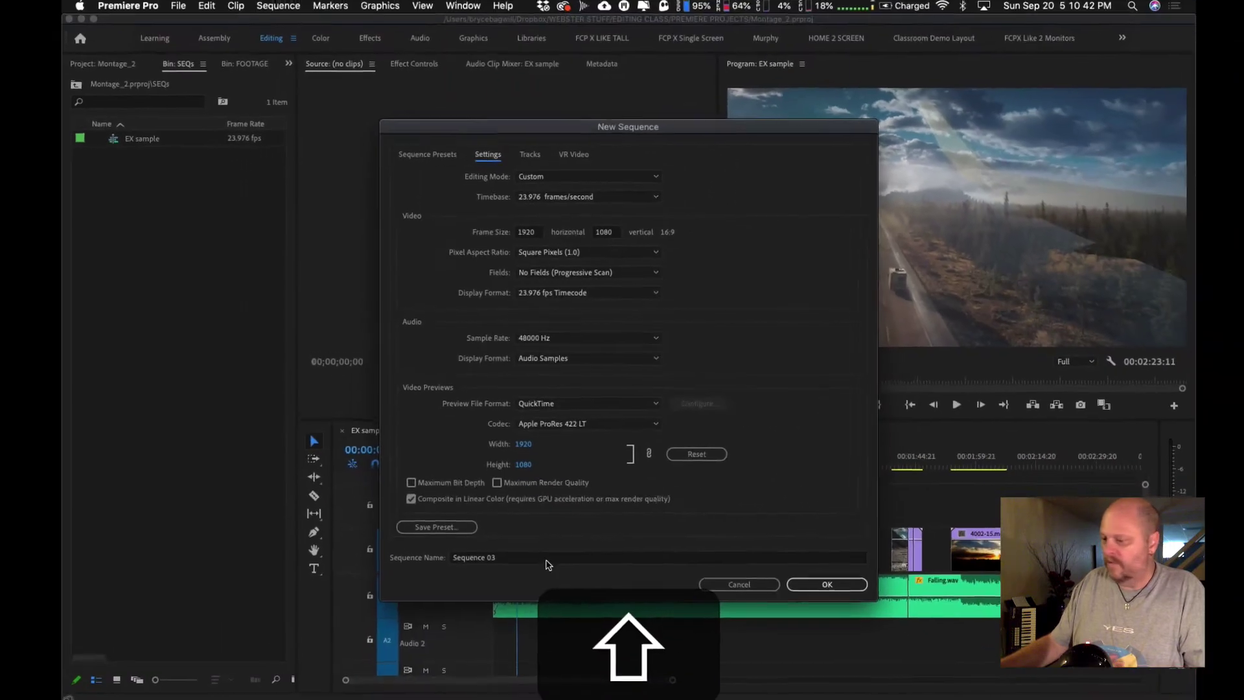
{"action": "left_click", "coordinate": [519, 560]}
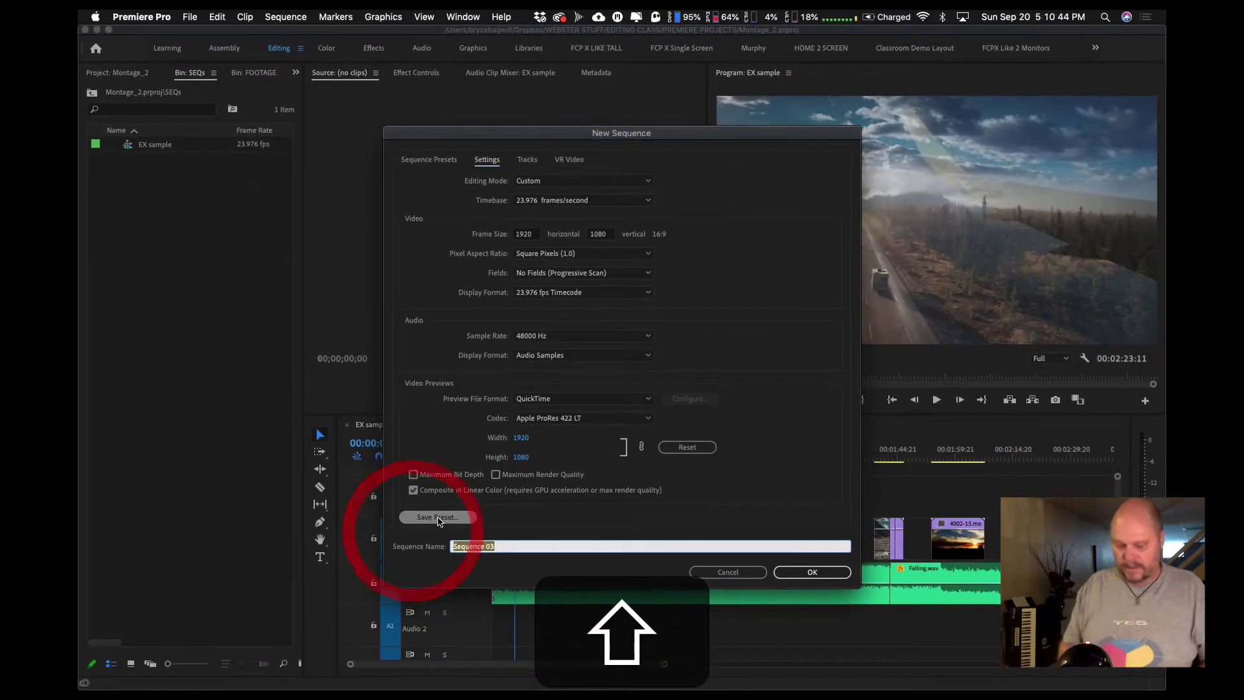
{"action": "type", "text": "MONTAGE EXA"}
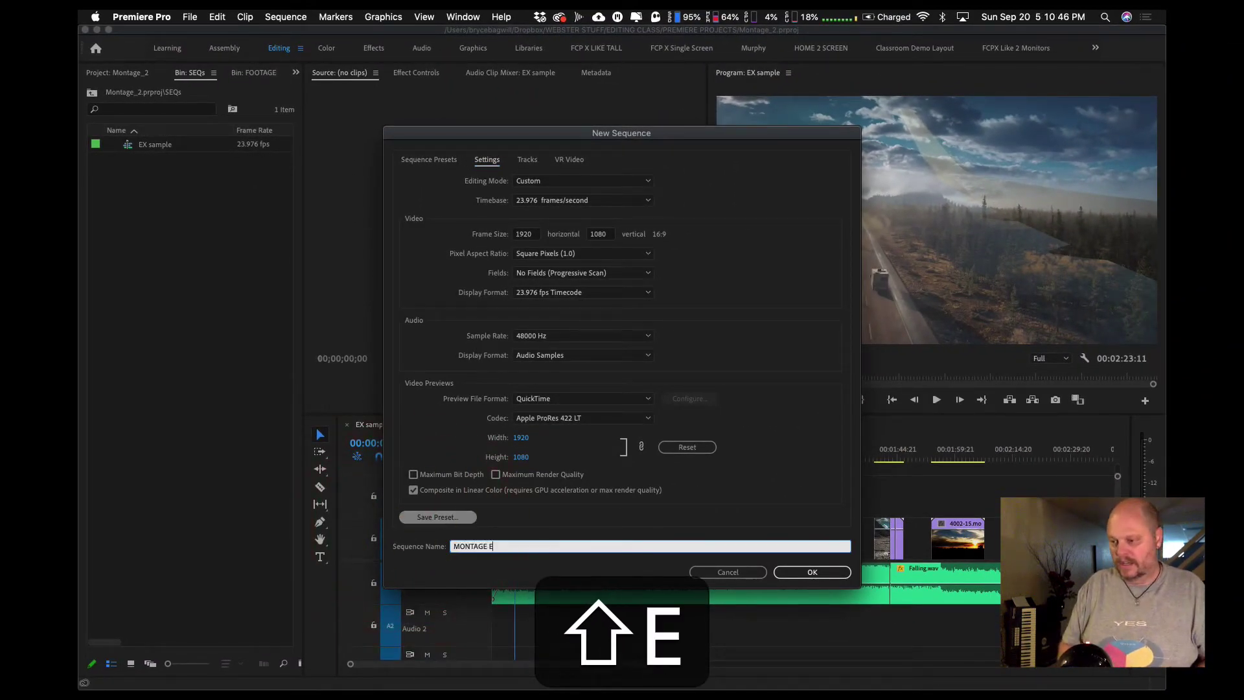
{"action": "type", "text": "MPLE"}
{"action": "key", "text": "Return"}
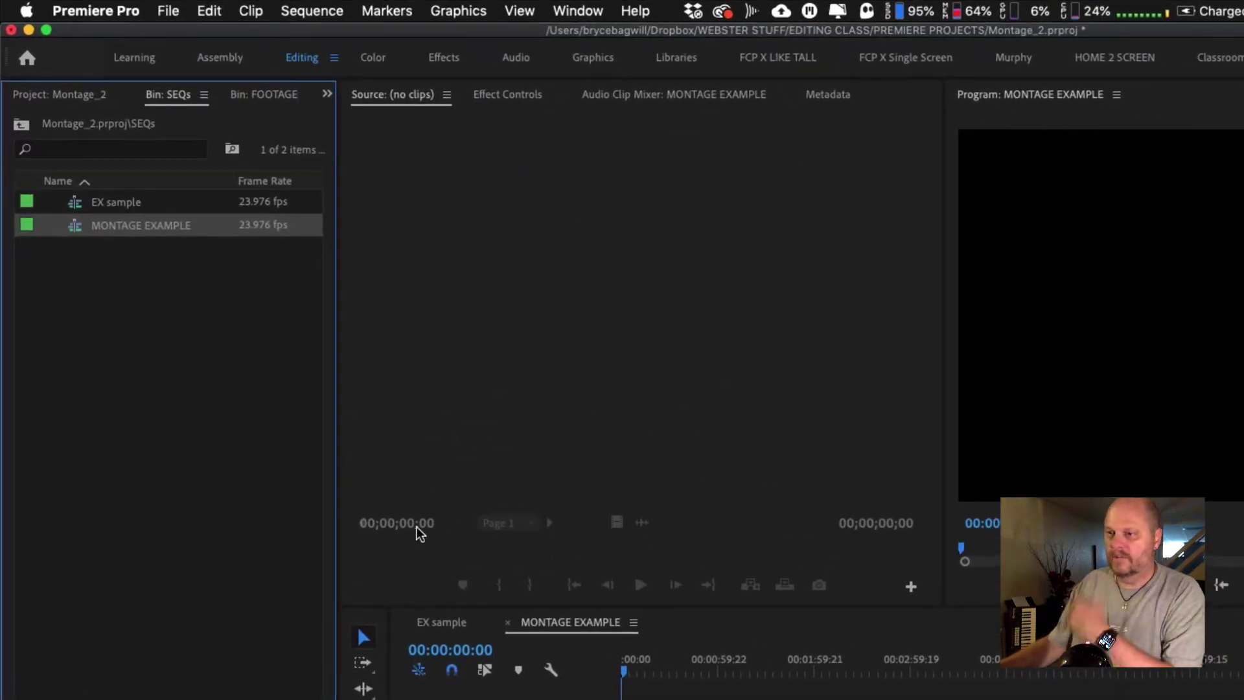
Load the clip 111411-13.mov from the FOOTAGE bin into the source monitor and scrub to 00:00:02:18
{"action": "left_click", "coordinate": [279, 96]}
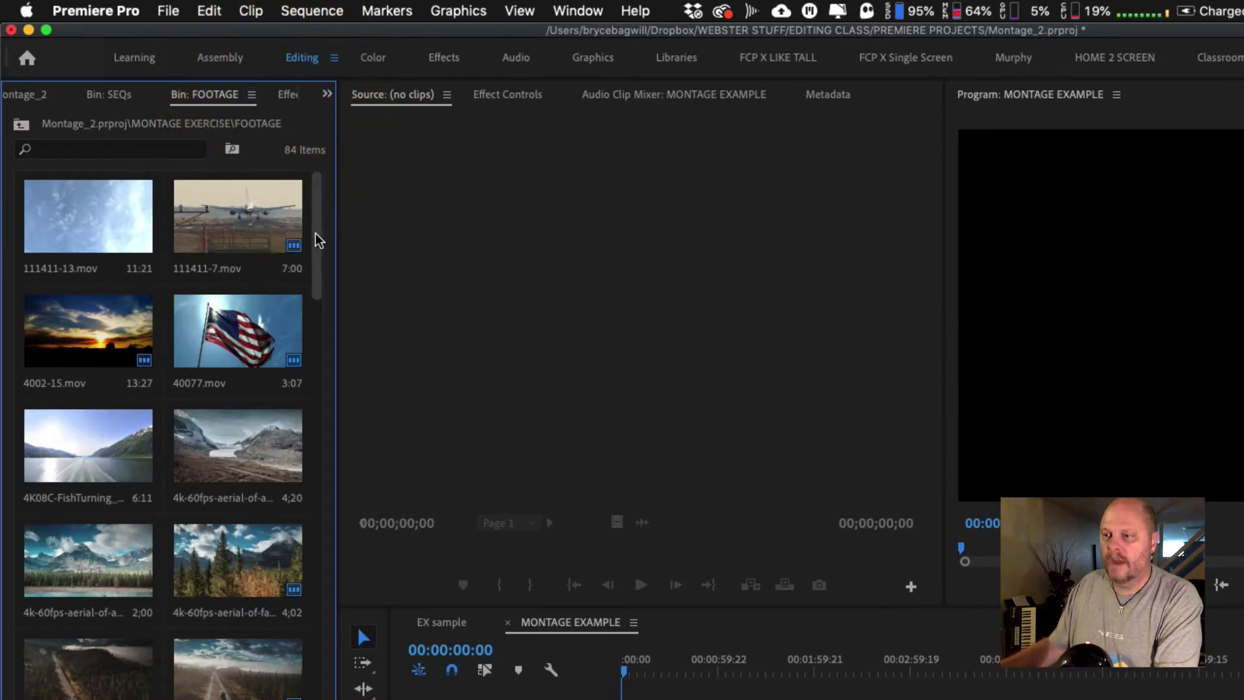
{"action": "double_click", "coordinate": [57, 206]}
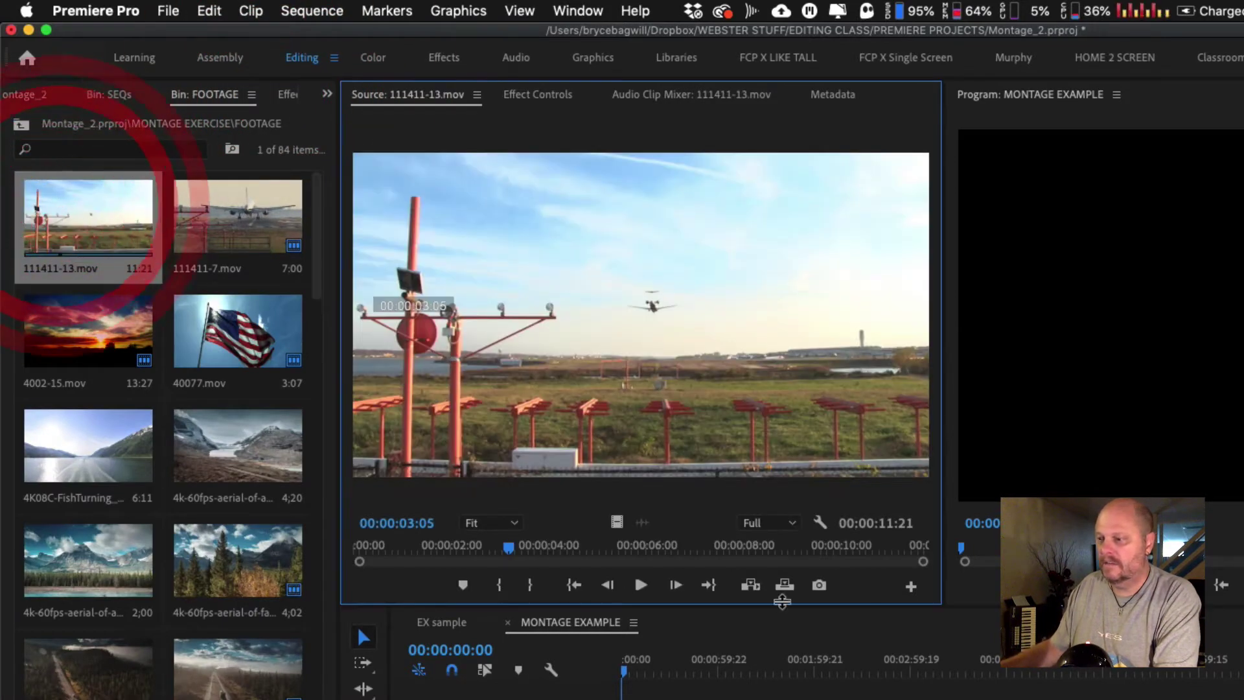
{"action": "left_click_drag", "start_coordinate": [604, 551], "coordinate": [480, 547]}
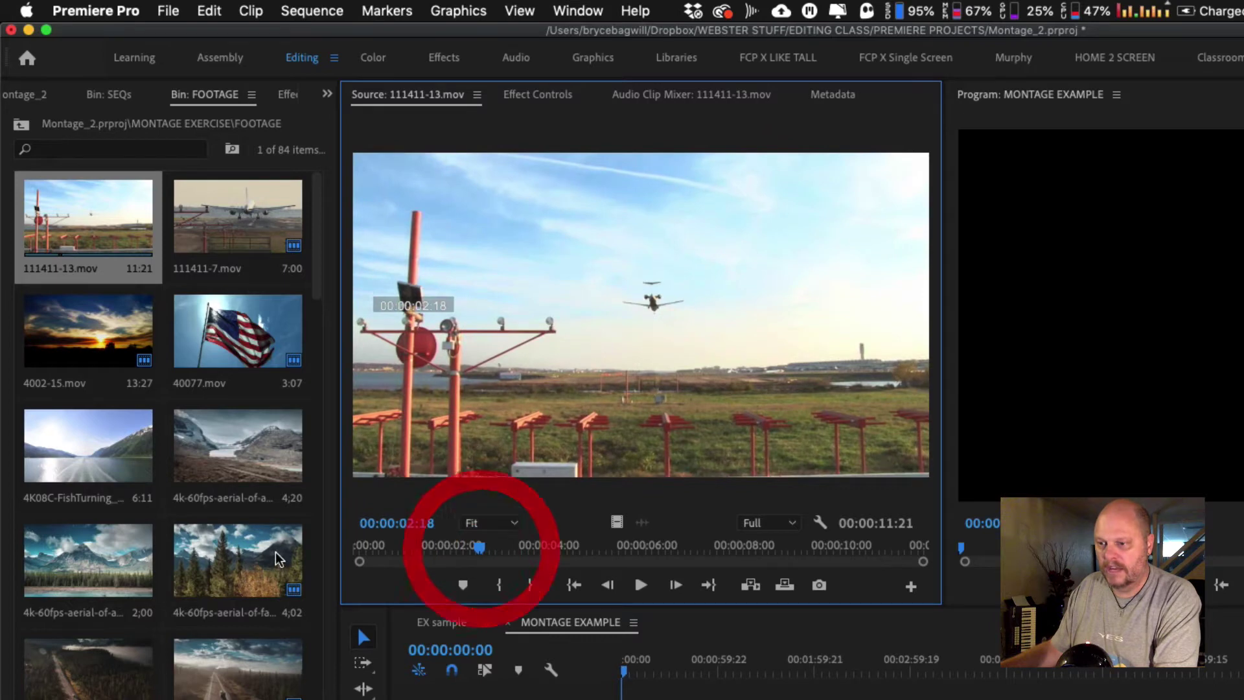
Load 4K08C-FishTurning_2.mov into the source monitor and mark in and out points around a 00:00:01:13 section
{"action": "double_click", "coordinate": [91, 455]}
{"action": "left_click", "coordinate": [450, 549]}
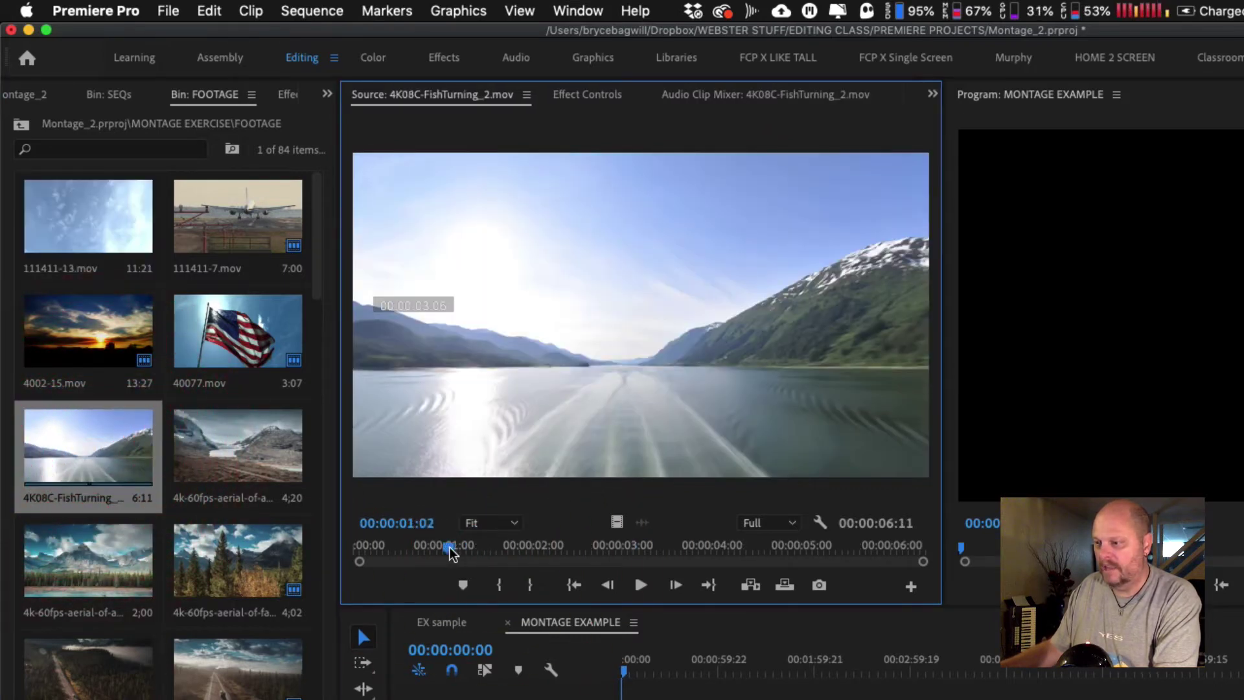
{"action": "left_click_drag", "start_coordinate": [450, 551], "coordinate": [585, 556]}
{"action": "key", "text": "o"}
{"action": "key", "text": "i"}
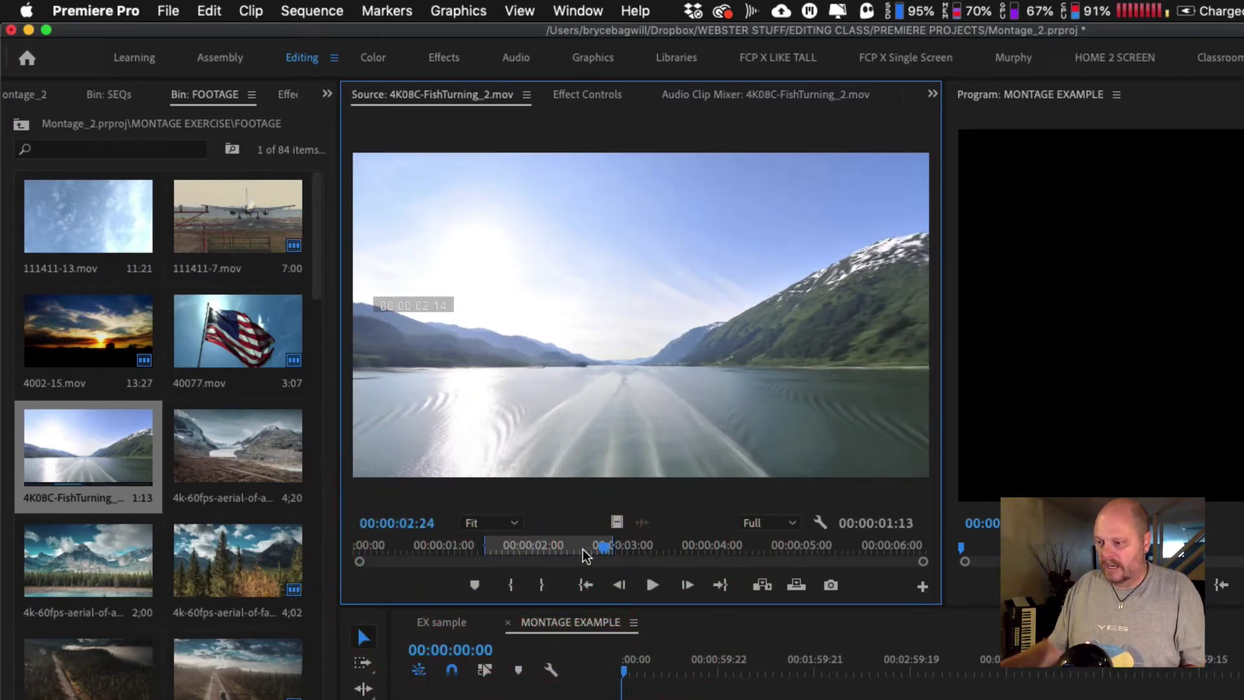
{"action": "left_click", "coordinate": [570, 548]}
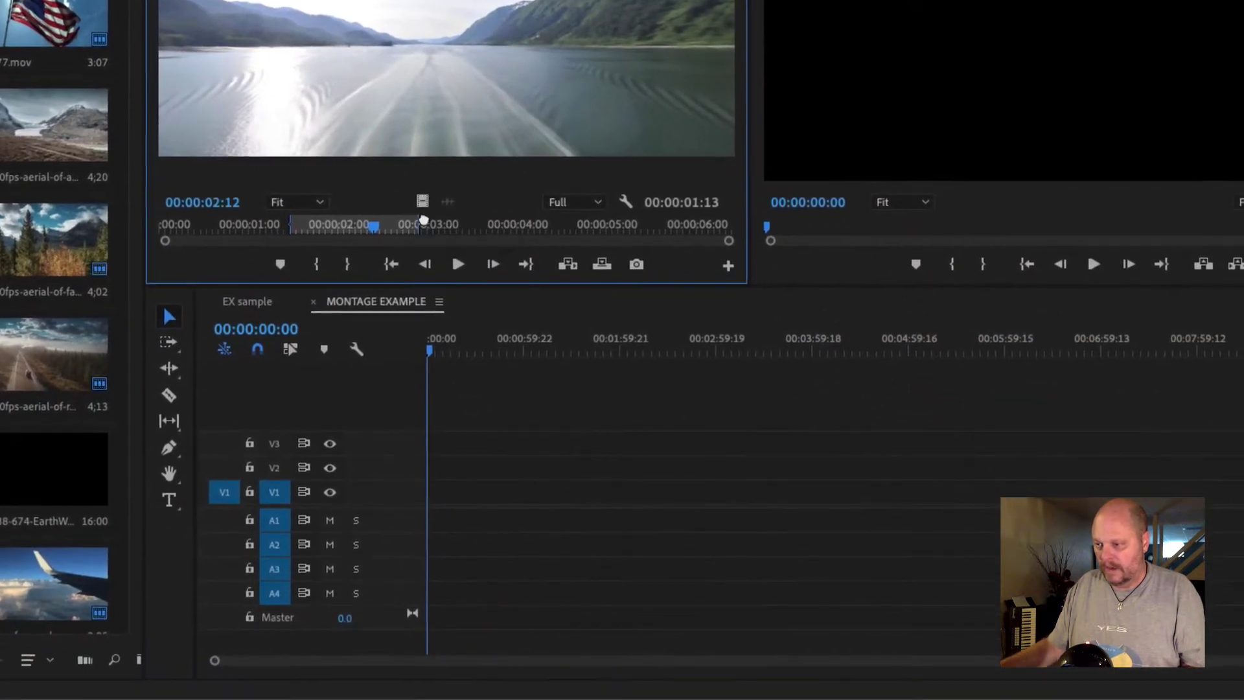
Place the marked section at the start of V1 in MONTAGE EXAMPLE, keep the existing sequence settings, and fit the sequence in the timeline
{"action": "left_click_drag", "start_coordinate": [423, 219], "coordinate": [438, 499]}
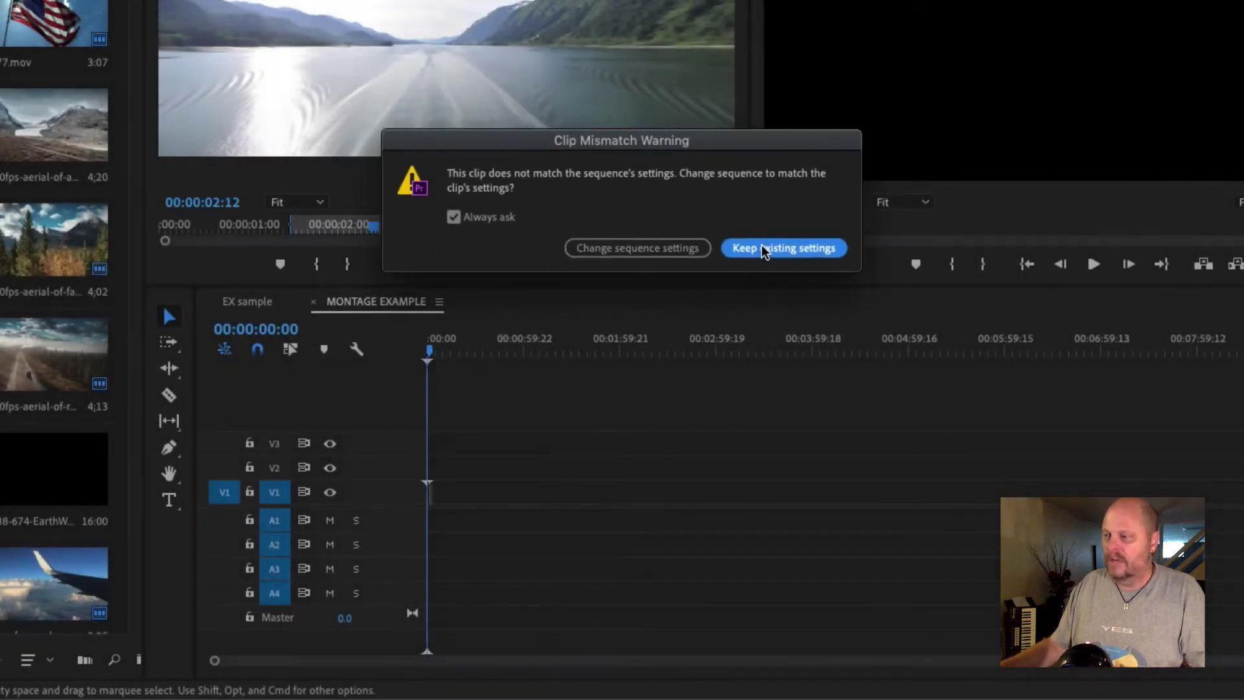
{"action": "left_click", "coordinate": [763, 250]}
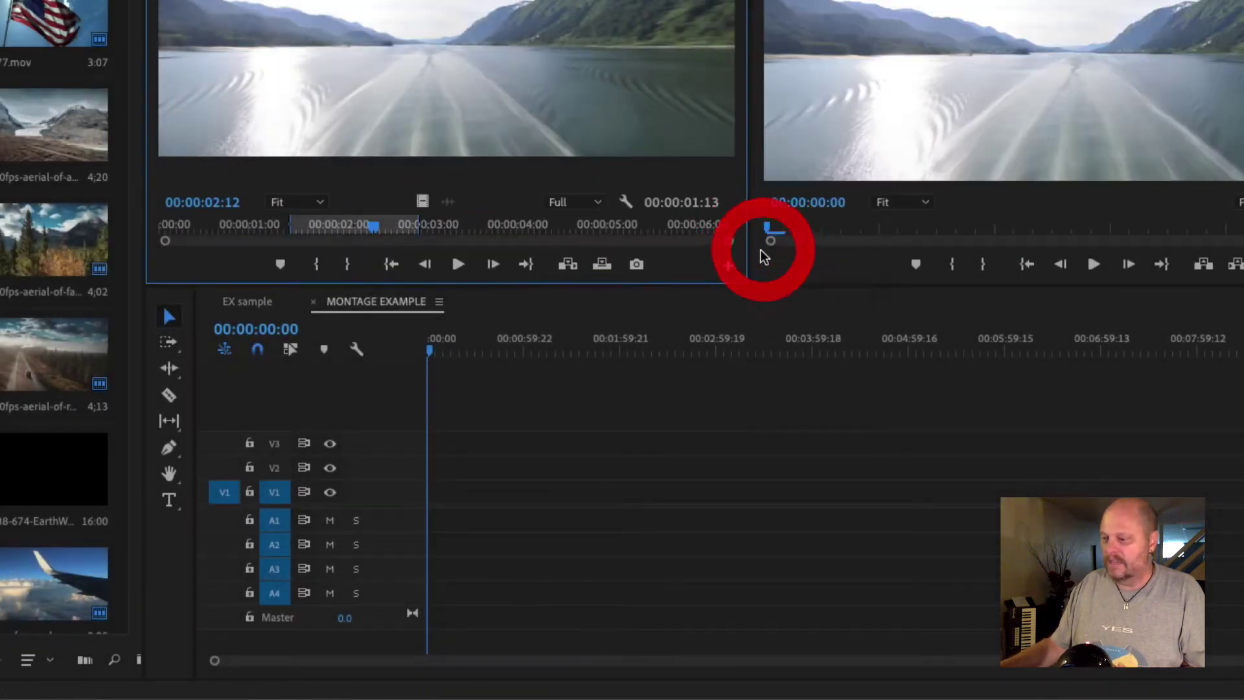
{"action": "left_click", "coordinate": [415, 348]}
{"action": "key", "text": "backslash"}
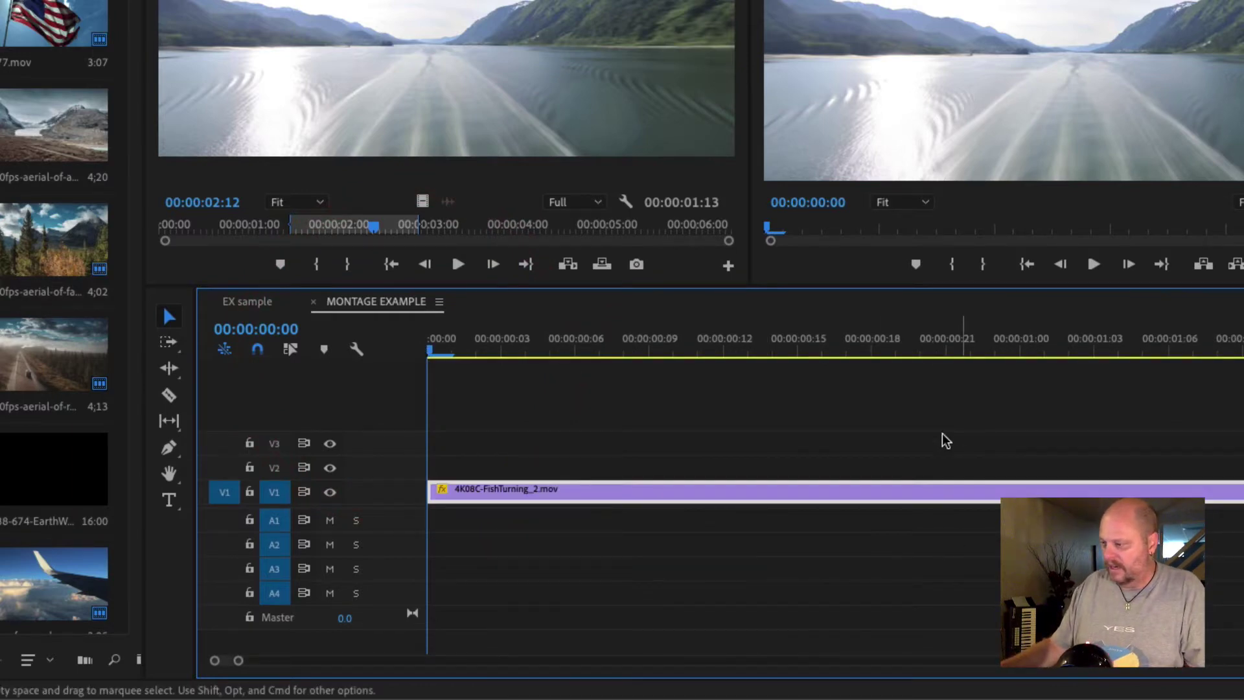
Lengthen the V1 clip at its end to 00:00:02:00, play it back, and extend it further to 00:00:02:18
{"action": "left_click_drag", "start_coordinate": [522, 349], "coordinate": [604, 359]}
{"action": "key", "text": "minus"}
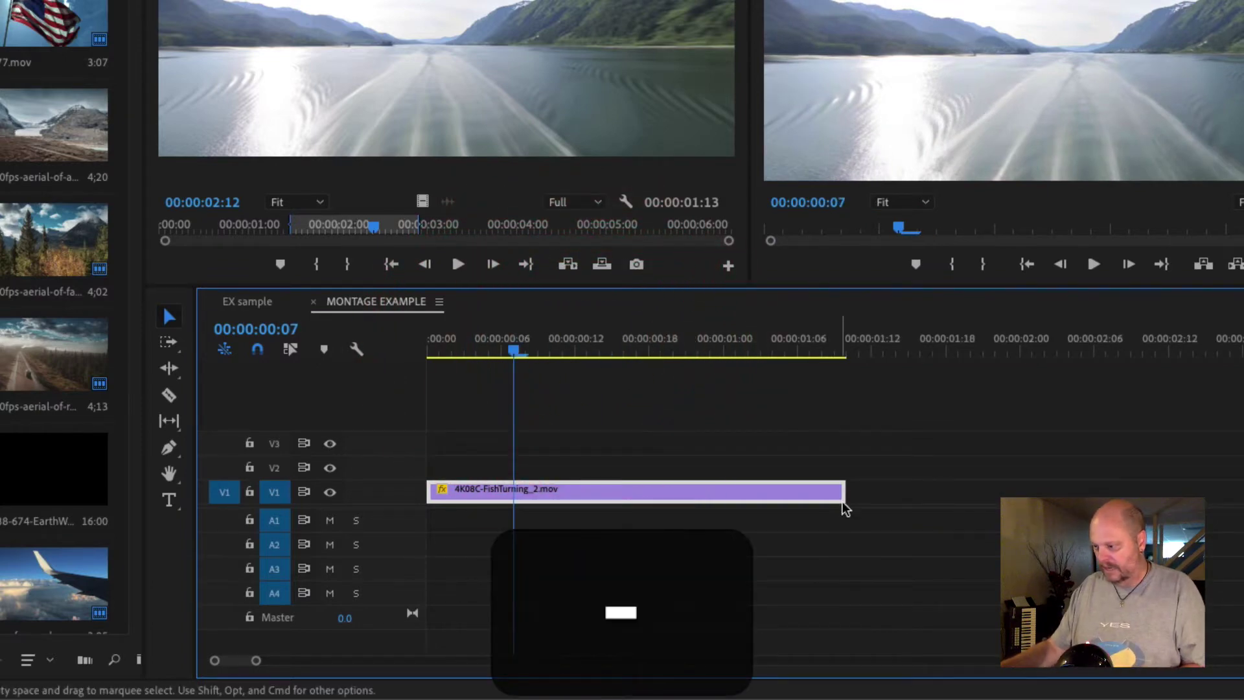
{"action": "left_click_drag", "start_coordinate": [846, 494], "coordinate": [1017, 493]}
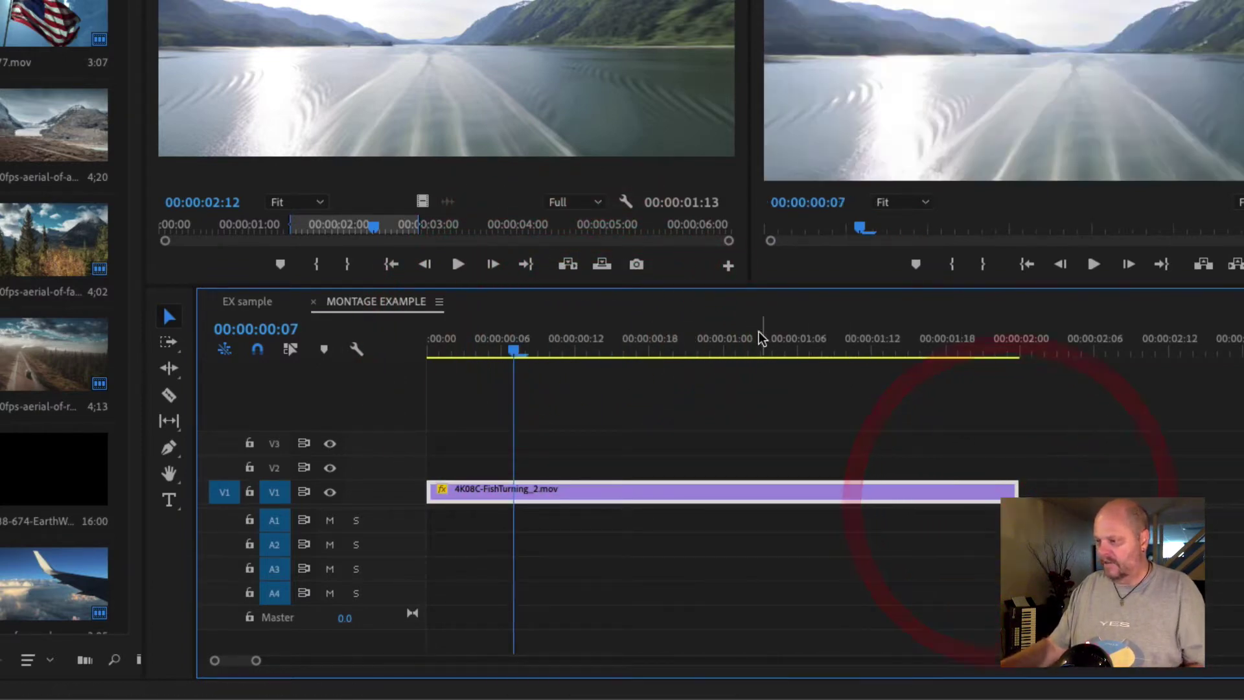
{"action": "left_click_drag", "start_coordinate": [762, 343], "coordinate": [453, 356]}
{"action": "key", "text": "space"}
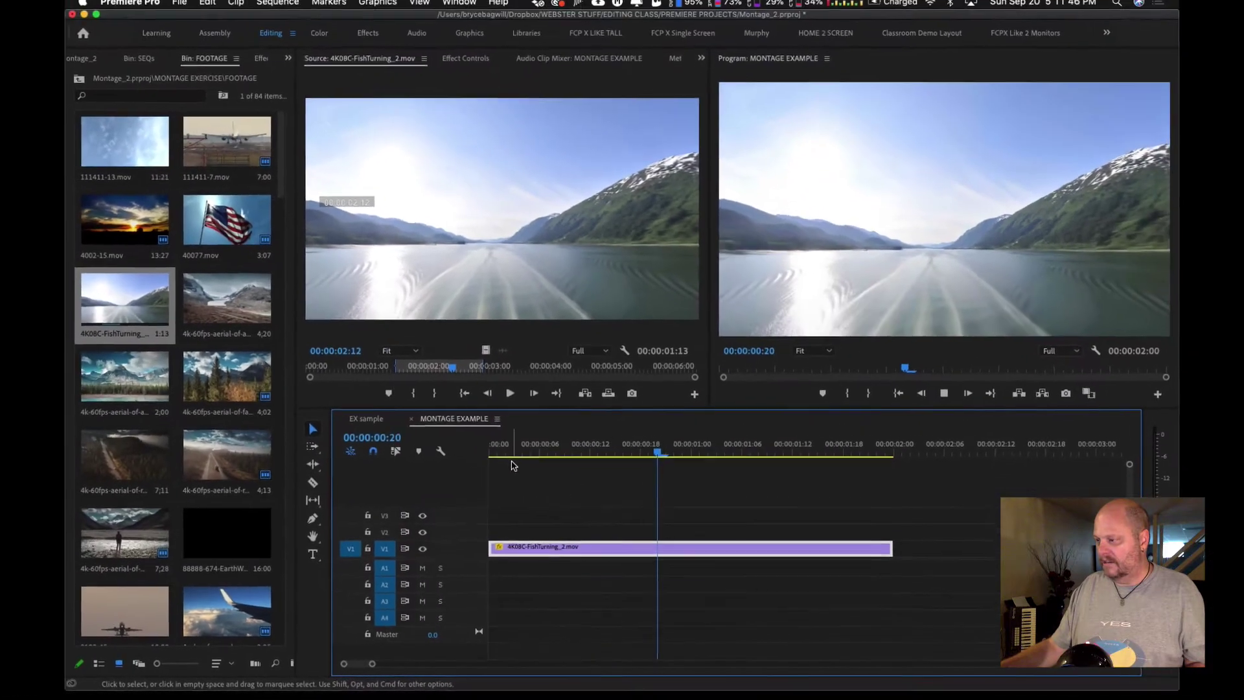
{"action": "key", "text": "space"}
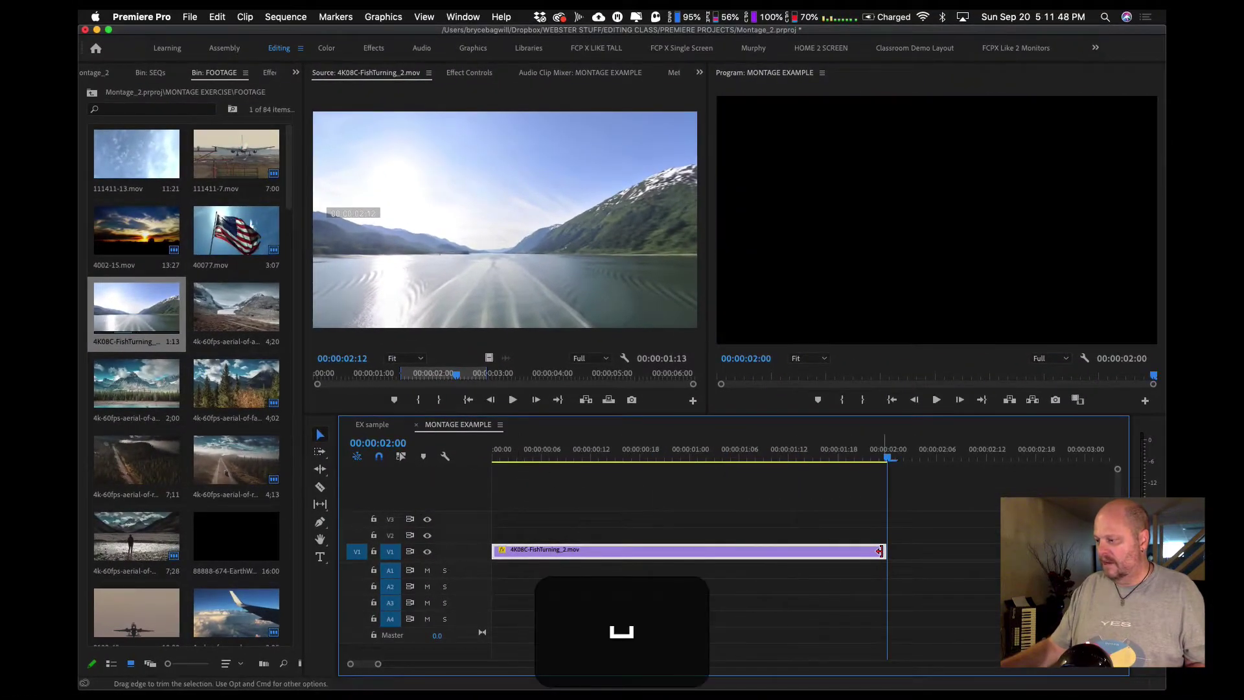
{"action": "left_click_drag", "start_coordinate": [879, 551], "coordinate": [1035, 551]}
{"action": "left_click", "coordinate": [855, 458]}
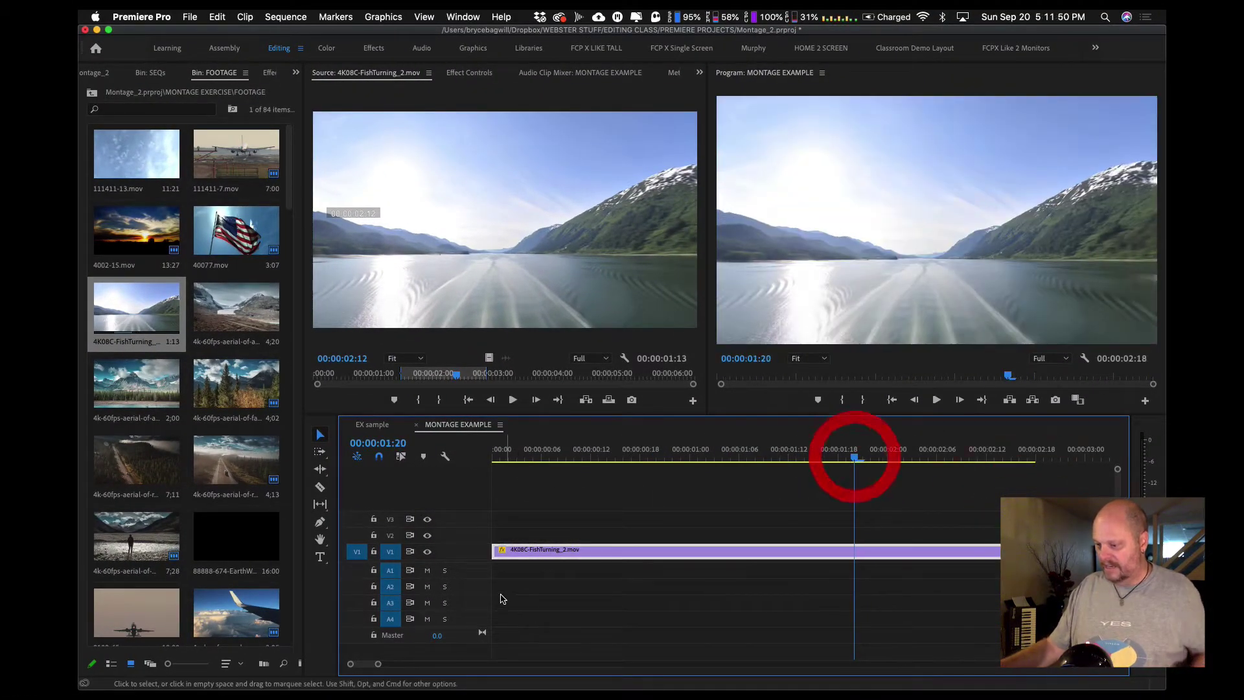
Increase the video track height to show clip thumbnails, adjust the video-audio track divider, and park the playhead at 00:00:00:03
{"action": "key", "text": "super"}
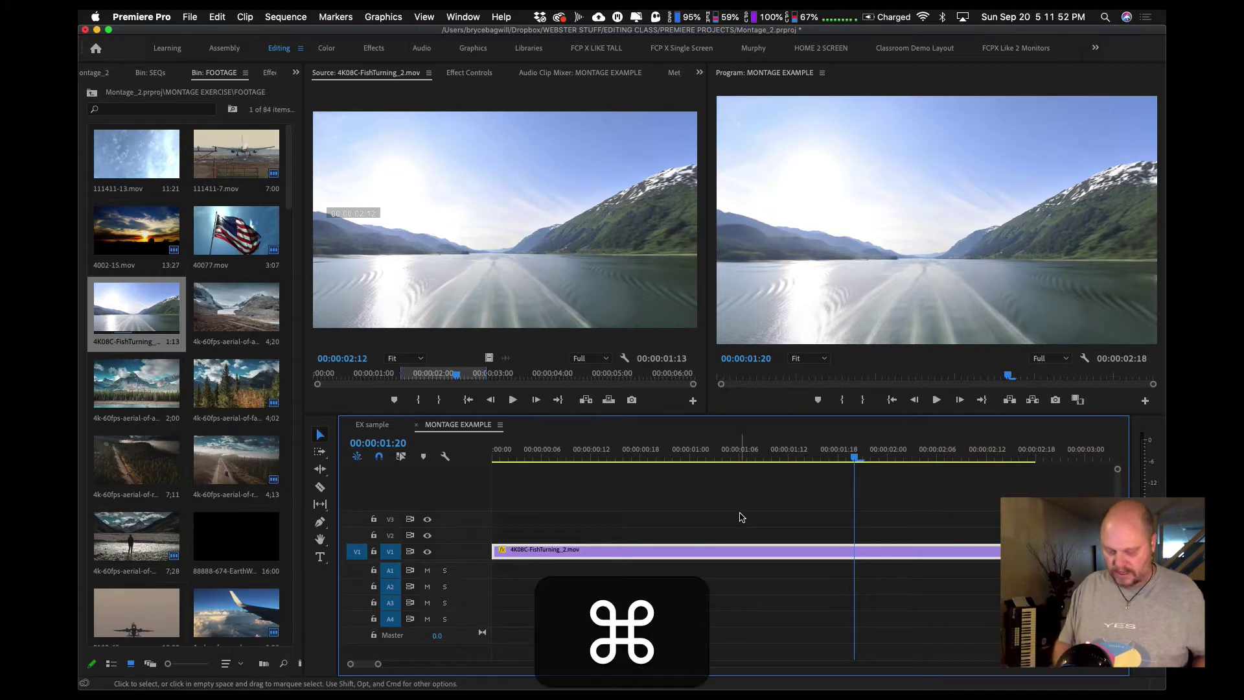
{"action": "key", "text": "super+equal"}
{"action": "key", "text": "super+equal"}
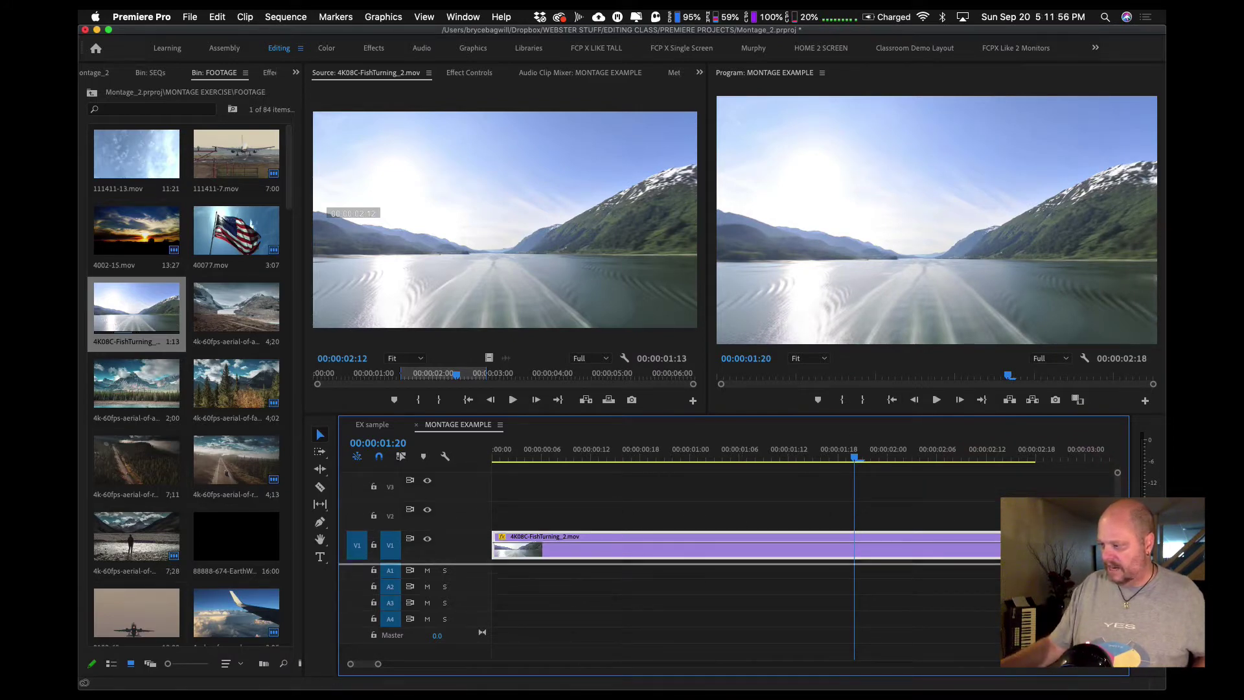
{"action": "left_click_drag", "start_coordinate": [1118, 564], "coordinate": [1118, 572]}
{"action": "left_click_drag", "start_coordinate": [744, 454], "coordinate": [641, 455]}
{"action": "left_click", "coordinate": [539, 453]}
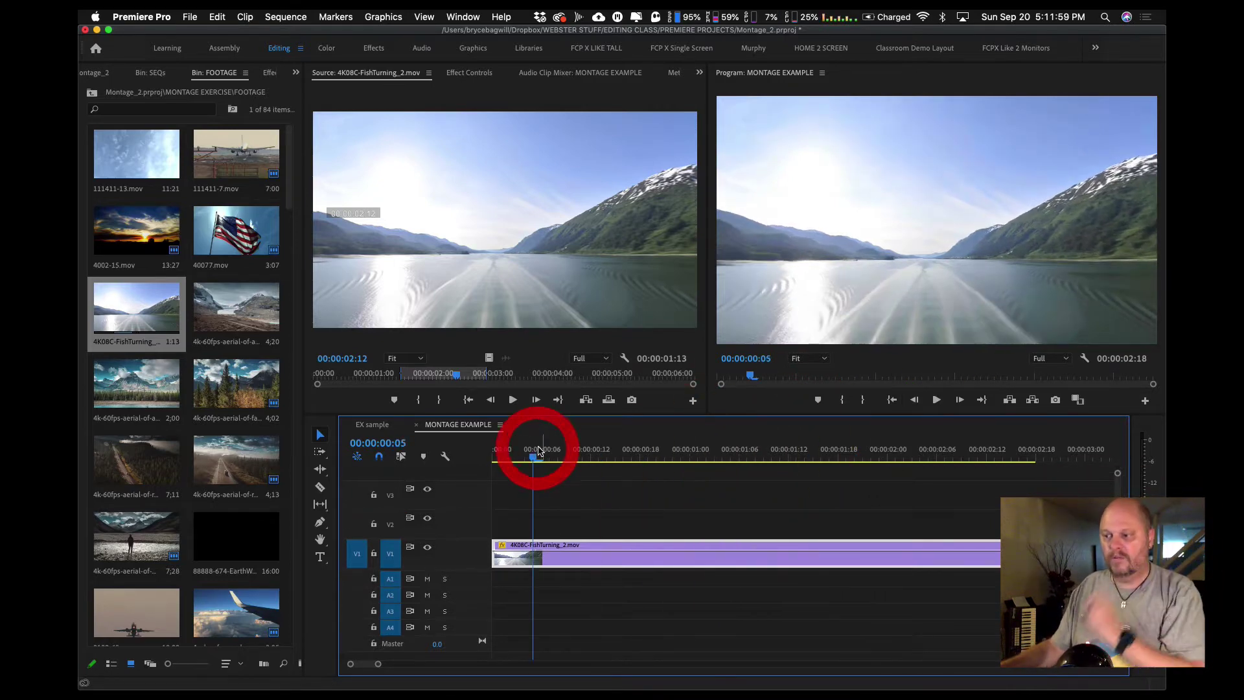
{"action": "left_click", "coordinate": [515, 454]}
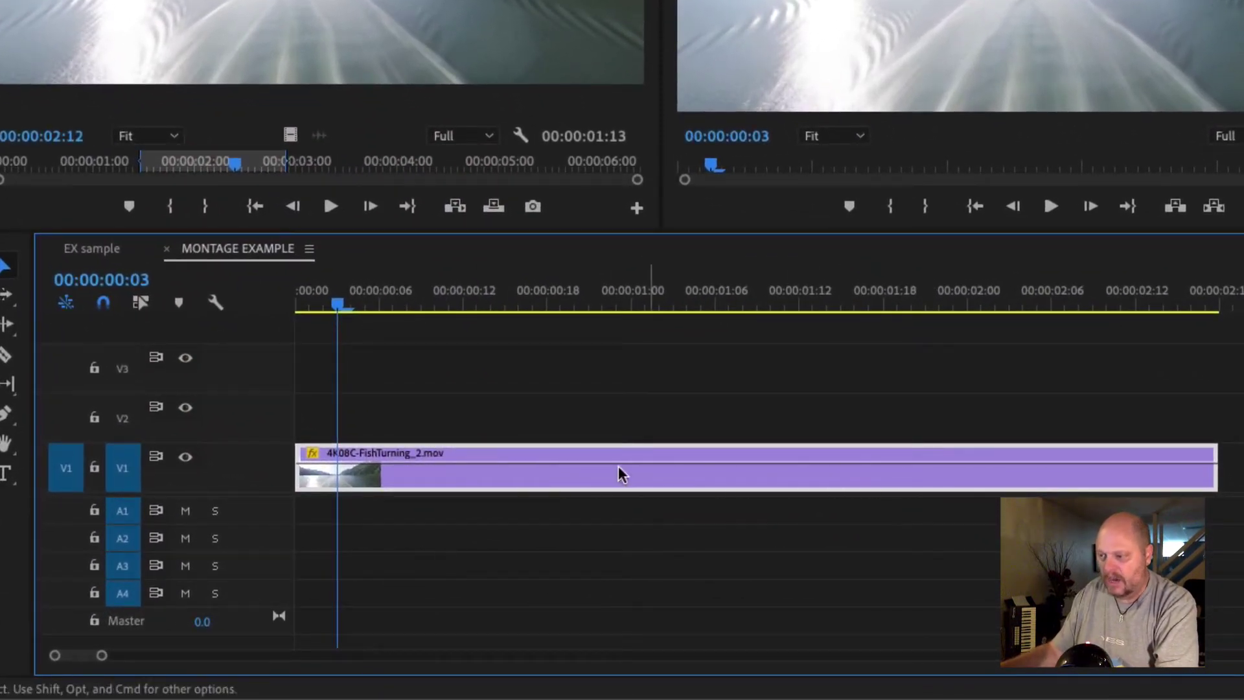
Try smaller and larger video track heights, settle on one slightly taller than before, and enlarge the timeline panel slightly
{"action": "left_click", "coordinate": [389, 474]}
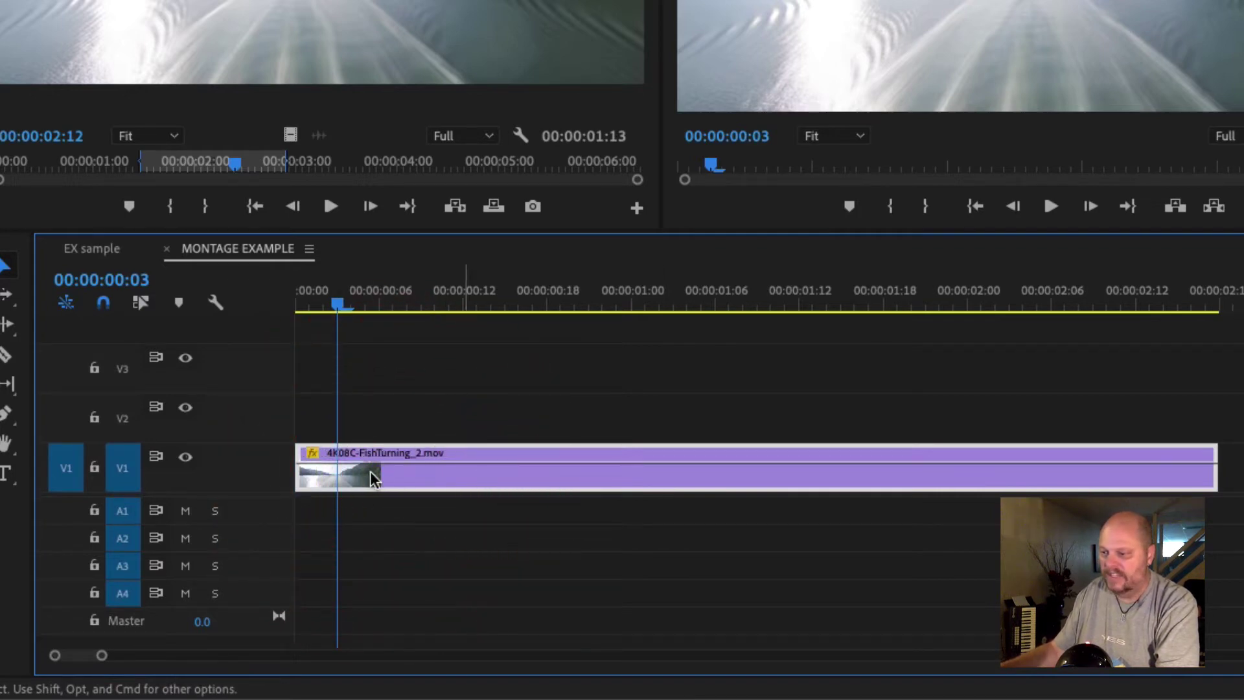
{"action": "key", "text": "super"}
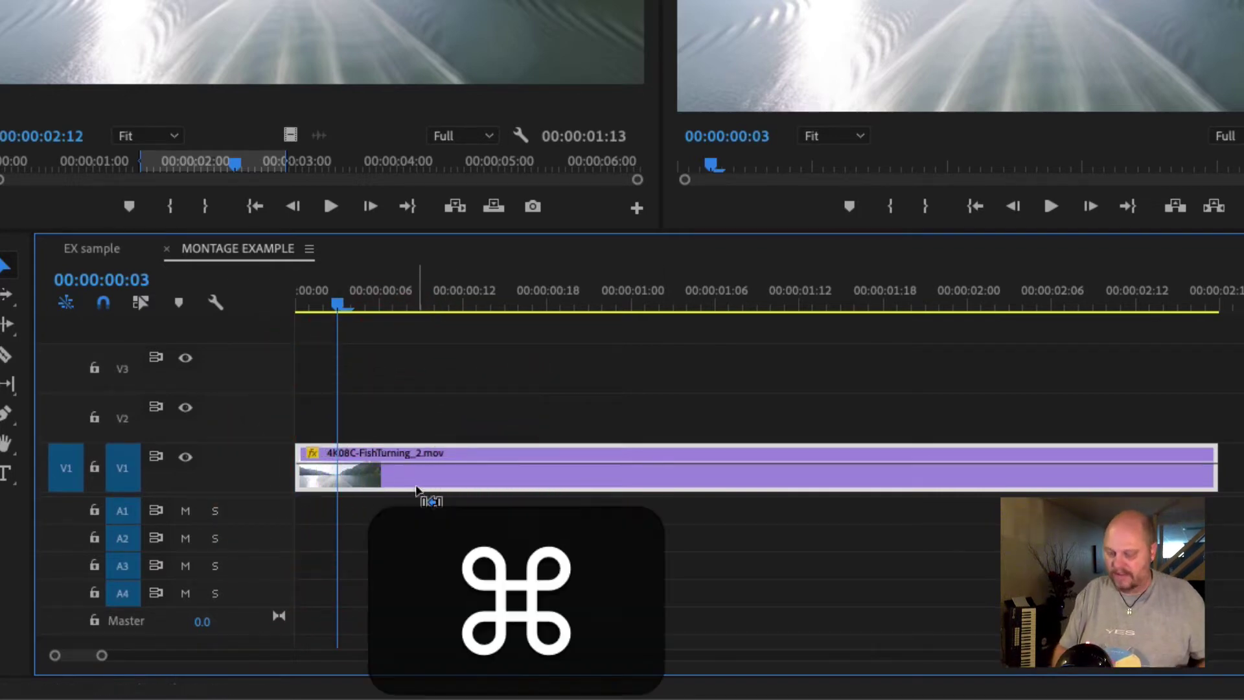
{"action": "key", "text": "super+minus"}
{"action": "key", "text": "super+minus"}
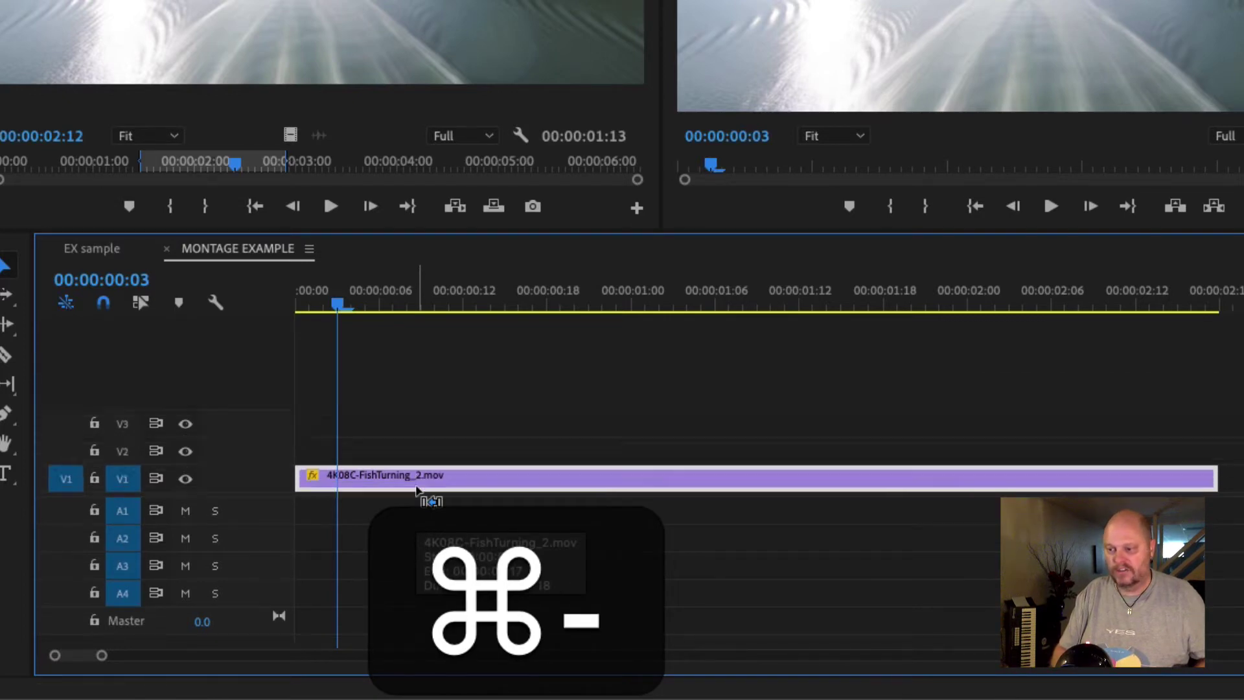
{"action": "key", "text": "super+equal"}
{"action": "key", "text": "super+equal"}
{"action": "key", "text": "super+equal"}
{"action": "key", "text": "super+equal"}
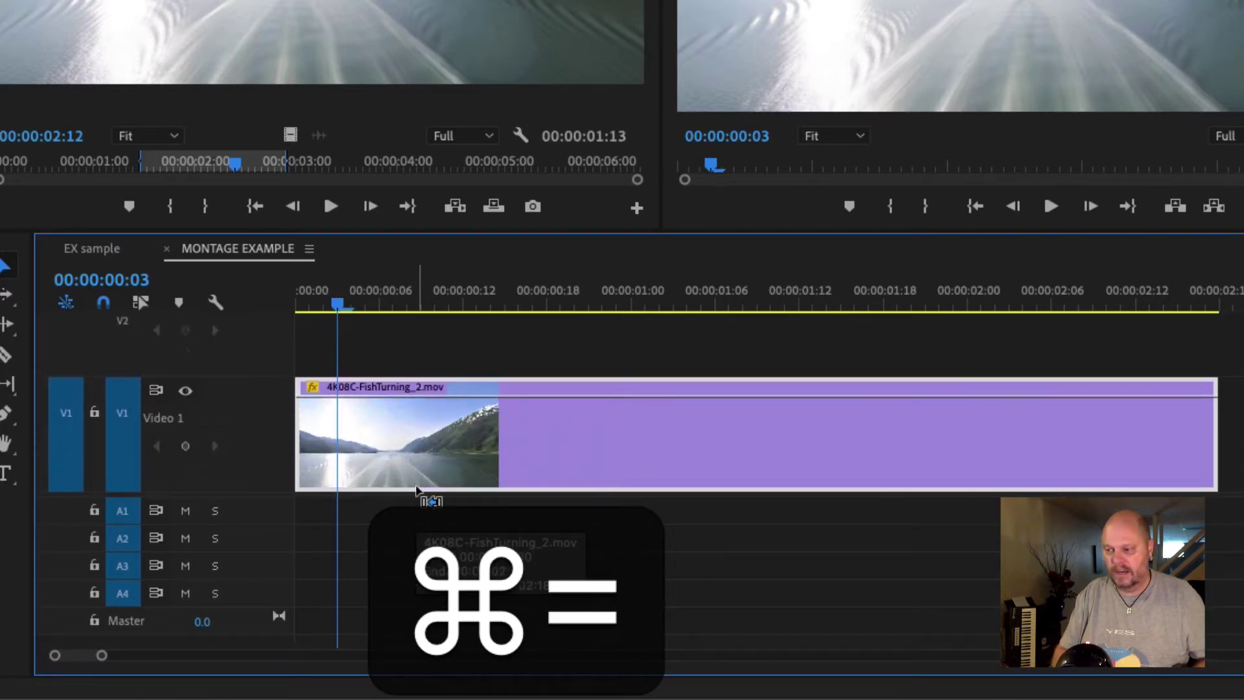
{"action": "key", "text": "super+minus"}
{"action": "key", "text": "super+minus"}
{"action": "key", "text": "super+minus"}
{"action": "key", "text": "super+equal"}
{"action": "key", "text": "super+minus"}
{"action": "key", "text": "super+minus"}
{"action": "key", "text": "super+equal"}
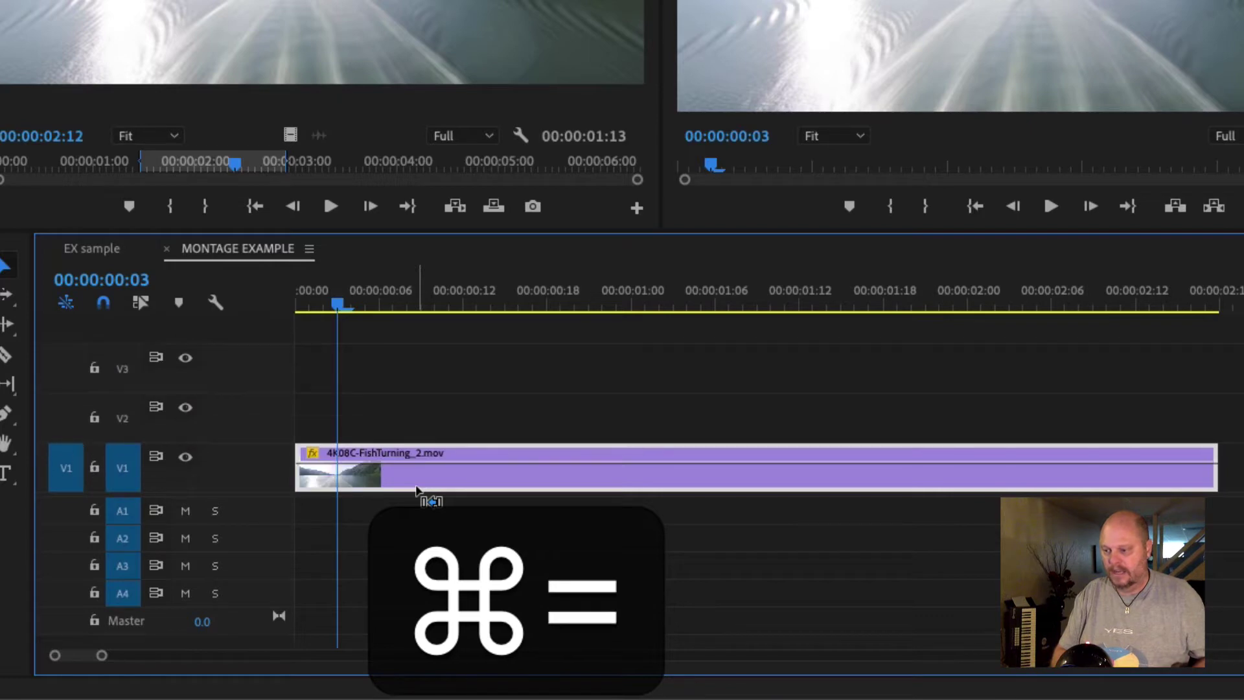
{"action": "key", "text": "super+equal"}
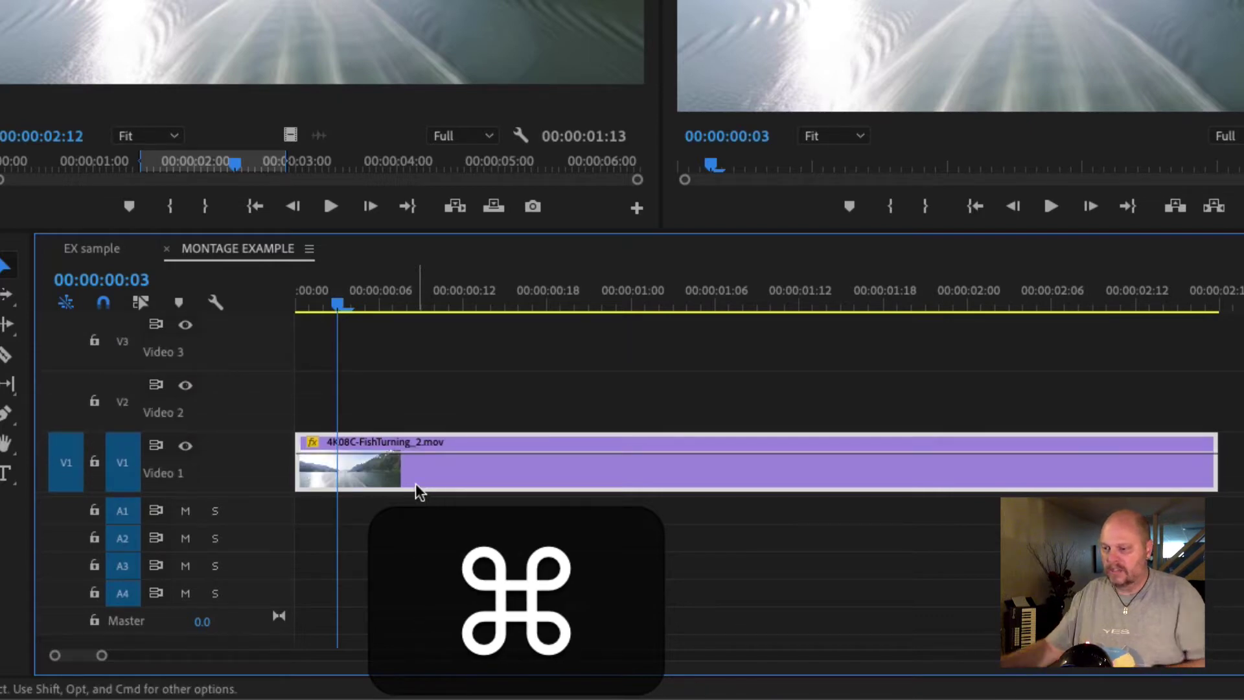
{"action": "left_click_drag", "start_coordinate": [554, 232], "coordinate": [550, 218]}
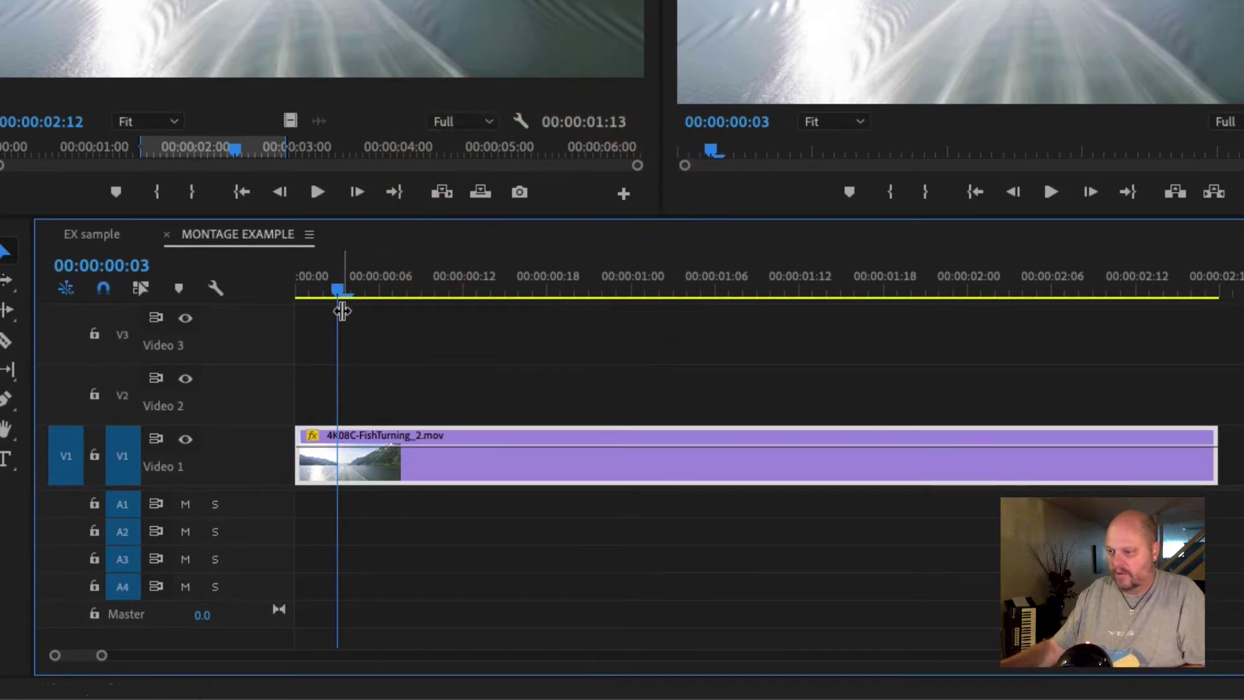
Turn the timeline's Show Video Keyframes display option off and back on
{"action": "left_click", "coordinate": [216, 288]}
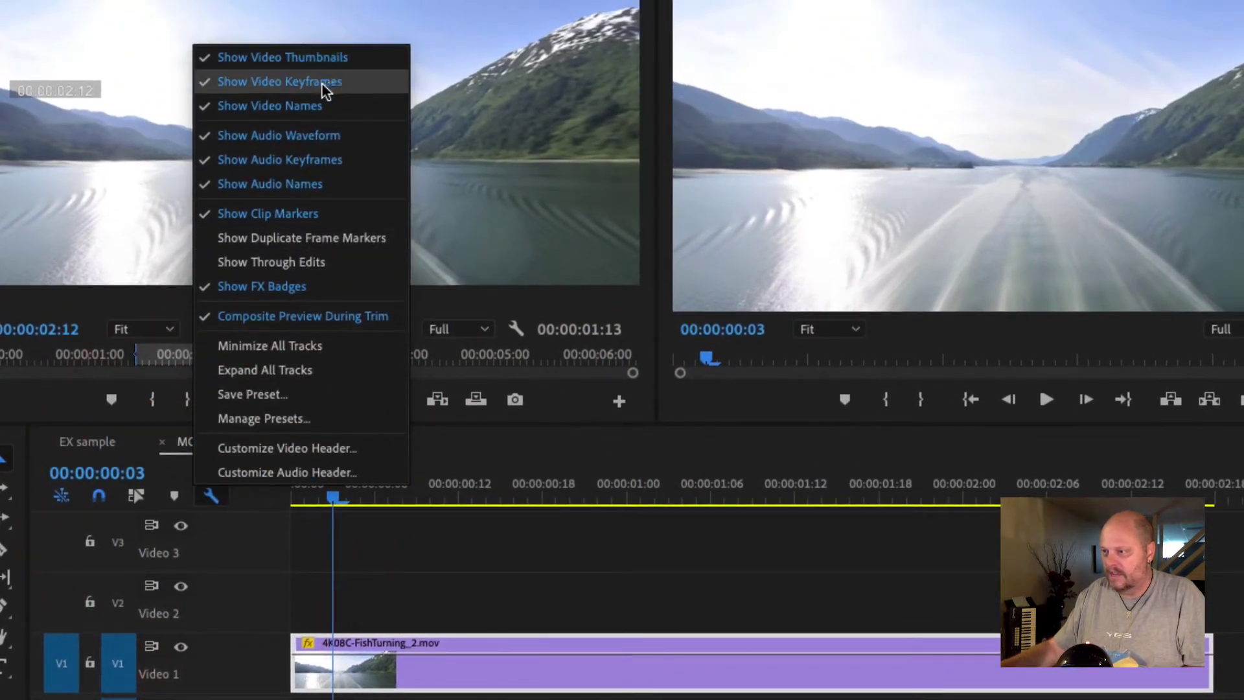
{"action": "left_click", "coordinate": [296, 83]}
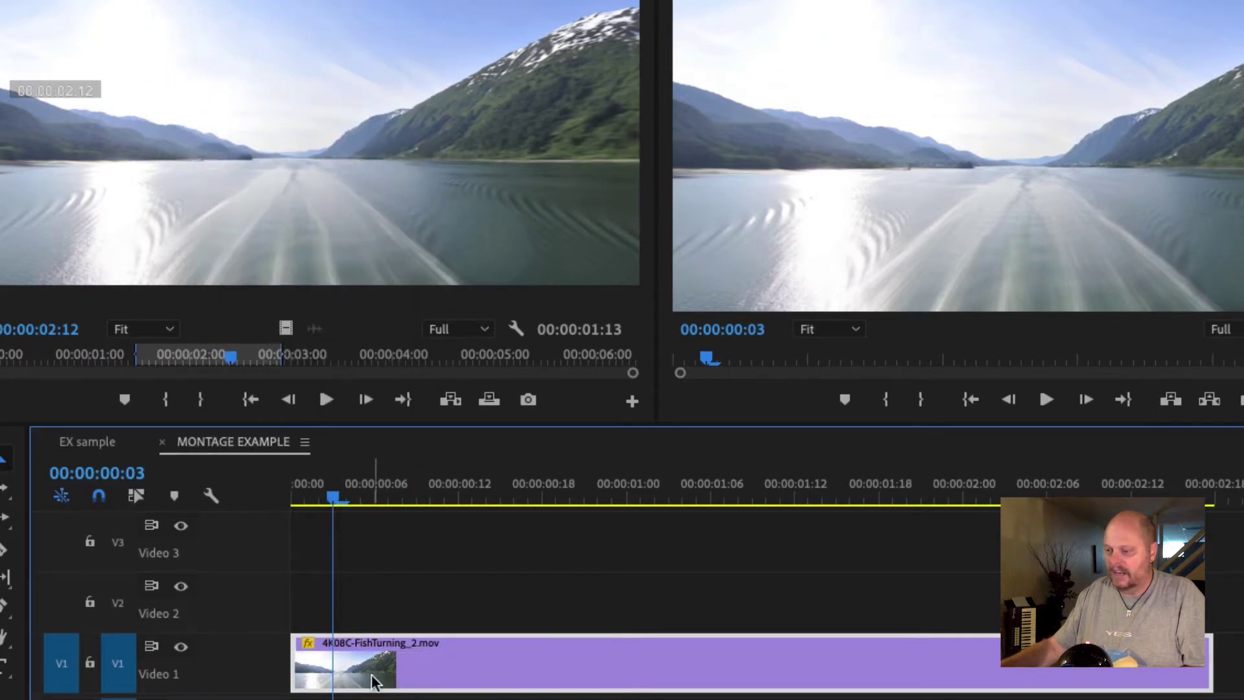
{"action": "left_click", "coordinate": [214, 498]}
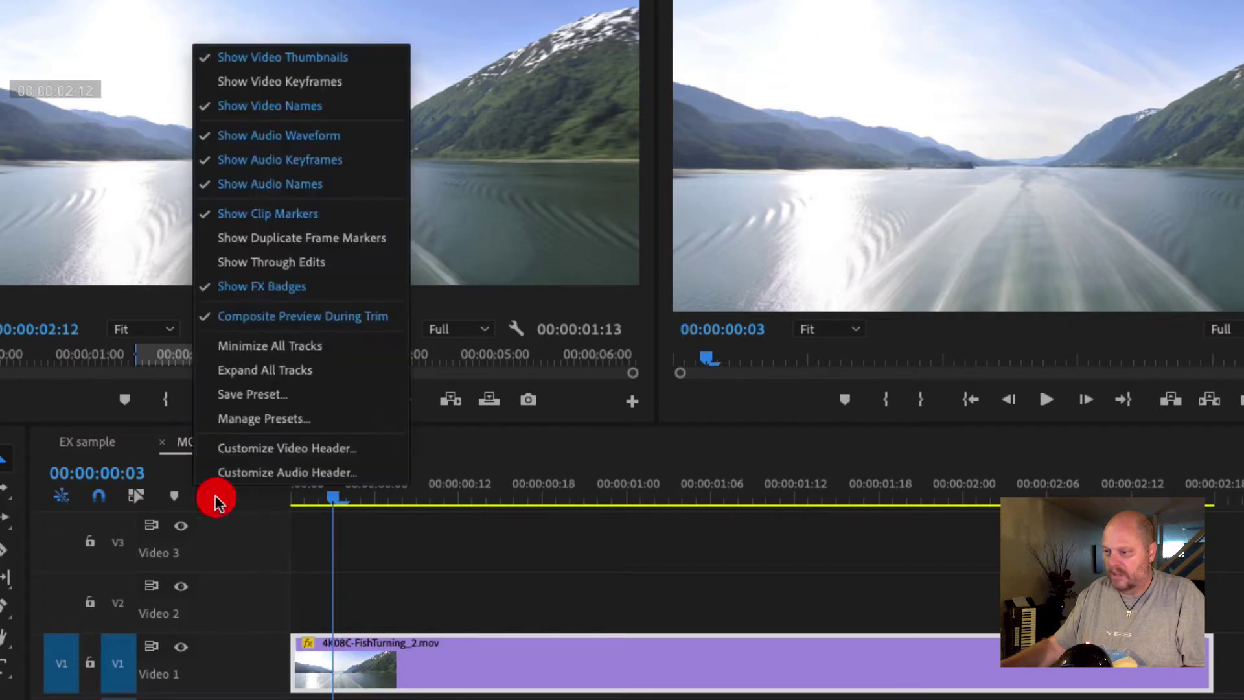
{"action": "left_click", "coordinate": [302, 83]}
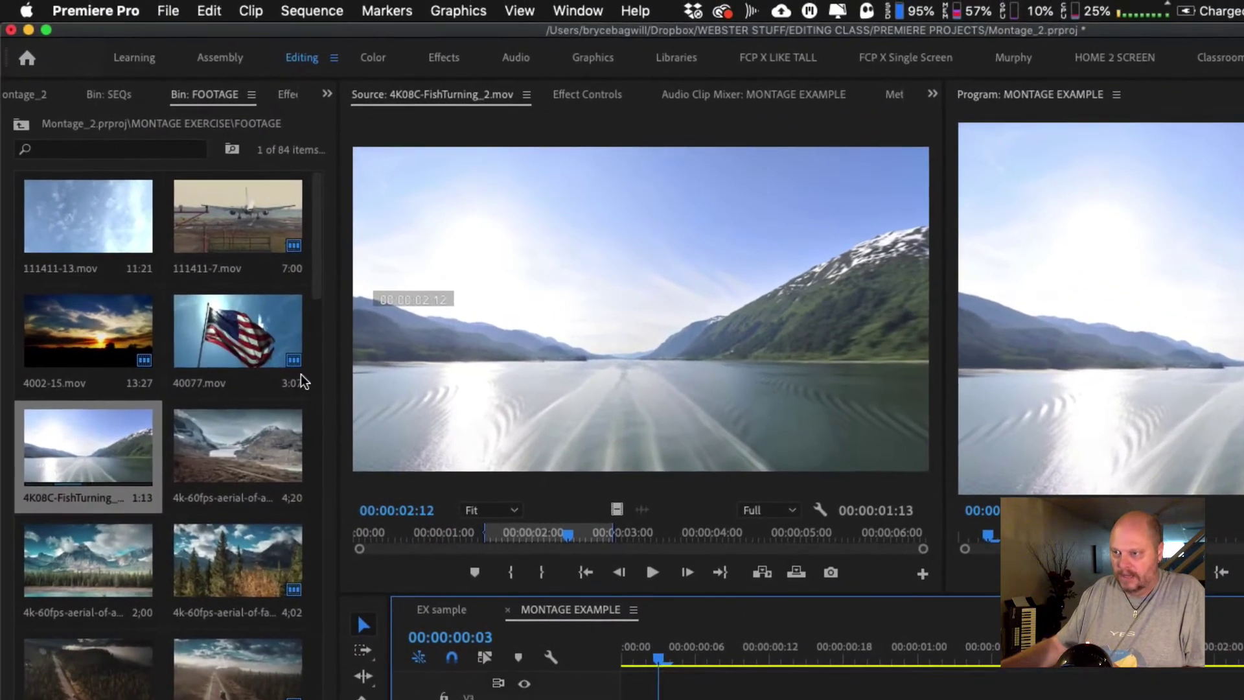
Load 111411-13.mov into the source monitor and mark a section from near its start to 00:00:04:16
{"action": "double_click", "coordinate": [222, 194]}
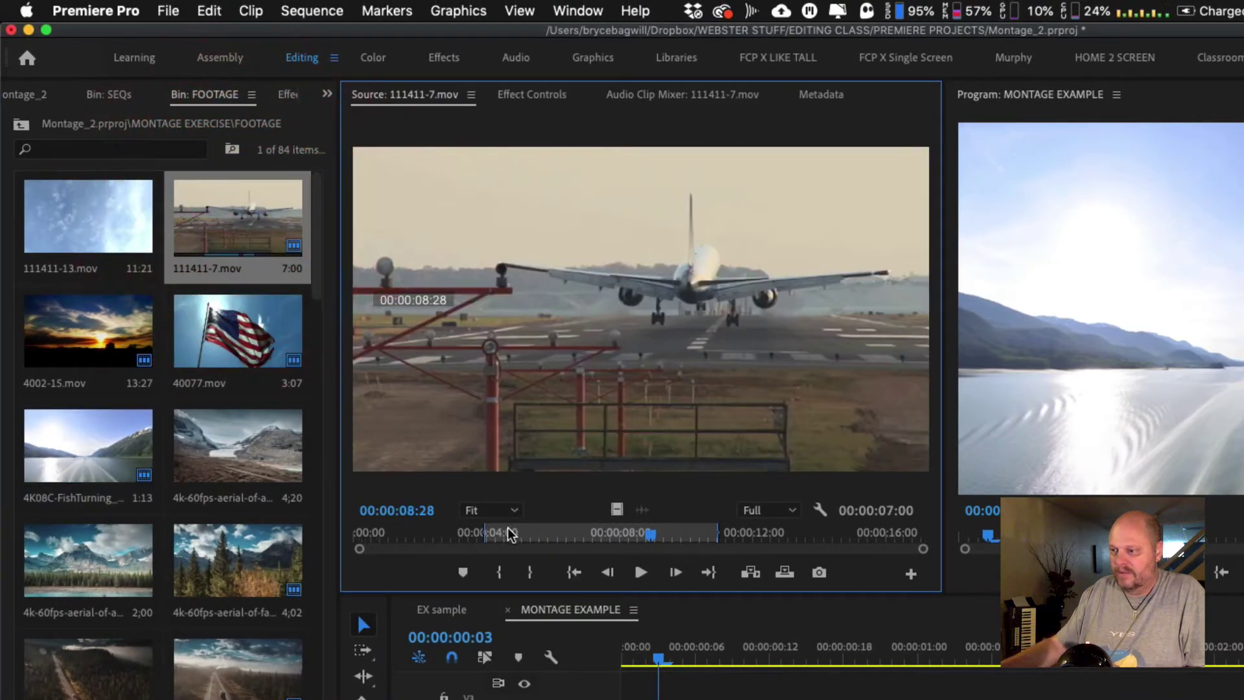
{"action": "double_click", "coordinate": [125, 218]}
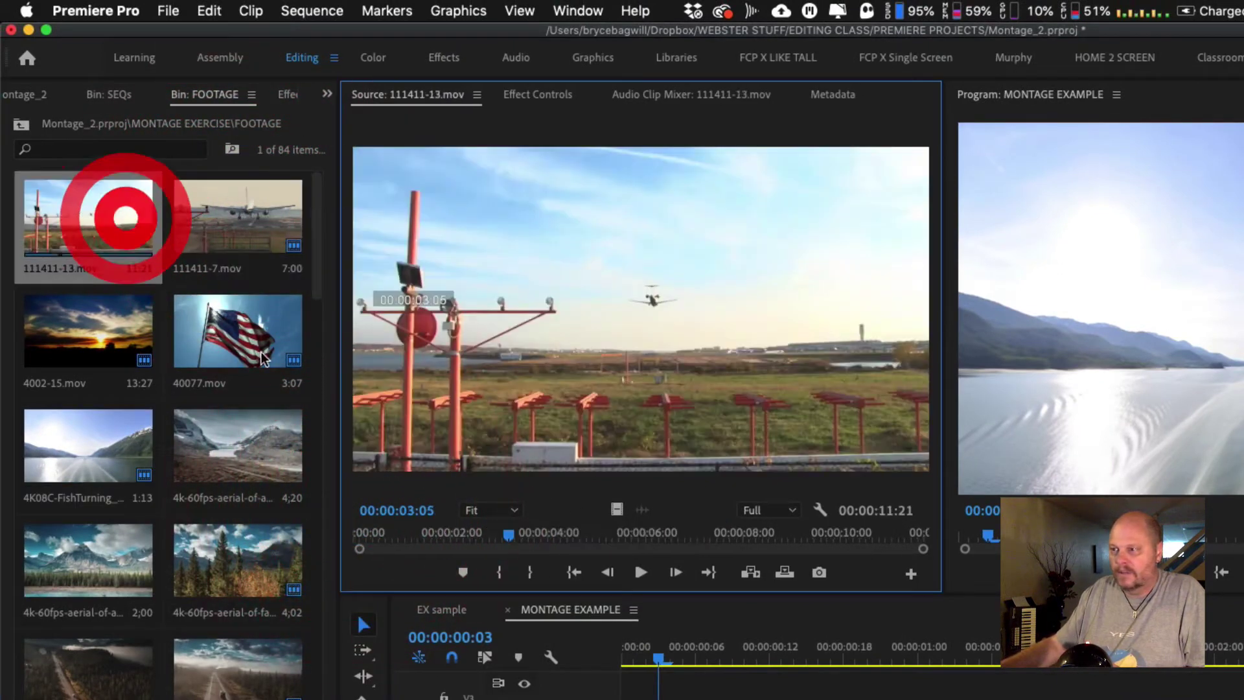
{"action": "left_click", "coordinate": [363, 532]}
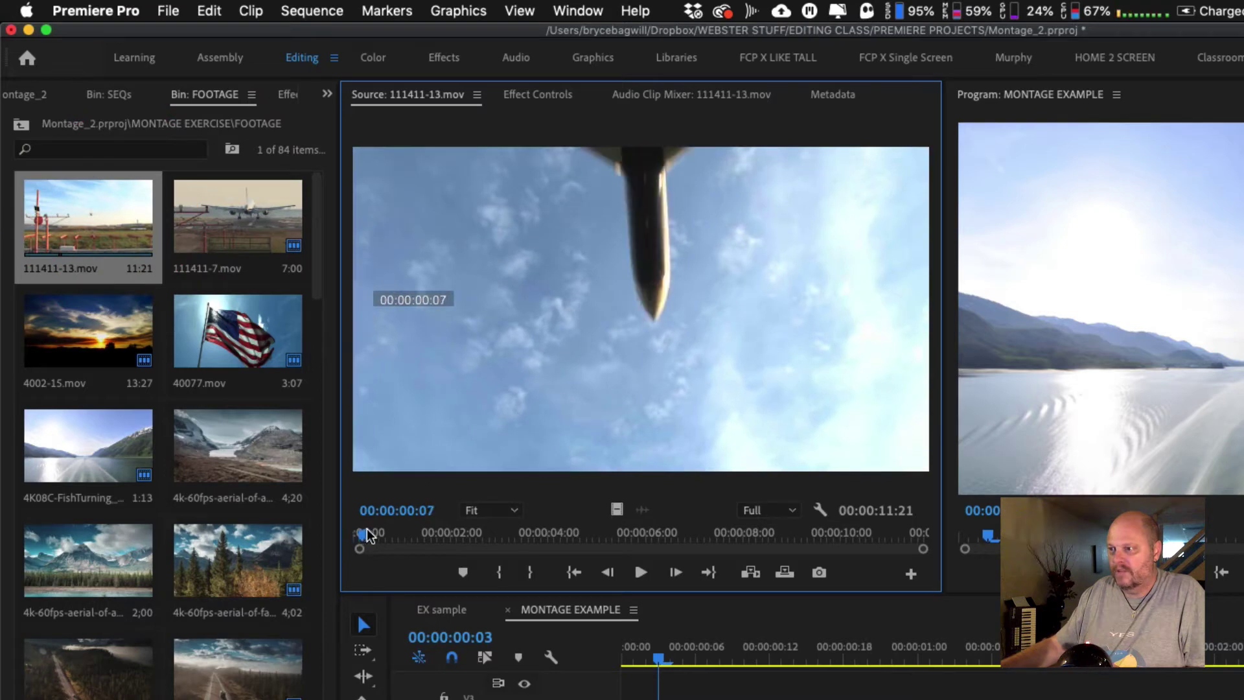
{"action": "left_click_drag", "start_coordinate": [367, 534], "coordinate": [577, 546]}
{"action": "key", "text": "i"}
{"action": "key", "text": "o"}
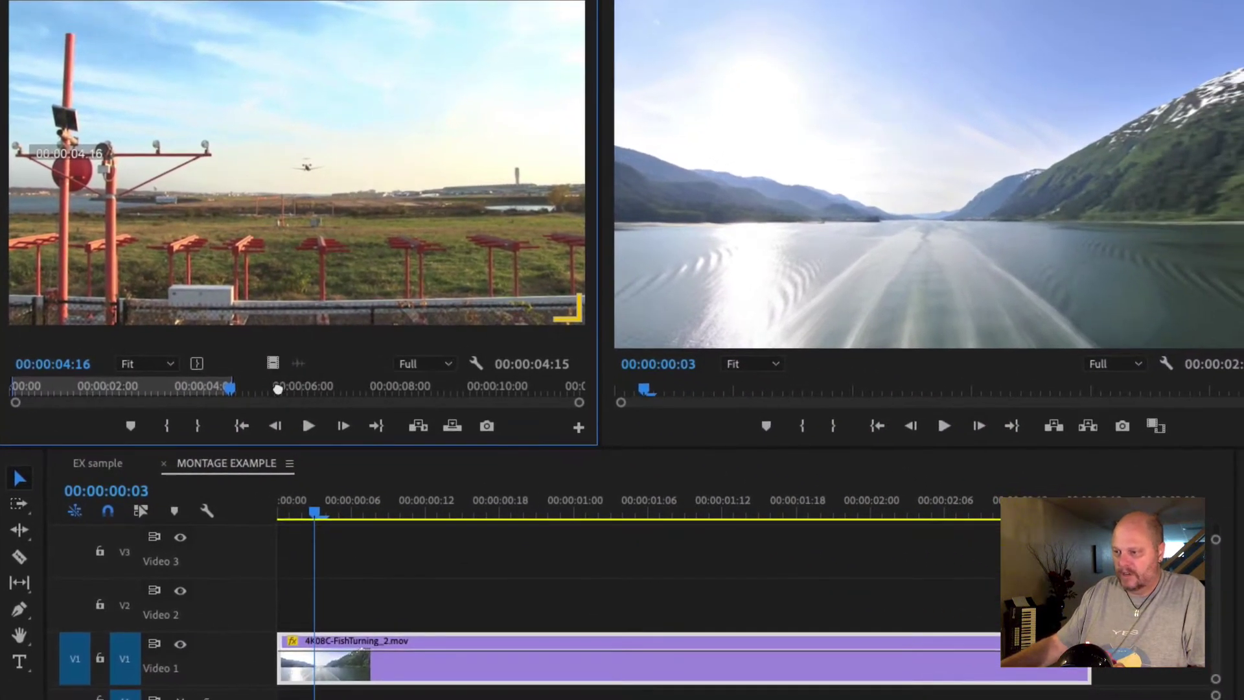
Place the marked 111411-13.mov section at the start of V2 and extend the V1 clip to end with it
{"action": "left_click_drag", "start_coordinate": [293, 425], "coordinate": [274, 597]}
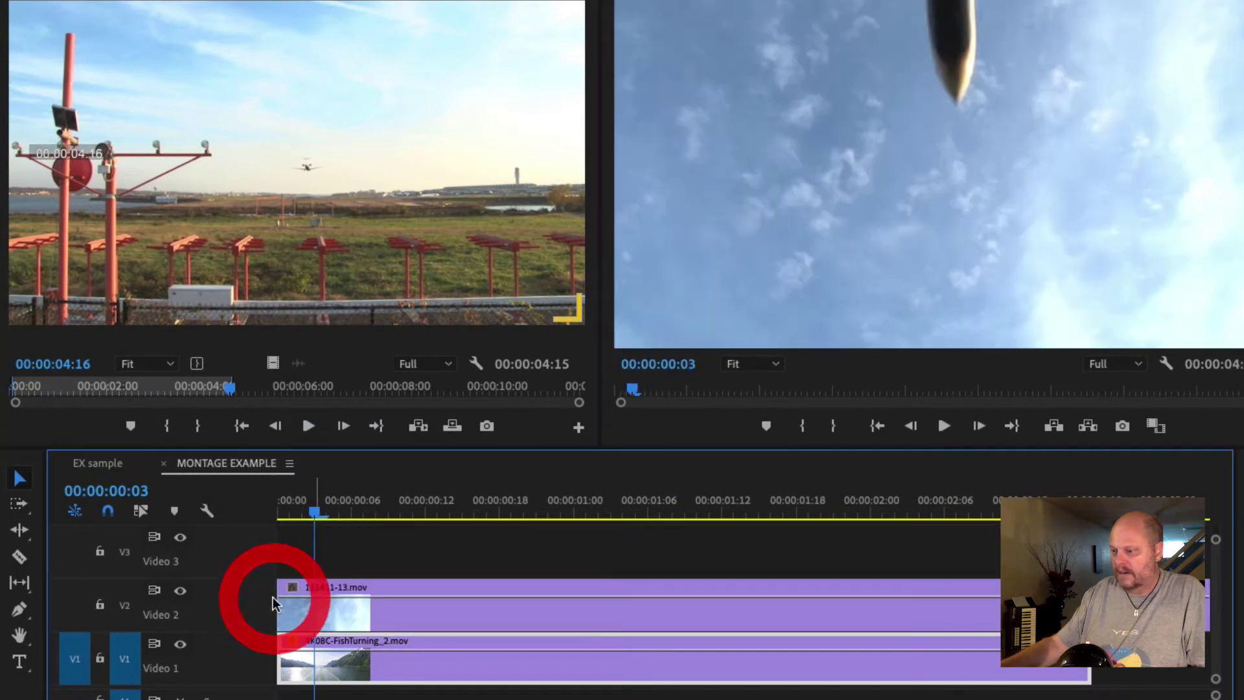
{"action": "key", "text": "minus"}
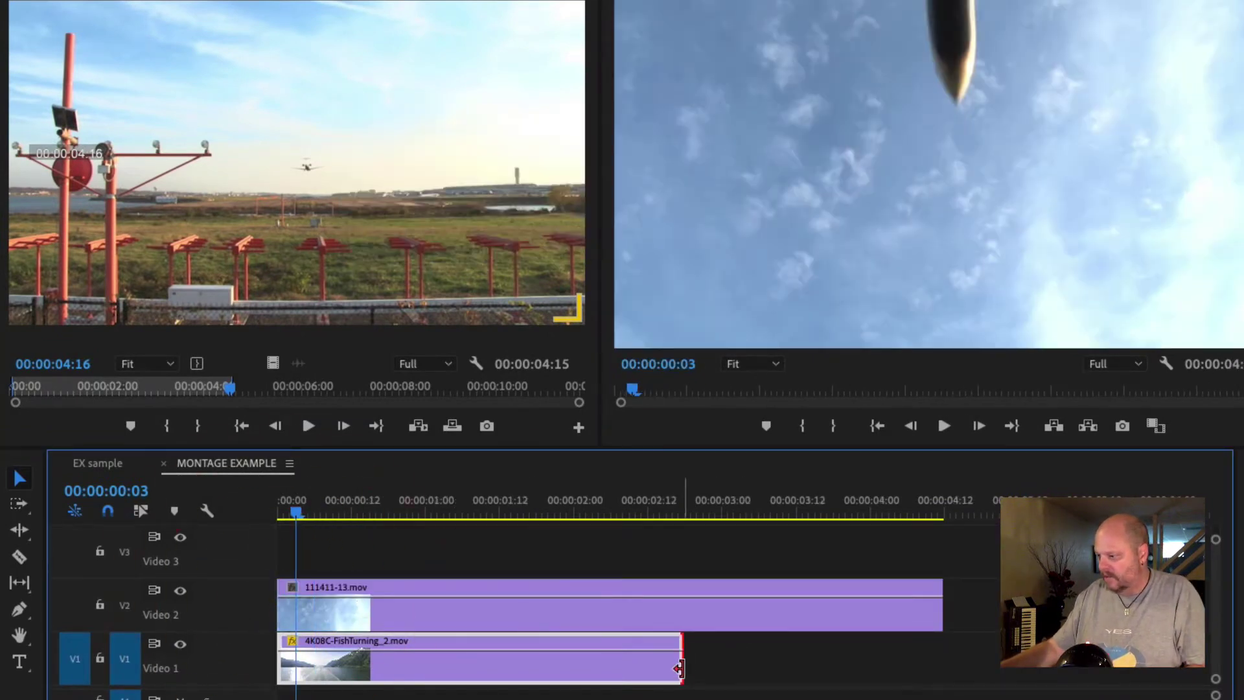
{"action": "left_click_drag", "start_coordinate": [682, 661], "coordinate": [942, 666]}
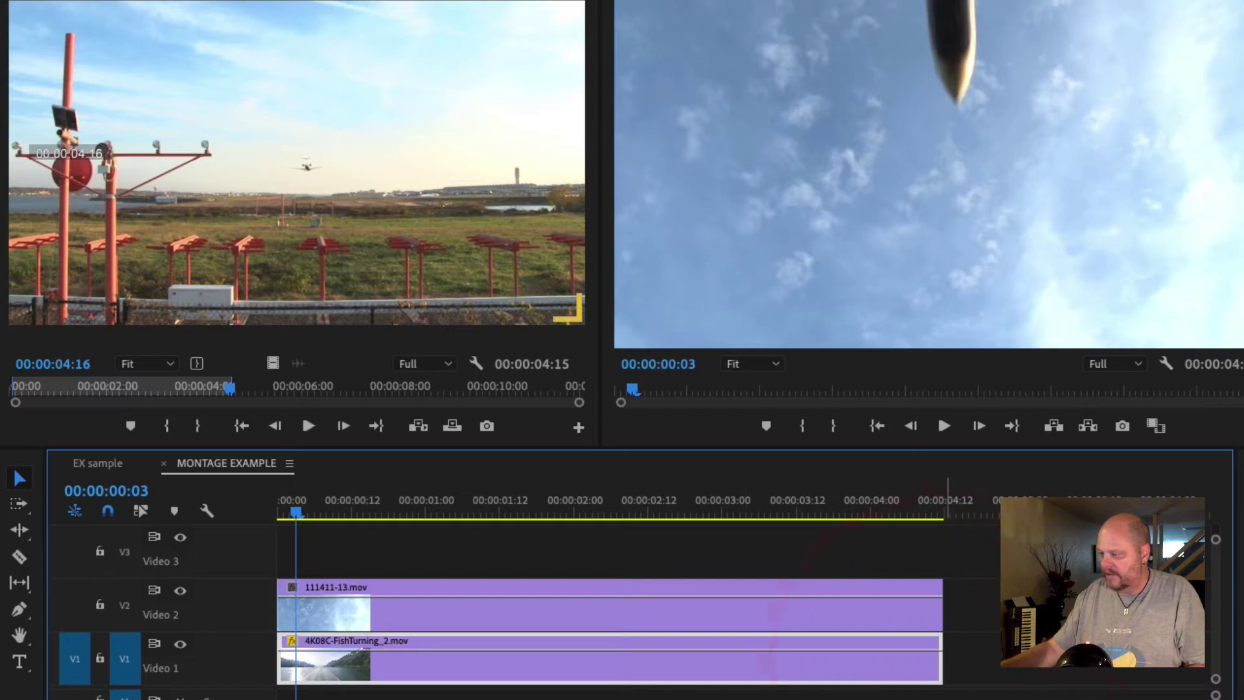
Scrub the sequence to 00:00:01:01 and lower the opacity of 111411-13.mov on V2 so it blends with the V1 clip
{"action": "left_click_drag", "start_coordinate": [713, 503], "coordinate": [433, 503]}
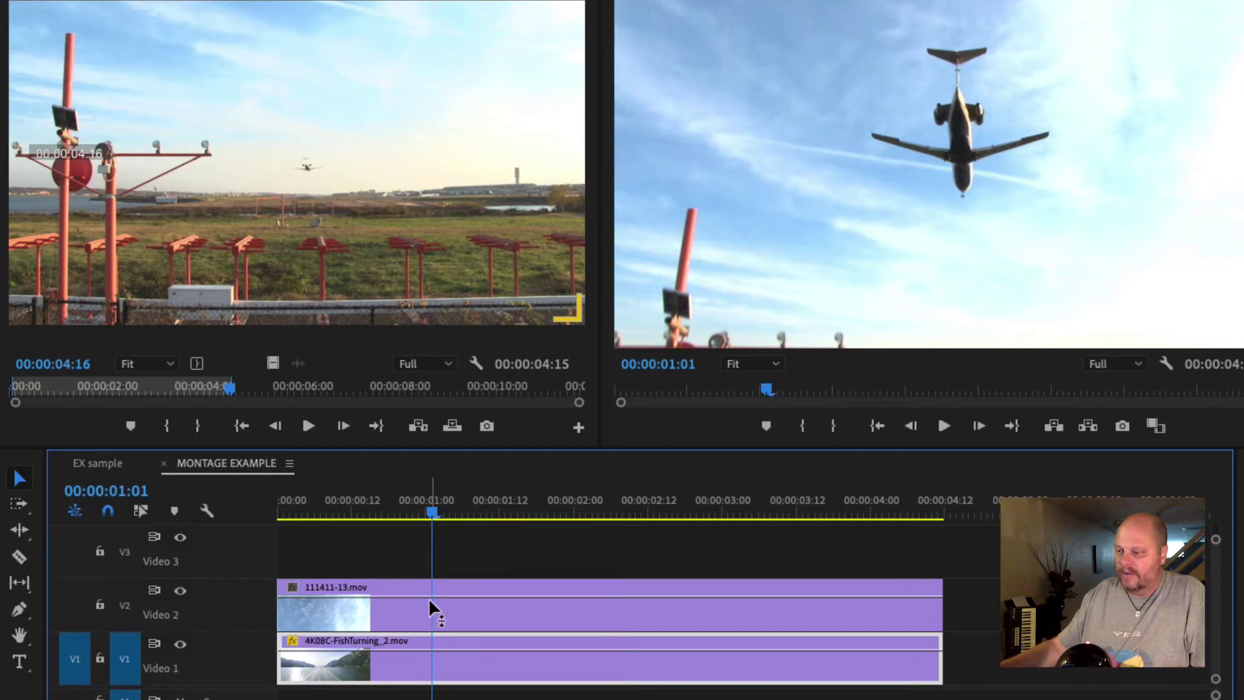
{"action": "left_click_drag", "start_coordinate": [429, 596], "coordinate": [429, 610]}
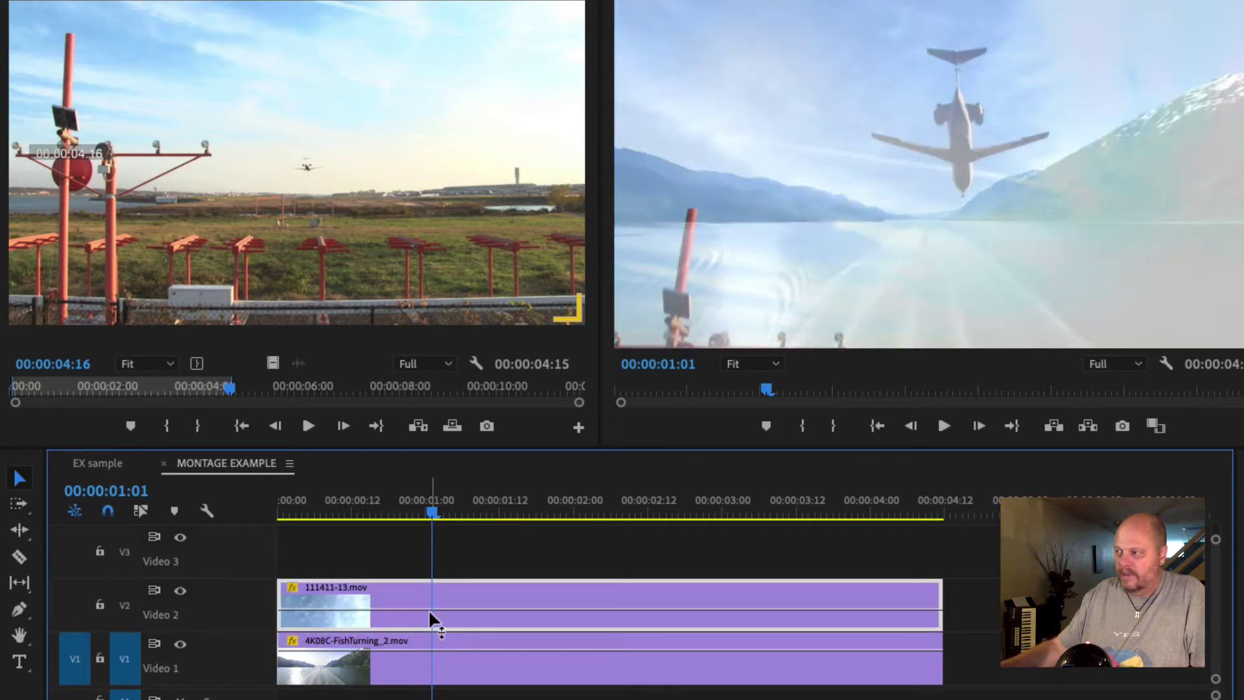
Fine-tune the reduced opacity of 111411-13.mov on V2 and review the blend up to 00:00:02:16
{"action": "mouse_move", "coordinate": [429, 611]}
{"action": "left_click_drag", "start_coordinate": [429, 610], "coordinate": [432, 615]}
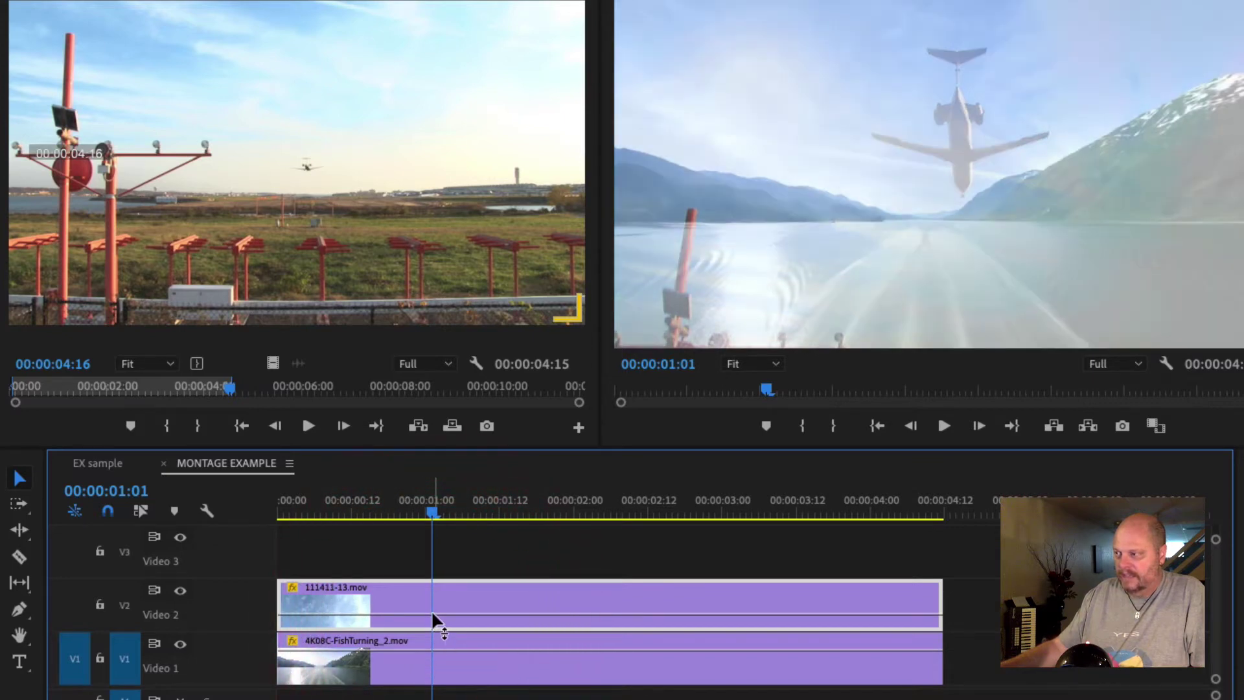
{"action": "left_click", "coordinate": [432, 603]}
{"action": "key", "text": "space"}
{"action": "mouse_move", "coordinate": [489, 512]}
{"action": "left_mouse_down"}
{"action": "mouse_move", "coordinate": [315, 510]}
{"action": "mouse_move", "coordinate": [726, 540]}
{"action": "mouse_move", "coordinate": [672, 536]}
{"action": "left_mouse_up"}
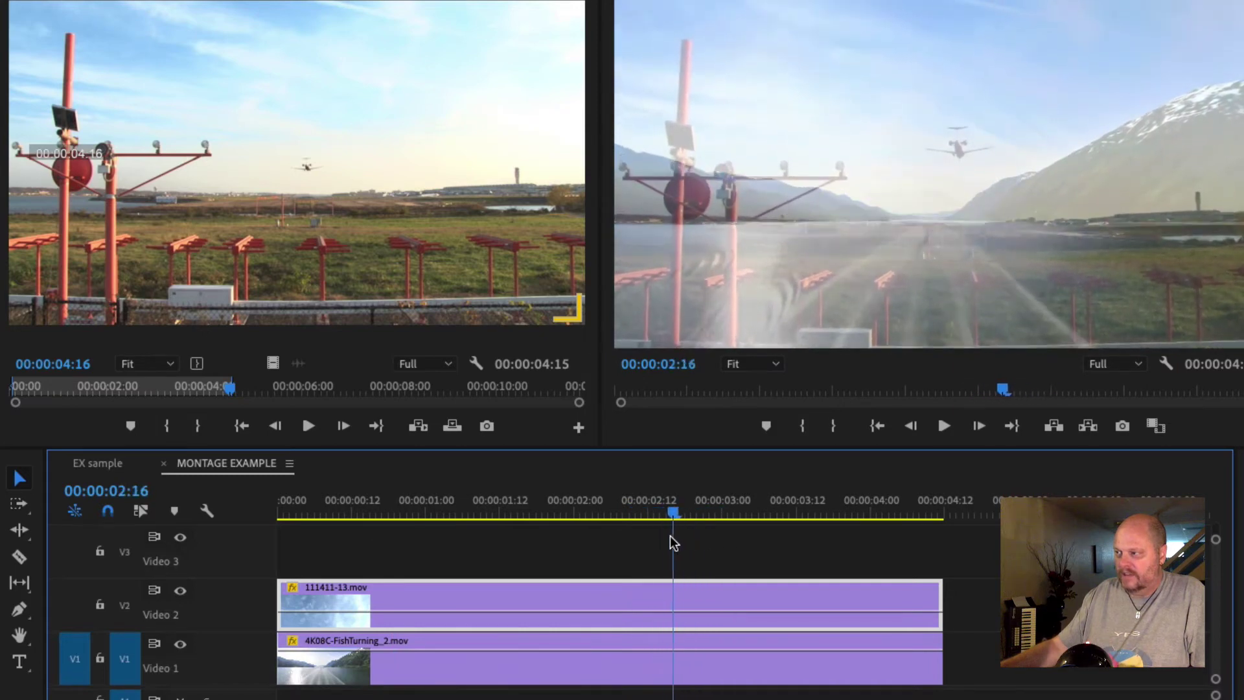
{"action": "left_click", "coordinate": [676, 540]}
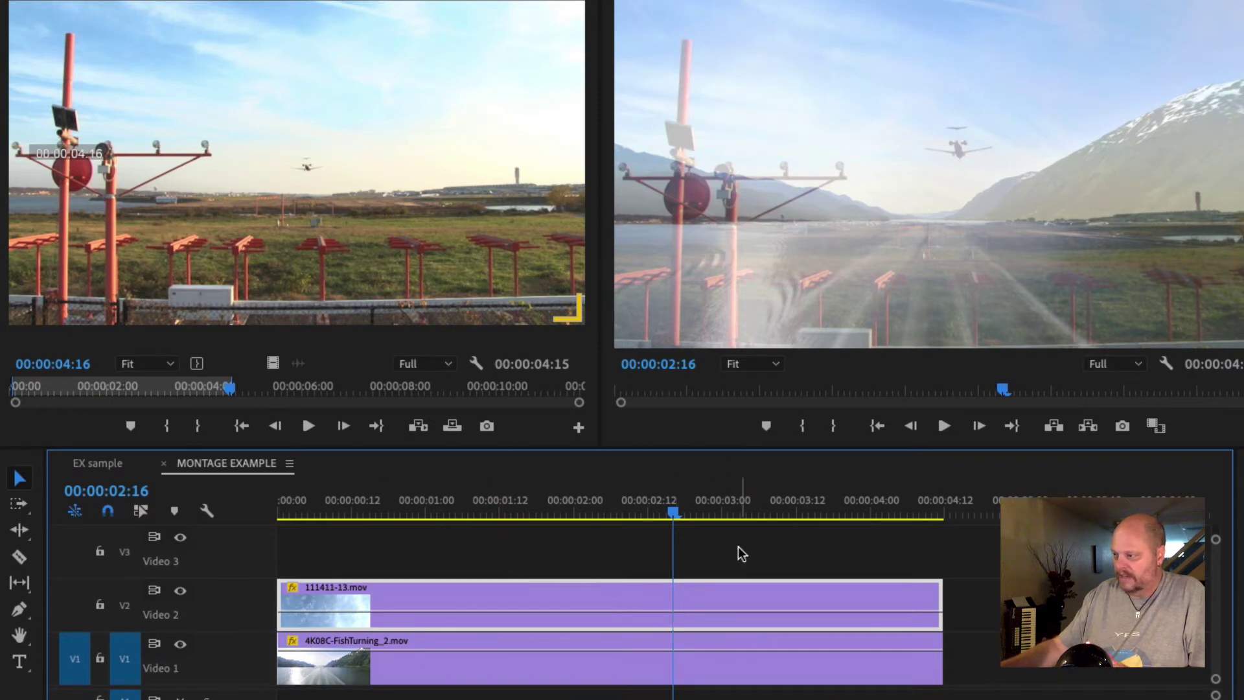
Restore 111411-13.mov to full opacity and trim both clips so they overlap only briefly around 00:00:02:16
{"action": "left_click_drag", "start_coordinate": [671, 609], "coordinate": [674, 595]}
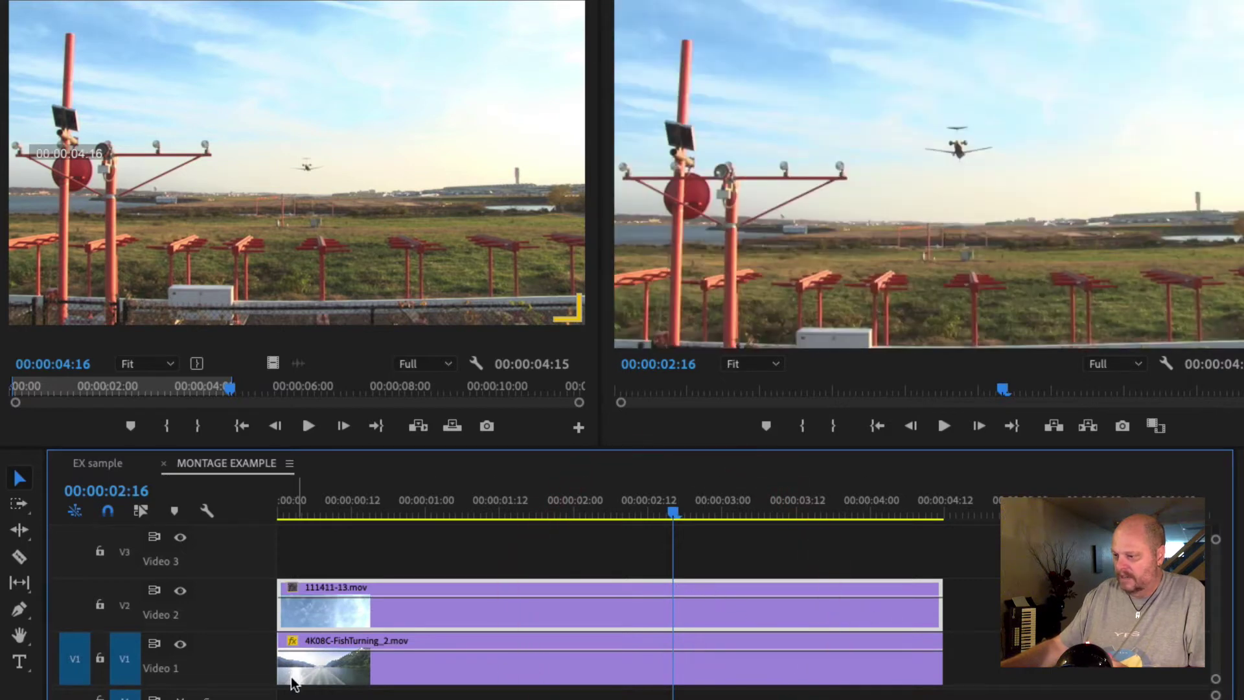
{"action": "left_click_drag", "start_coordinate": [285, 676], "coordinate": [674, 660]}
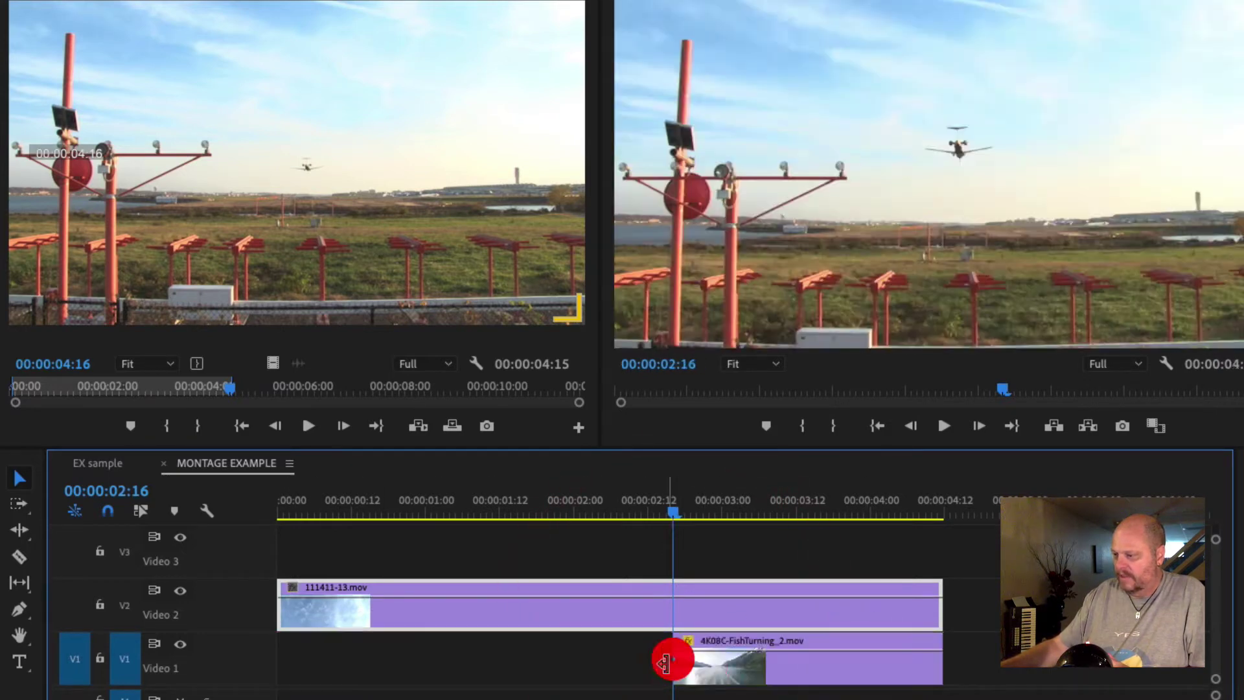
{"action": "left_click_drag", "start_coordinate": [942, 613], "coordinate": [598, 668]}
{"action": "left_click", "coordinate": [695, 547]}
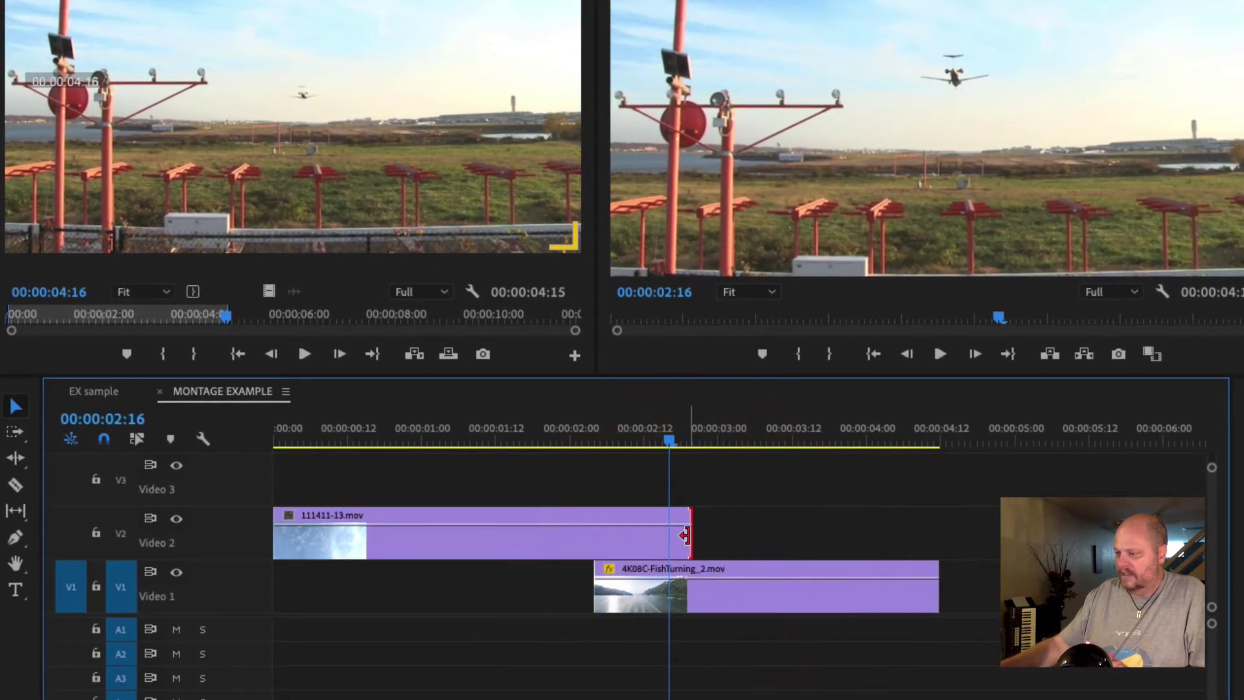
Apply the default Cross Dissolve to the end of 111411-13.mov and extend the V1 clip's start back to where the dissolve begins
{"action": "right_click", "coordinate": [690, 539]}
{"action": "left_click", "coordinate": [736, 660]}
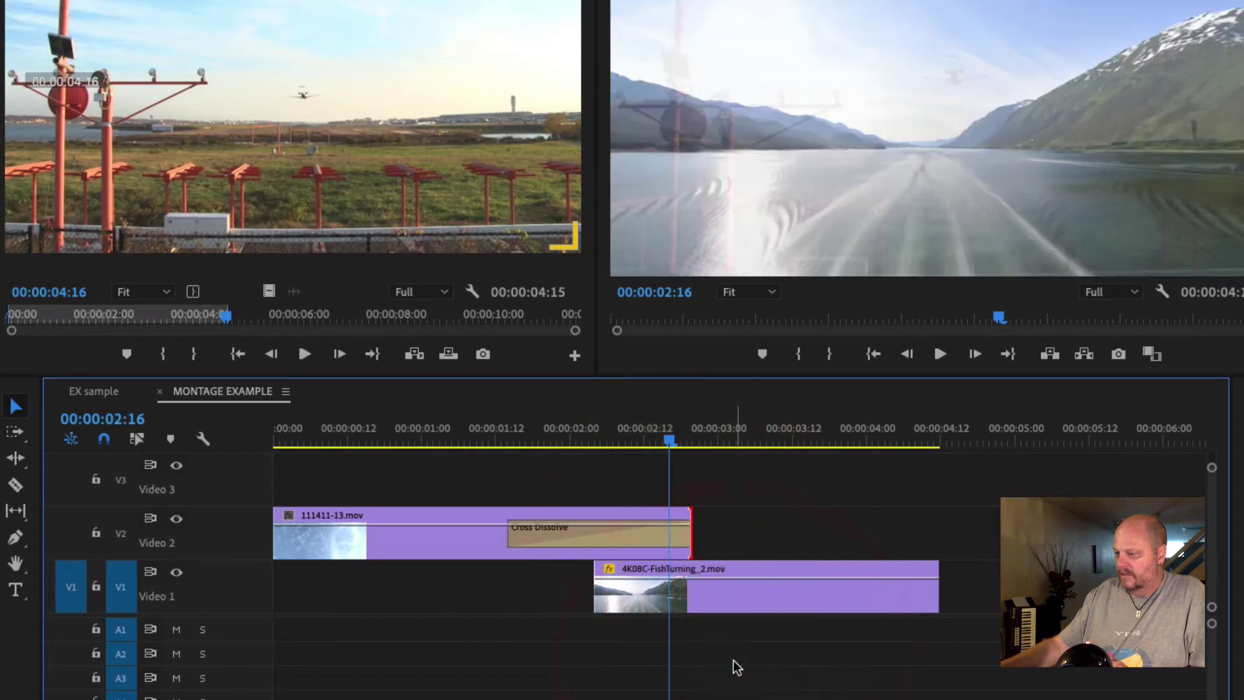
{"action": "left_click_drag", "start_coordinate": [595, 595], "coordinate": [509, 597]}
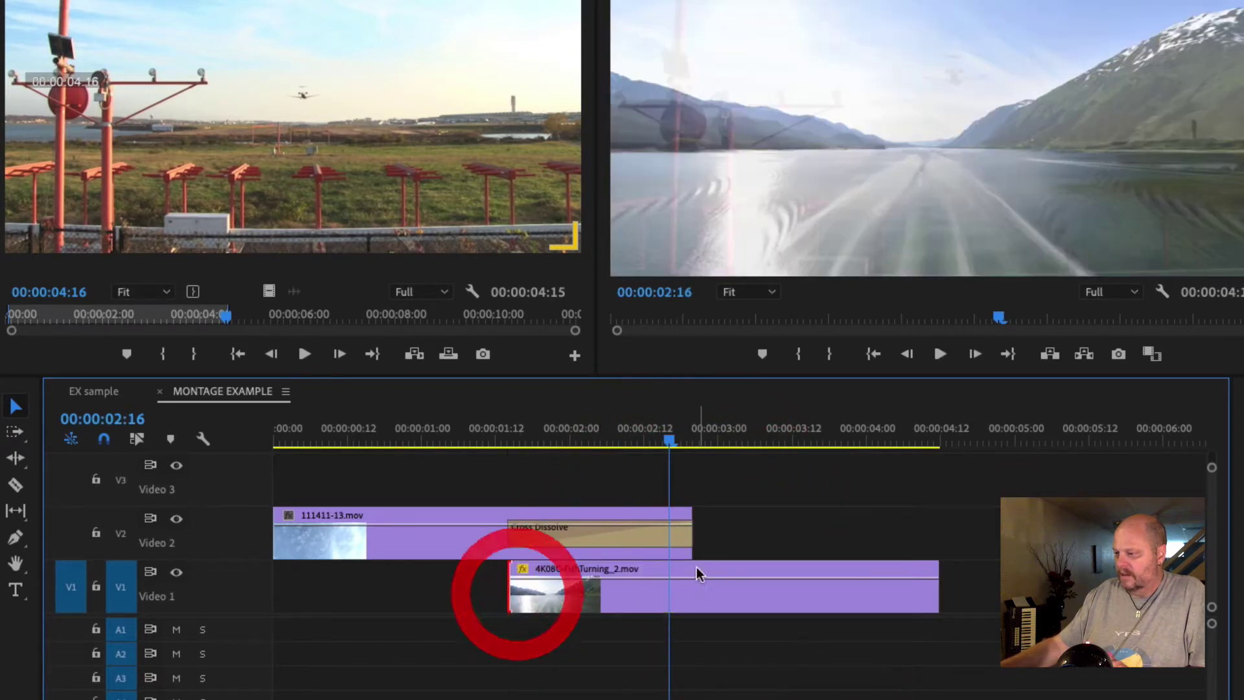
{"action": "left_click", "coordinate": [558, 431]}
{"action": "left_click", "coordinate": [571, 436]}
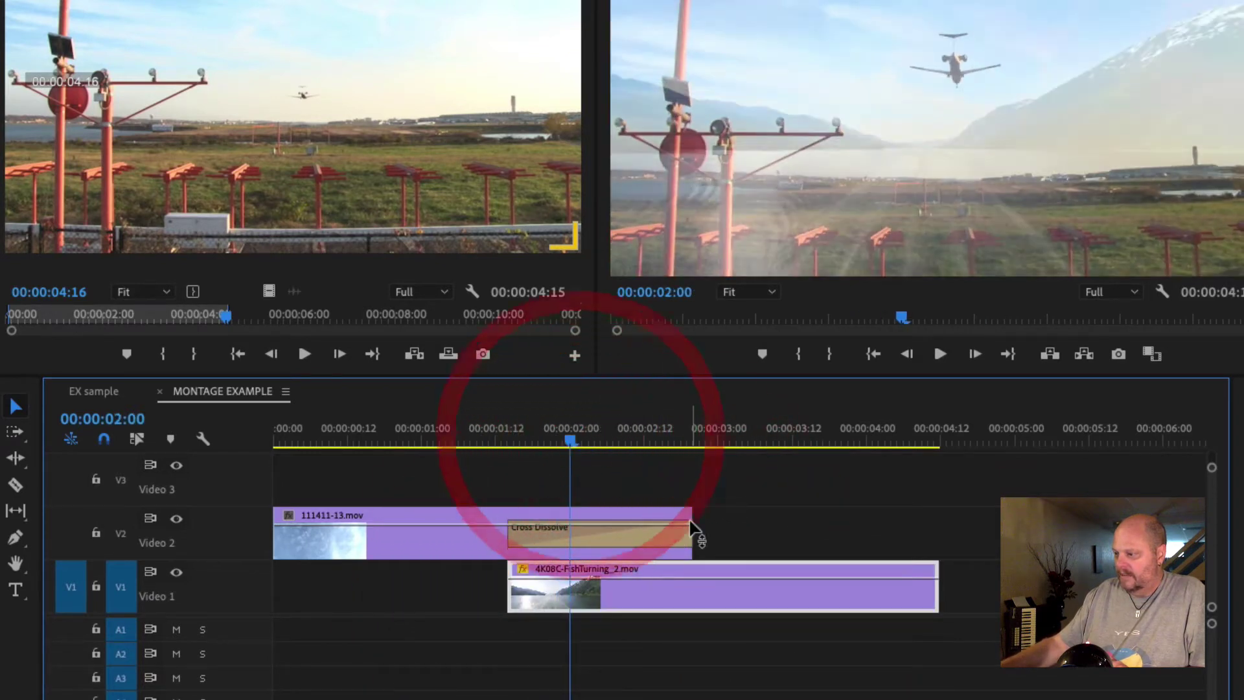
Extend the end of 111411-13.mov on V2 to 00:00:03:21 and play the sequence from 00:00:01:14
{"action": "left_click_drag", "start_coordinate": [692, 525], "coordinate": [843, 518]}
{"action": "left_click", "coordinate": [509, 436]}
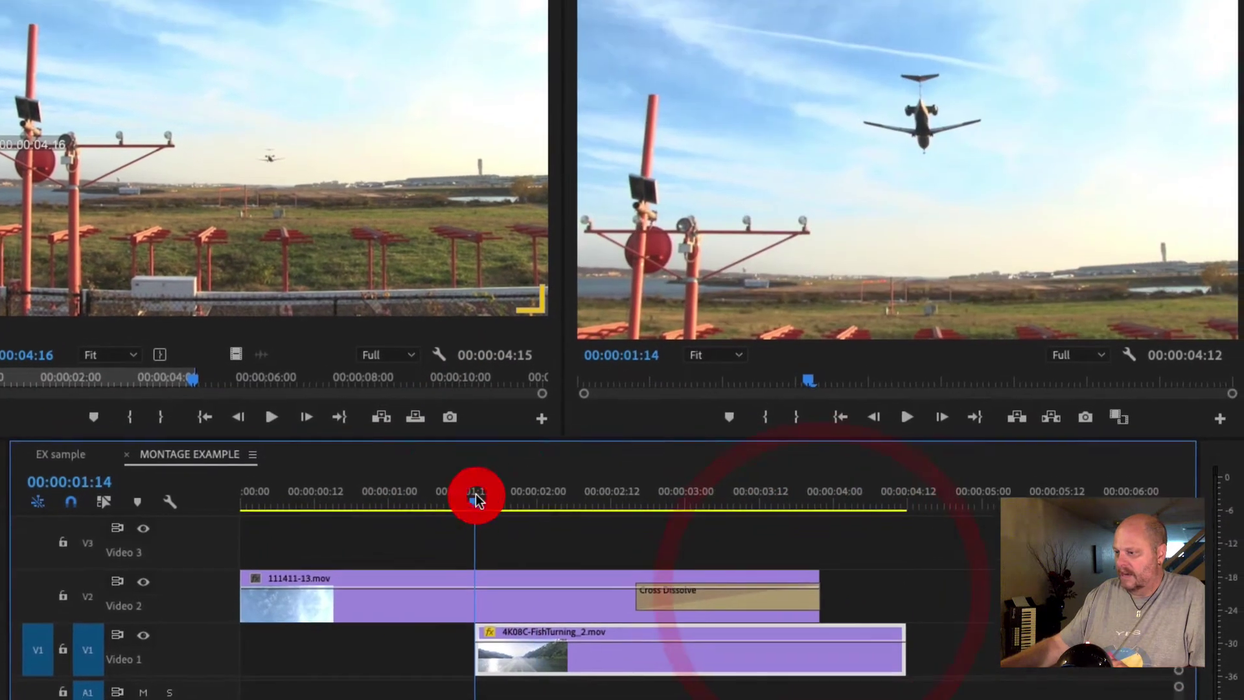
{"action": "key", "text": "space"}
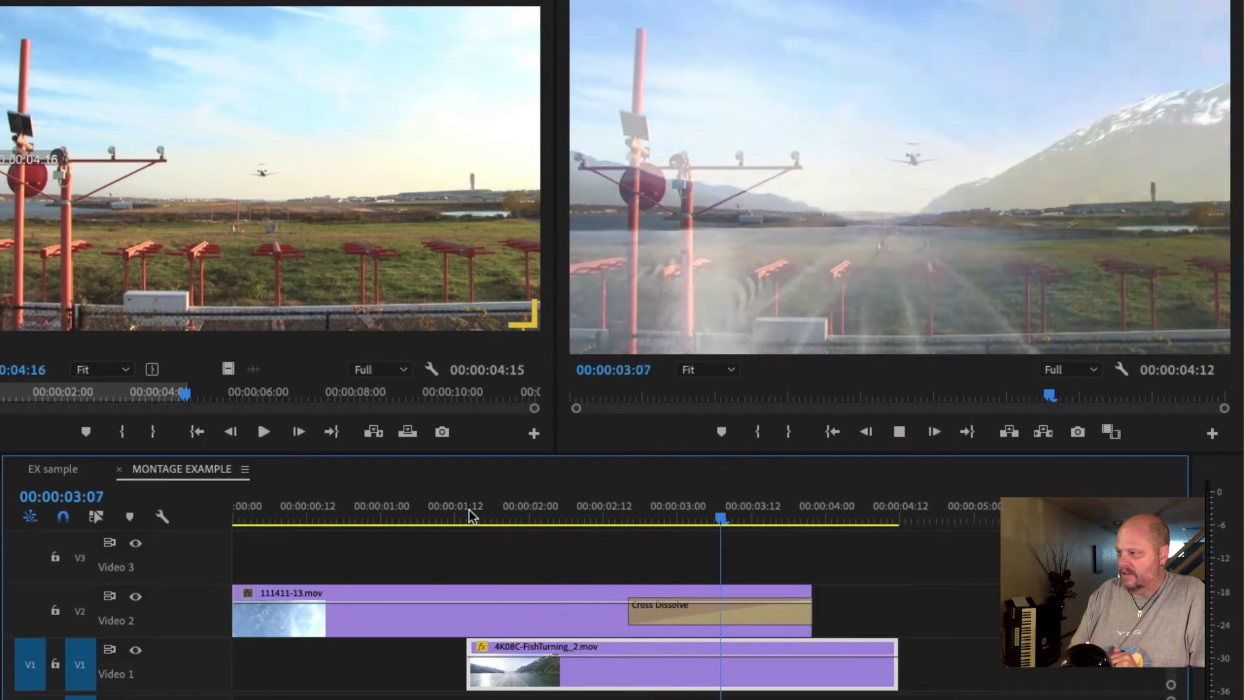
{"action": "key", "text": "space"}
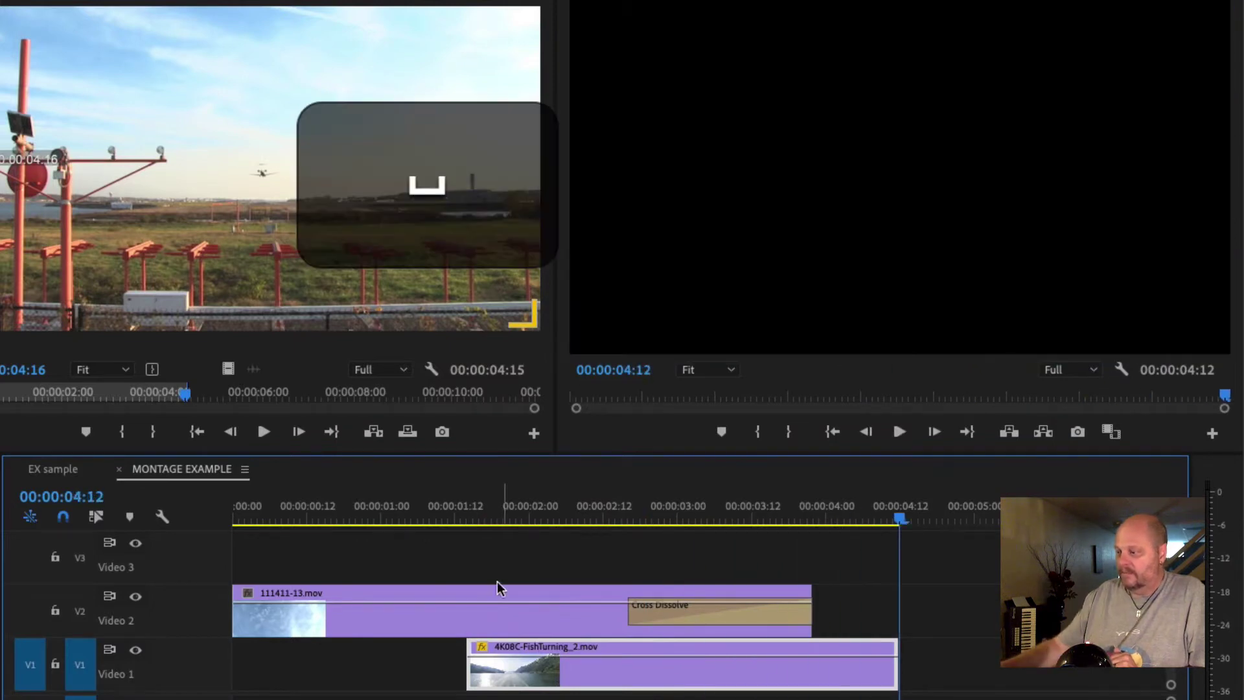
Extend the end of the V1 clip to 00:00:04:22 and scrub back through the dissolve to 00:00:03:02
{"action": "left_click_drag", "start_coordinate": [891, 677], "coordinate": [959, 677]}
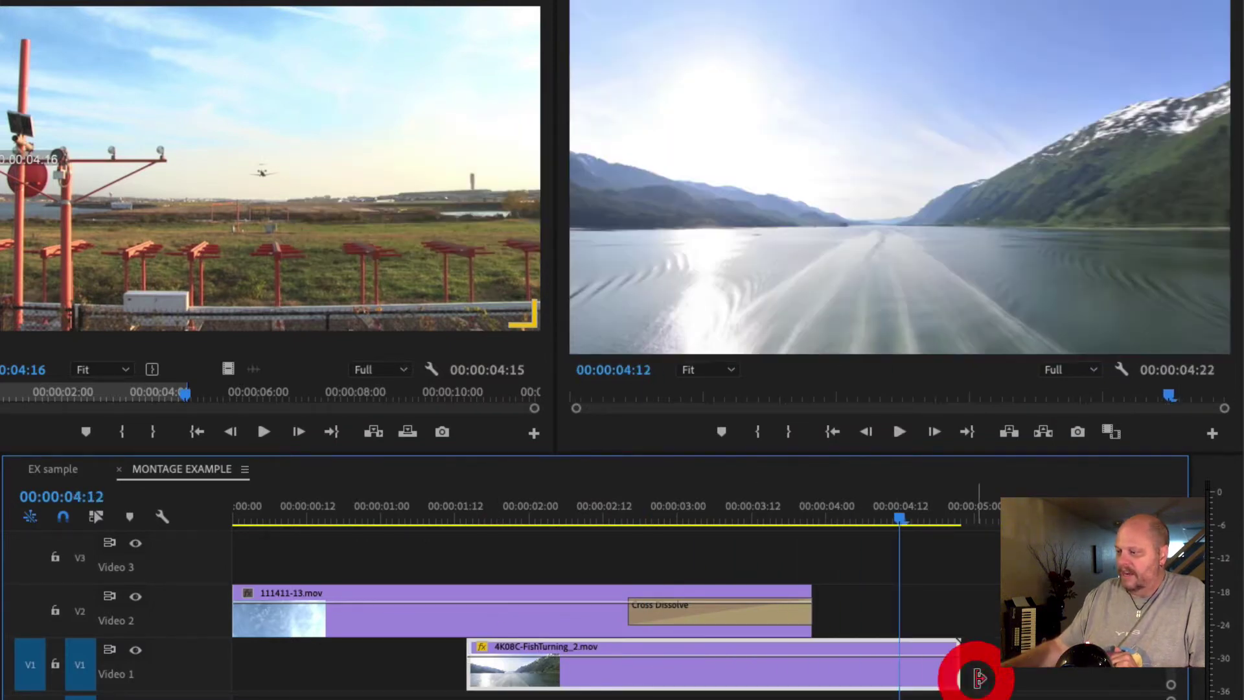
{"action": "left_click", "coordinate": [841, 518]}
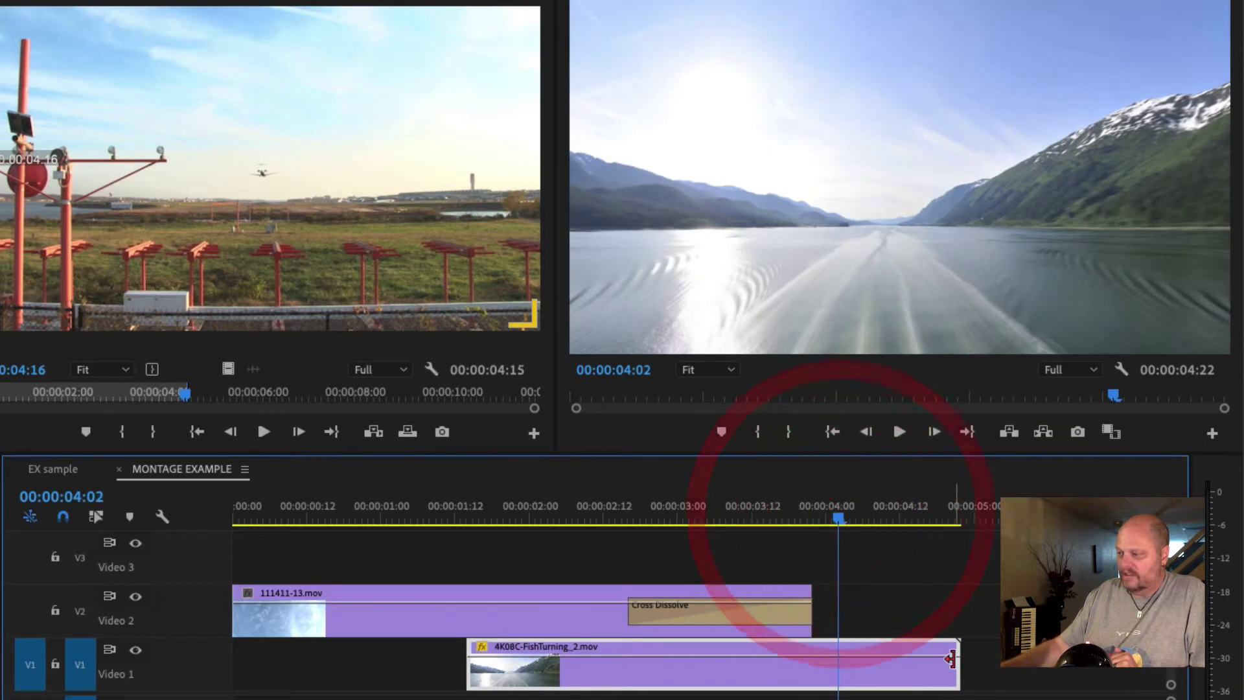
{"action": "left_click", "coordinate": [702, 497]}
{"action": "mouse_move", "coordinate": [702, 496]}
{"action": "left_mouse_down"}
{"action": "mouse_move", "coordinate": [615, 490]}
{"action": "mouse_move", "coordinate": [722, 494]}
{"action": "mouse_move", "coordinate": [690, 493]}
{"action": "left_mouse_up"}
{"action": "left_click", "coordinate": [663, 613]}
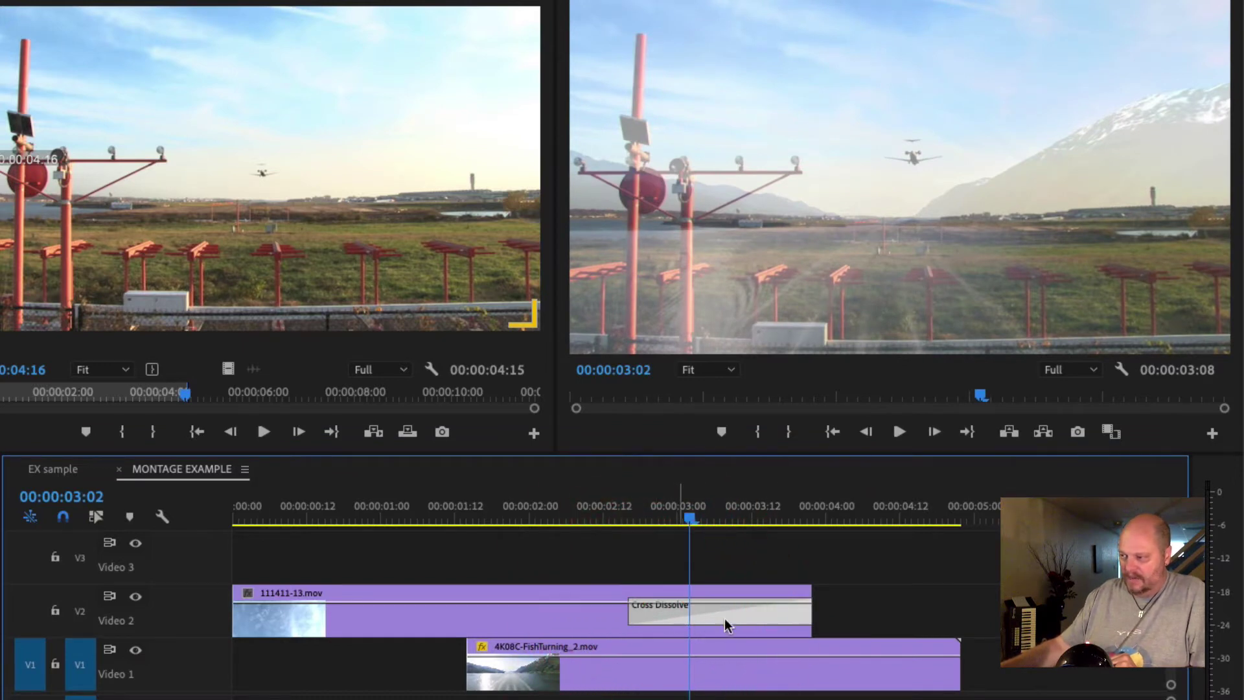
{"action": "left_click", "coordinate": [808, 608]}
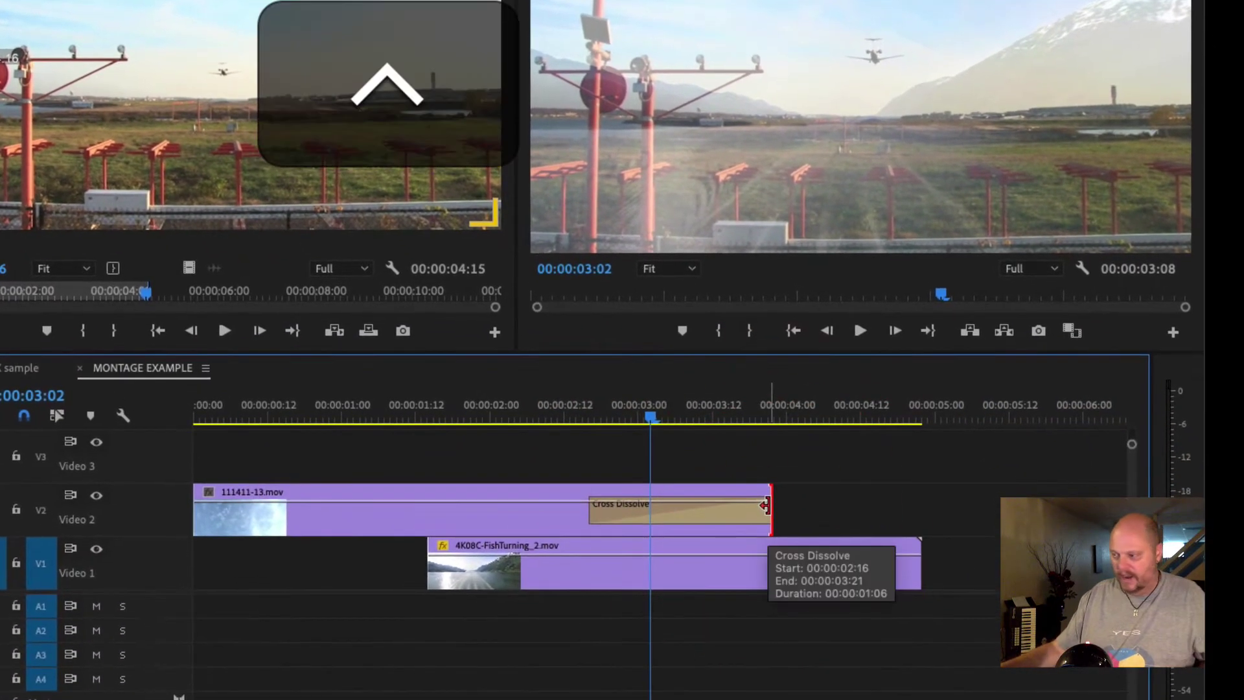
{"action": "right_click", "coordinate": [770, 515]}
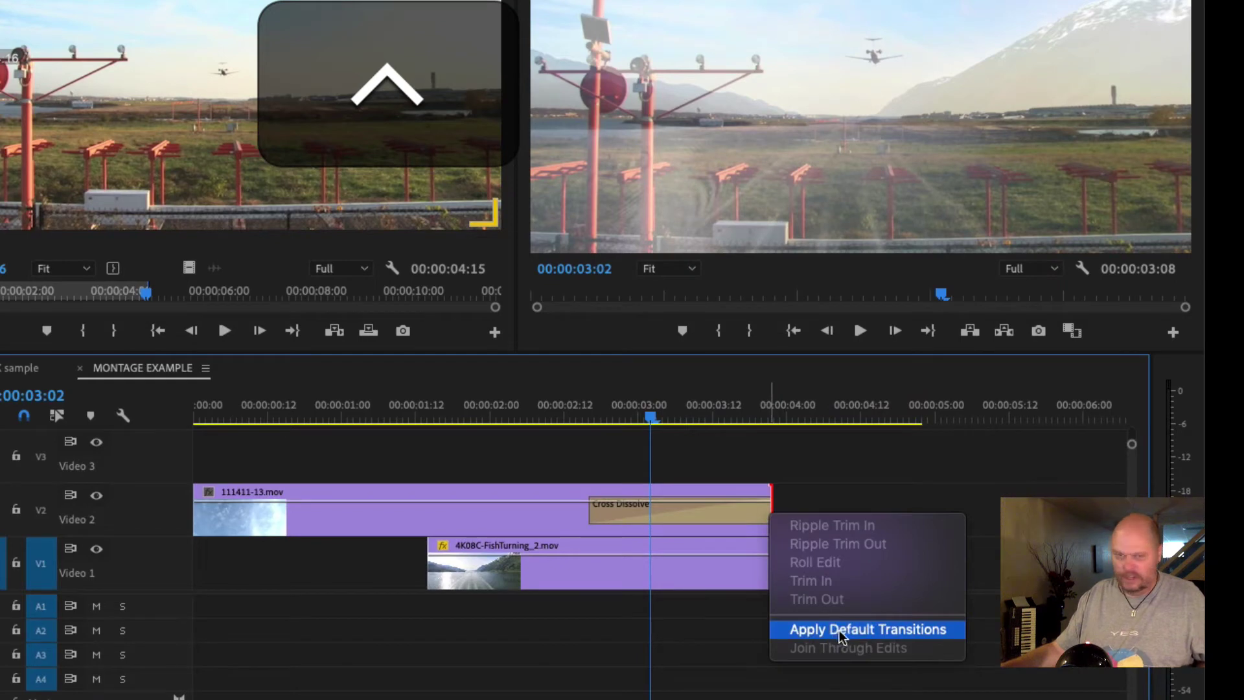
{"action": "left_click", "coordinate": [742, 437]}
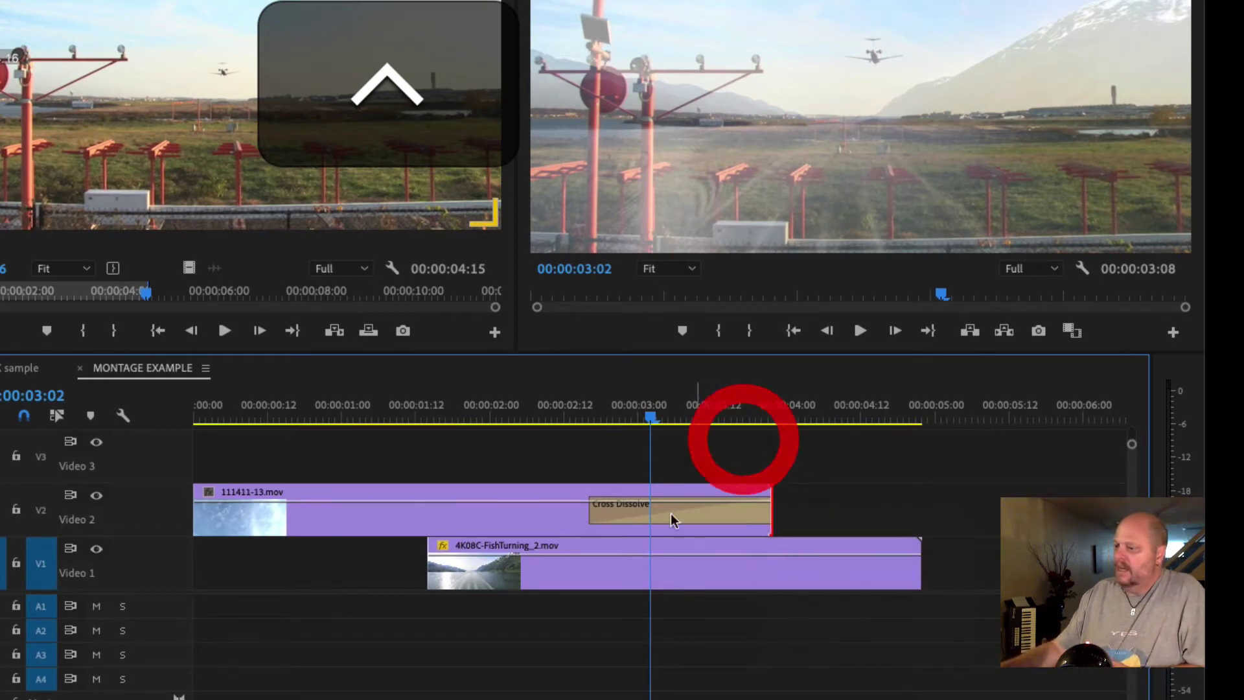
Delete the Cross Dissolve from the end of 111411-13.mov on V2
{"action": "left_click", "coordinate": [658, 515]}
{"action": "left_click", "coordinate": [661, 528]}
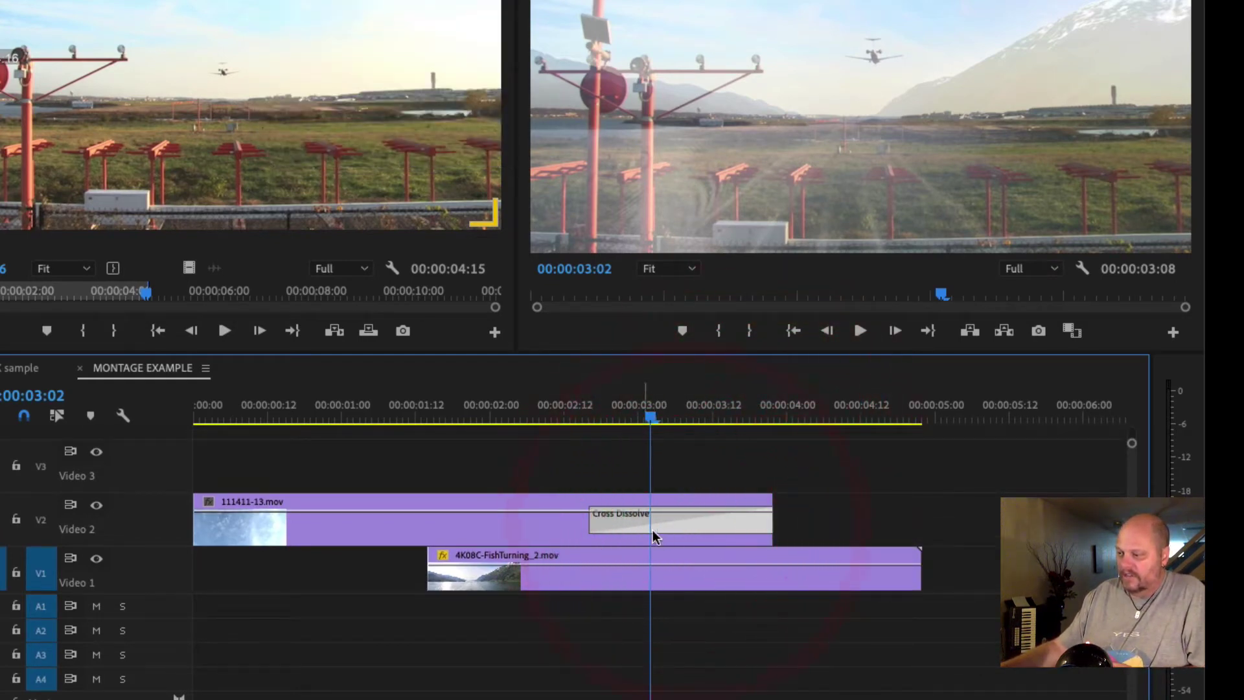
{"action": "key", "text": "BackSpace"}
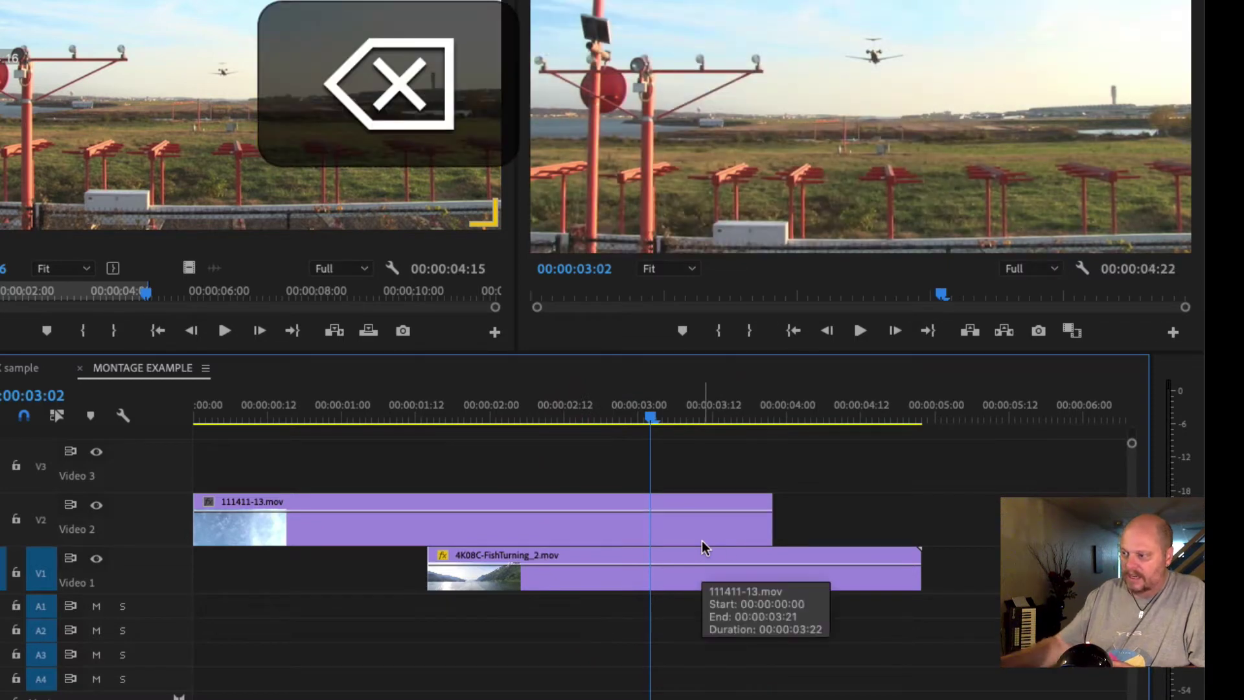
Add an opacity keyframe to 111411-13.mov on V2 at 00:00:03:06 with the Pen tool
{"action": "left_click_drag", "start_coordinate": [703, 407], "coordinate": [664, 408]}
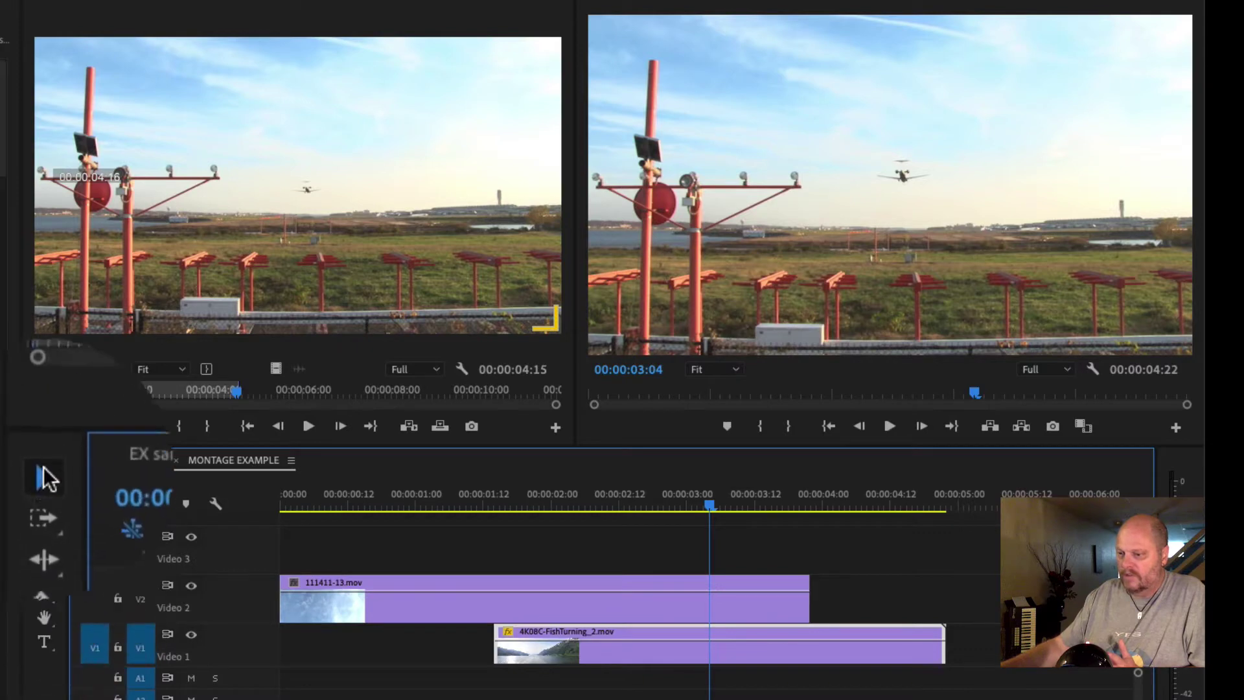
{"action": "left_click", "coordinate": [44, 594]}
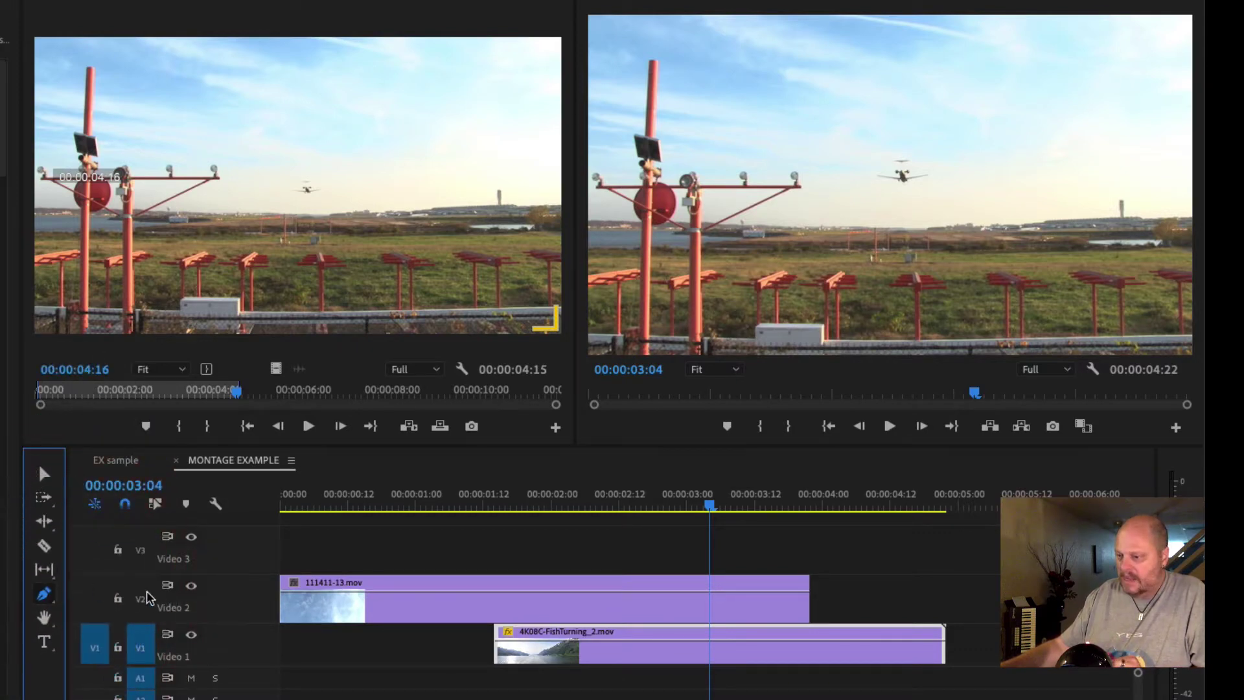
{"action": "mouse_move", "coordinate": [710, 505]}
{"action": "left_mouse_down"}
{"action": "mouse_move", "coordinate": [685, 506]}
{"action": "mouse_move", "coordinate": [730, 507]}
{"action": "mouse_move", "coordinate": [664, 507]}
{"action": "mouse_move", "coordinate": [750, 511]}
{"action": "mouse_move", "coordinate": [724, 509]}
{"action": "left_mouse_up"}
{"action": "left_click", "coordinate": [699, 507]}
{"action": "left_click", "coordinate": [717, 500]}
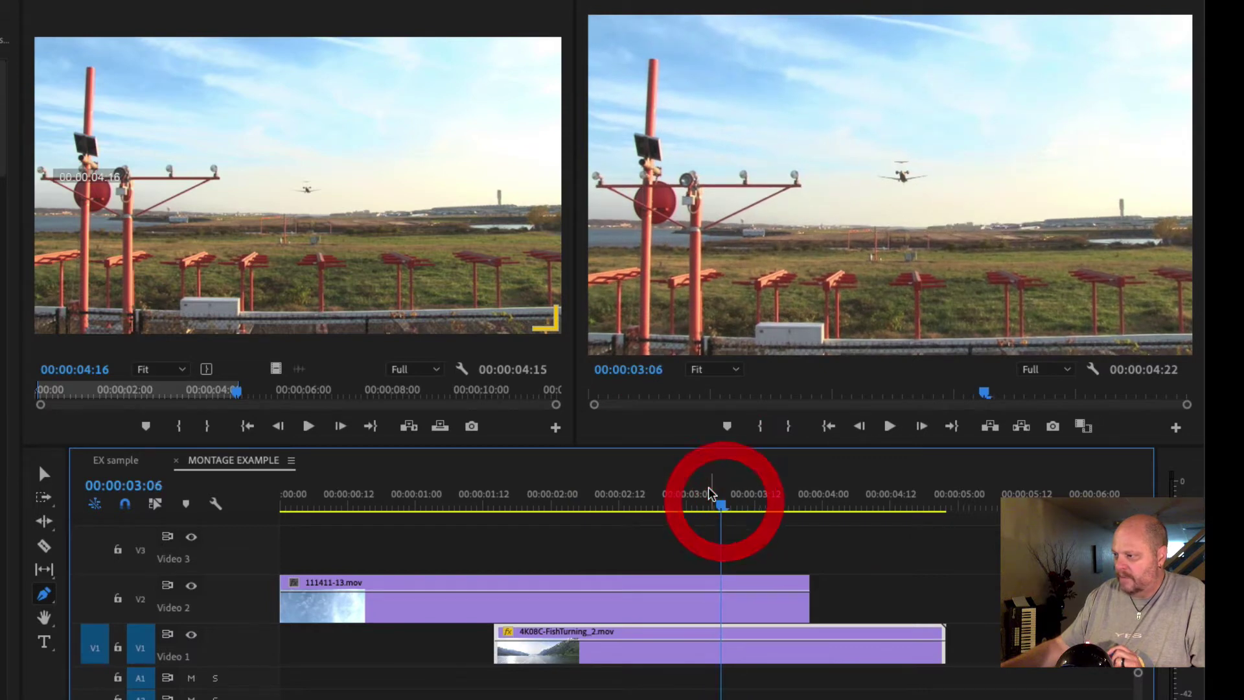
{"action": "left_click", "coordinate": [722, 592]}
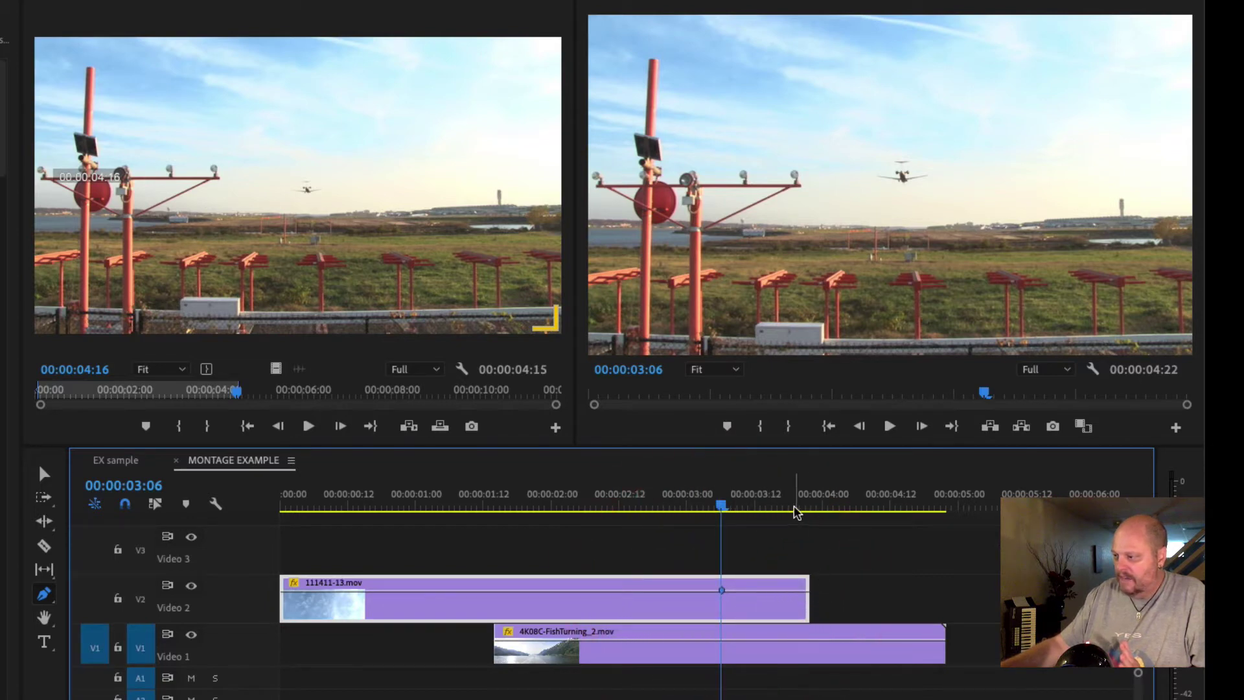
Add a second opacity keyframe at 00:00:03:21 on 111411-13.mov and lower it to 0% for a fade-out
{"action": "left_click_drag", "start_coordinate": [797, 513], "coordinate": [810, 505]}
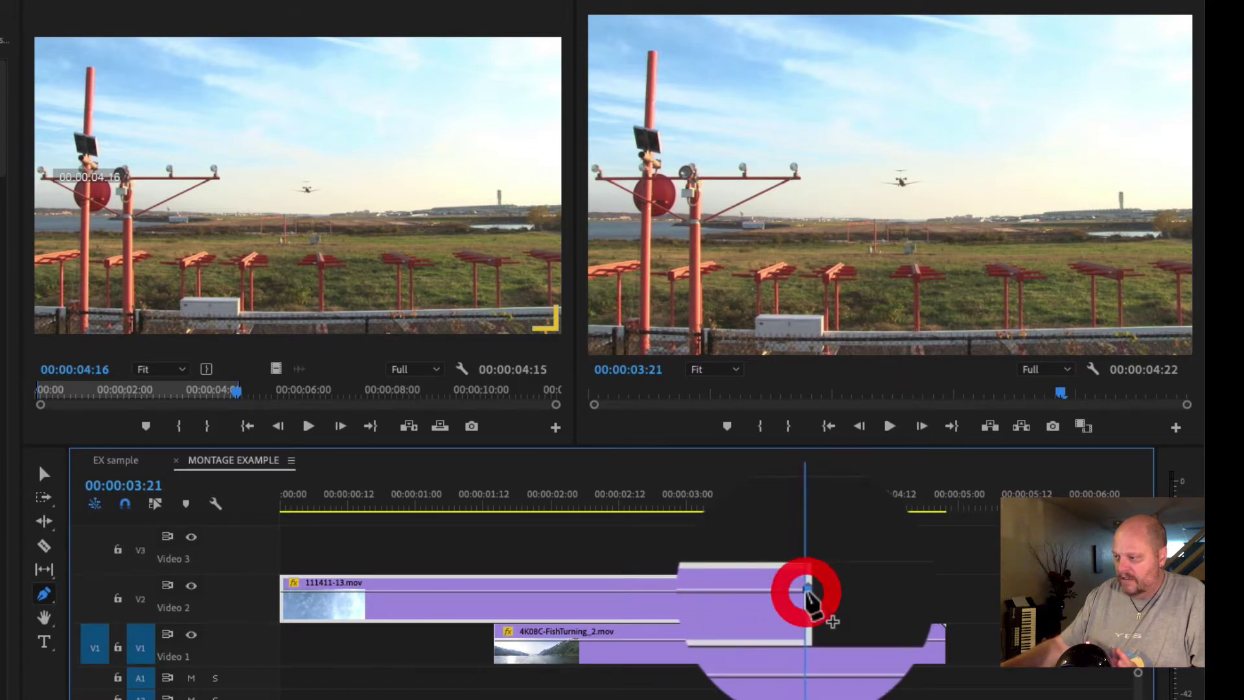
{"action": "left_click", "coordinate": [808, 588]}
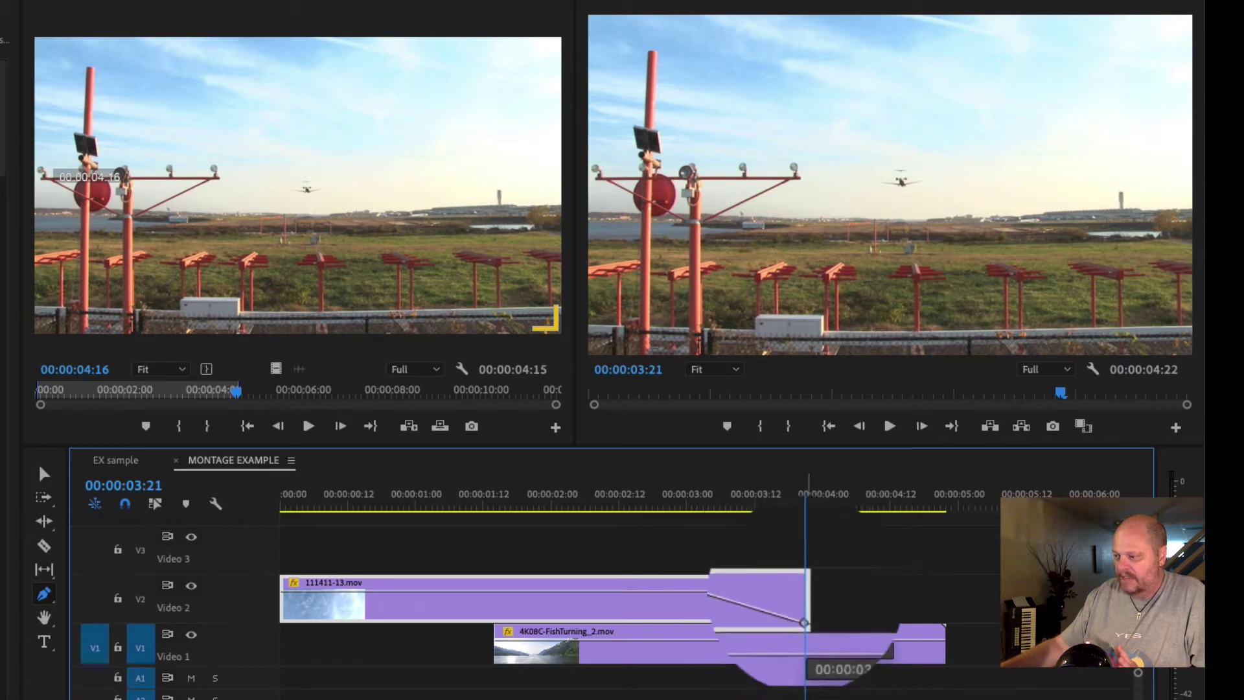
{"action": "left_click_drag", "start_coordinate": [807, 642], "coordinate": [811, 643]}
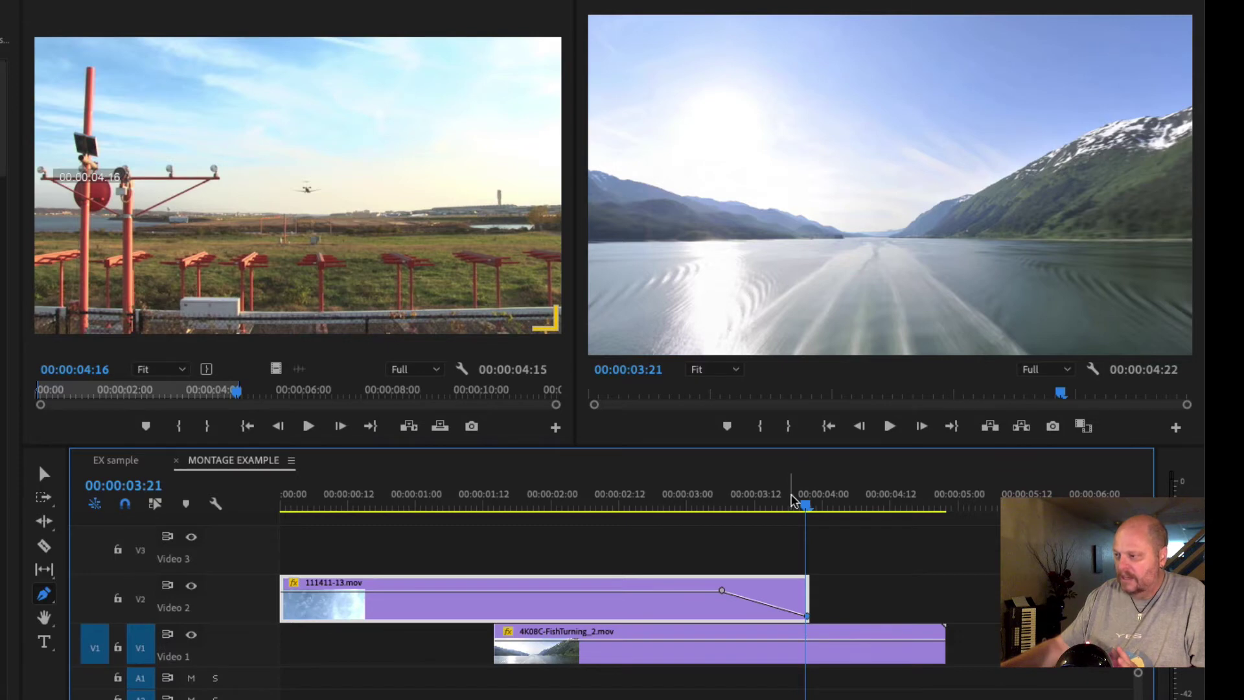
Return to the Selection tool and extend the end of 111411-13.mov on V2 to about 00:00:05:01
{"action": "mouse_move", "coordinate": [804, 504]}
{"action": "left_mouse_down"}
{"action": "mouse_move", "coordinate": [700, 504]}
{"action": "mouse_move", "coordinate": [833, 504]}
{"action": "mouse_move", "coordinate": [787, 513]}
{"action": "mouse_move", "coordinate": [861, 517]}
{"action": "mouse_move", "coordinate": [809, 519]}
{"action": "left_mouse_up"}
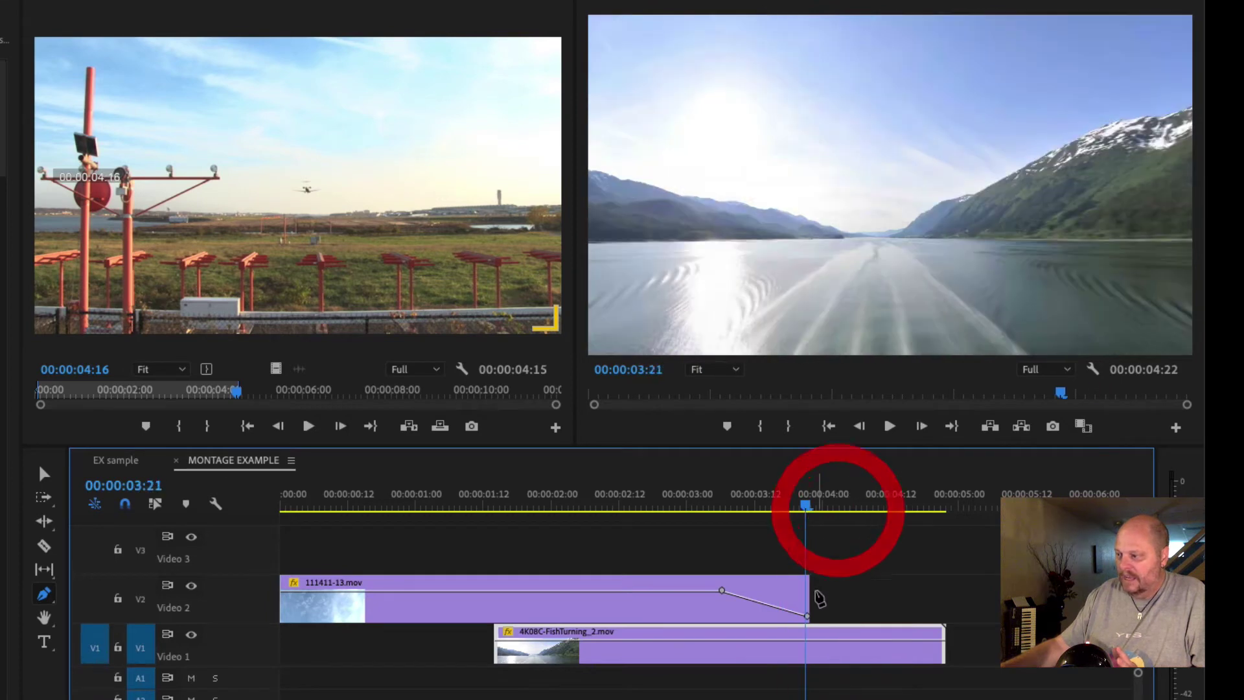
{"action": "key", "text": "v"}
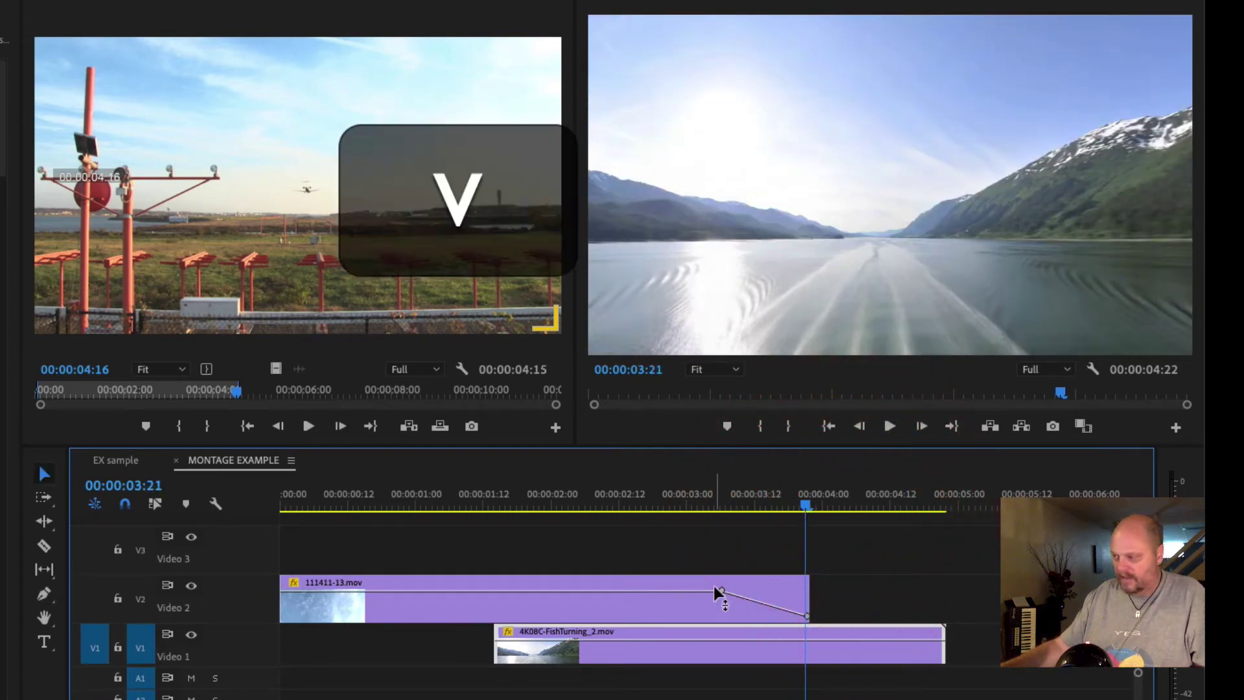
{"action": "left_click_drag", "start_coordinate": [802, 593], "coordinate": [961, 594]}
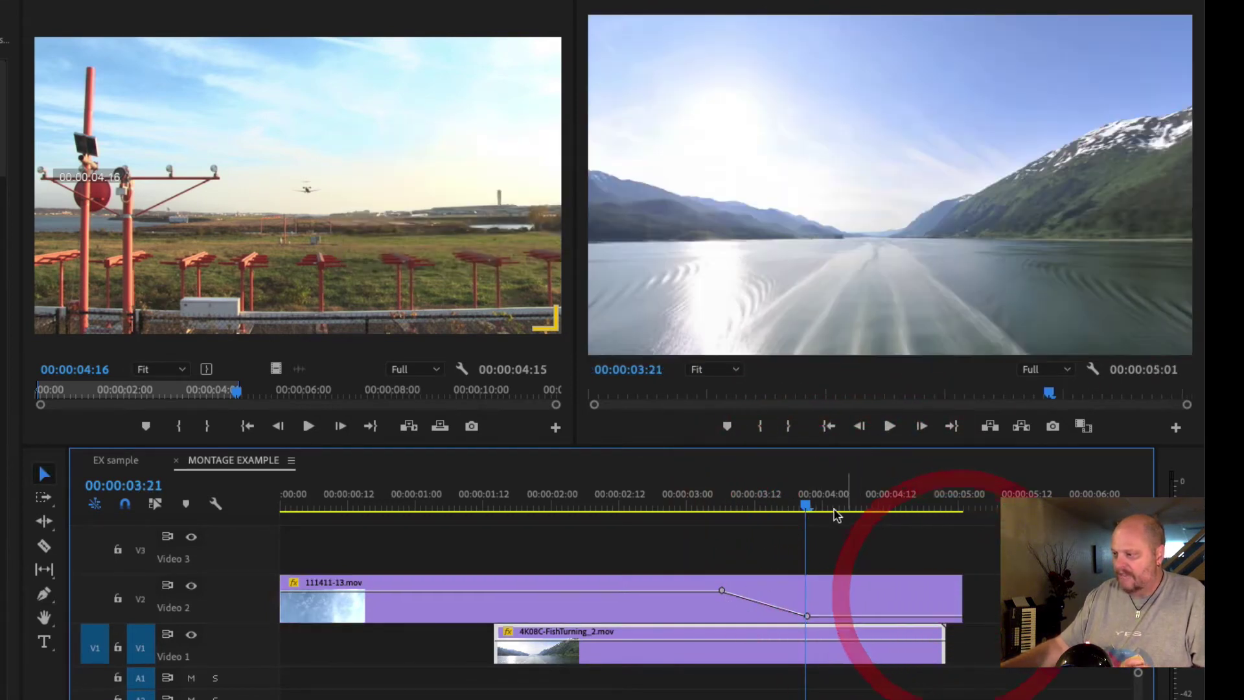
Scrub through the keyframed fade and play the sequence from before it to the end
{"action": "left_click_drag", "start_coordinate": [849, 517], "coordinate": [784, 515]}
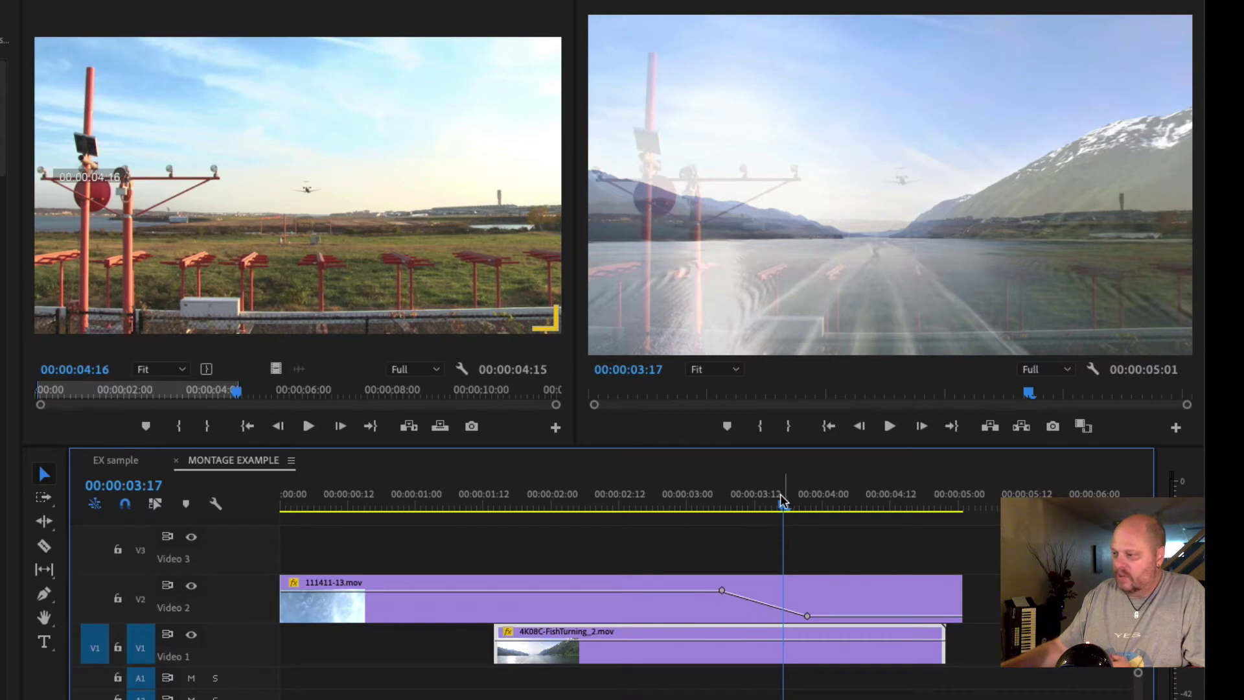
{"action": "left_click_drag", "start_coordinate": [781, 503], "coordinate": [669, 505]}
{"action": "key", "text": "space"}
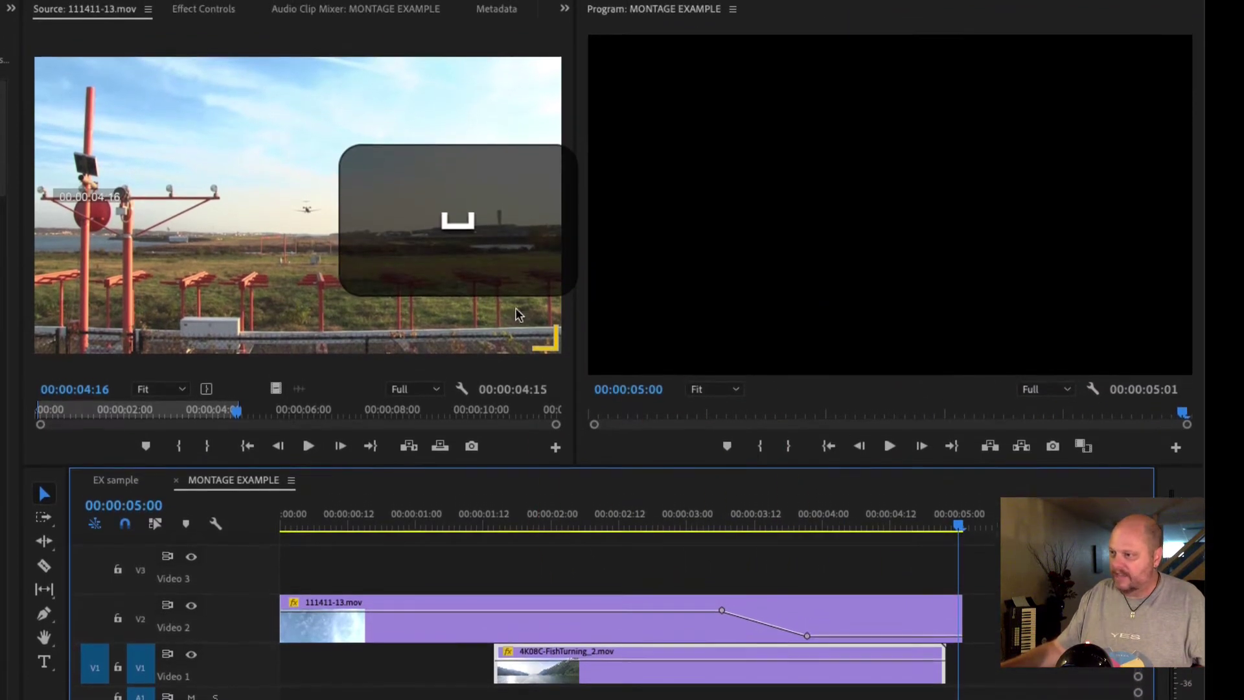
Show 111411-13.mov's opacity keyframes in Effect Controls and move the playhead between them to 00:00:03:09
{"action": "left_click", "coordinate": [225, 26]}
{"action": "left_click", "coordinate": [826, 626]}
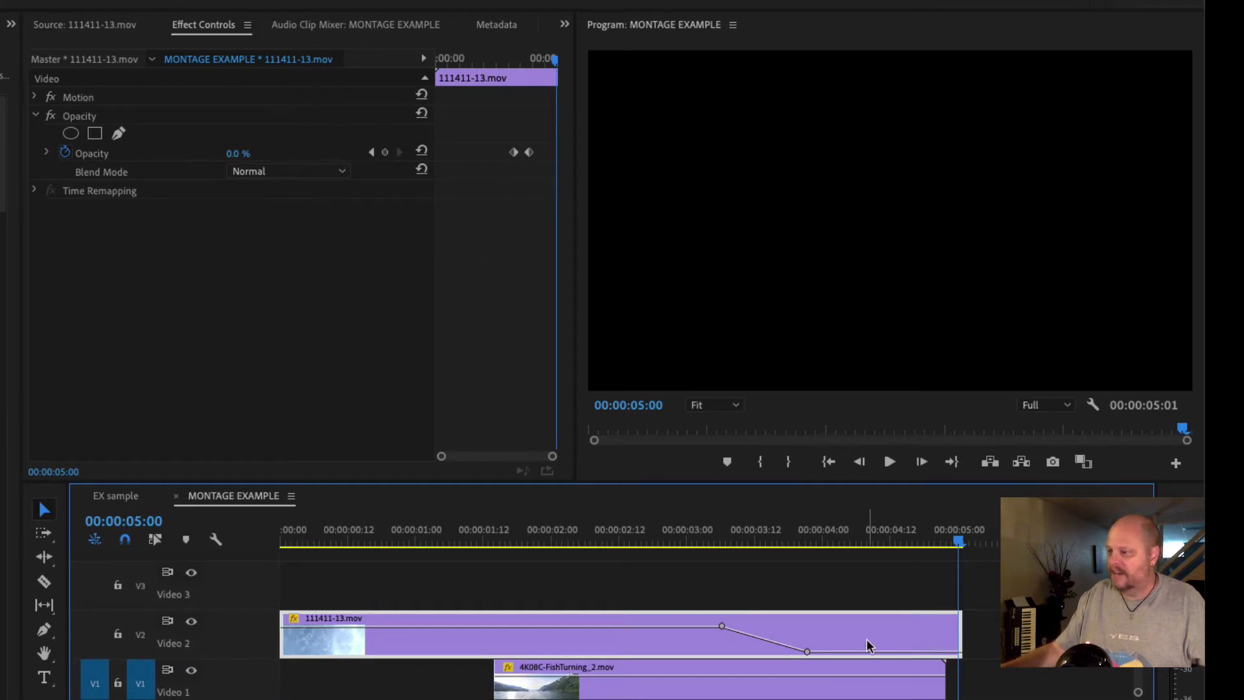
{"action": "left_click", "coordinate": [724, 532]}
{"action": "left_click", "coordinate": [739, 542]}
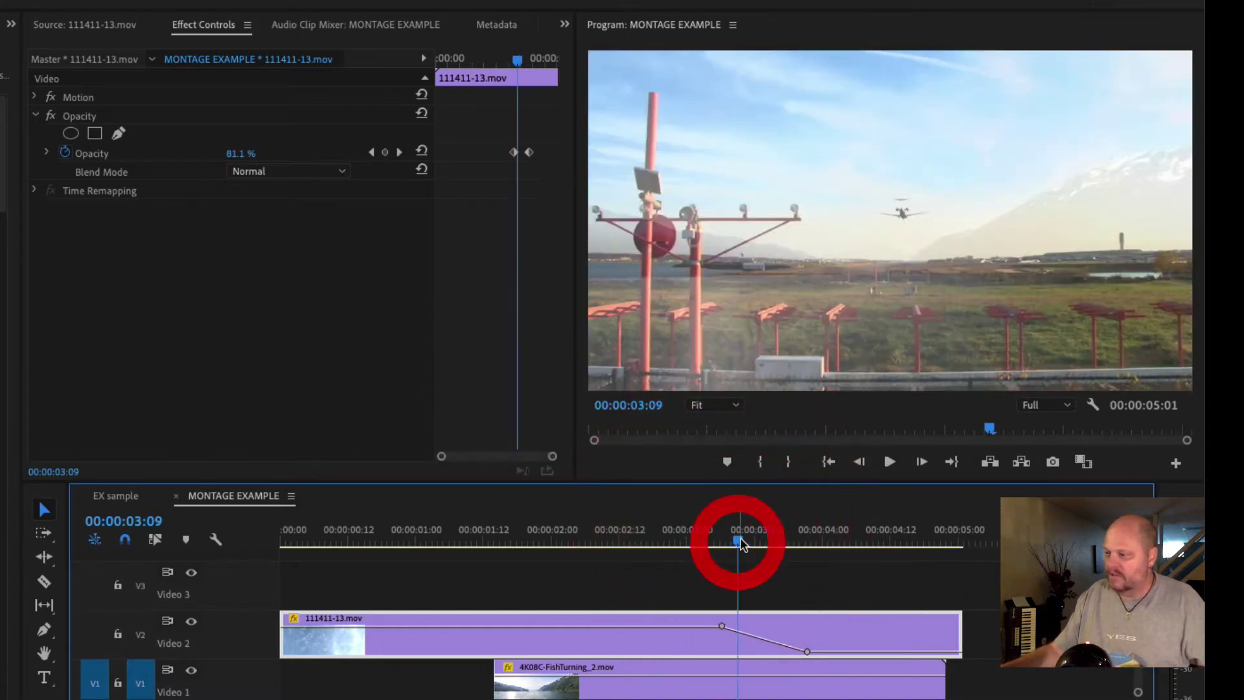
{"action": "left_click", "coordinate": [734, 523]}
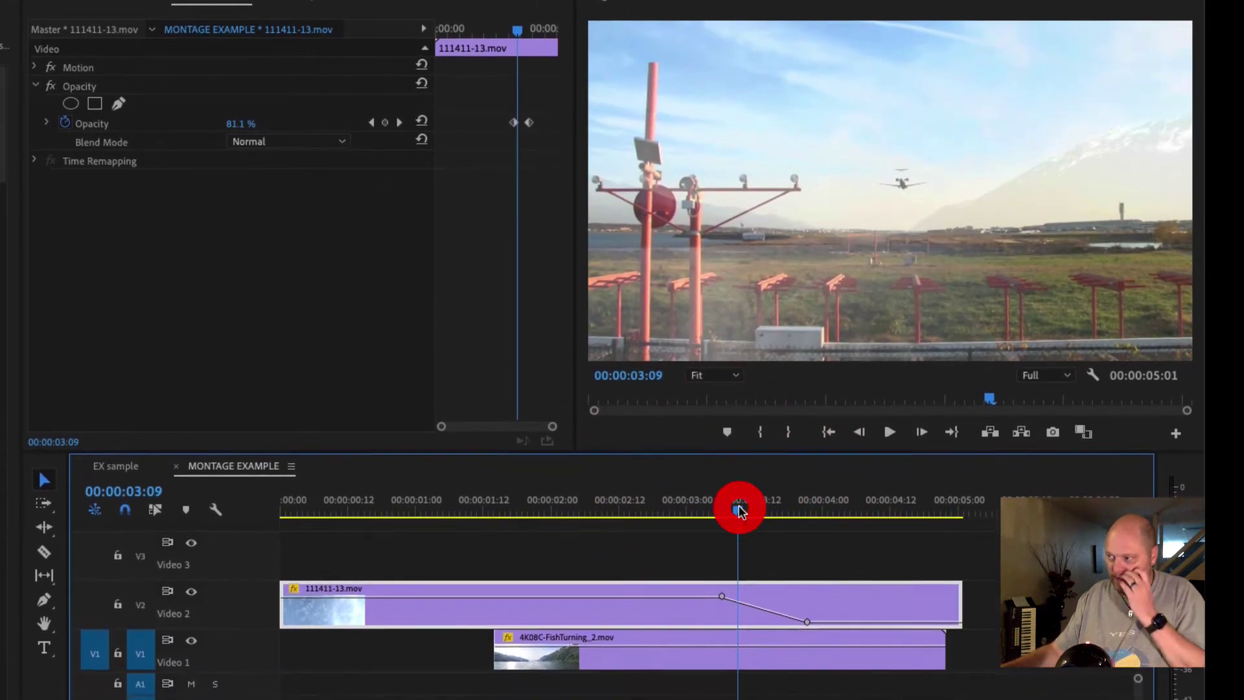
Trim 111411-13.mov's end back to its last opacity keyframe, and shift and extend 4K08C-FishTurning_2.mov to span about 00:00:03:02 to 00:00:08:02
{"action": "left_click", "coordinate": [749, 524]}
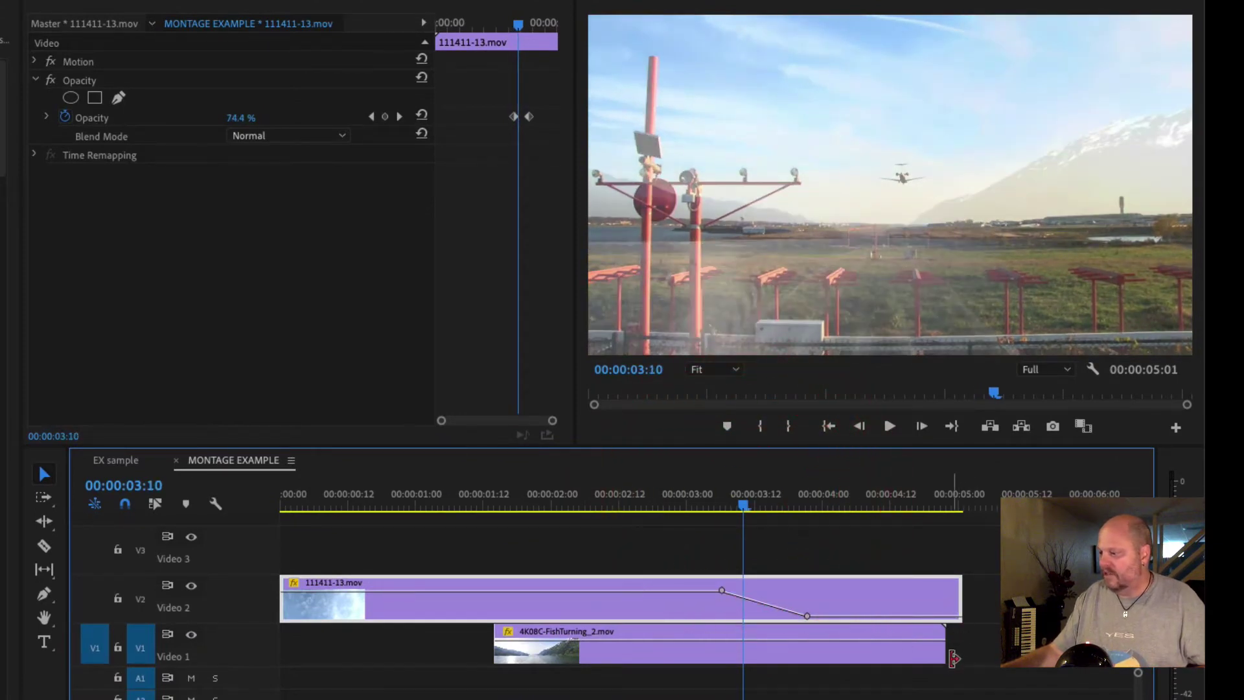
{"action": "left_click_drag", "start_coordinate": [953, 595], "coordinate": [807, 599]}
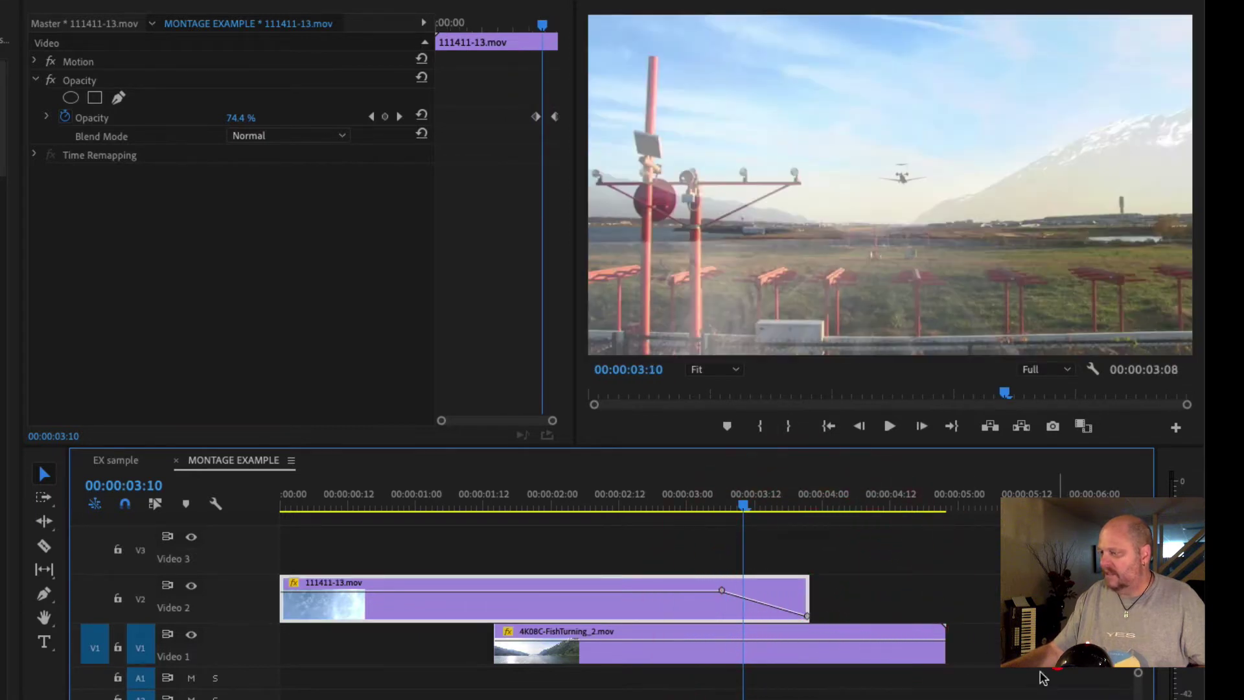
{"action": "left_click_drag", "start_coordinate": [691, 659], "coordinate": [842, 653]}
{"action": "left_click_drag", "start_coordinate": [726, 649], "coordinate": [967, 660]}
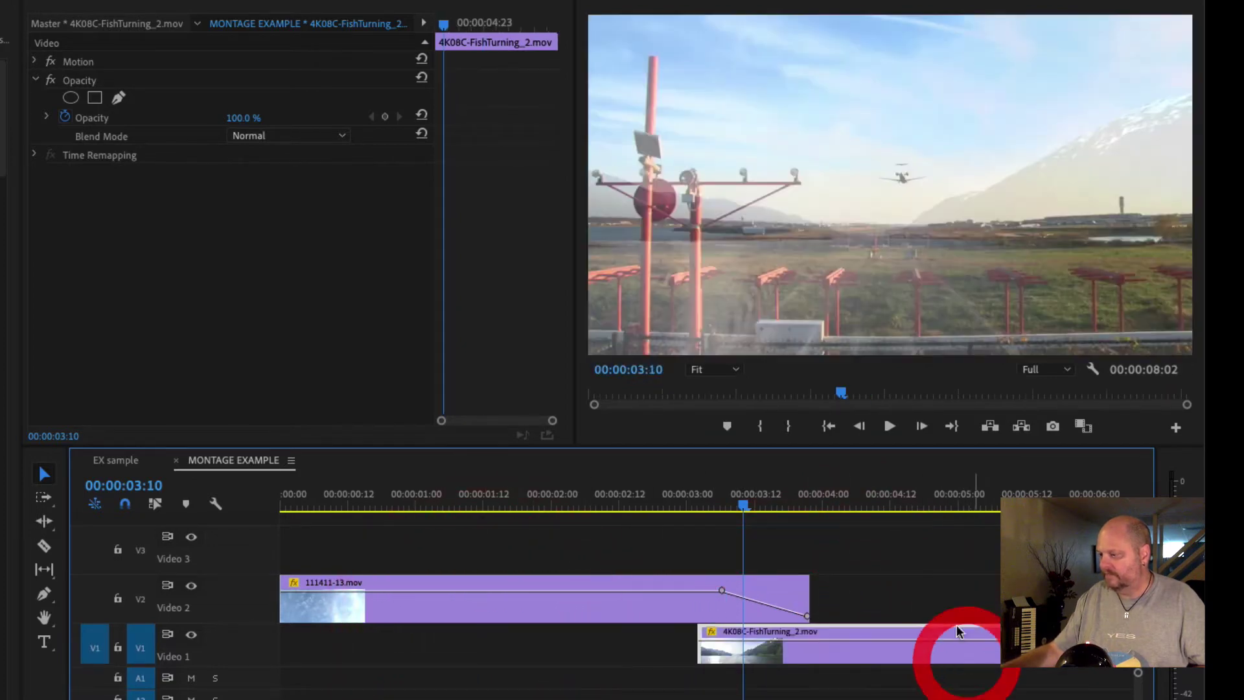
Play the fade from 111411-13.mov into 4K08C-FishTurning_2.mov and move the playhead to 00:00:05:03
{"action": "left_click", "coordinate": [752, 503]}
{"action": "key", "text": "space"}
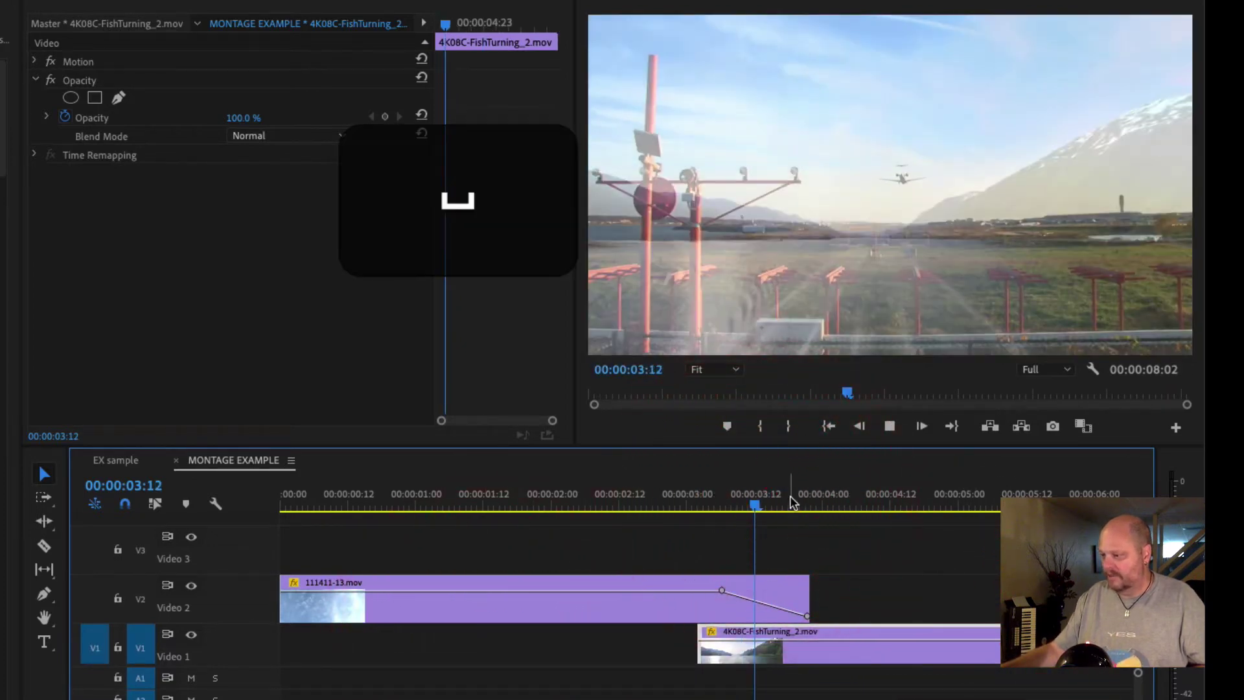
{"action": "left_click", "coordinate": [763, 508]}
{"action": "key", "text": "space"}
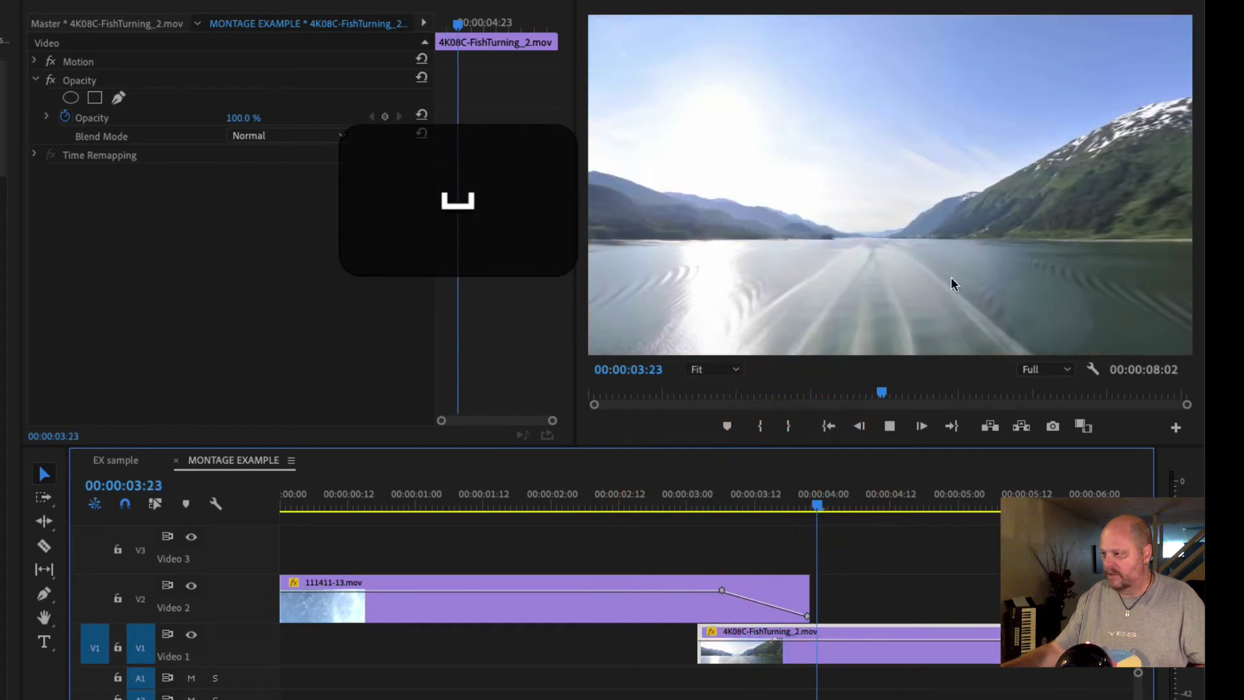
{"action": "key", "text": "space"}
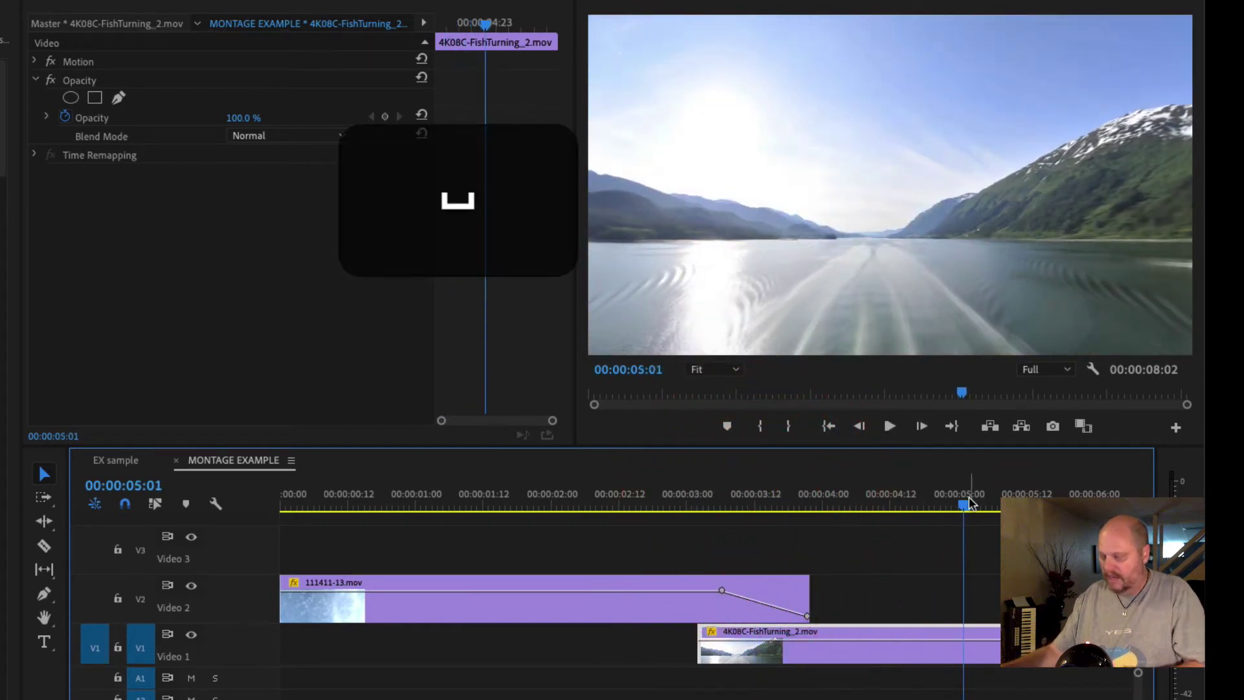
{"action": "key", "text": "backslash"}
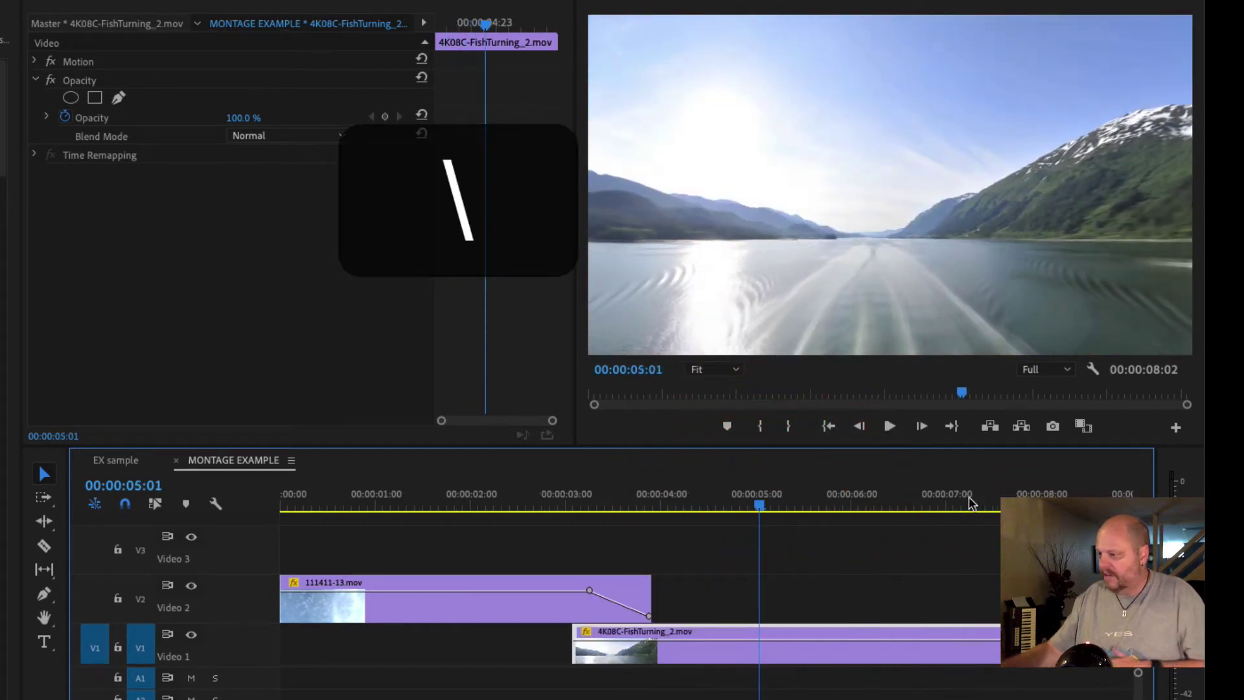
{"action": "left_click", "coordinate": [770, 501]}
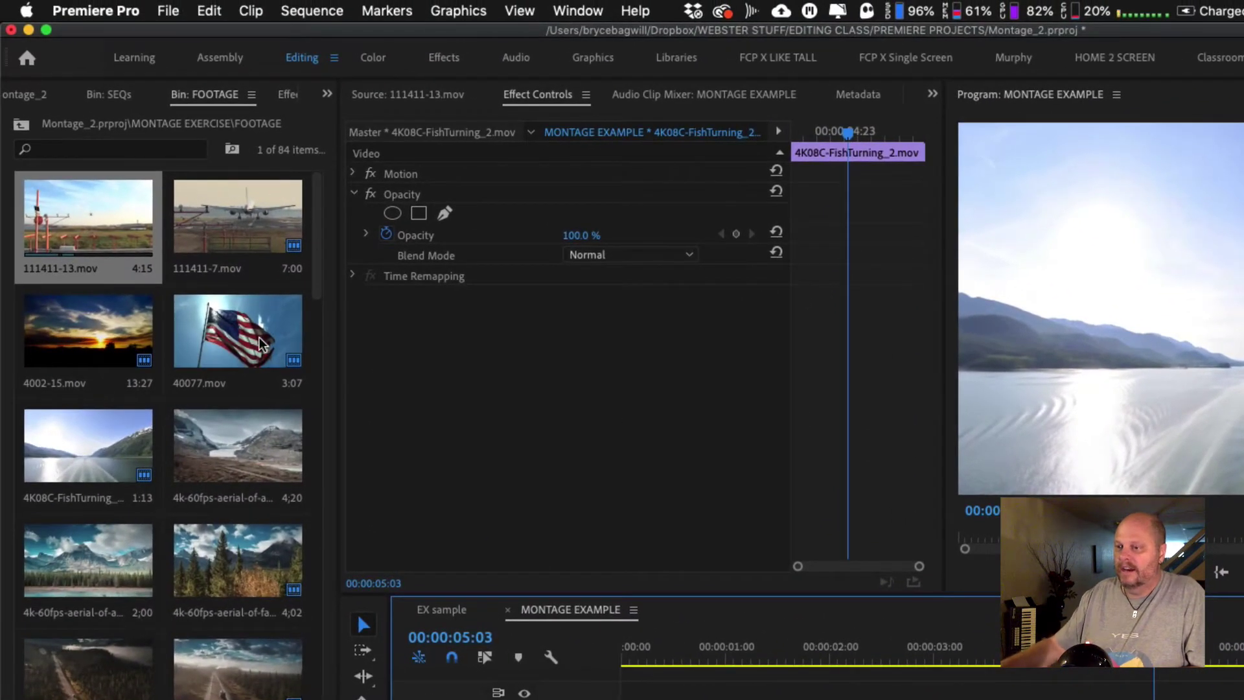
Mark a 00:00:03:08 range of 40077.mov ending at 00:00:07:18 and place it on V2 from about 00:00:04:15
{"action": "double_click", "coordinate": [260, 337]}
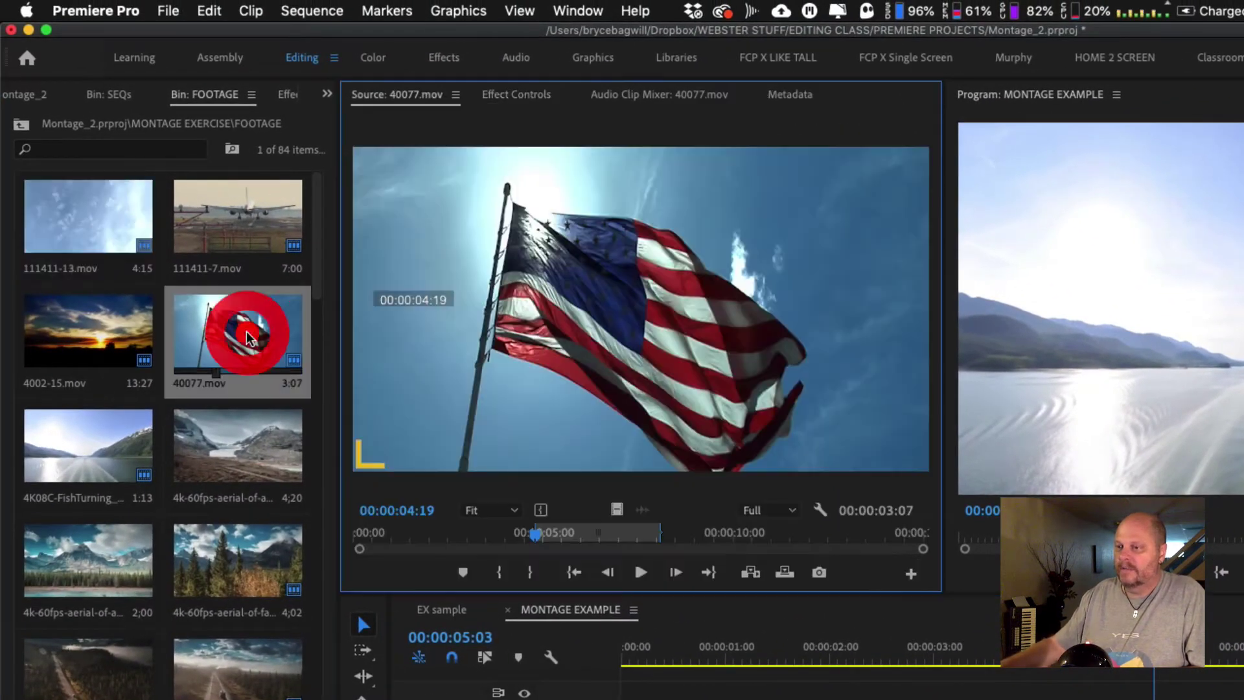
{"action": "left_click_drag", "start_coordinate": [571, 535], "coordinate": [634, 534]}
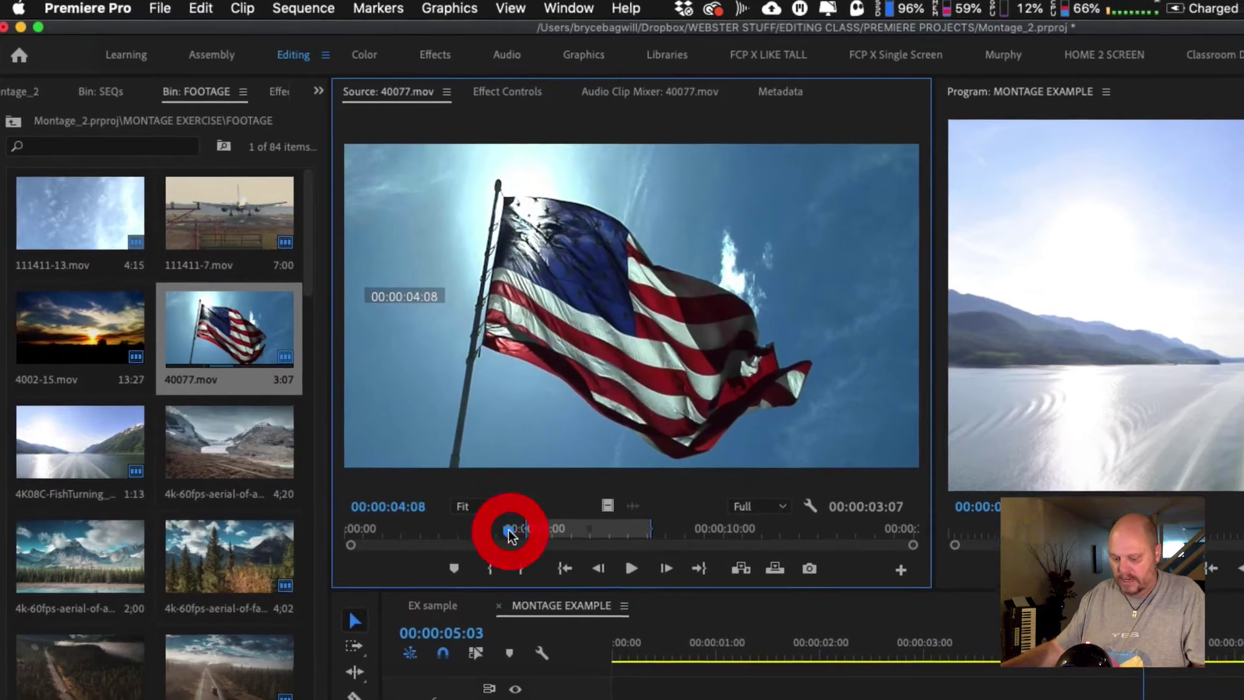
{"action": "key", "text": "i"}
{"action": "left_click", "coordinate": [640, 535]}
{"action": "key", "text": "o"}
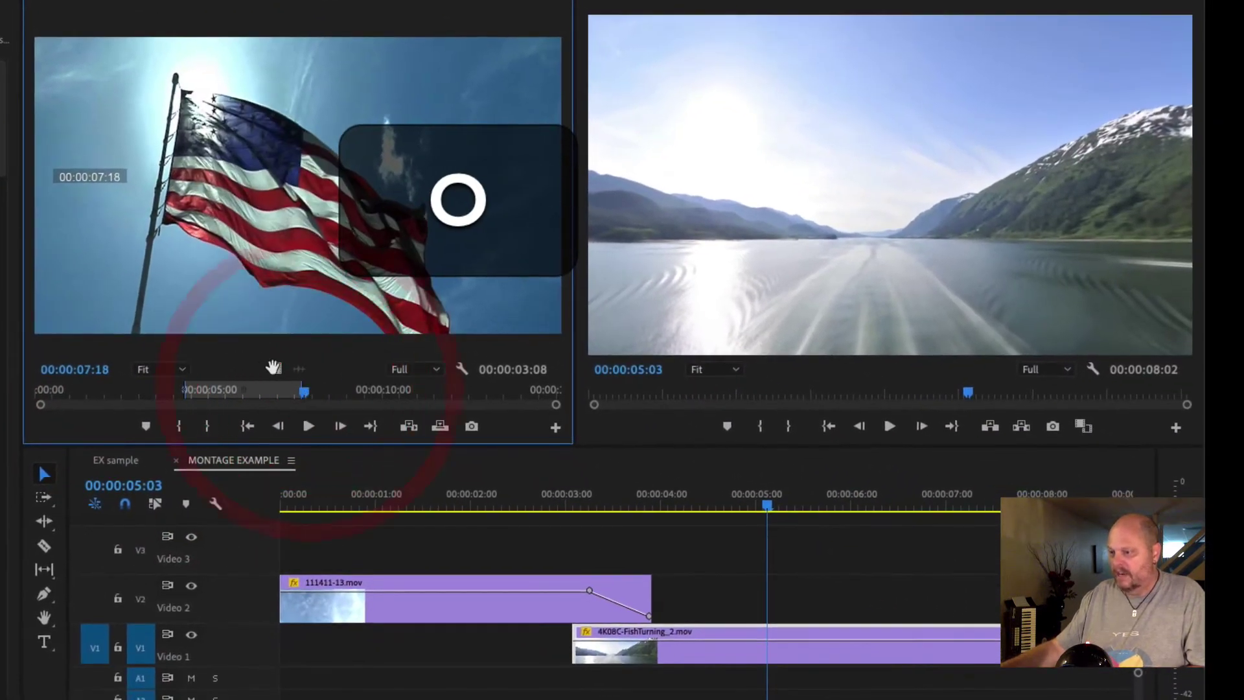
{"action": "left_click_drag", "start_coordinate": [273, 367], "coordinate": [721, 615]}
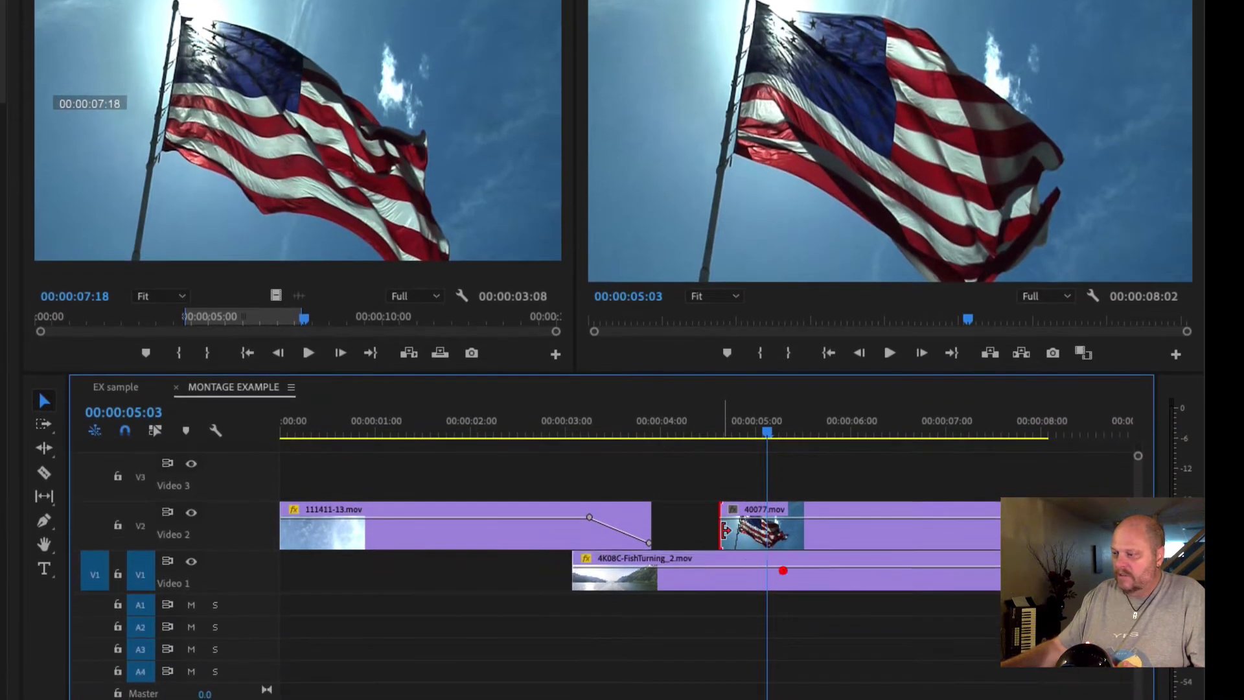
Apply the default transition to the start of 40077.mov on V2 and play through it
{"action": "left_click", "coordinate": [723, 529]}
{"action": "left_click", "coordinate": [723, 530], "text": "ctrl"}
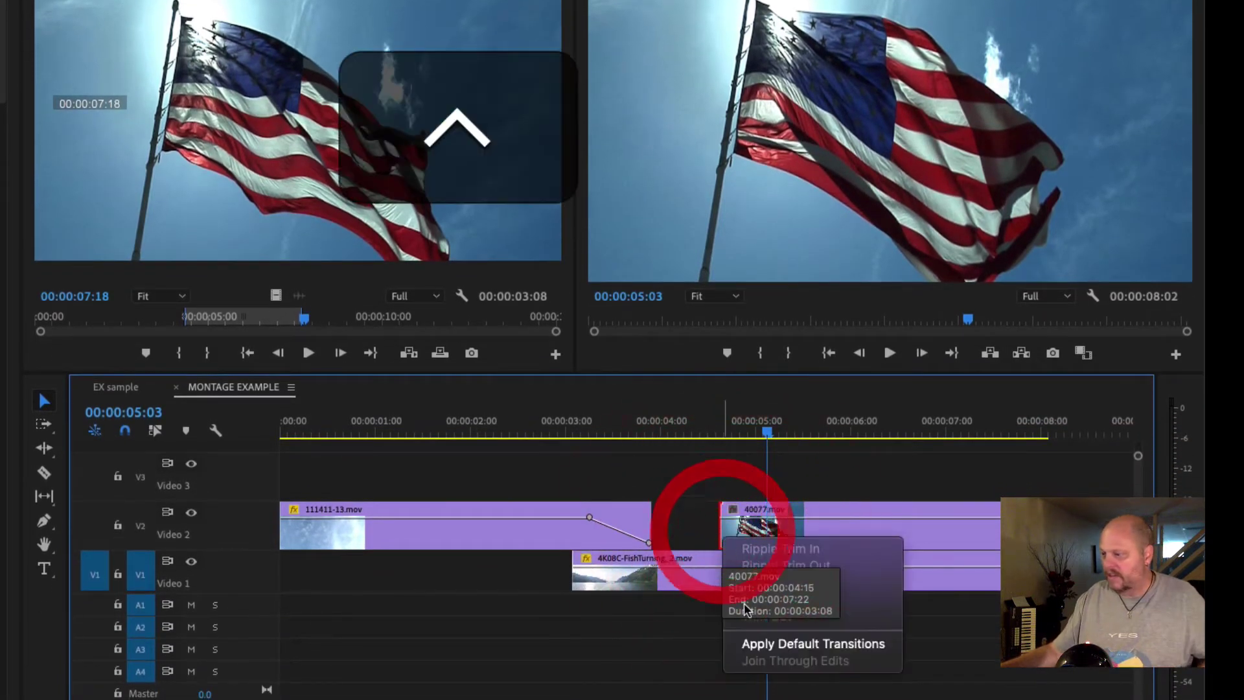
{"action": "left_click", "coordinate": [772, 643]}
{"action": "left_click", "coordinate": [705, 426]}
{"action": "key", "text": "space"}
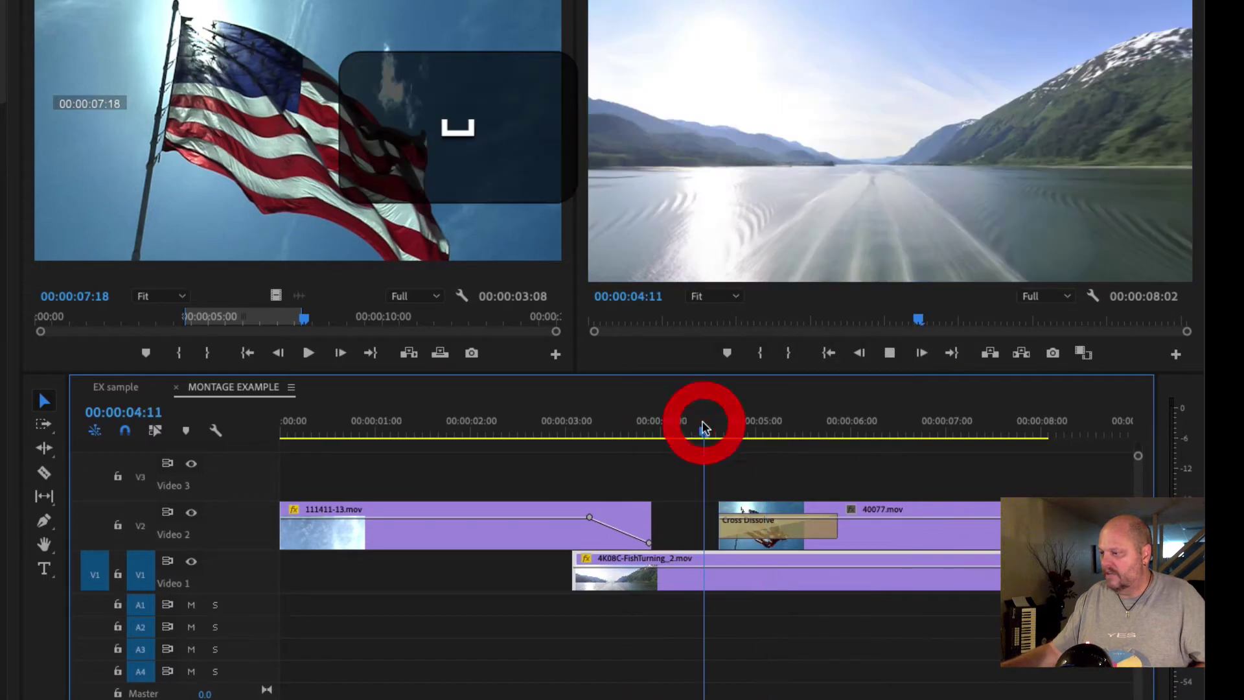
{"action": "key", "text": "space"}
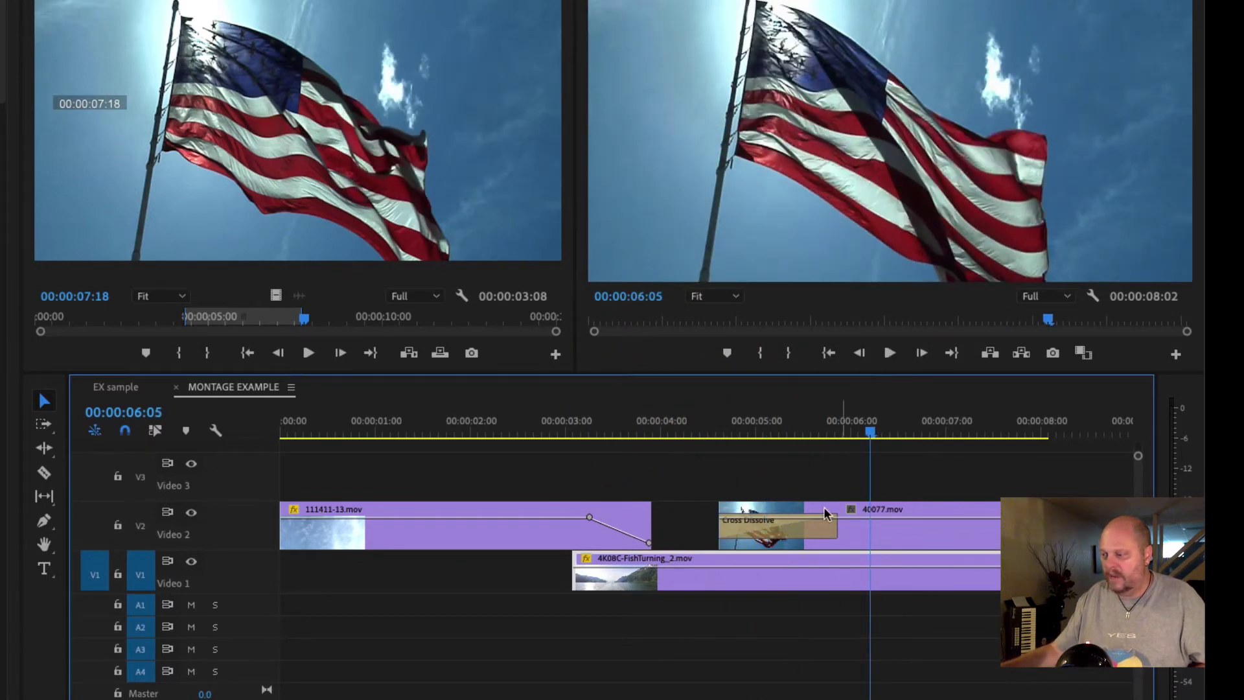
Delete the Cross Dissolve from the start of 40077.mov
{"action": "left_click", "coordinate": [802, 532]}
{"action": "key", "text": "BackSpace"}
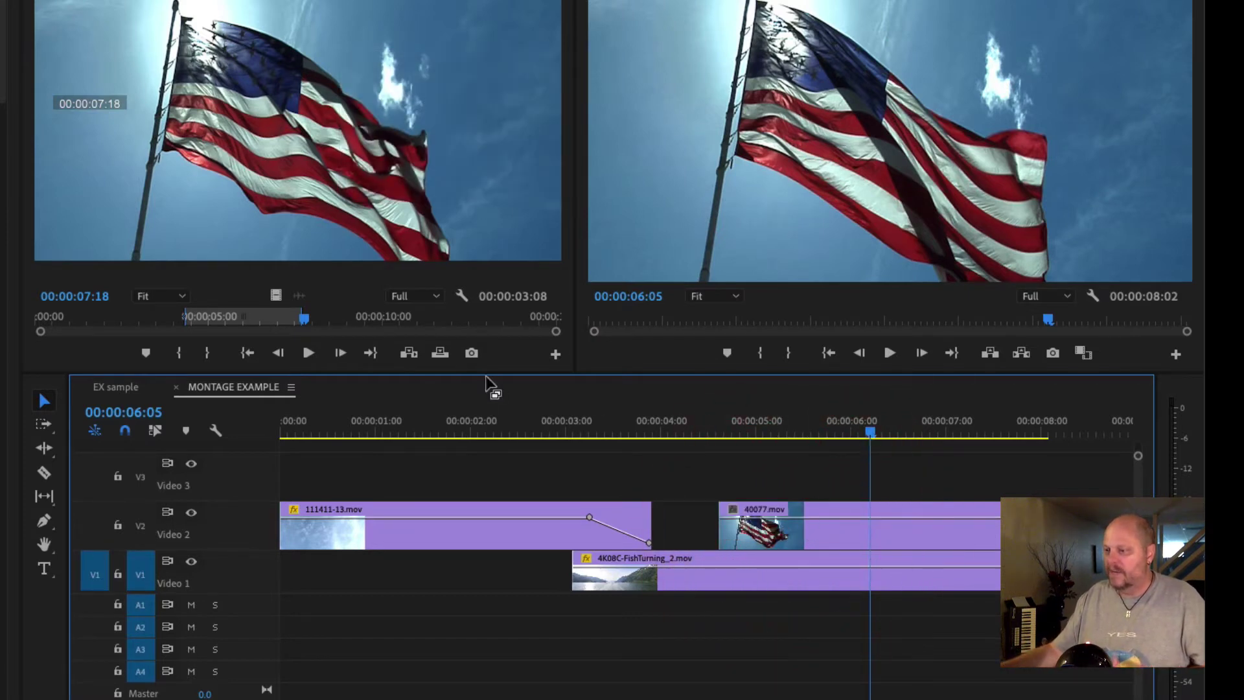
Add four opacity keyframes to 40077.mov, fading it in until about 00:00:06:00 and out from about 00:00:07:02 to its end
{"action": "left_click", "coordinate": [44, 520]}
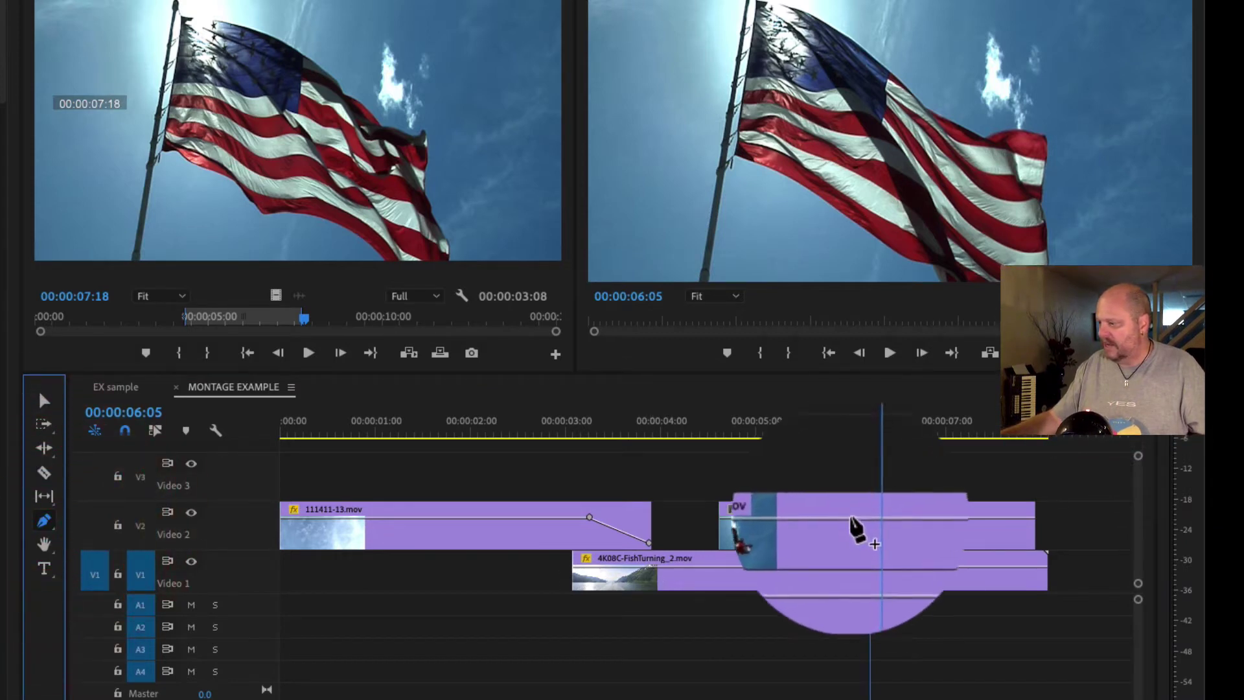
{"action": "left_click", "coordinate": [845, 517]}
{"action": "left_click", "coordinate": [954, 518]}
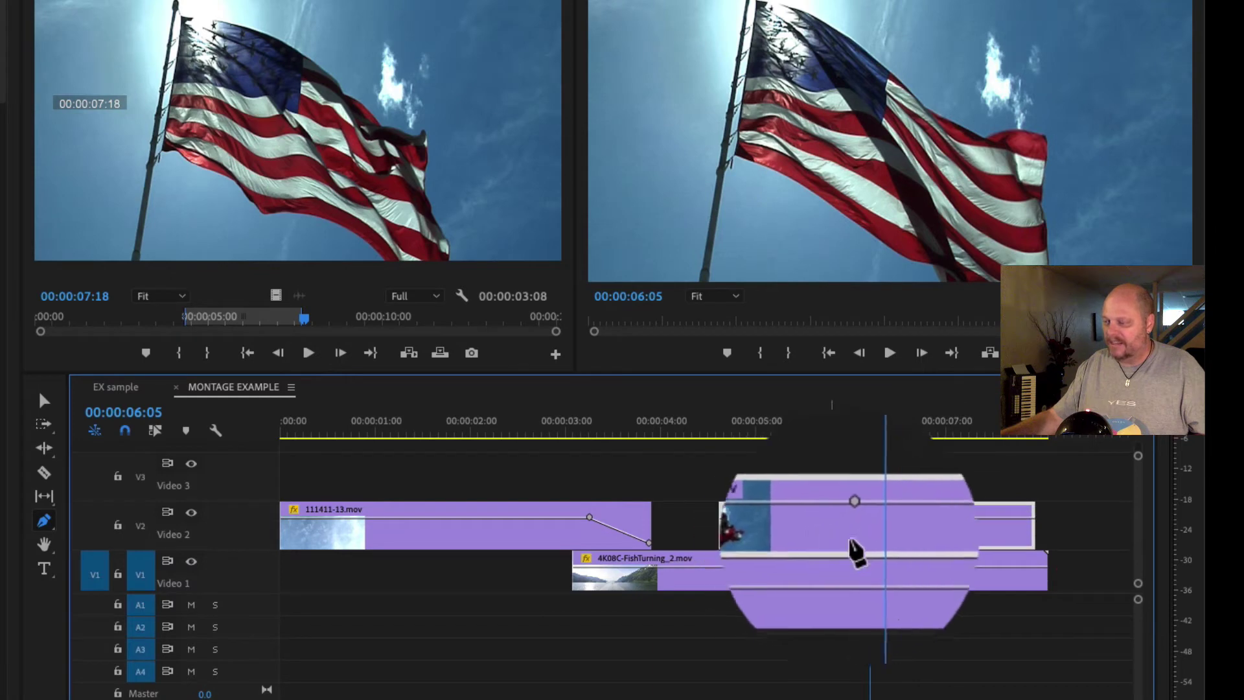
{"action": "left_click_drag", "start_coordinate": [1033, 517], "coordinate": [1033, 536]}
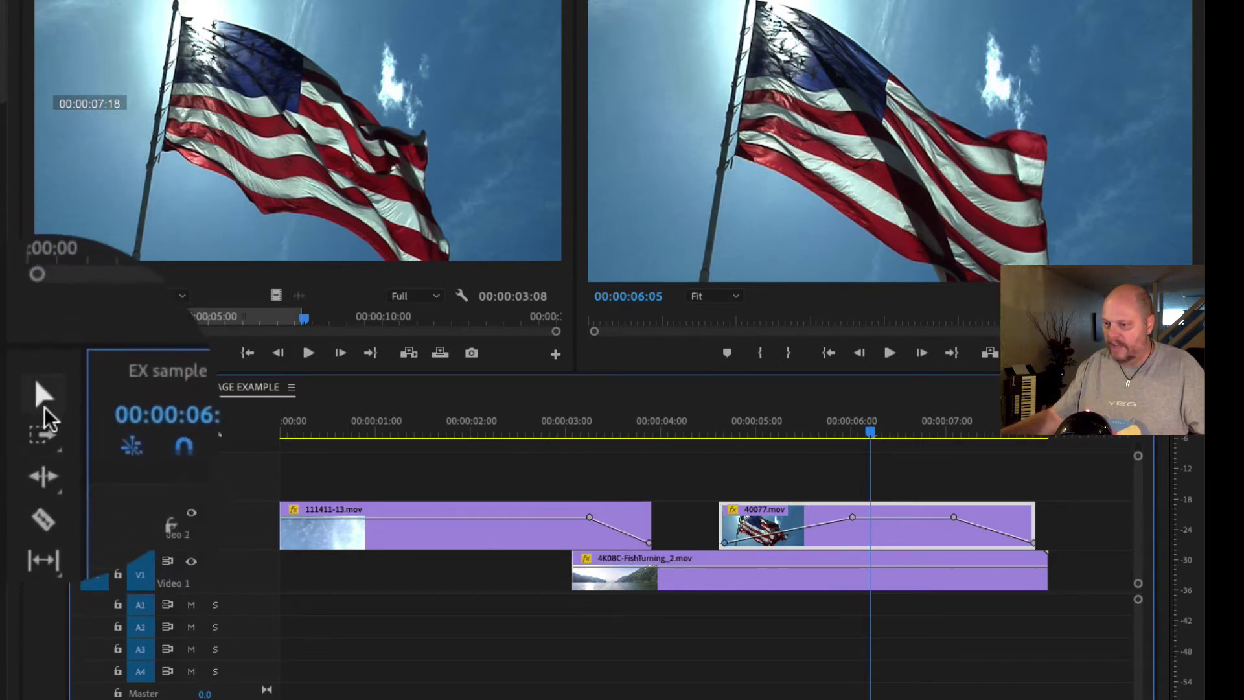
{"action": "left_click", "coordinate": [44, 401]}
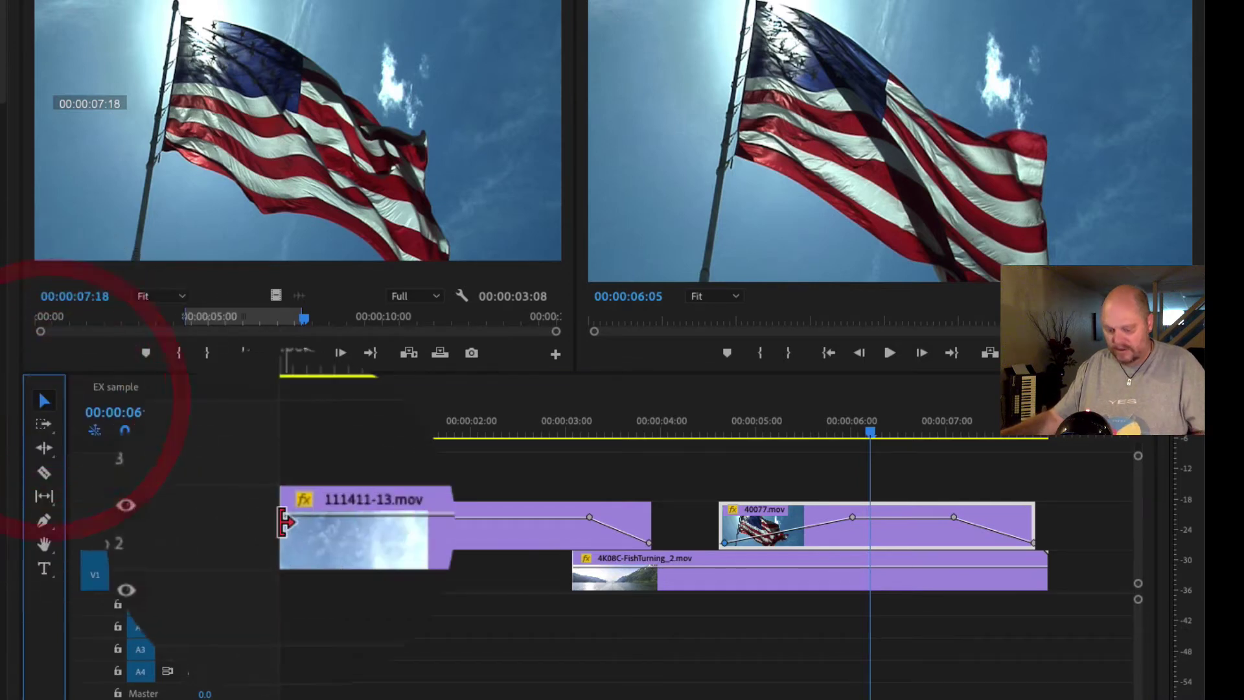
{"action": "key", "text": "v"}
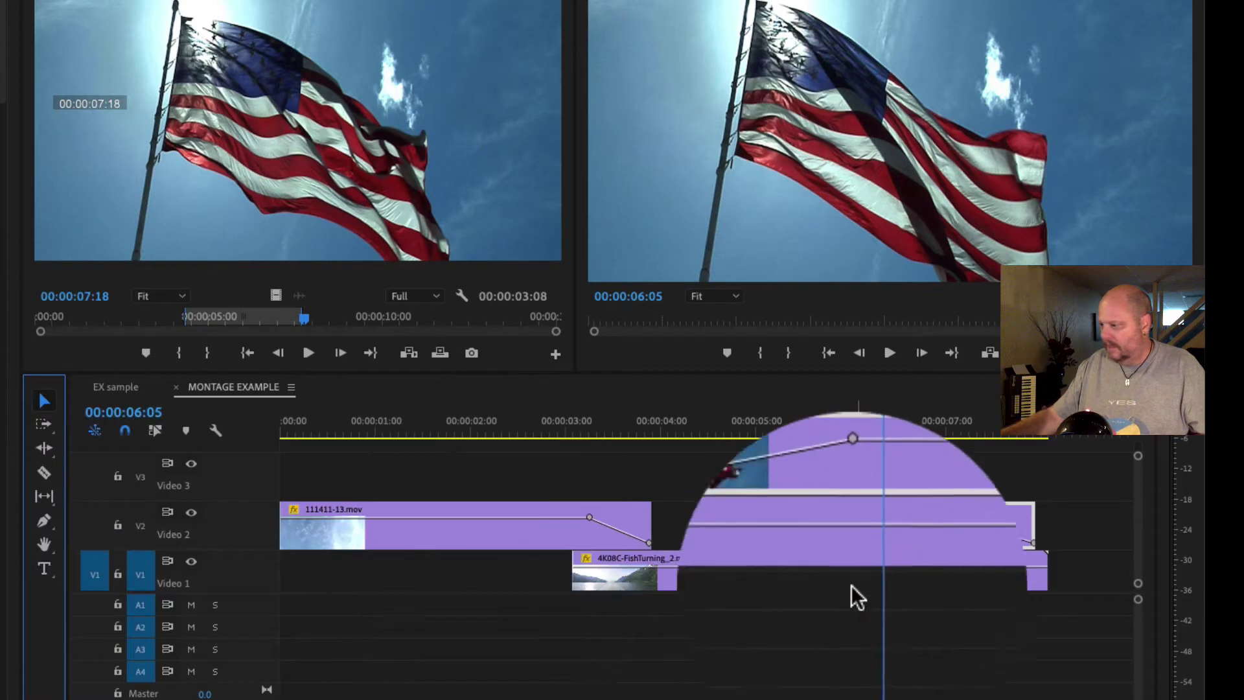
Lower the opacity between 40077.mov's two middle keyframes to about 55% and scrub through the superimposed section
{"action": "left_click_drag", "start_coordinate": [879, 517], "coordinate": [877, 528]}
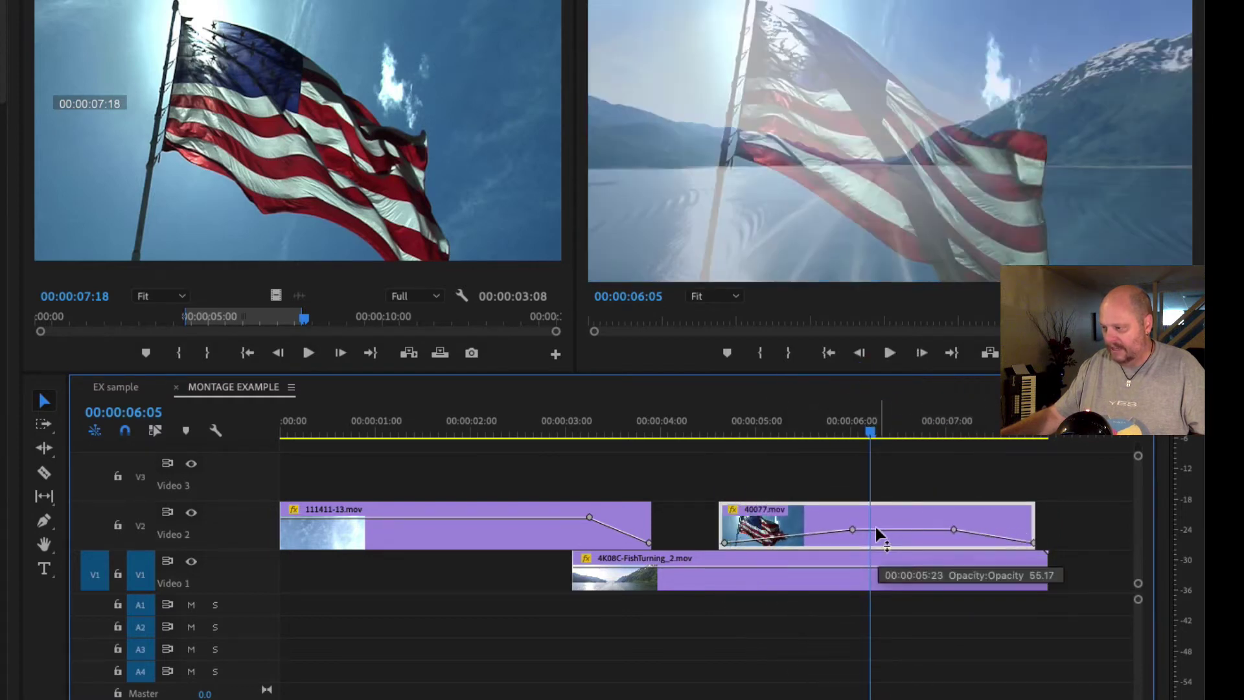
{"action": "left_click_drag", "start_coordinate": [752, 431], "coordinate": [1012, 454]}
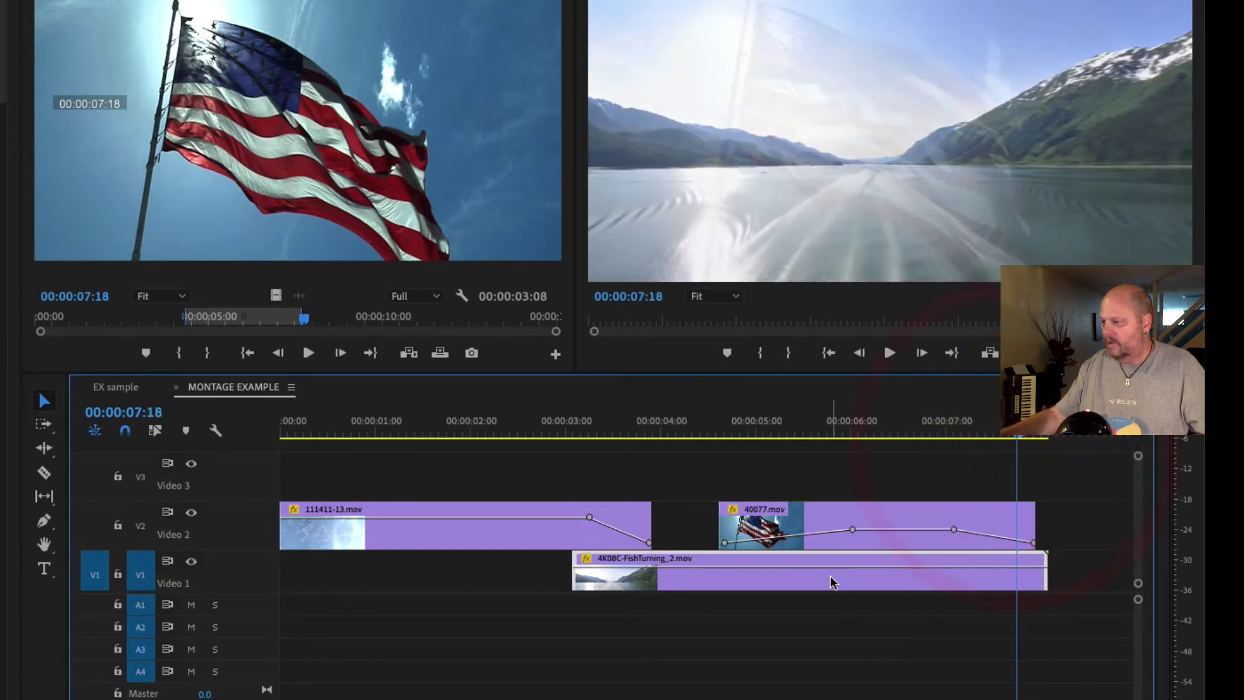
Lengthen 4K08C-FishTurning_2.mov on V1 past the end of 40077.mov, to about 00:00:09:10
{"action": "left_click_drag", "start_coordinate": [848, 578], "coordinate": [902, 581]}
{"action": "left_click_drag", "start_coordinate": [628, 571], "coordinate": [510, 571]}
{"action": "left_click_drag", "start_coordinate": [645, 590], "coordinate": [659, 583]}
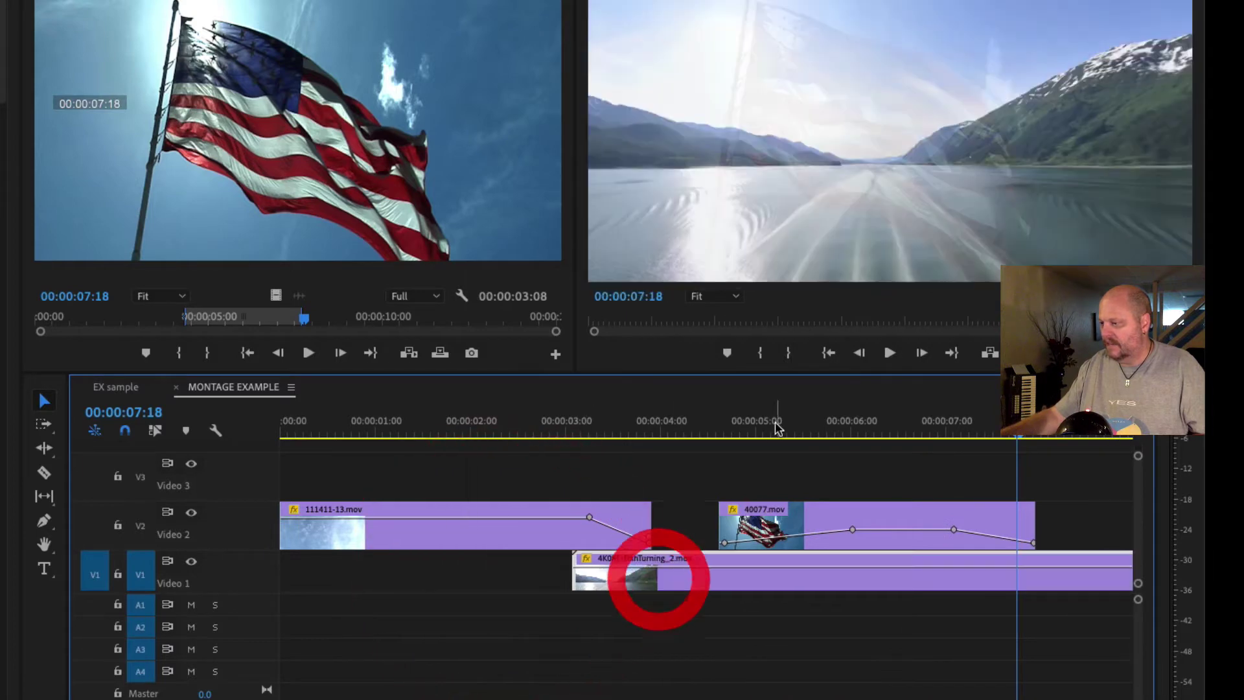
Play the sequence from before 40077.mov through its fade-out and park the playhead at 00:00:06:16
{"action": "left_click", "coordinate": [686, 421]}
{"action": "key", "text": "space"}
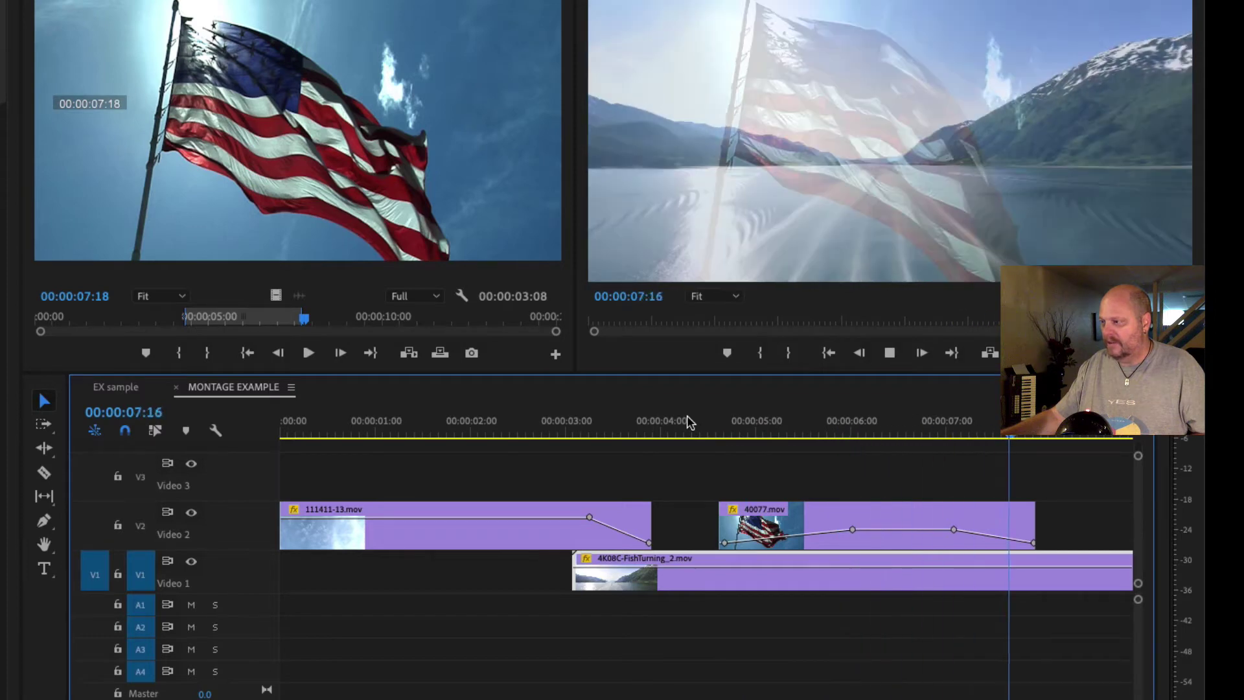
{"action": "key", "text": "space"}
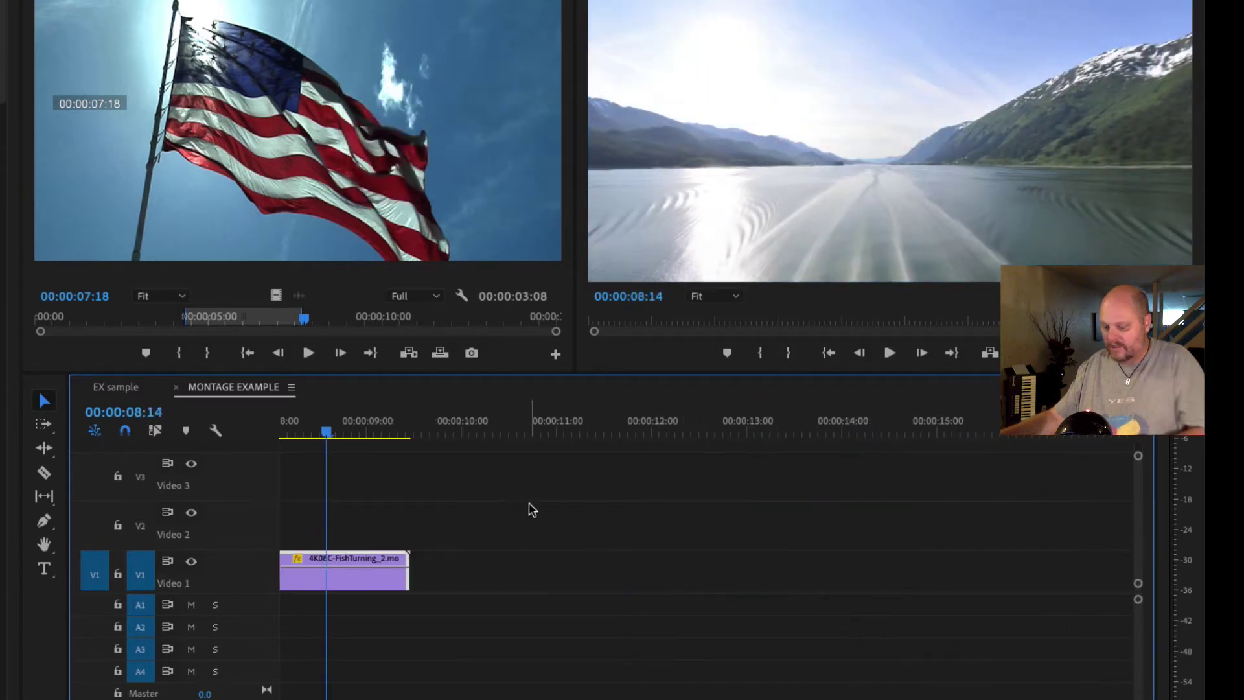
{"action": "key", "text": "backslash"}
{"action": "left_click", "coordinate": [823, 427]}
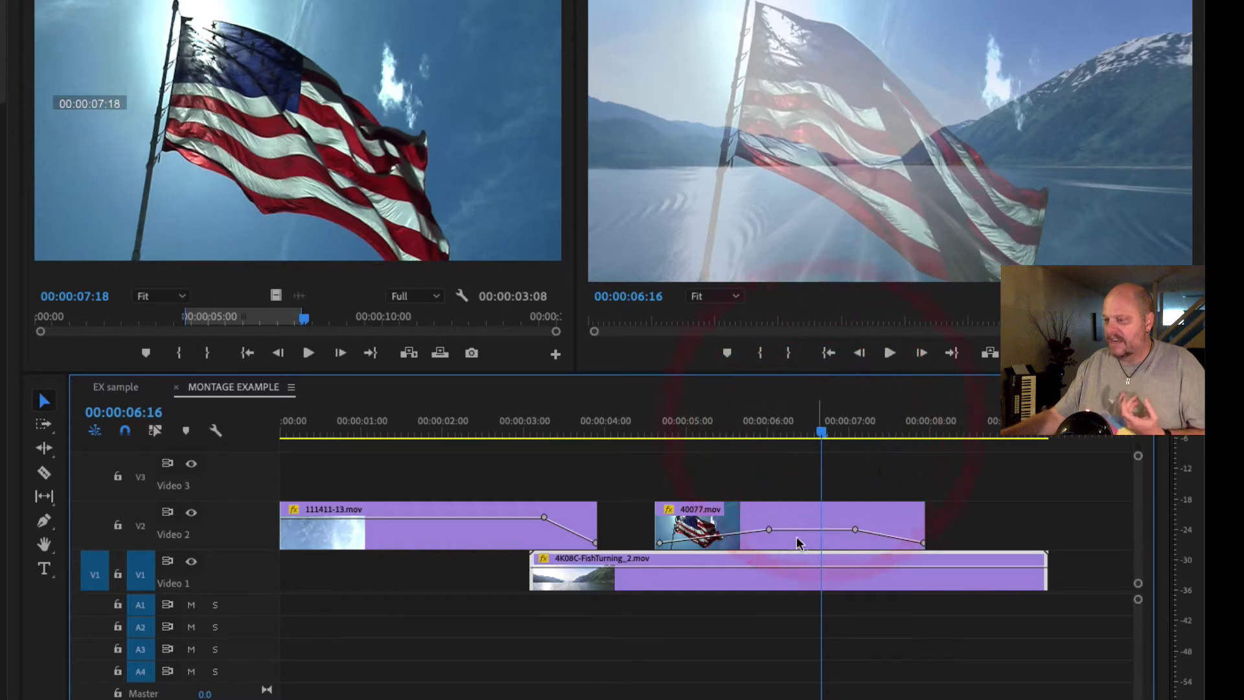
Try raising the opacity between 40077.mov's middle keyframes to full, and undo the change
{"action": "left_click", "coordinate": [809, 537]}
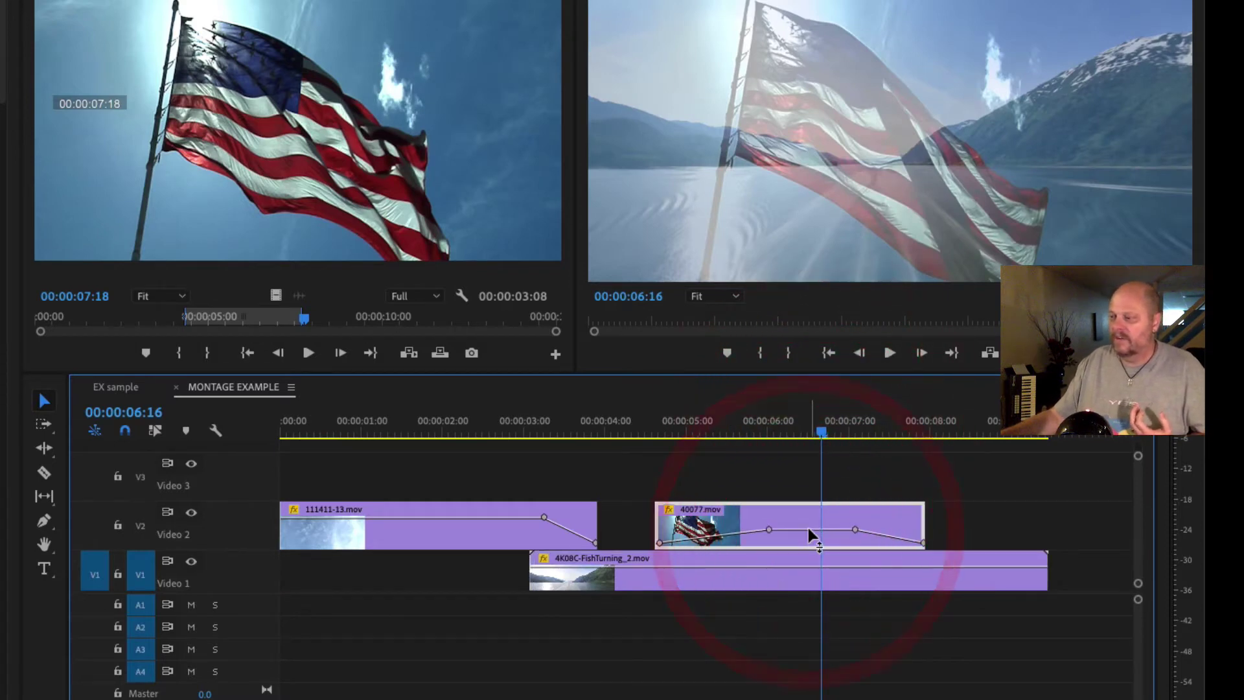
{"action": "left_click", "coordinate": [810, 536]}
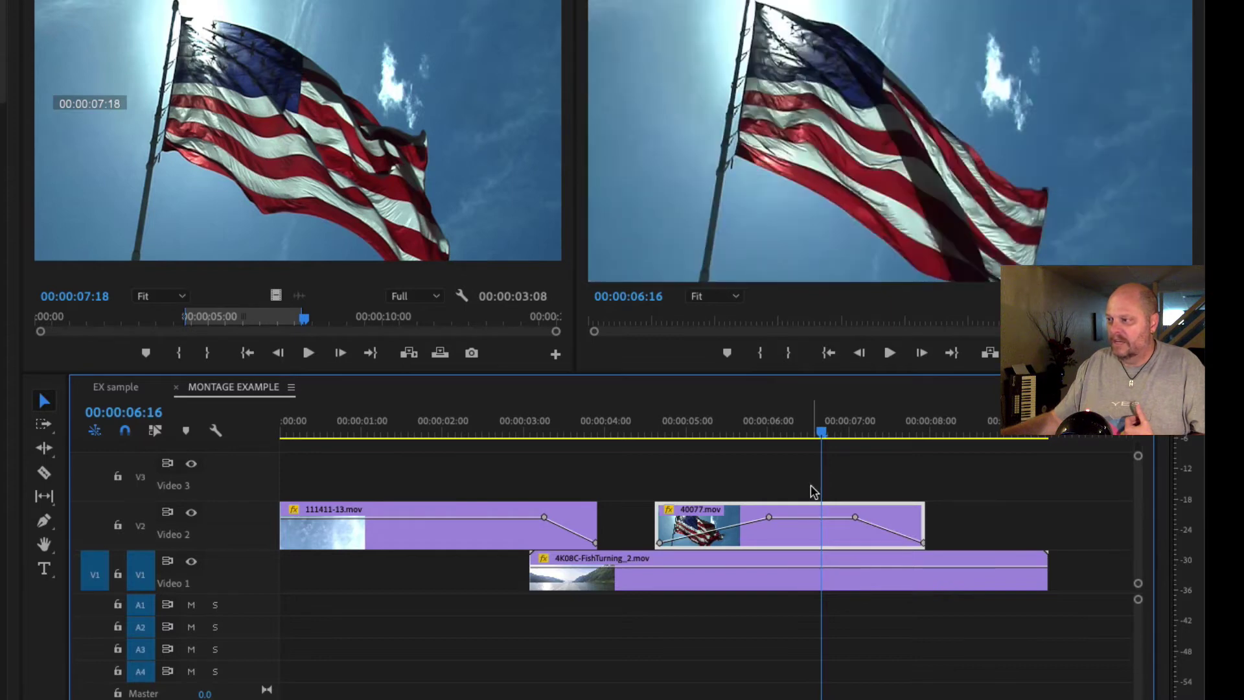
{"action": "key", "text": "super+z"}
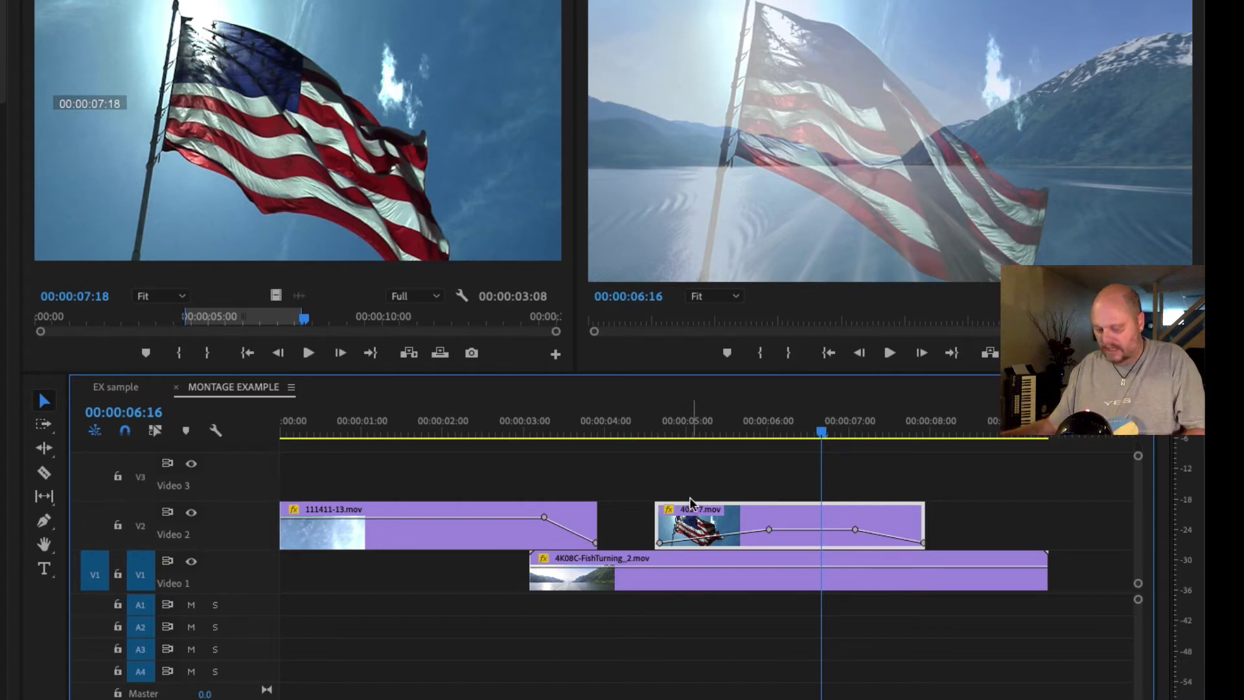
Show the Montage_2 project's bin list and expand the SOUND bin
{"action": "key", "text": "minus"}
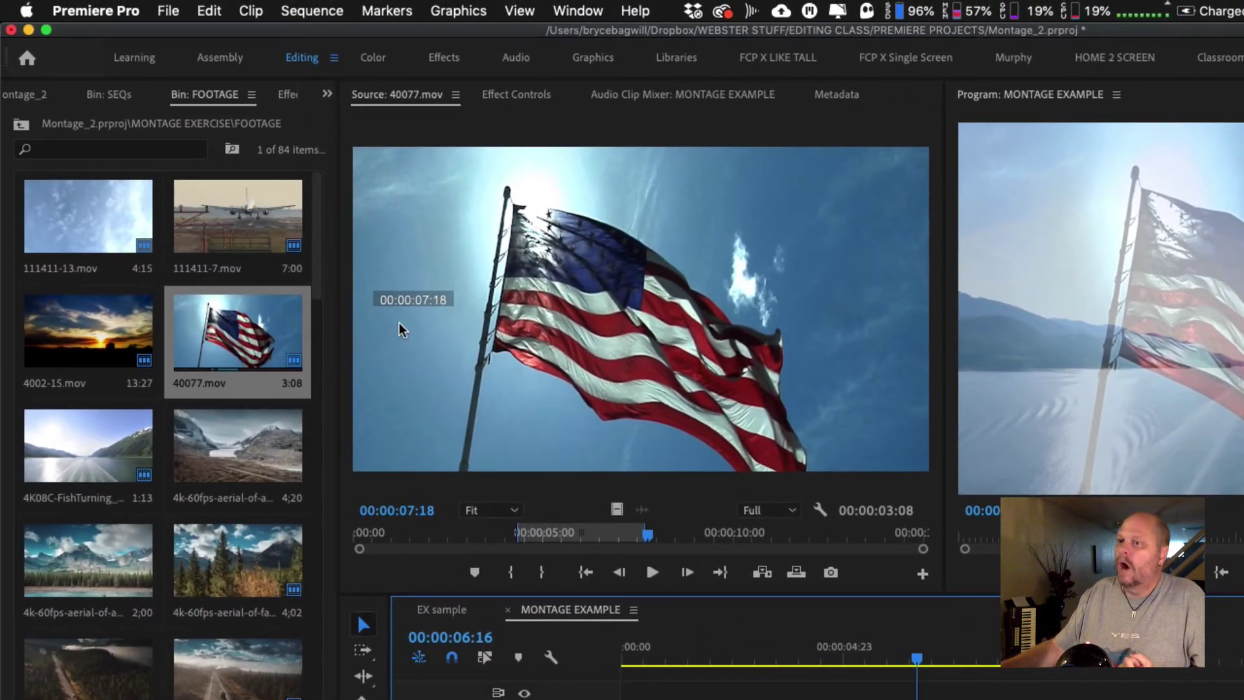
{"action": "left_click", "coordinate": [326, 96]}
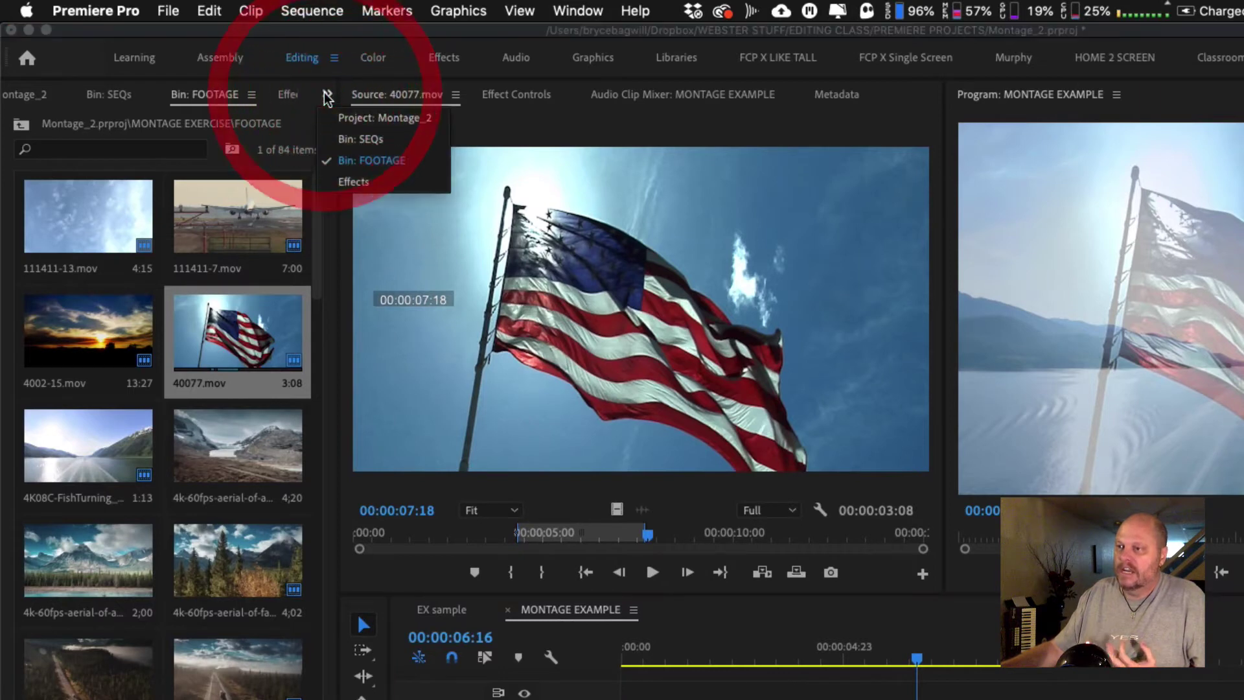
{"action": "left_click", "coordinate": [326, 95]}
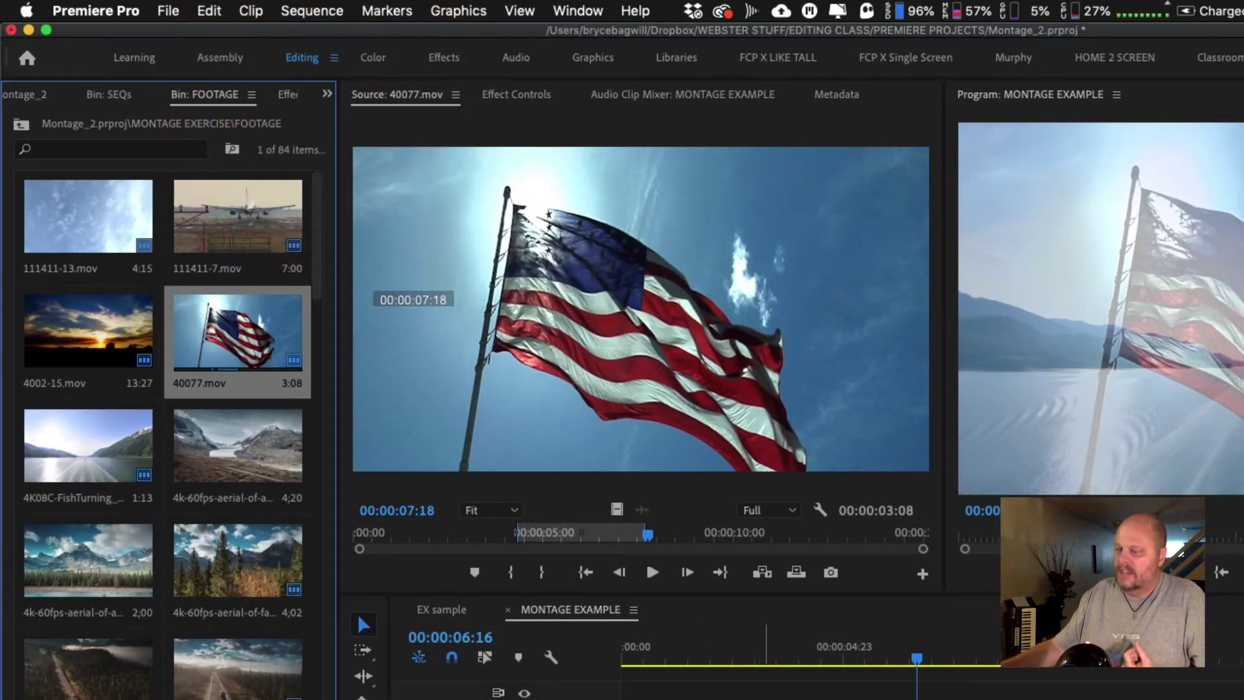
{"action": "left_click", "coordinate": [326, 95]}
{"action": "left_click", "coordinate": [363, 121]}
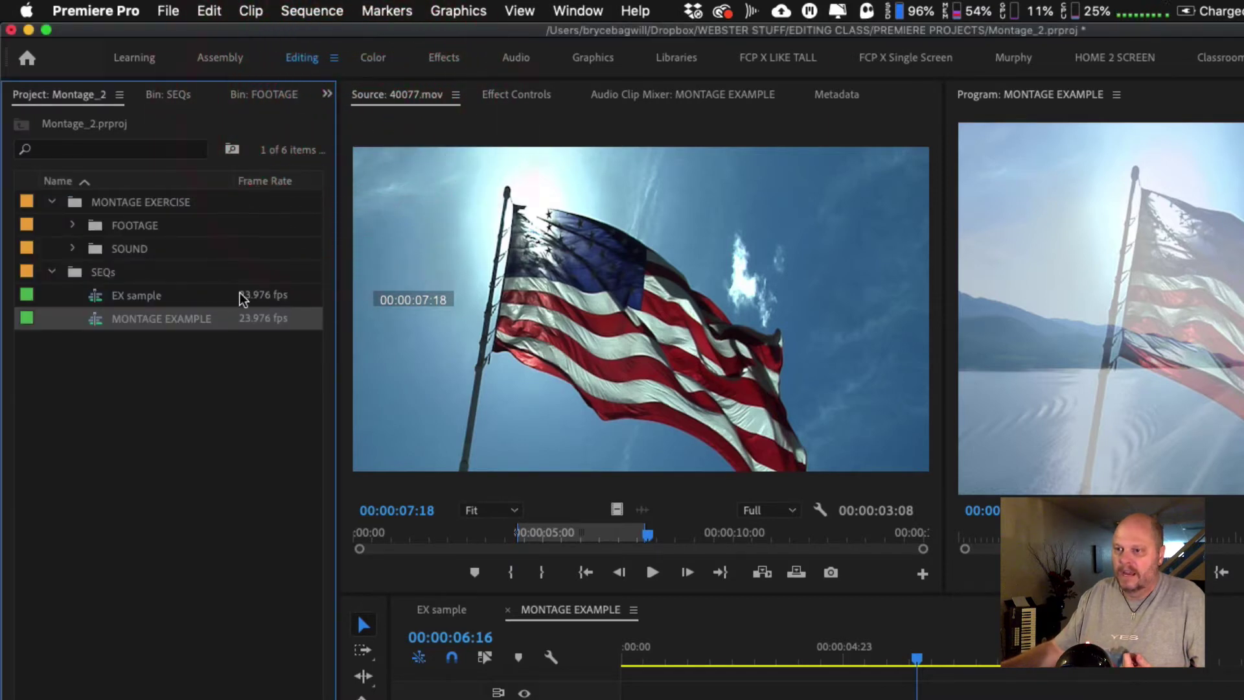
{"action": "left_click", "coordinate": [72, 248]}
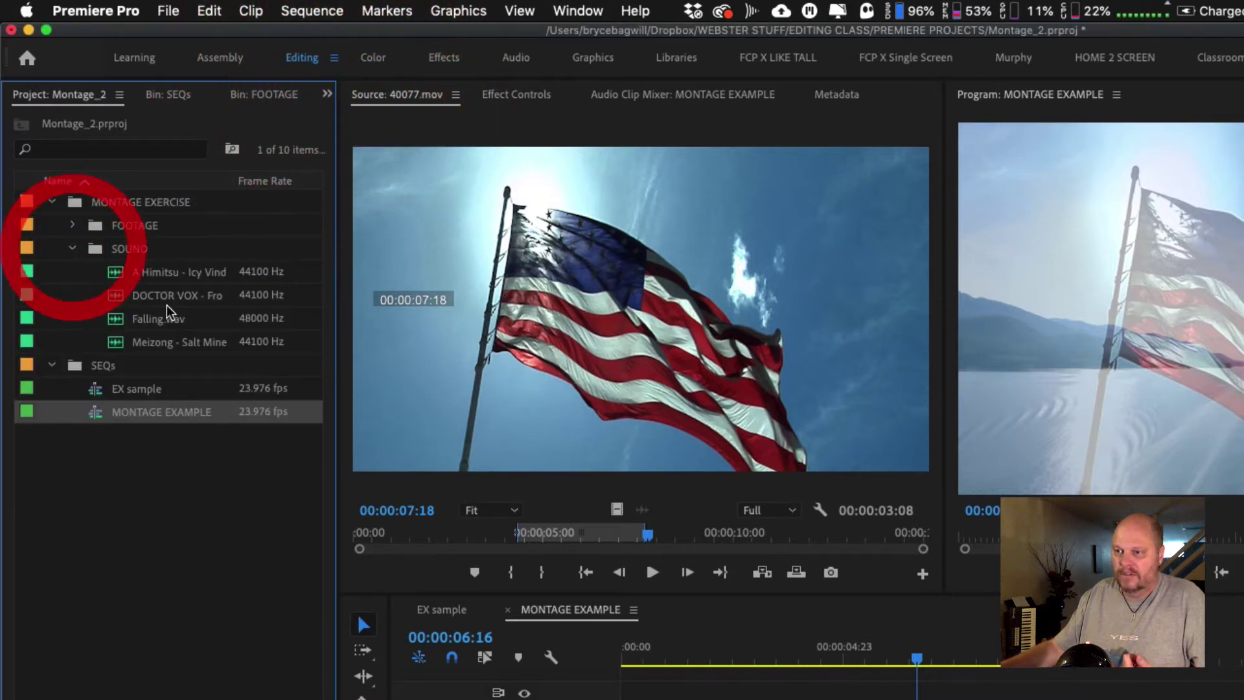
Audition A Himitsu - Icy Vindur.mp3, mark an out point near 00;00;12;04, and place that section on A1 at the sequence start
{"action": "double_click", "coordinate": [118, 276]}
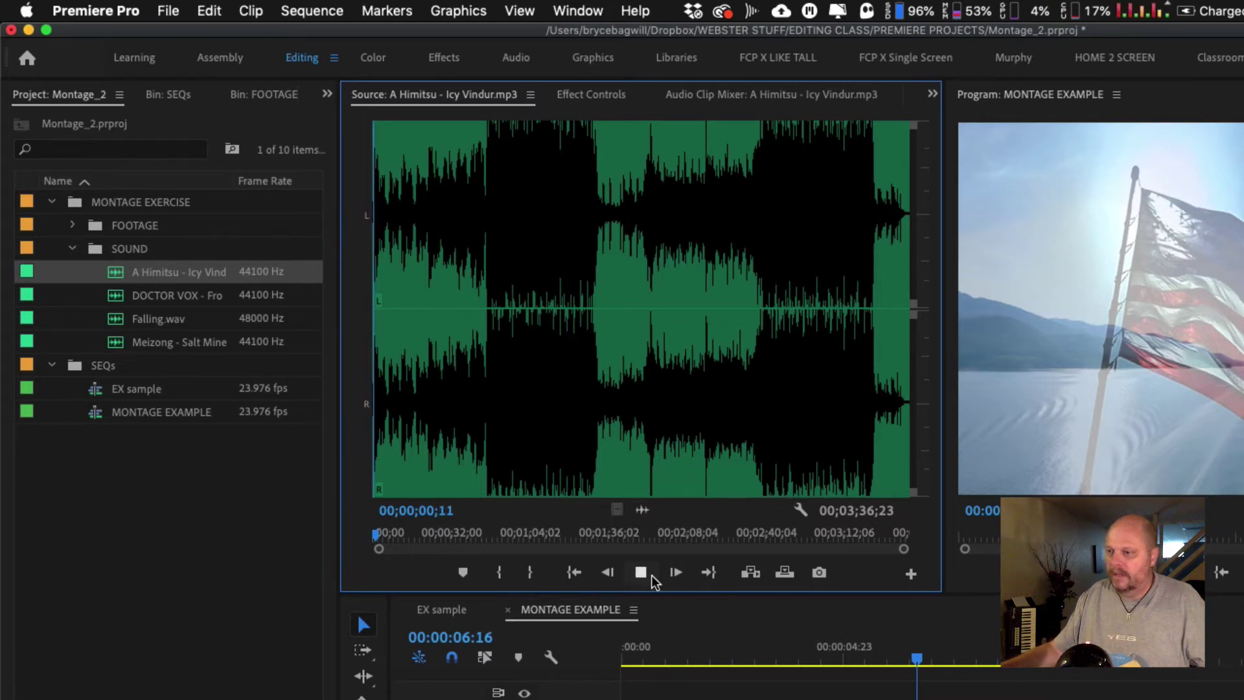
{"action": "left_click", "coordinate": [650, 575]}
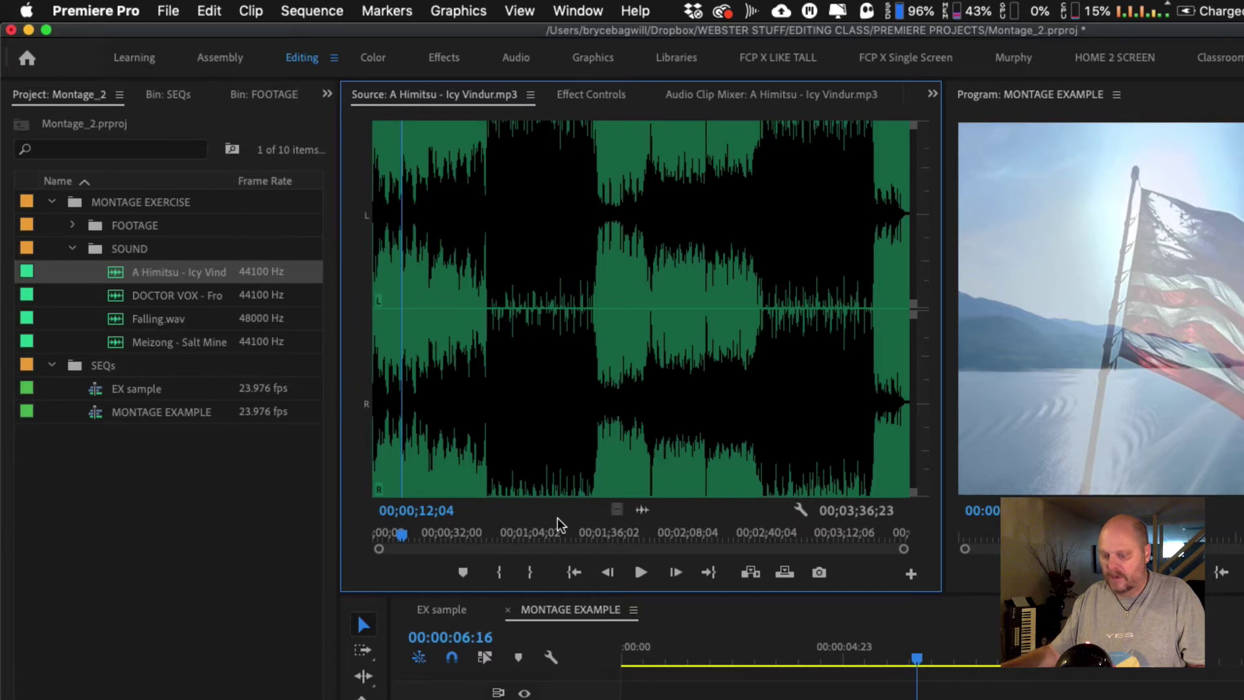
{"action": "key", "text": "o"}
{"action": "left_click", "coordinate": [383, 537]}
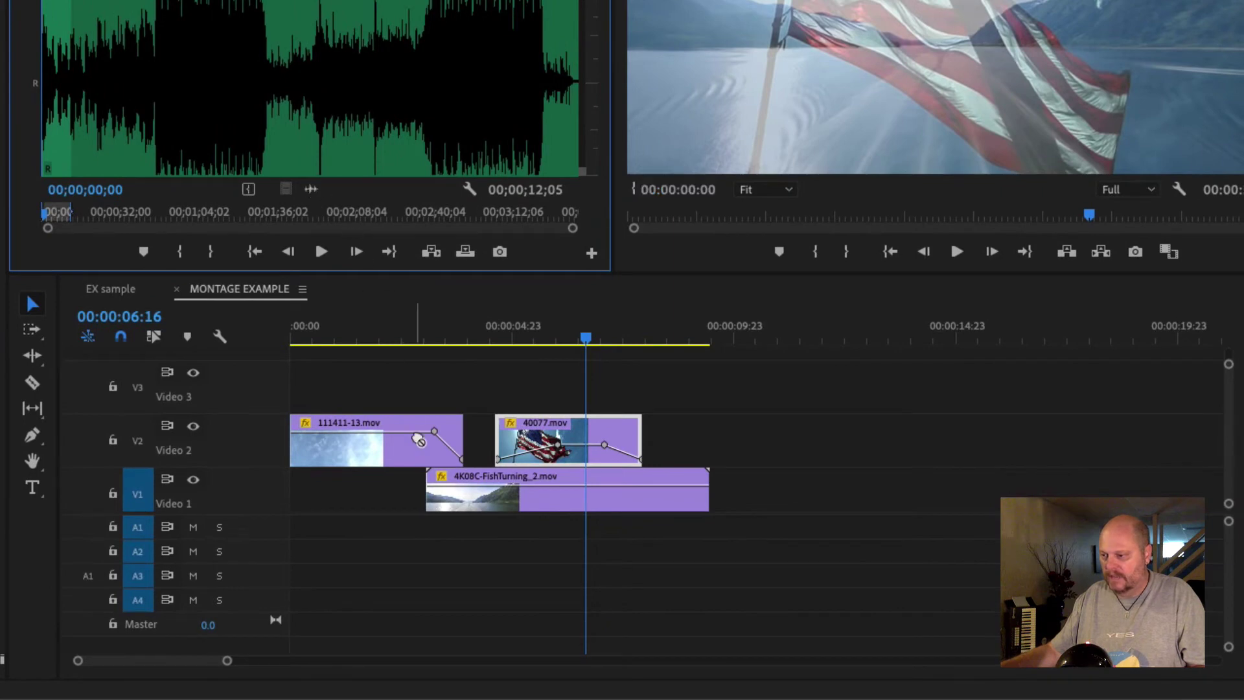
{"action": "left_click_drag", "start_coordinate": [379, 519], "coordinate": [278, 519]}
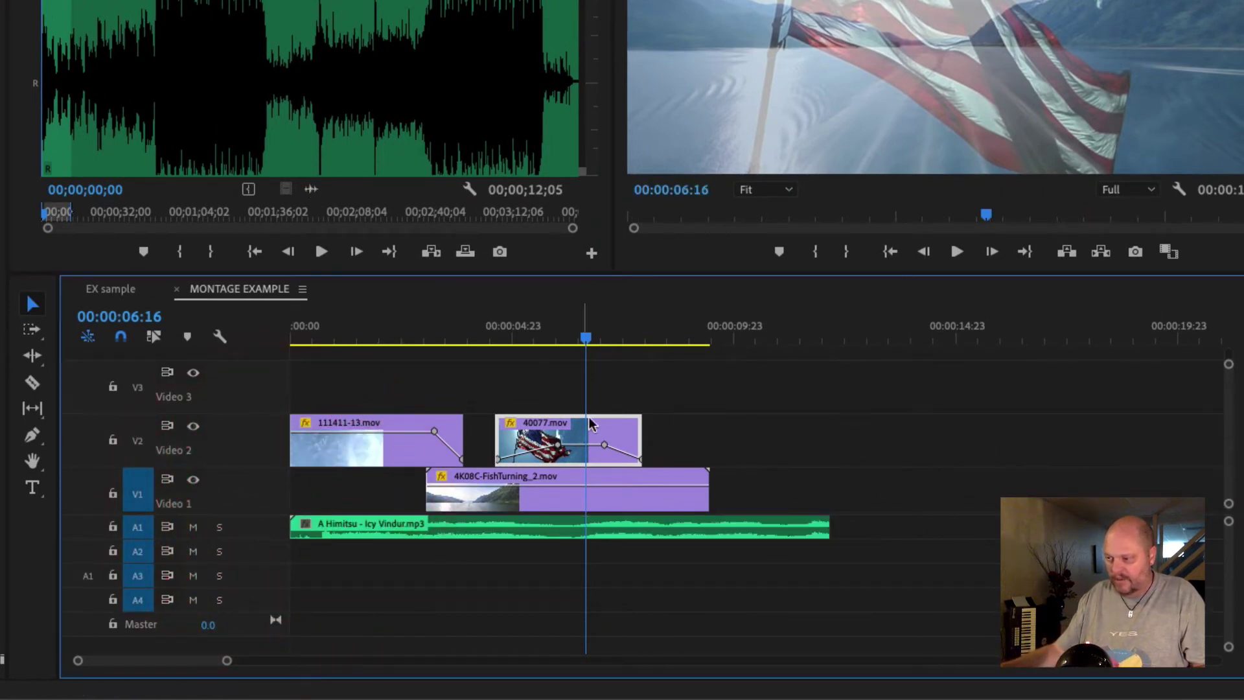
{"action": "key", "text": "backslash"}
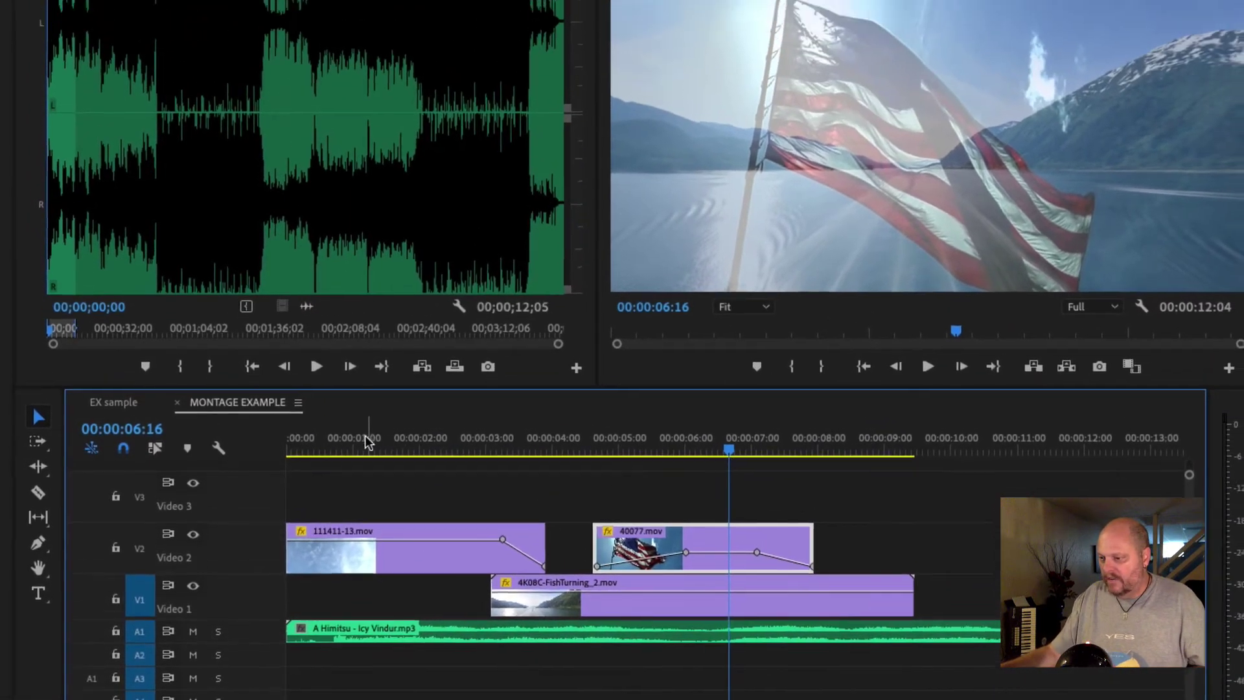
Play the opening of the sequence with the music and park the playhead at 00:00:00:07
{"action": "left_click", "coordinate": [364, 327]}
{"action": "left_click_drag", "start_coordinate": [334, 473], "coordinate": [268, 476]}
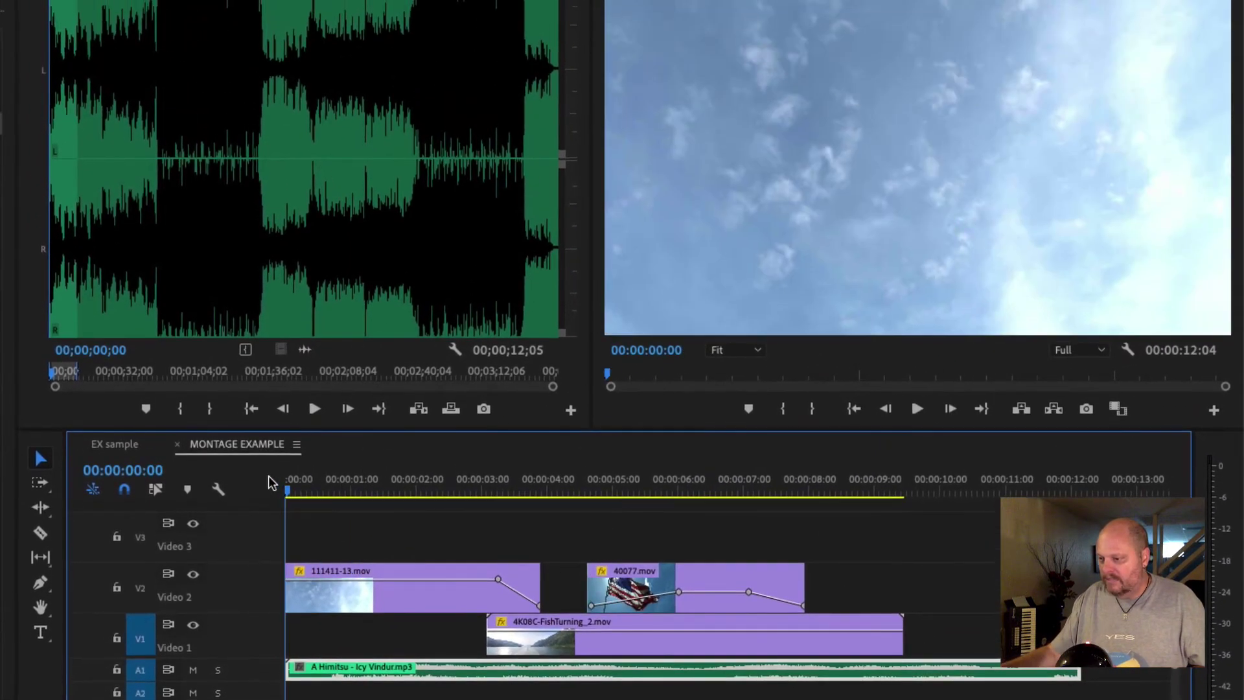
{"action": "key", "text": "space"}
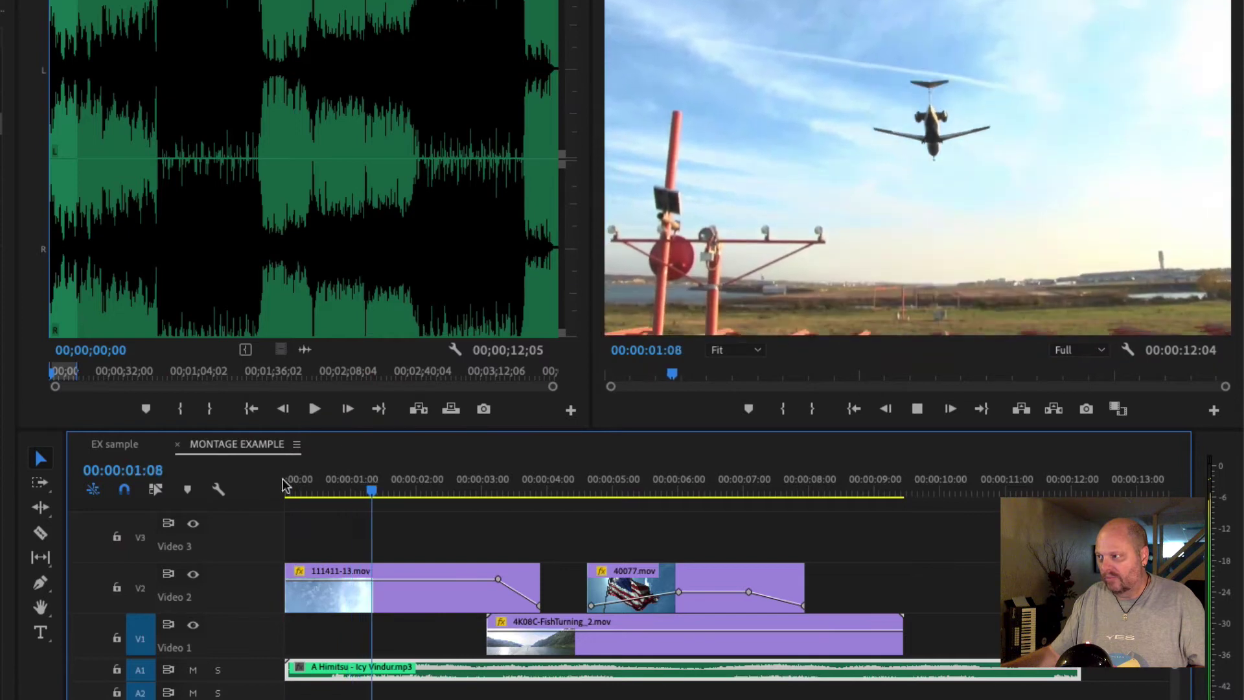
{"action": "key", "text": "space"}
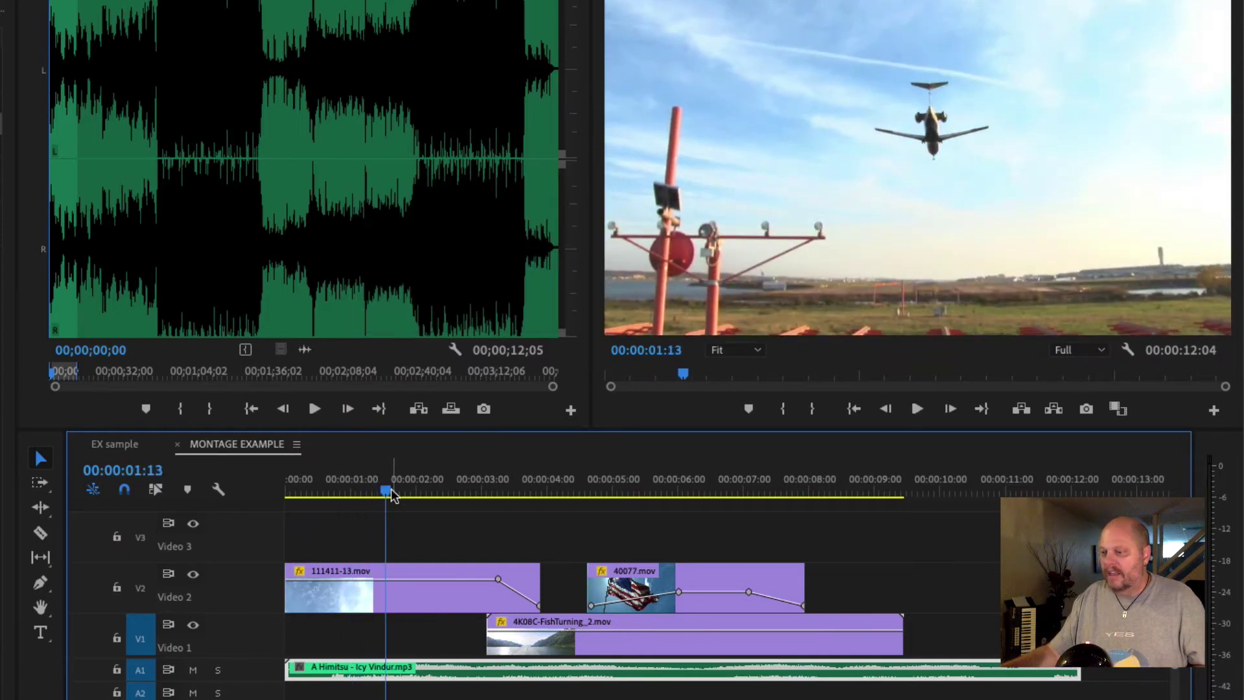
{"action": "left_click_drag", "start_coordinate": [393, 496], "coordinate": [302, 491]}
{"action": "key", "text": "space"}
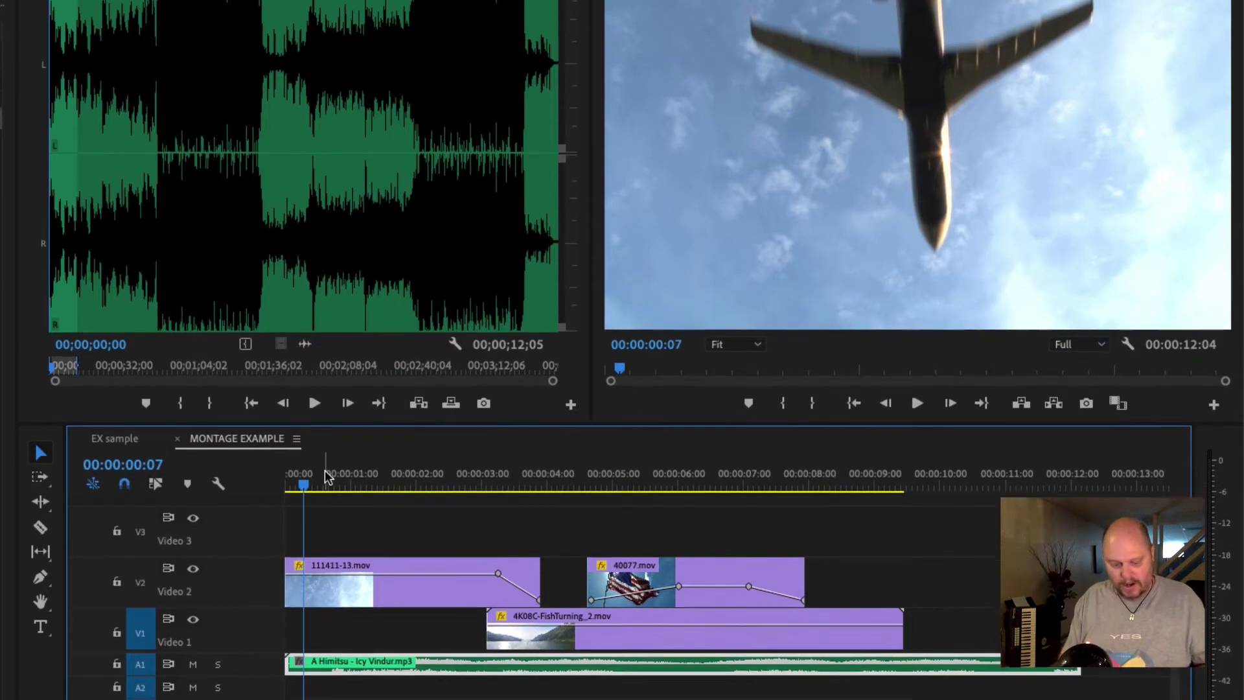
Enlarge the audio tracks until the music clip's waveform and volume line on A1 are tall enough to edit
{"action": "key", "text": "alt+equal"}
{"action": "key", "text": "alt+equal"}
{"action": "key", "text": "alt+equal"}
{"action": "key", "text": "alt+equal"}
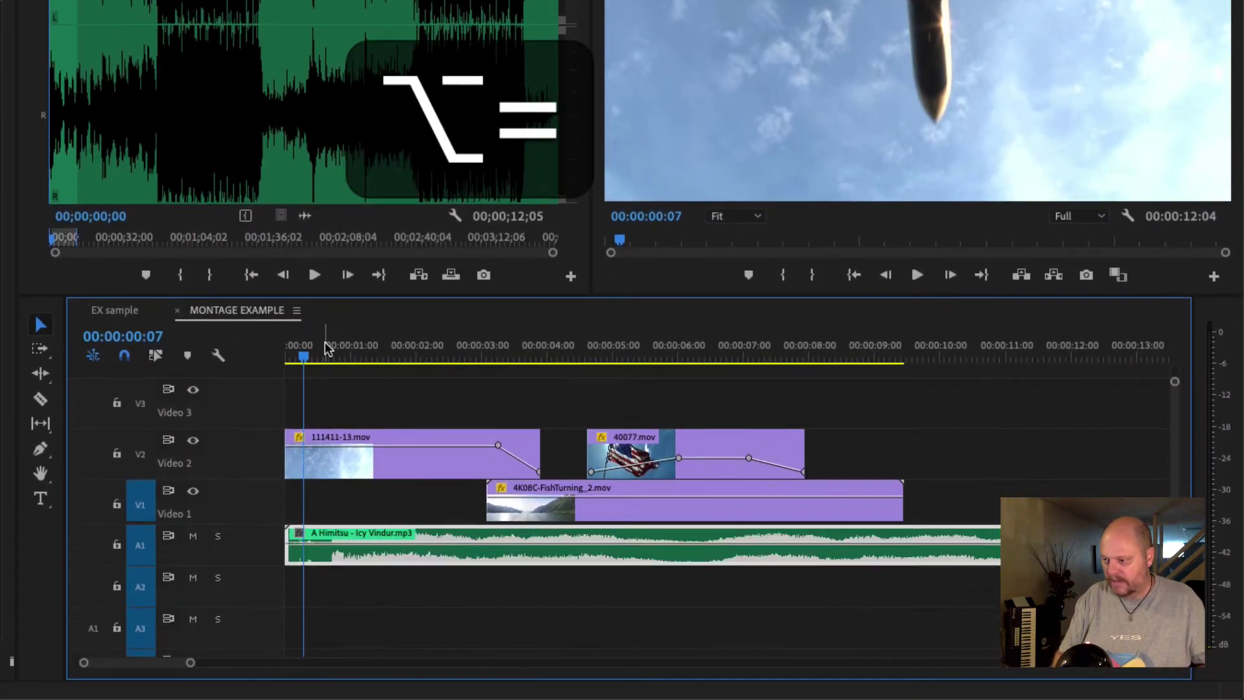
{"action": "key", "text": "alt+equal"}
{"action": "key", "text": "alt+equal"}
{"action": "key", "text": "alt+equal"}
{"action": "key", "text": "alt+equal"}
{"action": "key", "text": "alt+equal"}
{"action": "key", "text": "alt+equal"}
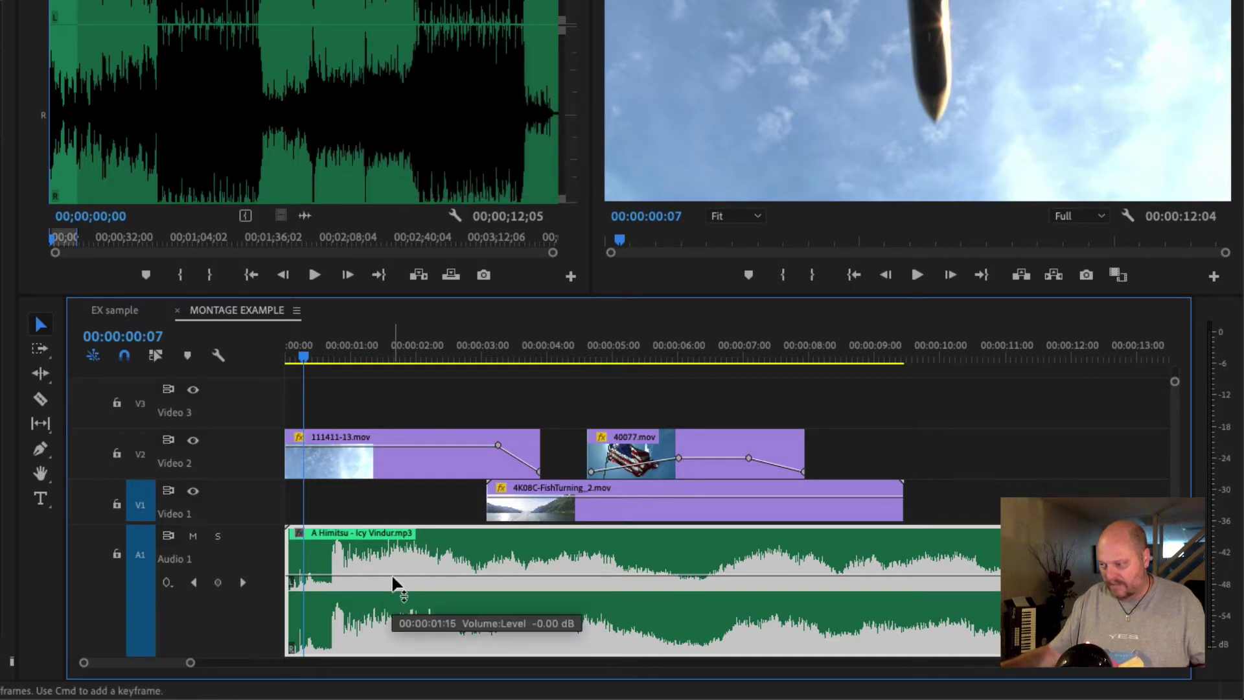
Play the opening, lower the volume level of the music clip on A1, and play on to about 00:00:09:08
{"action": "key", "text": "space"}
{"action": "key", "text": "space"}
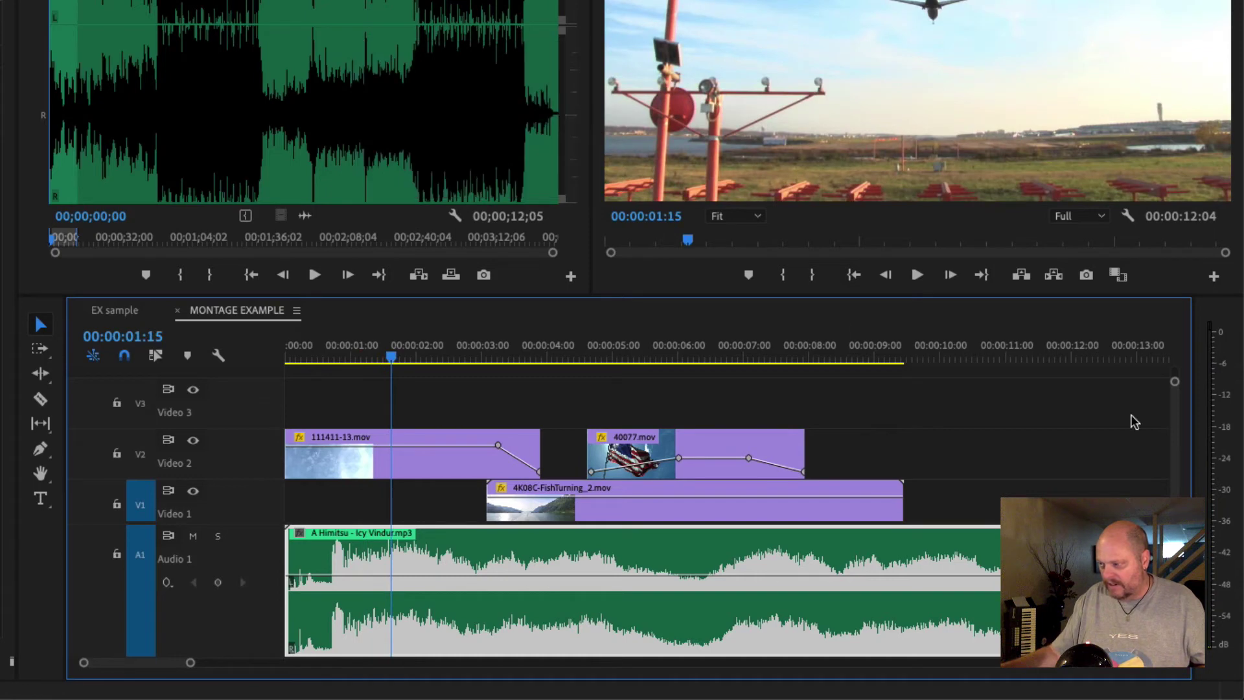
{"action": "left_click_drag", "start_coordinate": [508, 579], "coordinate": [530, 587]}
{"action": "key", "text": "space"}
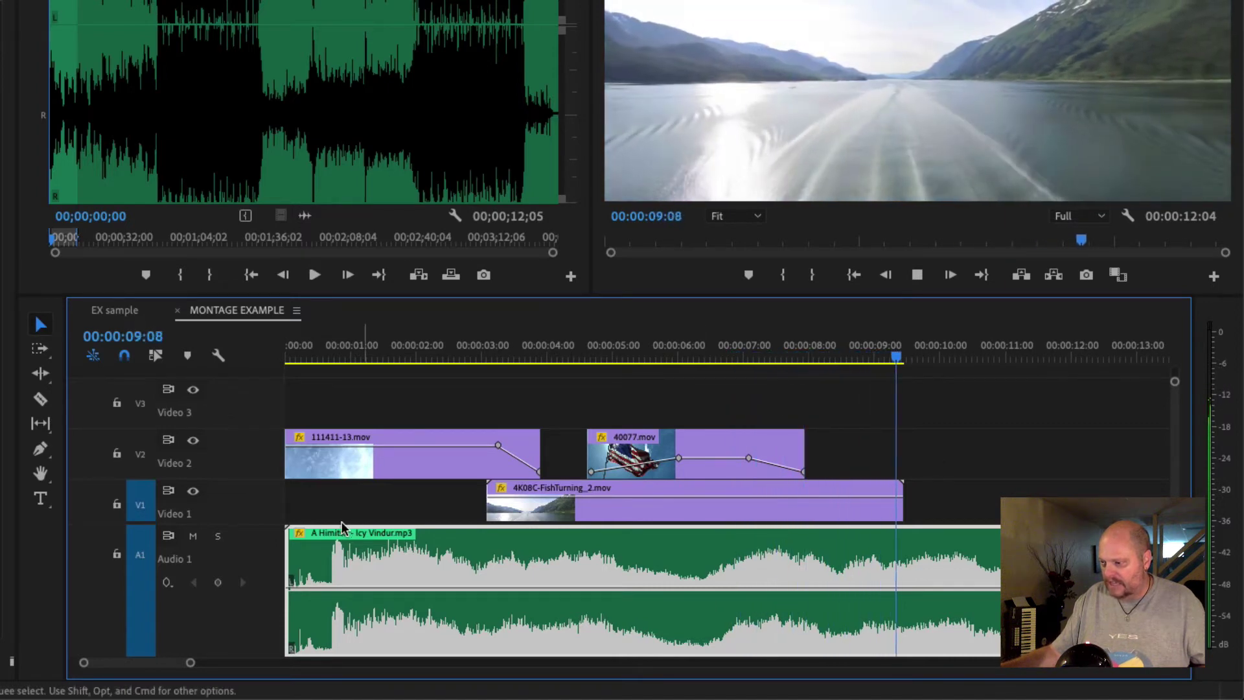
{"action": "key", "text": "space"}
Replay the first second of the sequence twice to check the music's start against the airplane clip
{"action": "left_click", "coordinate": [327, 555]}
{"action": "left_click", "coordinate": [315, 355]}
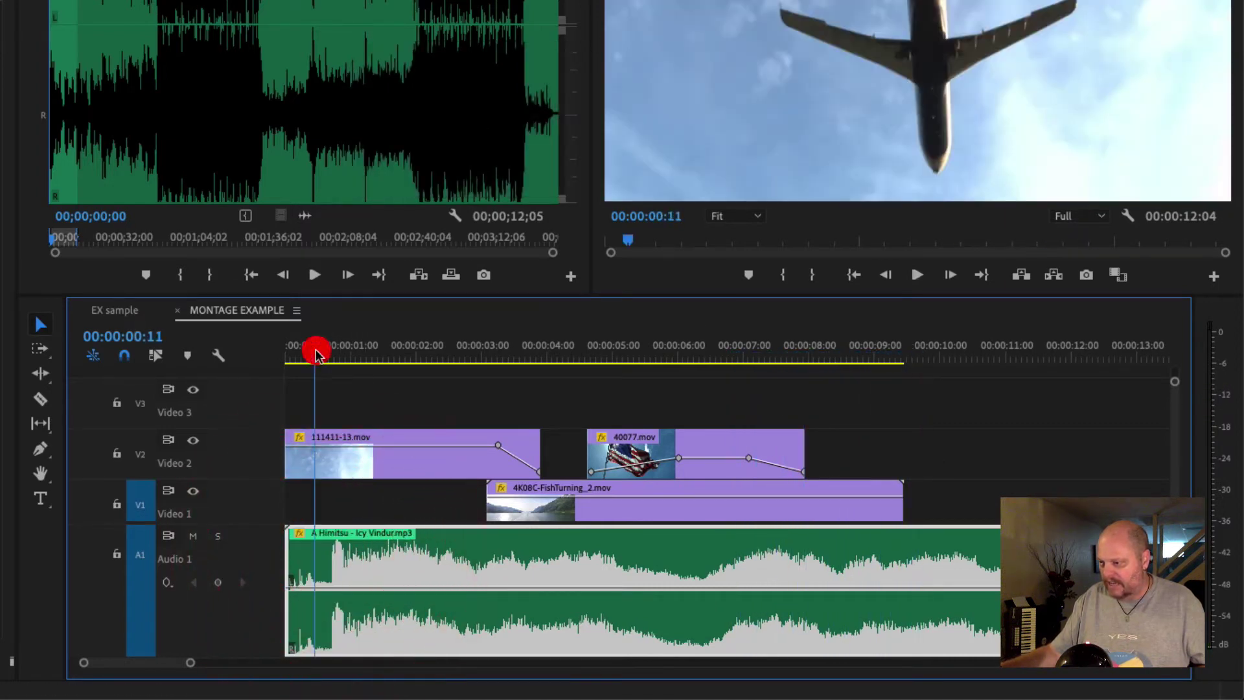
{"action": "key", "text": "space"}
{"action": "key", "text": "space"}
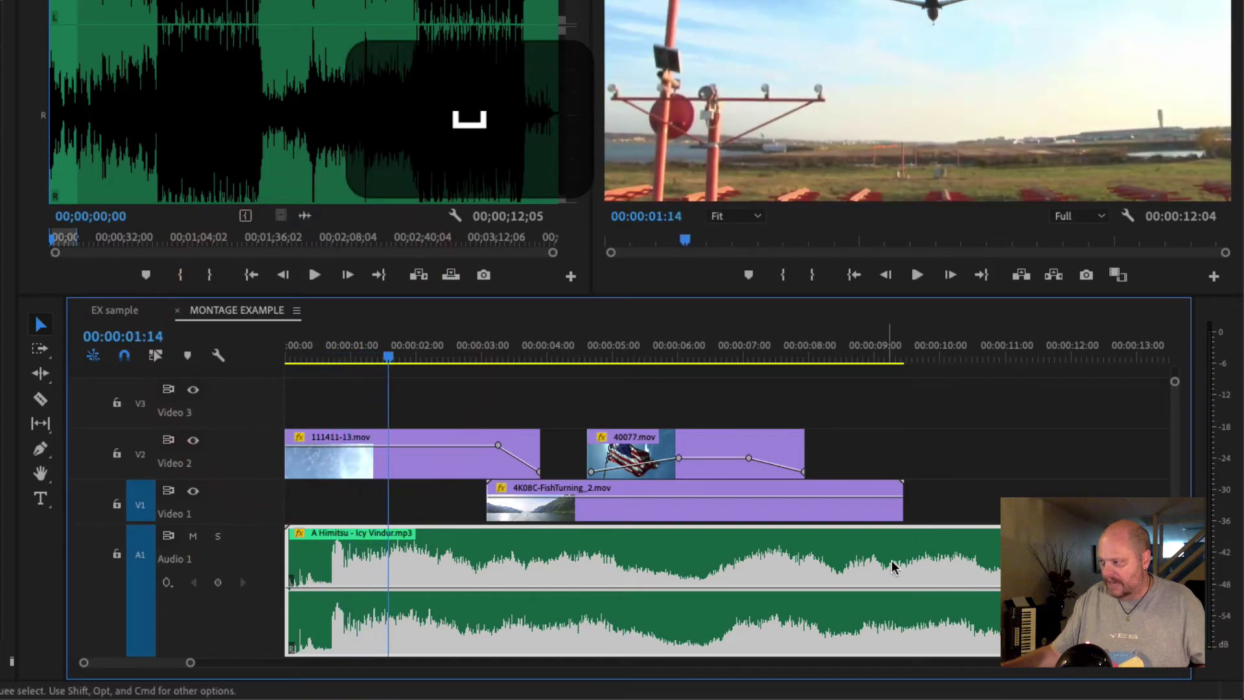
{"action": "left_click", "coordinate": [309, 355]}
{"action": "key", "text": "space"}
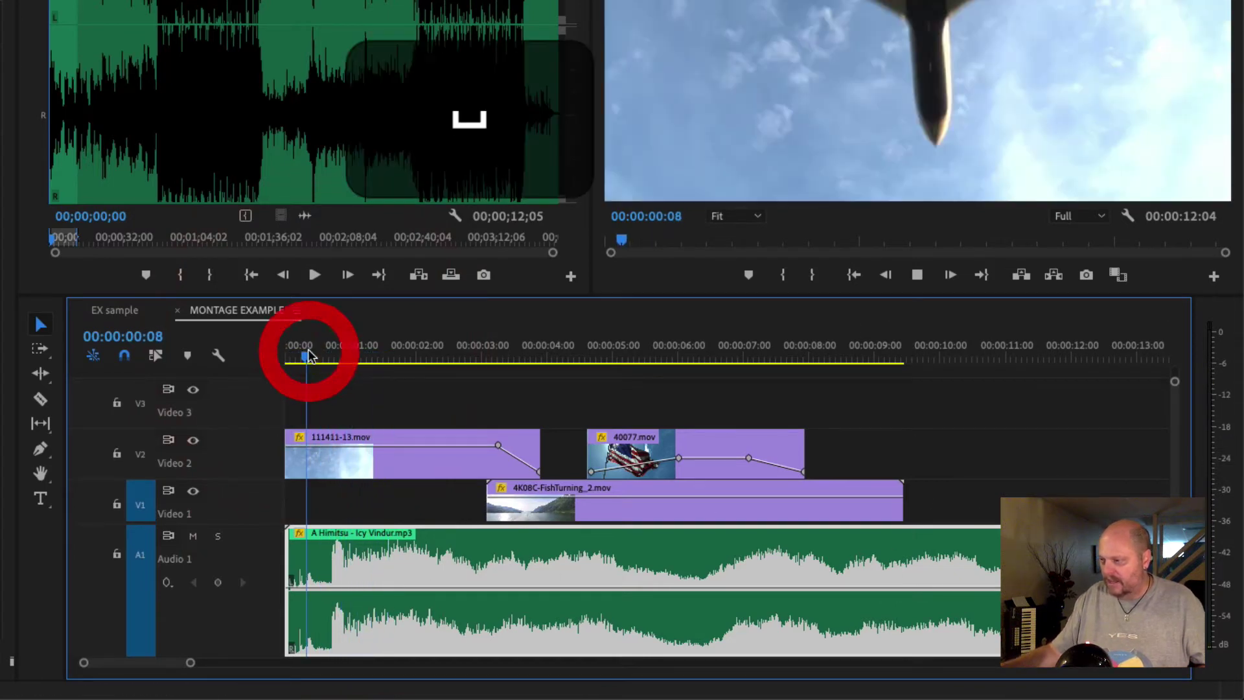
{"action": "key", "text": "space"}
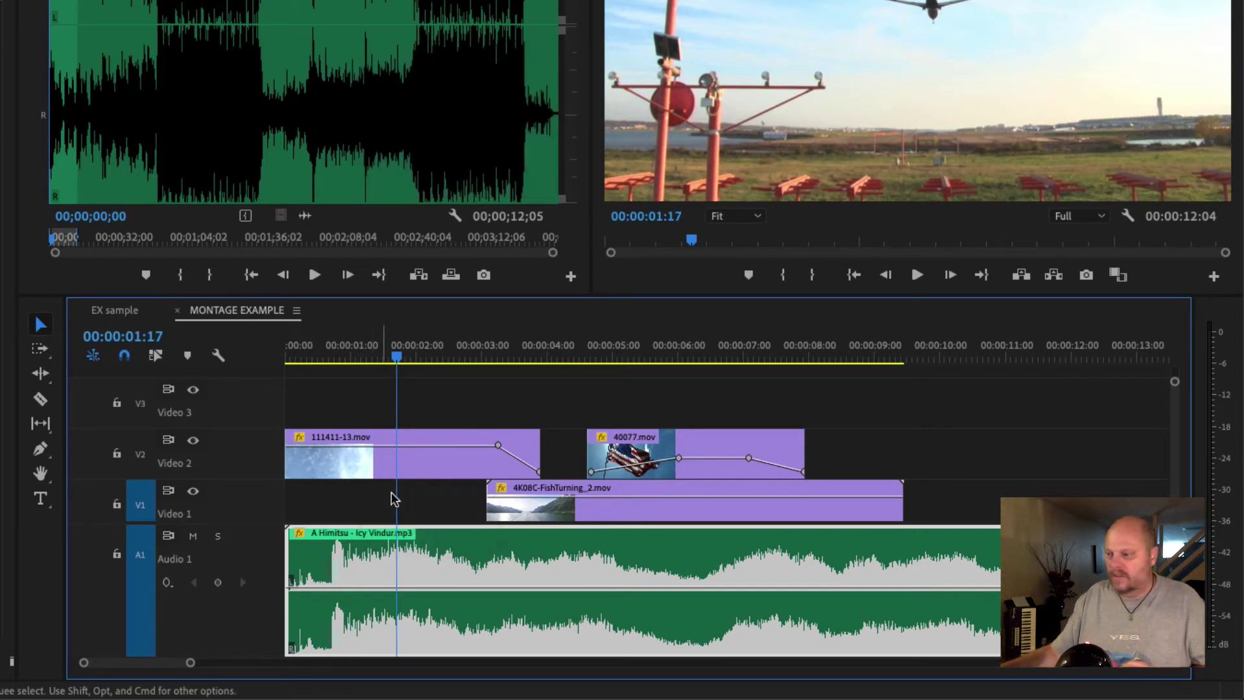
Reduce the height of the audio tracks until both A1 and A2 fit in the timeline
{"action": "key", "text": "alt+minus"}
{"action": "key", "text": "alt+minus"}
{"action": "key", "text": "alt+minus"}
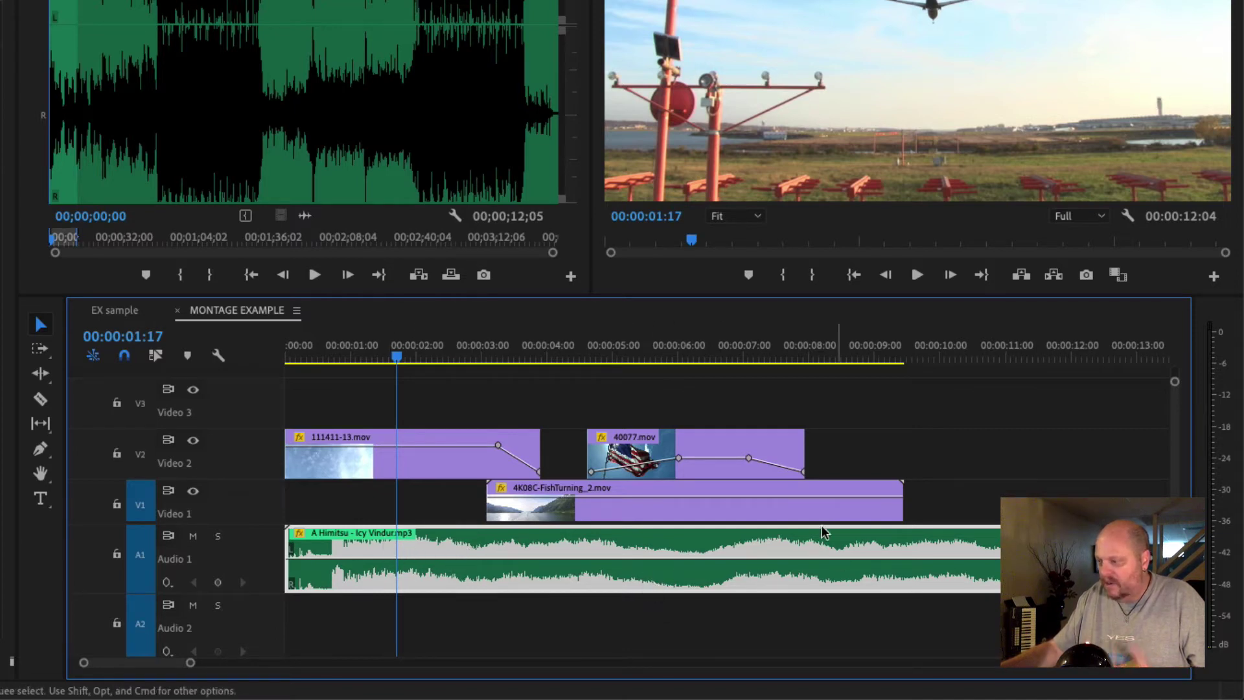
Play the ending and trim the music clip on A1 to end with 4K08C-FishTurning_2.mov at 00:00:09:12
{"action": "left_click", "coordinate": [750, 345]}
{"action": "key", "text": "space"}
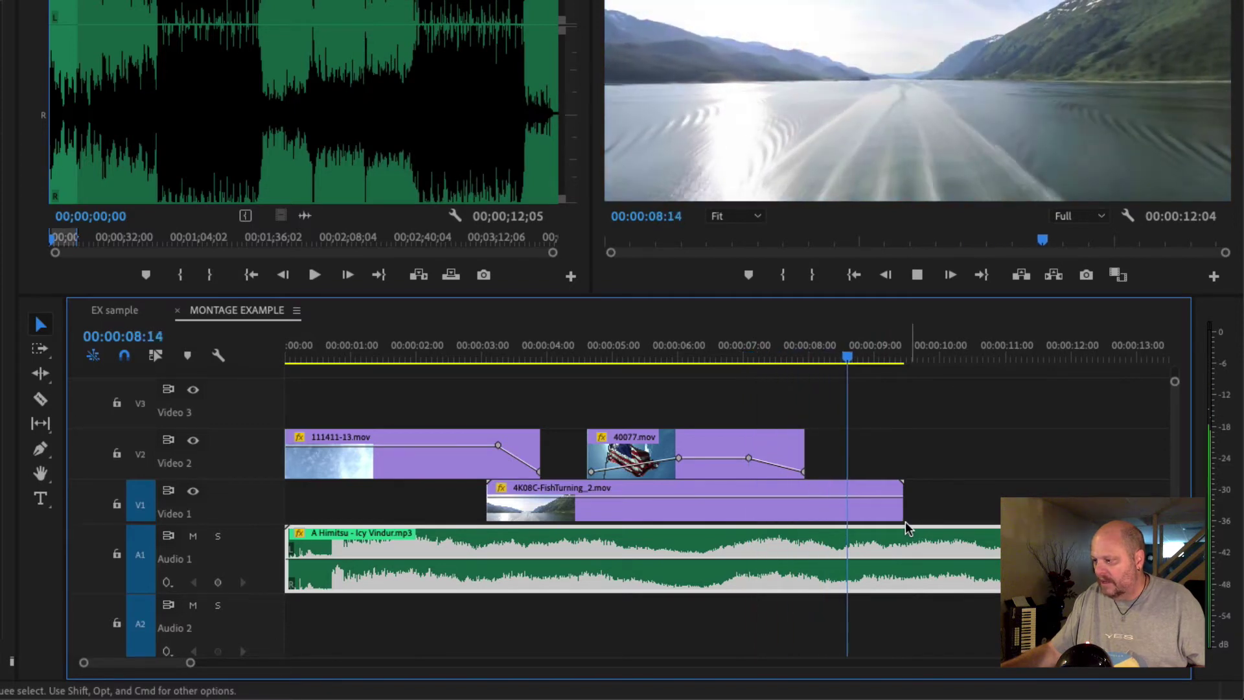
{"action": "key", "text": "space"}
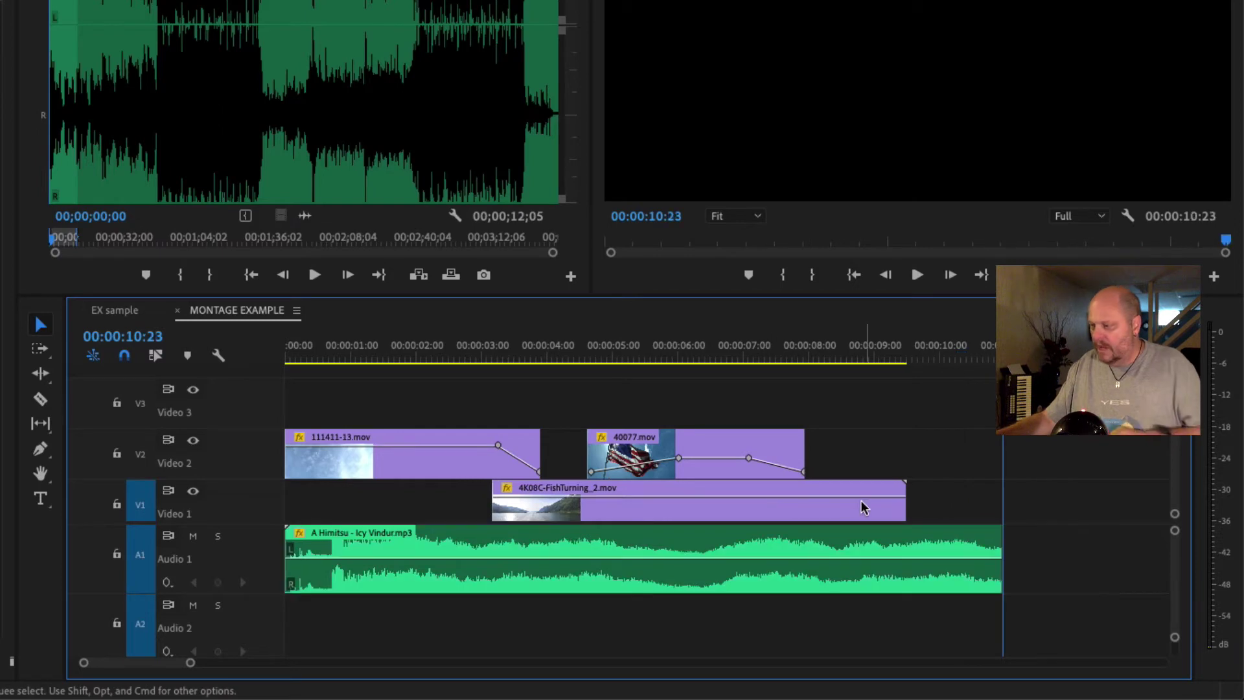
{"action": "left_click_drag", "start_coordinate": [998, 543], "coordinate": [906, 546]}
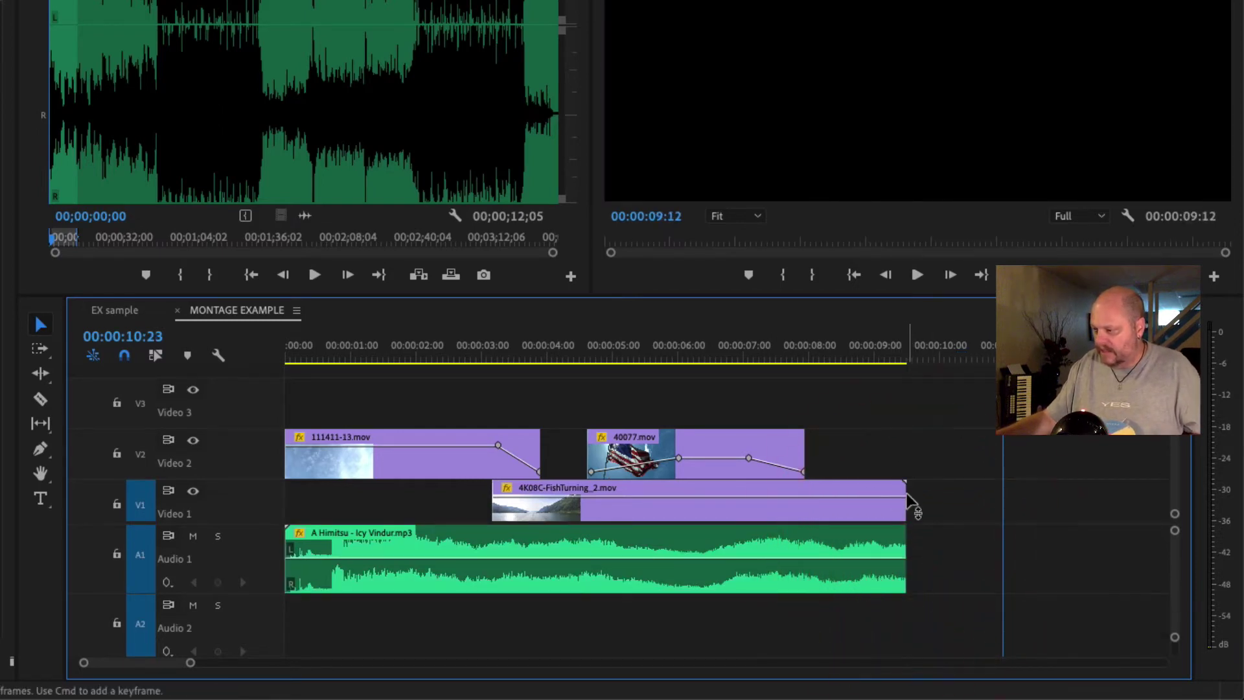
Fade out 4K08C-FishTurning_2.mov with Pen tool opacity keyframes from about 00:00:08:00 to its end, and play the fade
{"action": "left_click", "coordinate": [901, 508]}
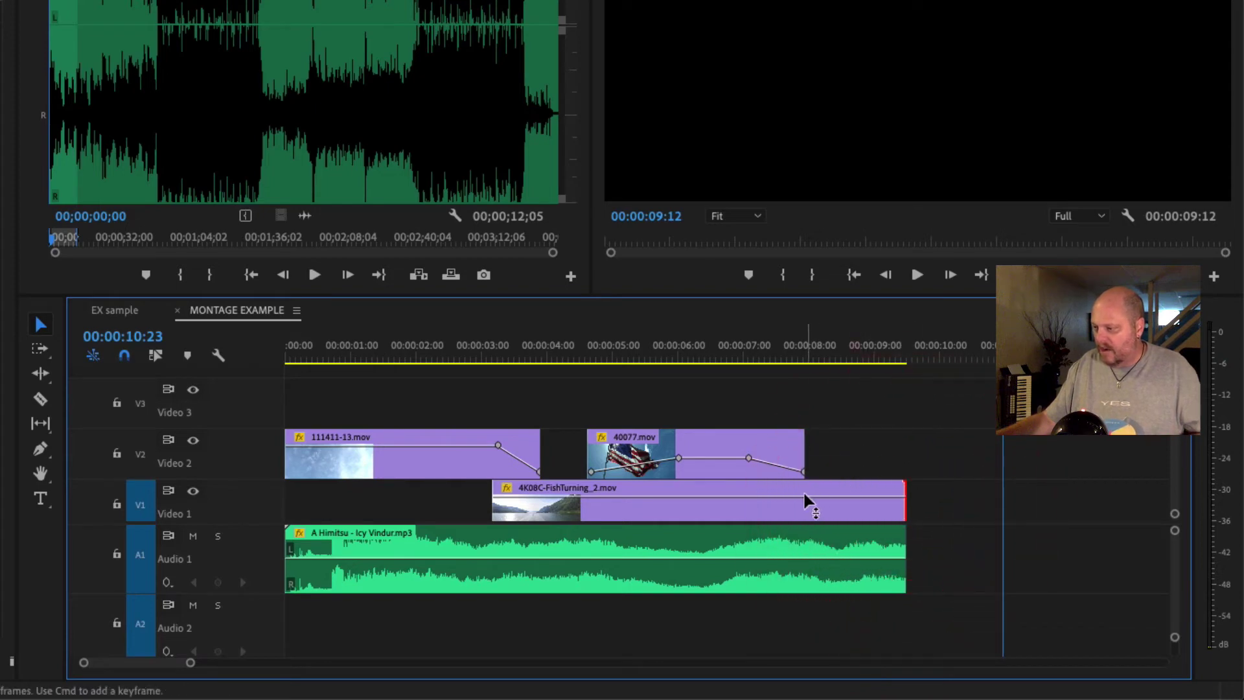
{"action": "left_click_drag", "start_coordinate": [776, 355], "coordinate": [890, 355]}
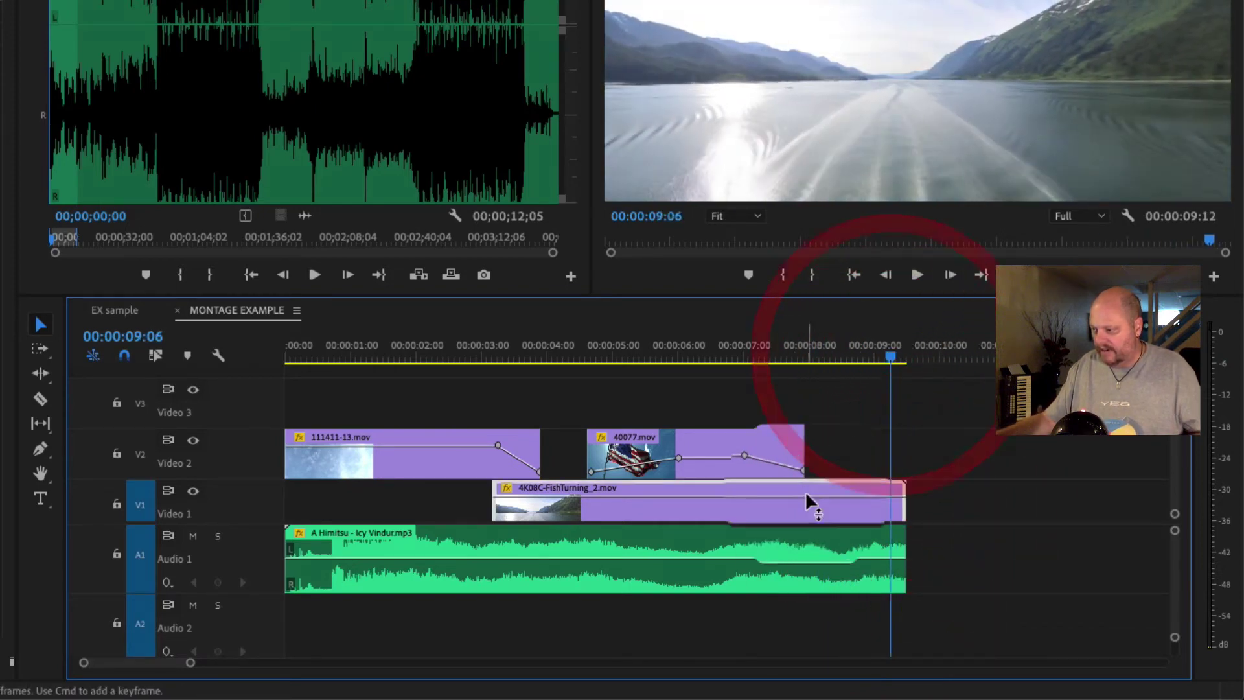
{"action": "left_click", "coordinate": [40, 449]}
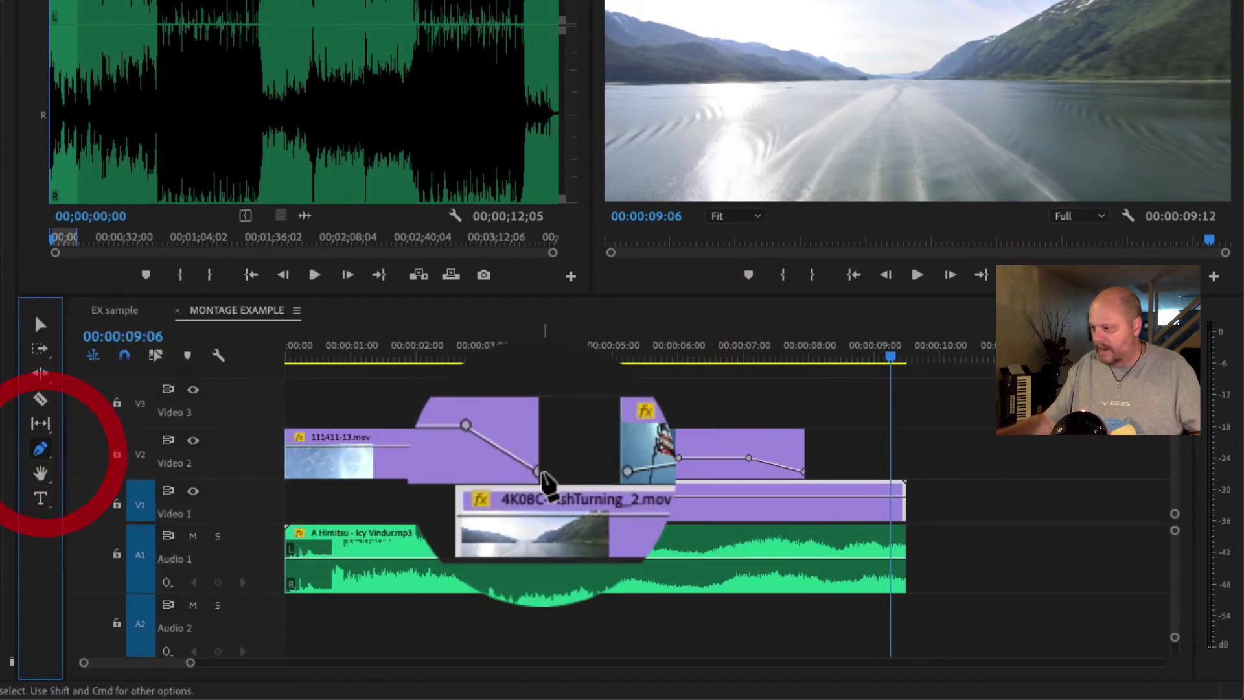
{"action": "left_click", "coordinate": [807, 497]}
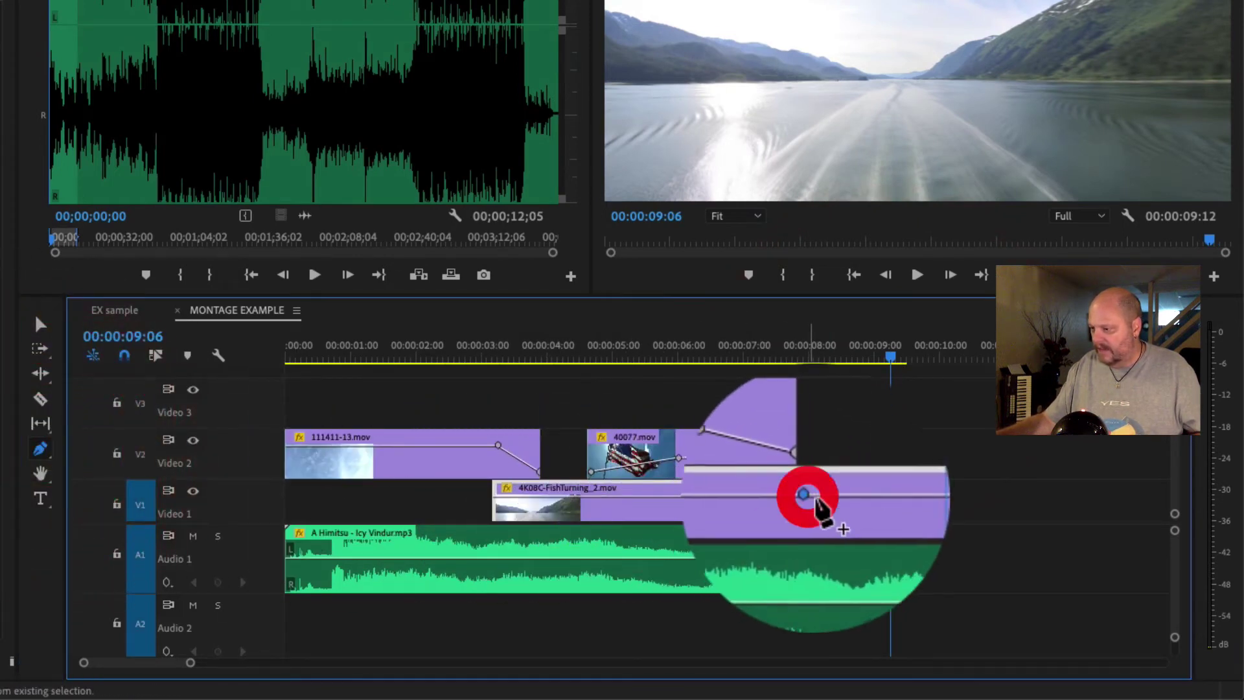
{"action": "mouse_move", "coordinate": [906, 499]}
{"action": "left_mouse_down"}
{"action": "mouse_move", "coordinate": [904, 548]}
{"action": "mouse_move", "coordinate": [903, 520]}
{"action": "left_mouse_up"}
{"action": "left_click_drag", "start_coordinate": [794, 356], "coordinate": [786, 353]}
{"action": "key", "text": "space"}
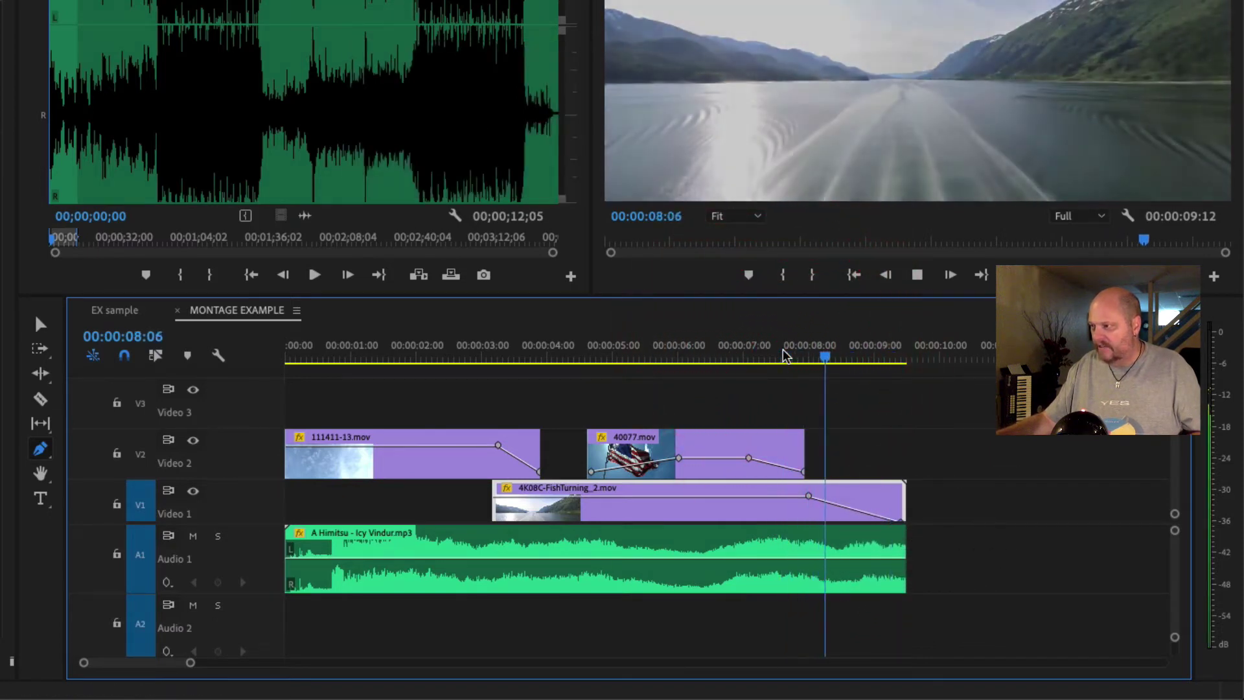
{"action": "key", "text": "space"}
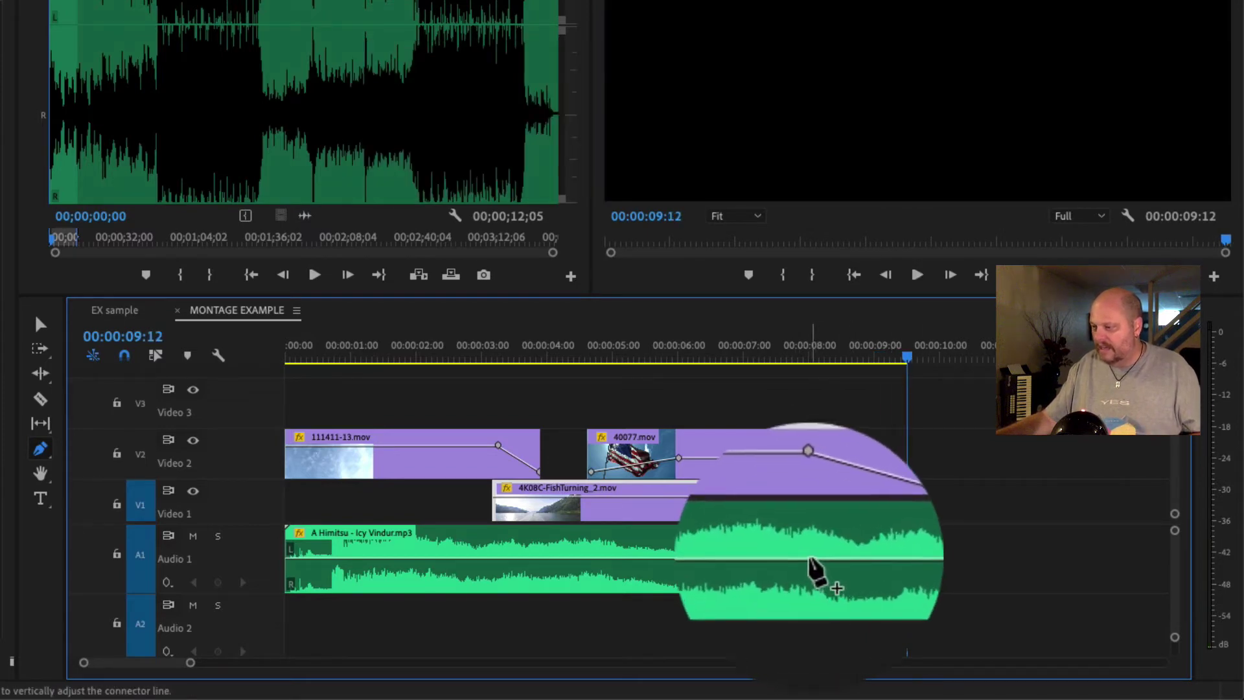
Fade the music clip on A1 from about 00:00:08:00 down to -oo dB at 00:00:09:10, and play the ending
{"action": "left_click", "coordinate": [810, 559]}
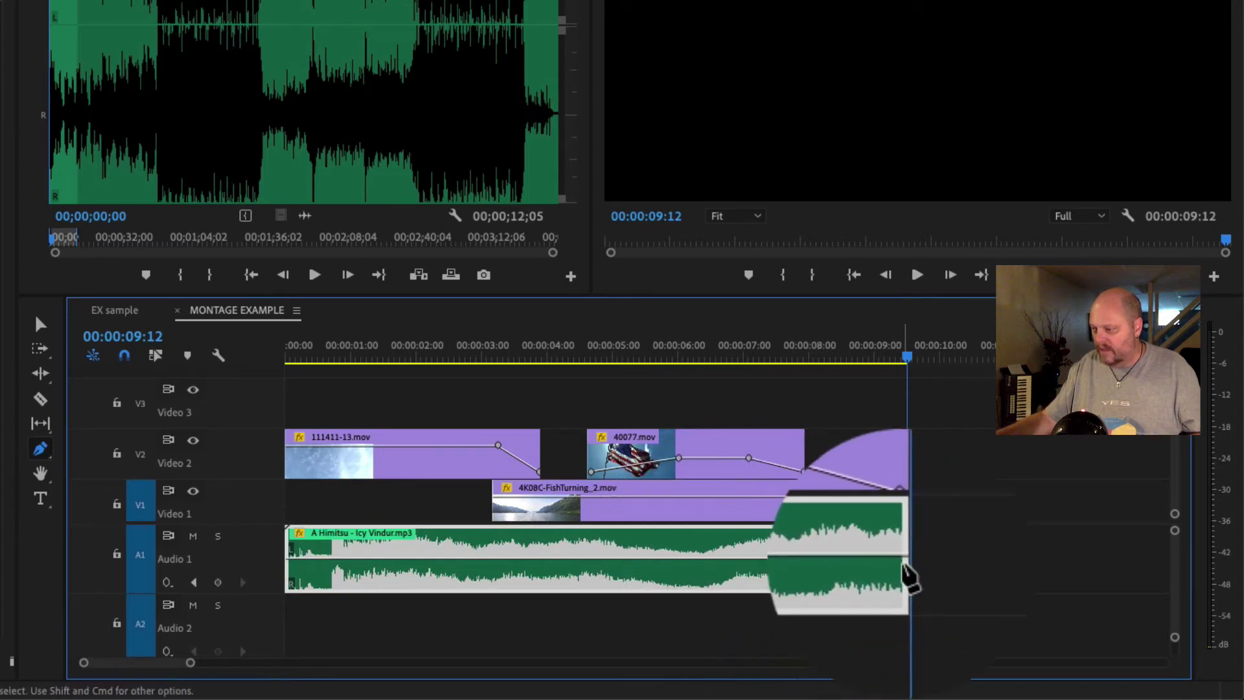
{"action": "left_click_drag", "start_coordinate": [903, 558], "coordinate": [903, 577]}
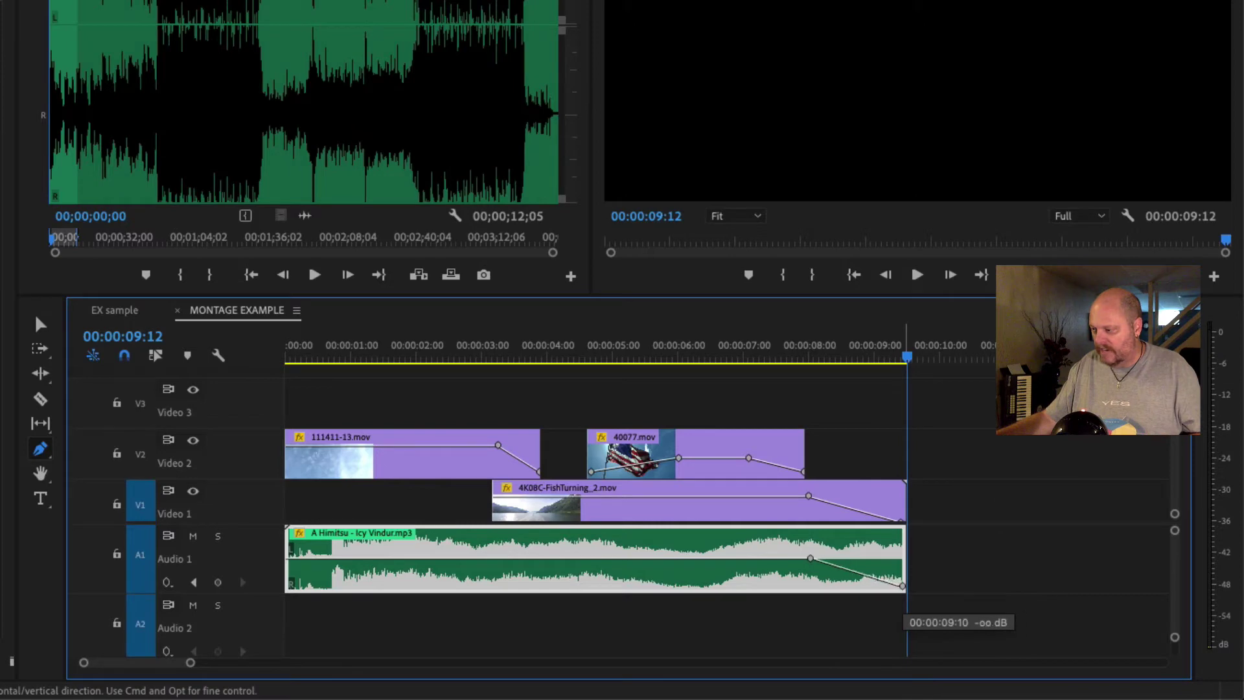
{"action": "left_click", "coordinate": [798, 355]}
{"action": "key", "text": "space"}
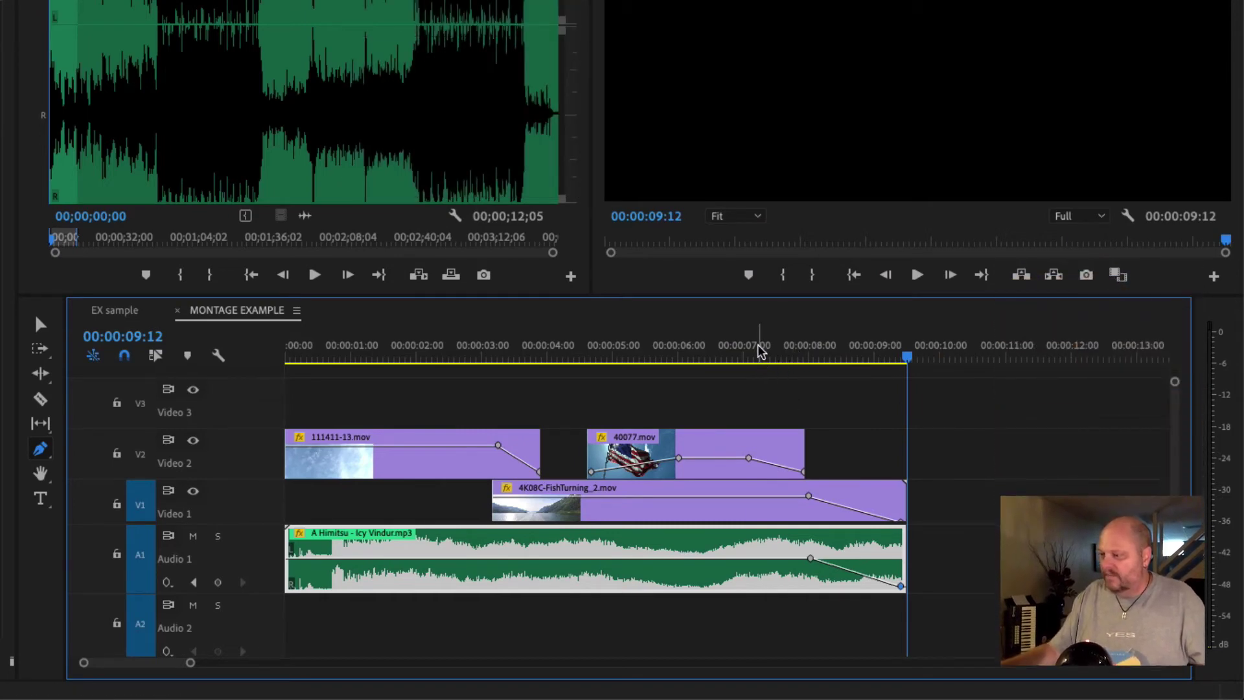
Return to the start of the sequence and play the opening airplane clip with the music to about 00:00:02:03
{"action": "left_click", "coordinate": [725, 354]}
{"action": "left_click", "coordinate": [724, 349]}
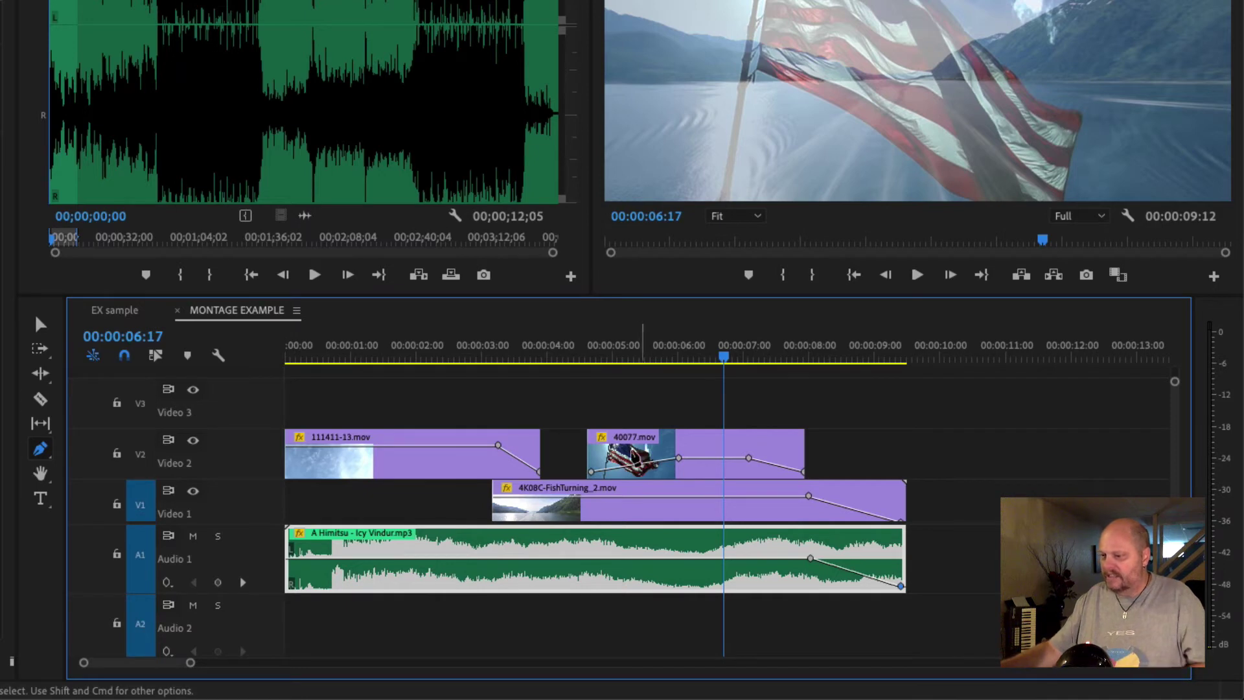
{"action": "left_click_drag", "start_coordinate": [333, 351], "coordinate": [212, 355]}
{"action": "key", "text": "space"}
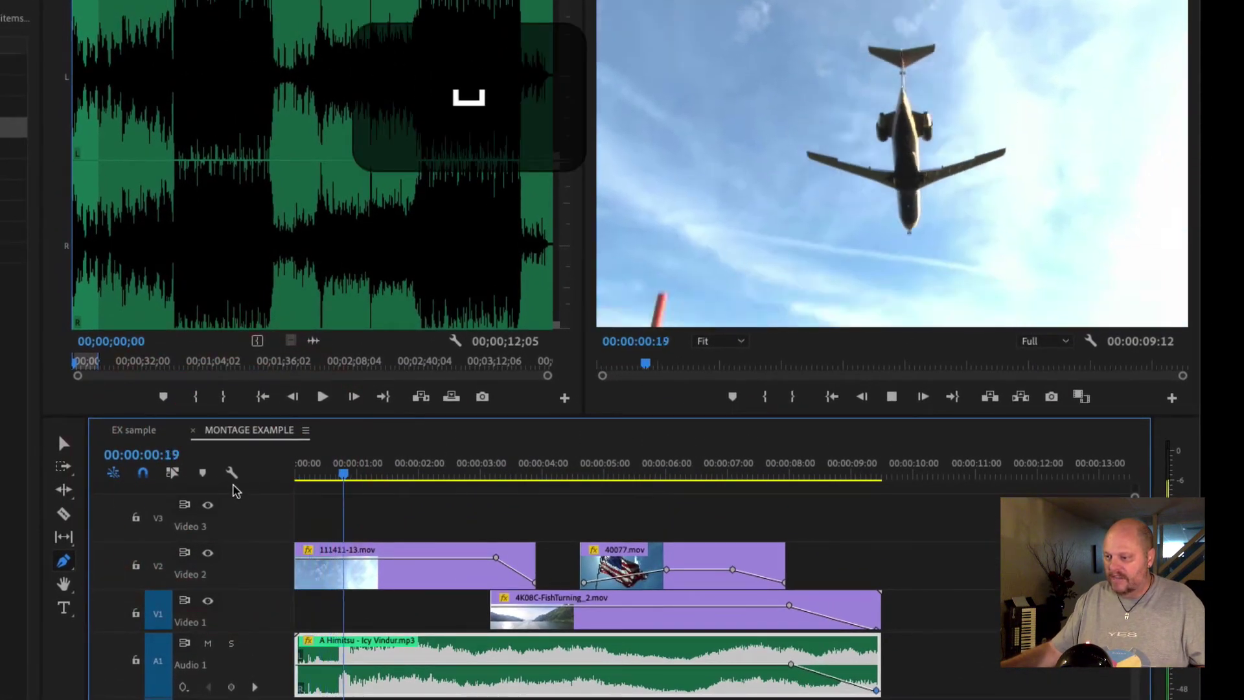
{"action": "key", "text": "space"}
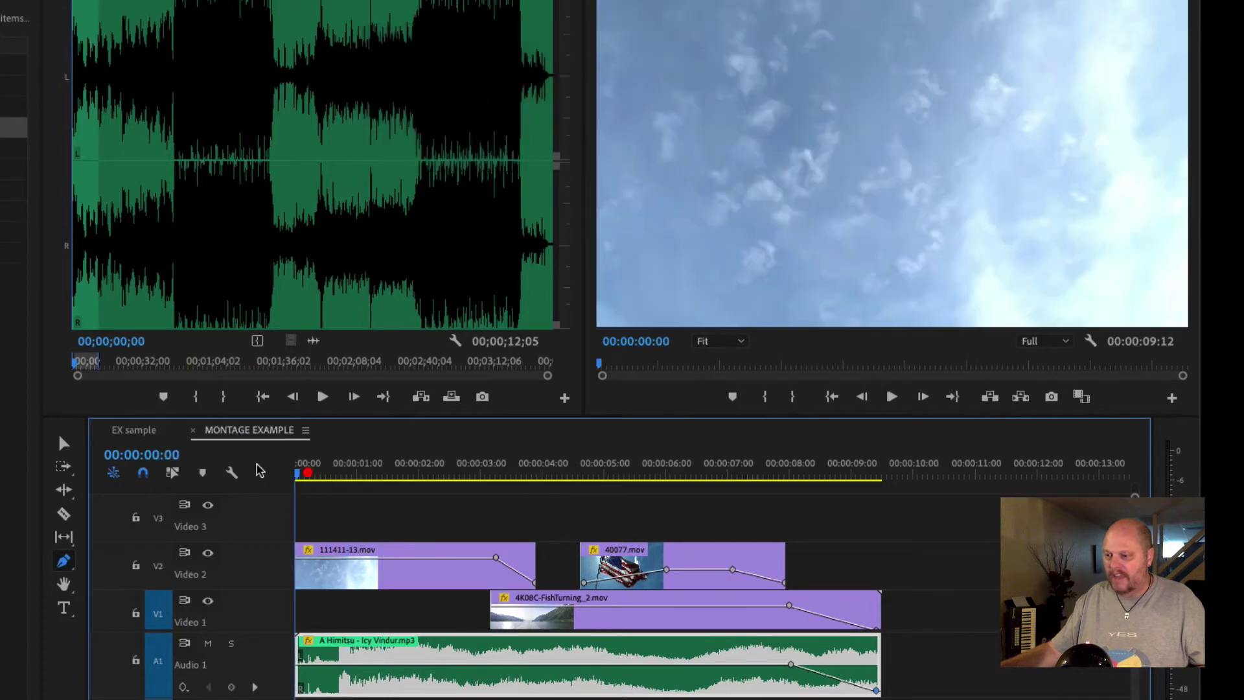
{"action": "left_click", "coordinate": [266, 465]}
{"action": "key", "text": "space"}
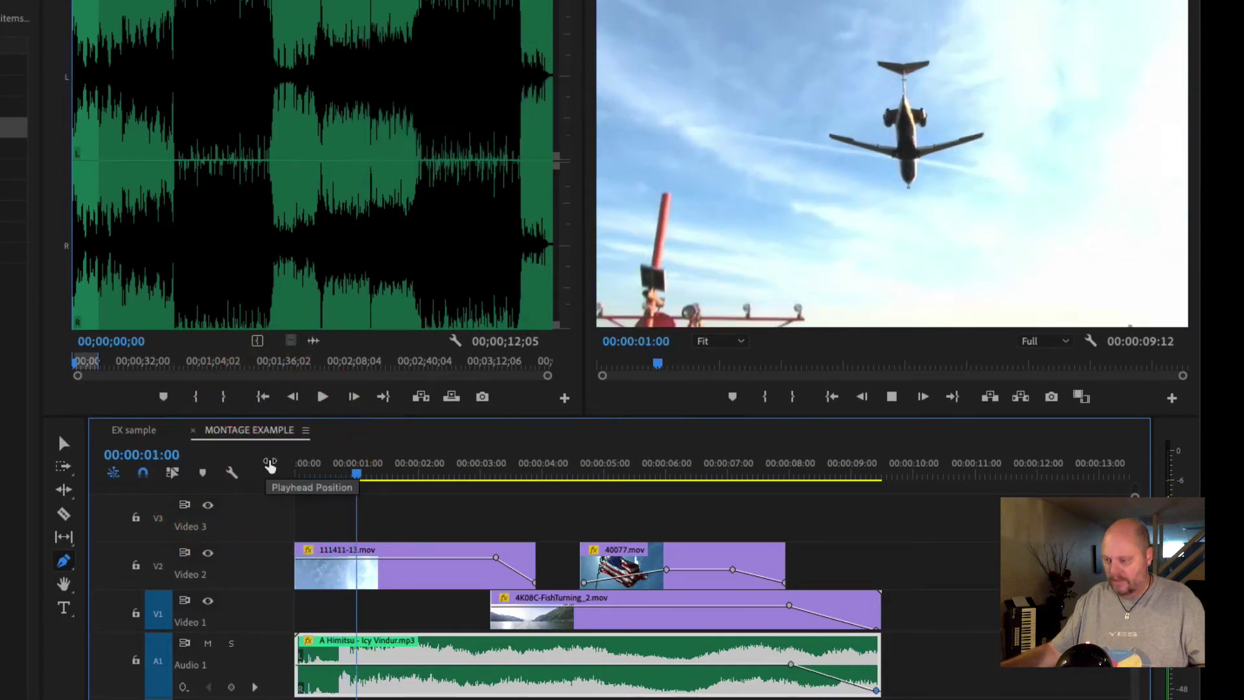
{"action": "key", "text": "space"}
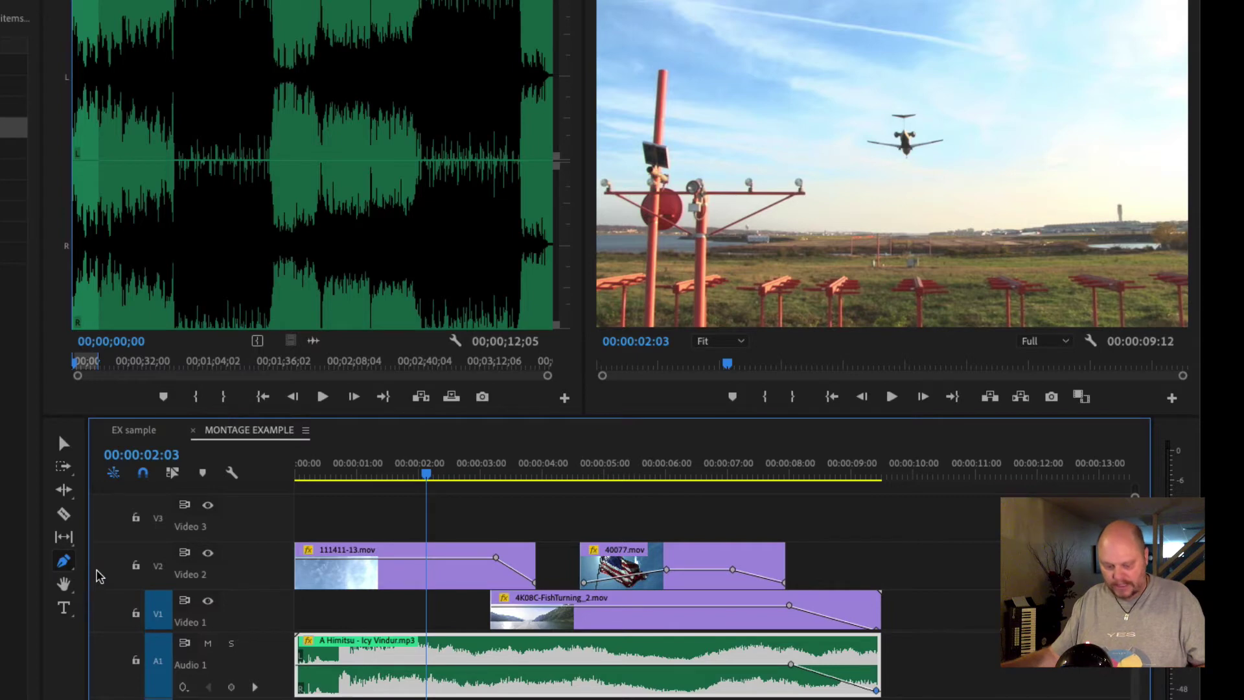
{"action": "key", "text": "v"}
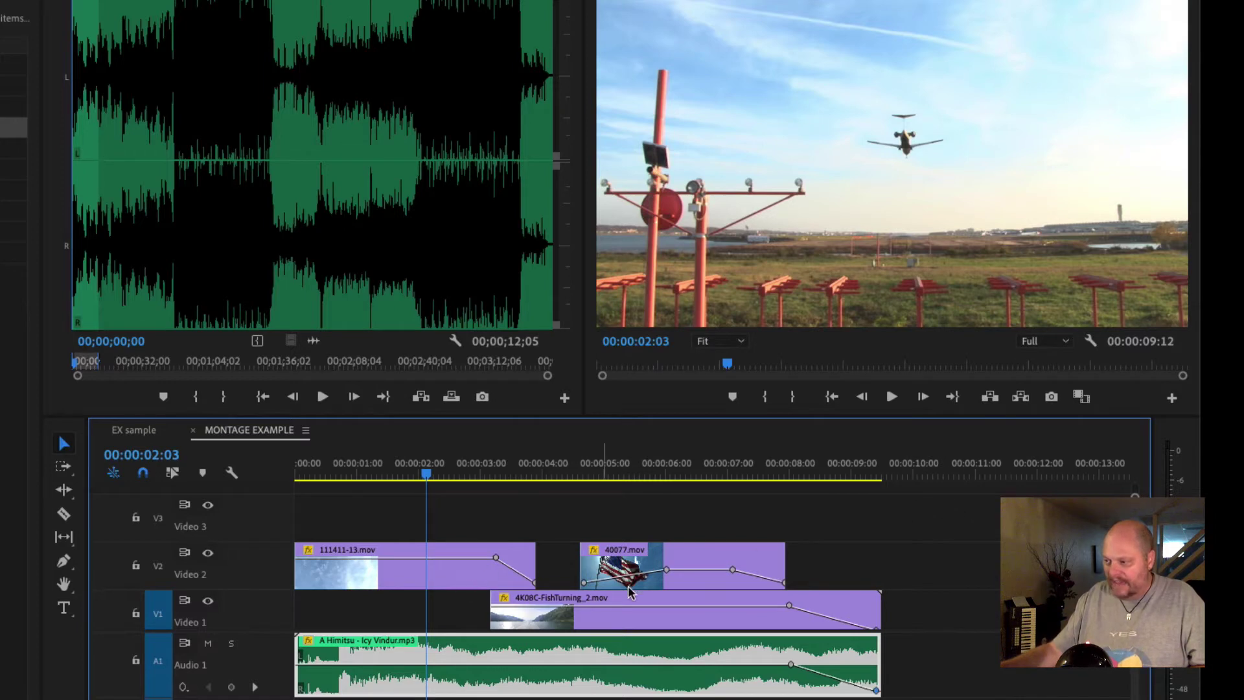
{"action": "mouse_move", "coordinate": [935, 507]}
{"action": "left_mouse_down"}
{"action": "mouse_move", "coordinate": [824, 560]}
{"action": "mouse_move", "coordinate": [711, 589]}
{"action": "mouse_move", "coordinate": [786, 591]}
{"action": "mouse_move", "coordinate": [519, 592]}
{"action": "mouse_move", "coordinate": [538, 604]}
{"action": "mouse_move", "coordinate": [523, 637]}
{"action": "mouse_move", "coordinate": [445, 597]}
{"action": "left_mouse_up"}
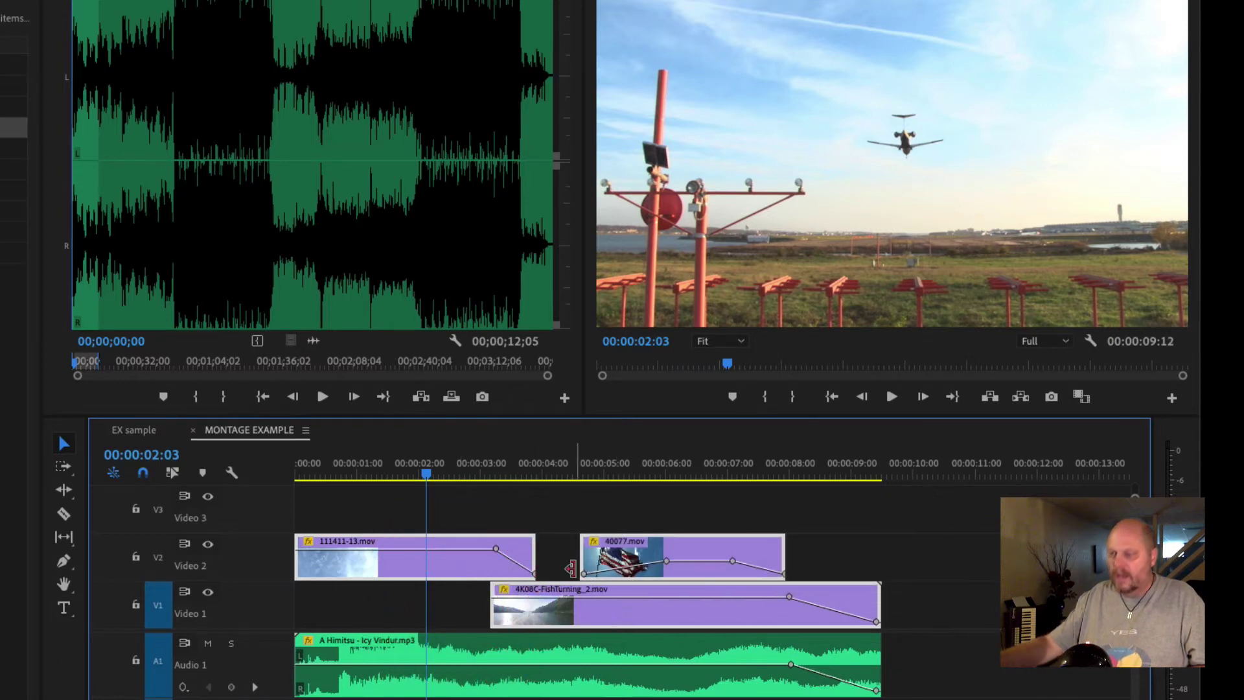
{"action": "left_click", "coordinate": [386, 515]}
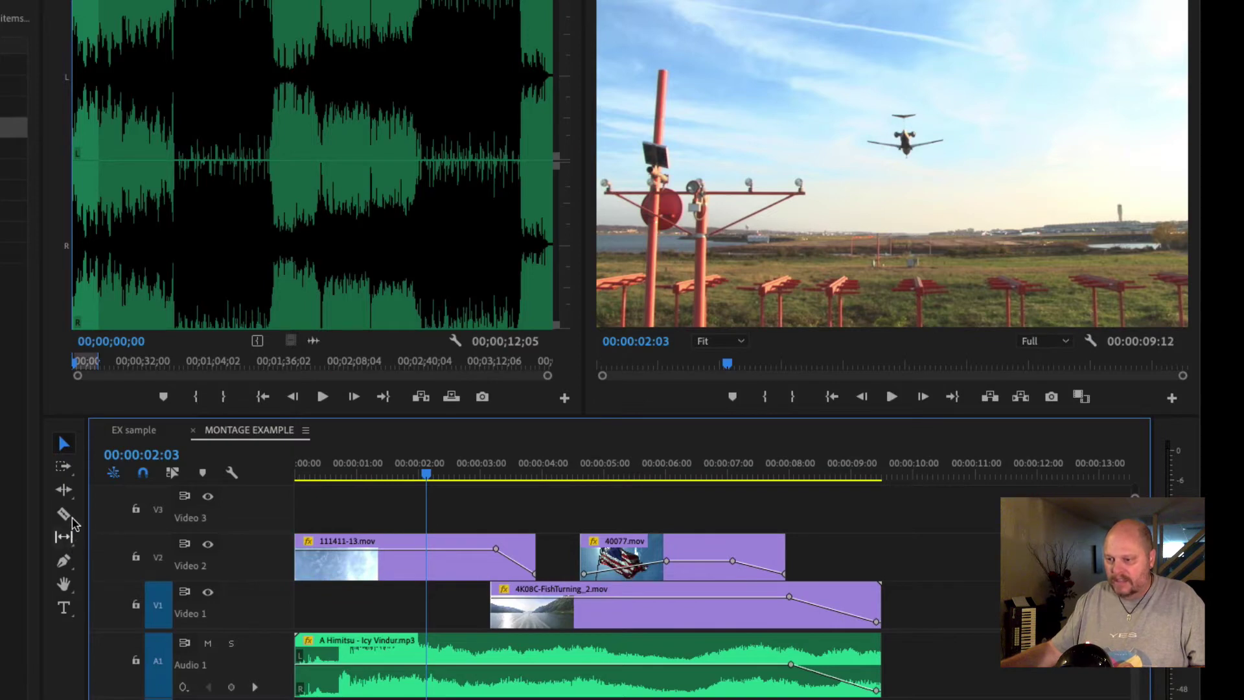
Select every clip in the sequence with the Track Select Forward tool and reduce the height of the video tracks
{"action": "left_click", "coordinate": [62, 465]}
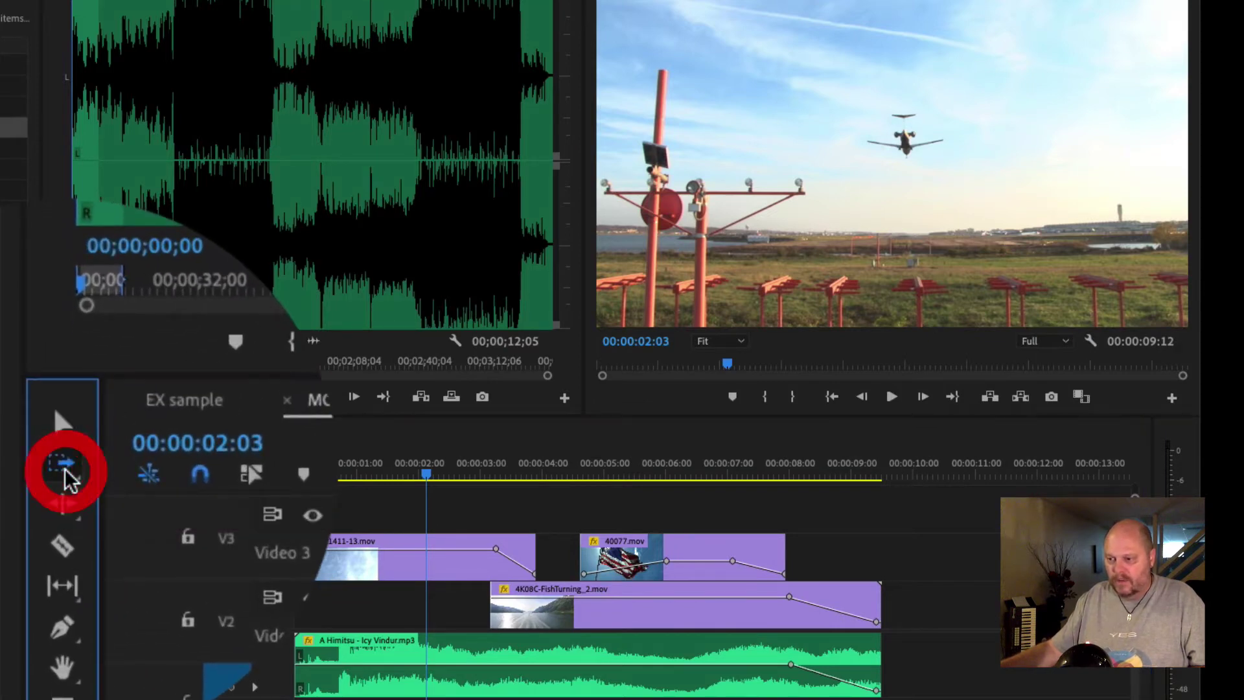
{"action": "left_click", "coordinate": [316, 495]}
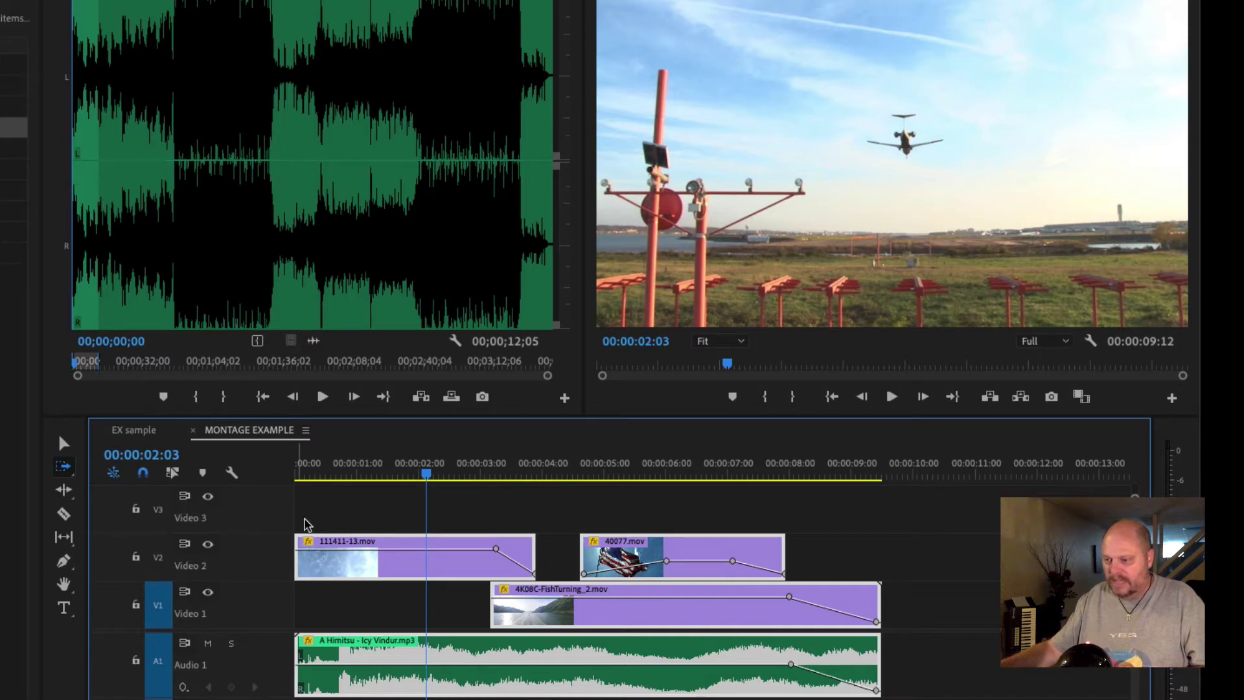
{"action": "left_click", "coordinate": [334, 515]}
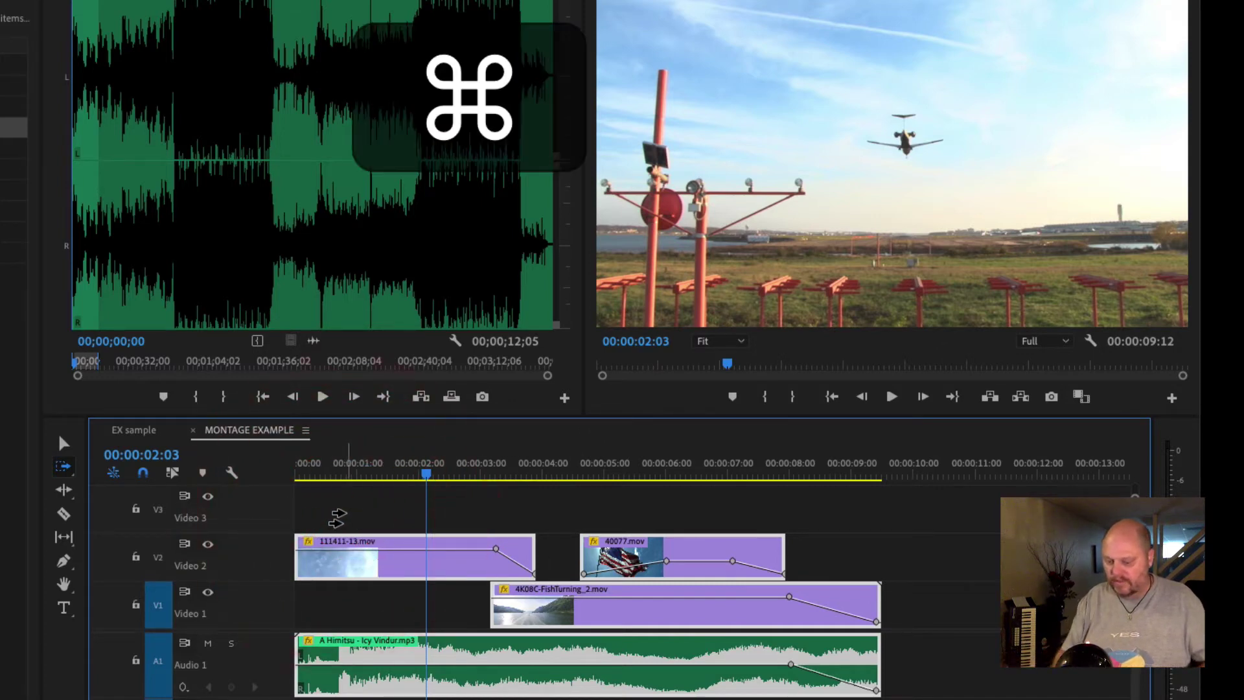
{"action": "key", "text": "super+minus"}
{"action": "key", "text": "super+minus"}
Try shifting all video clips and the music together to start at 00:00:02:03, and undo the move
{"action": "left_click", "coordinate": [371, 503]}
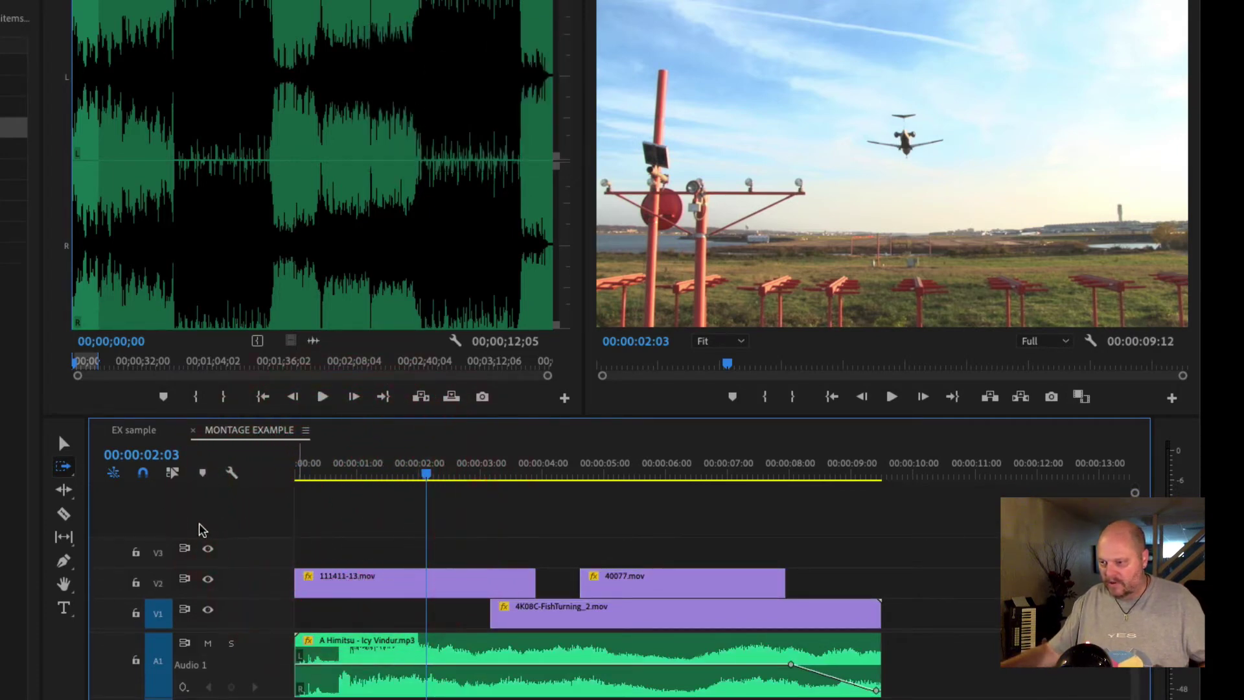
{"action": "left_click", "coordinate": [348, 504]}
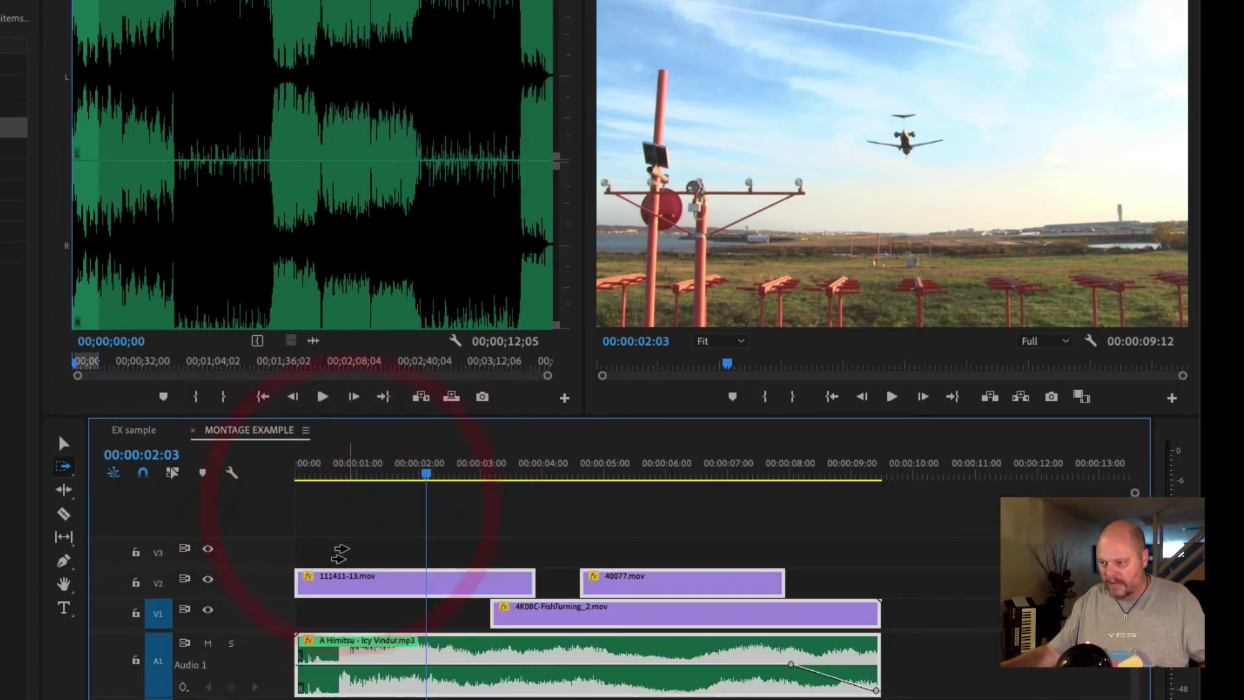
{"action": "left_click", "coordinate": [335, 547]}
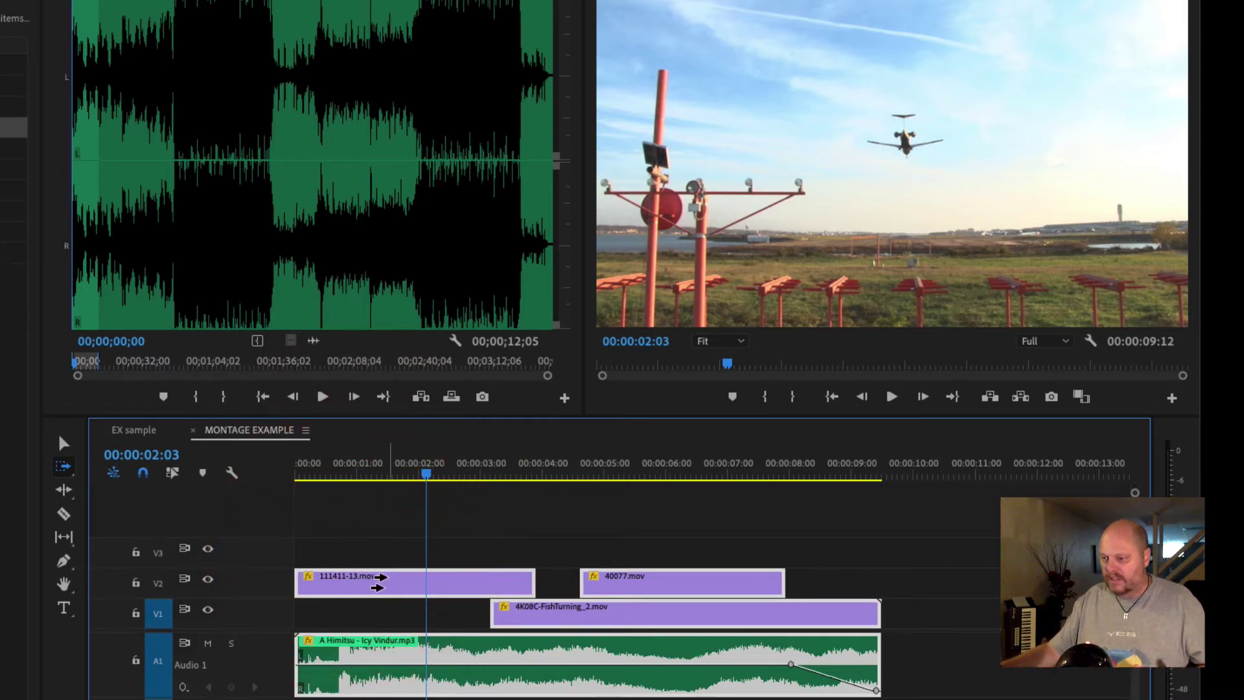
{"action": "left_click_drag", "start_coordinate": [379, 581], "coordinate": [506, 577]}
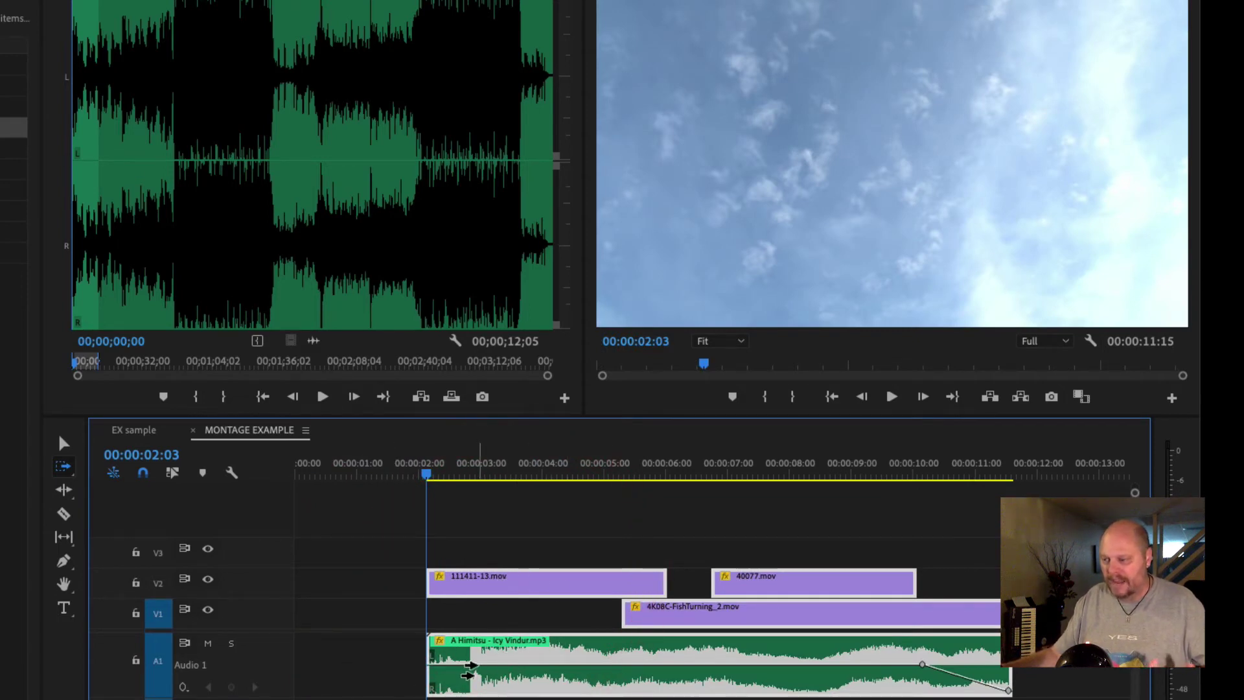
{"action": "key", "text": "super+z"}
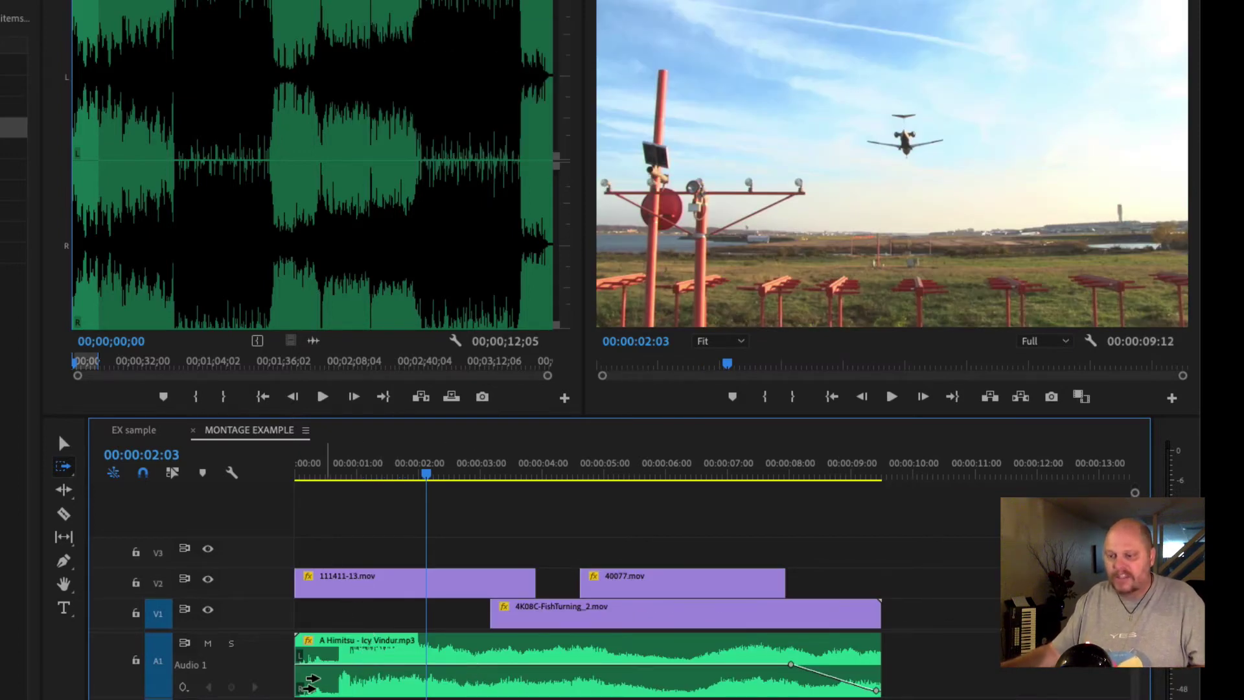
Lock track A1 and shift all three video clips forward in time so that they end at 00:00:10:05
{"action": "left_click", "coordinate": [135, 660]}
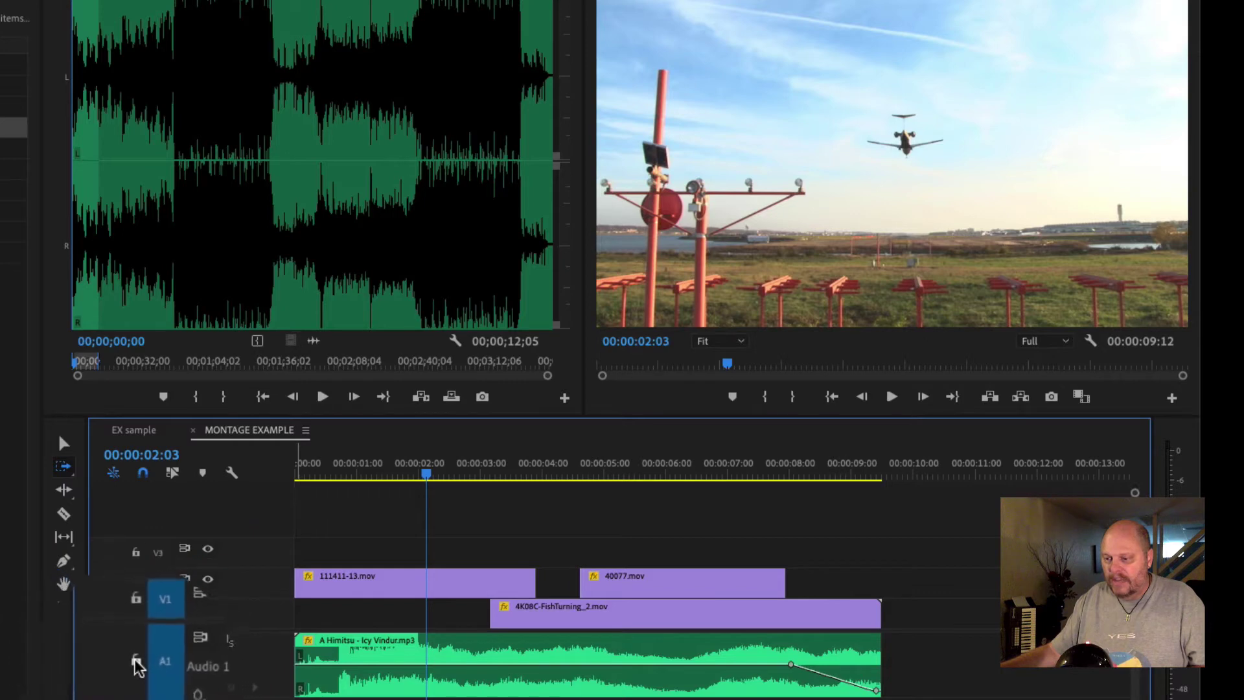
{"action": "left_click", "coordinate": [135, 660]}
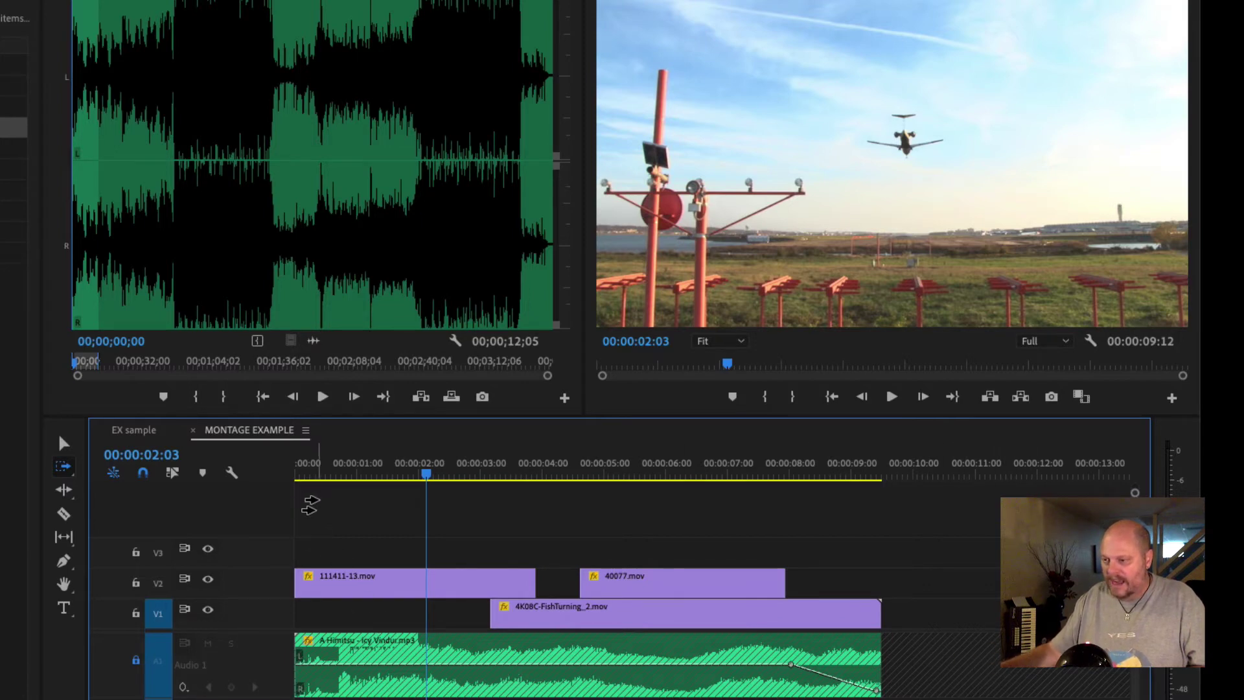
{"action": "left_click", "coordinate": [304, 552]}
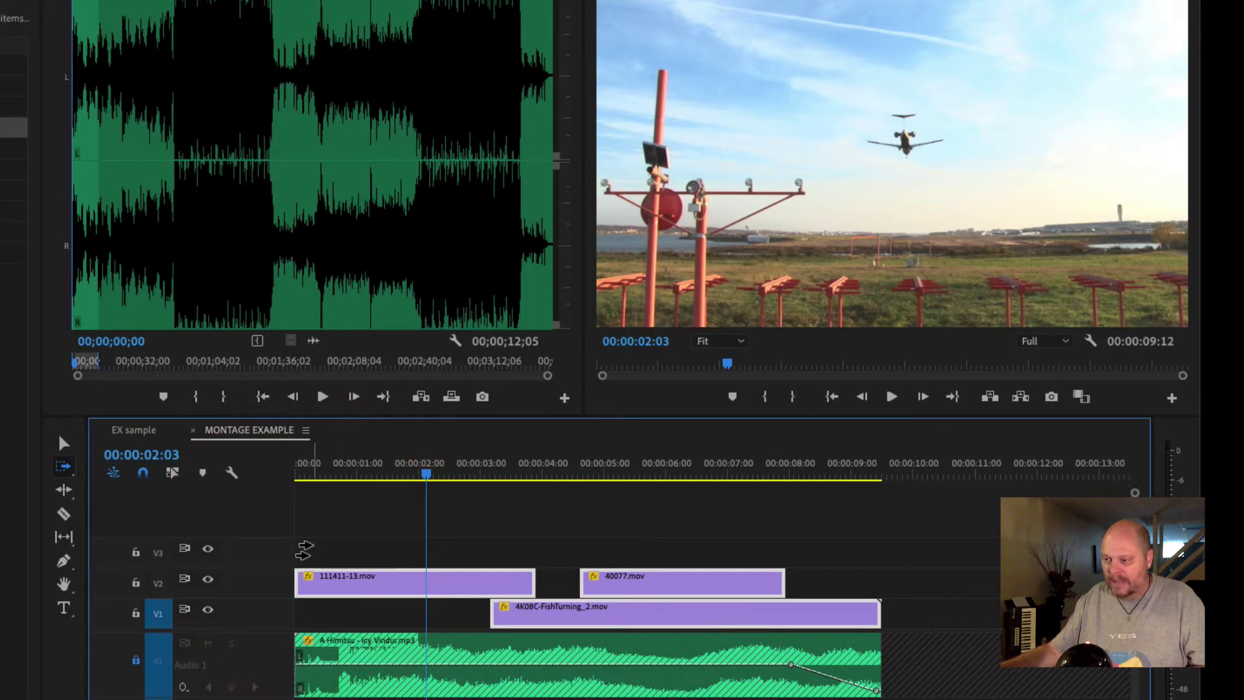
{"action": "left_click_drag", "start_coordinate": [318, 551], "coordinate": [361, 551]}
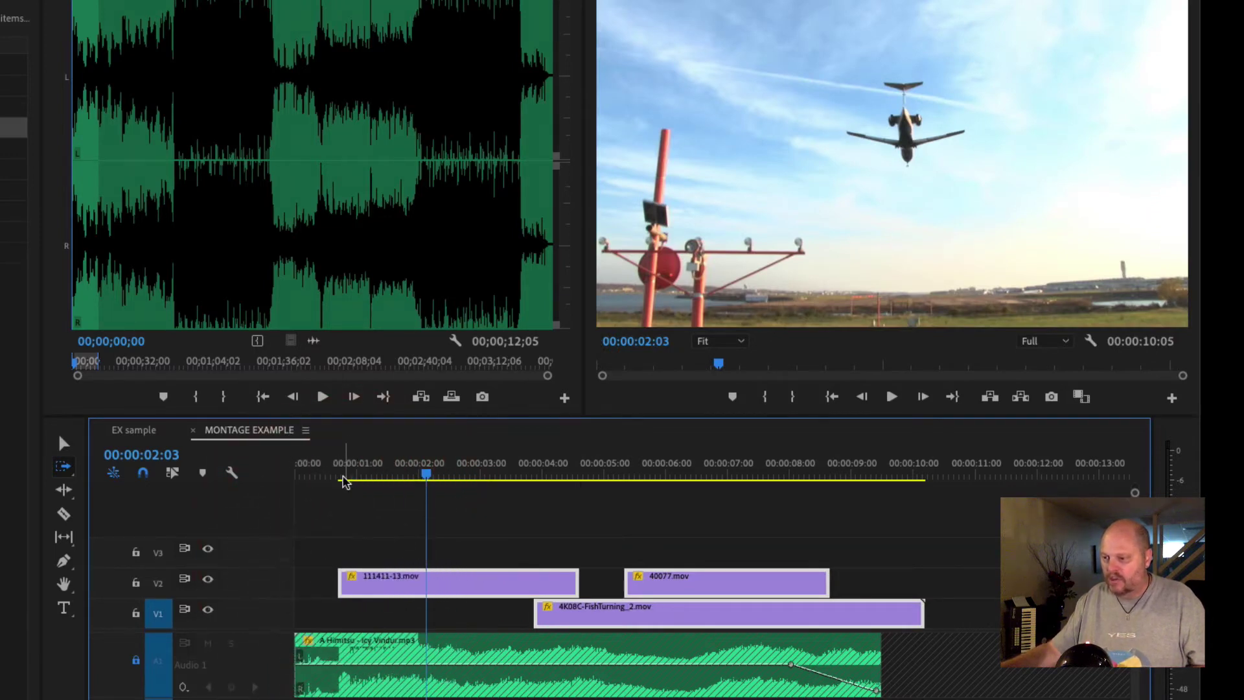
Play the shifted montage with the music from the start of the sequence to 00:00:09:18
{"action": "key", "text": "Home"}
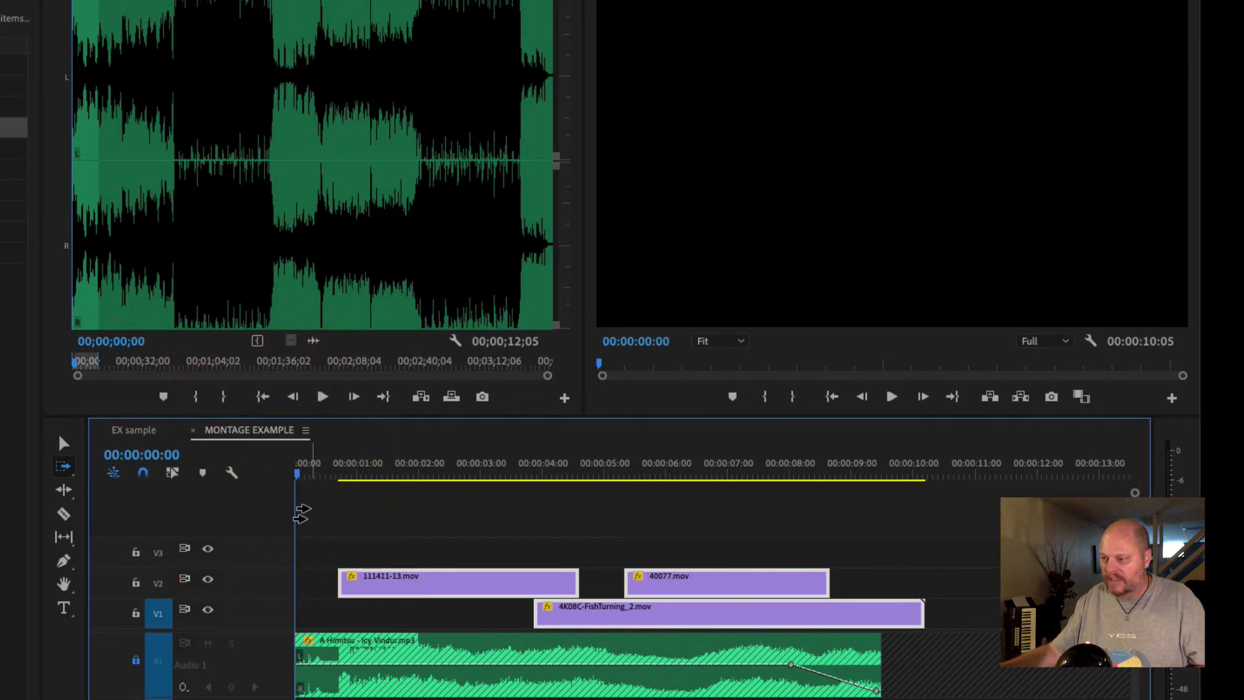
{"action": "key", "text": "space"}
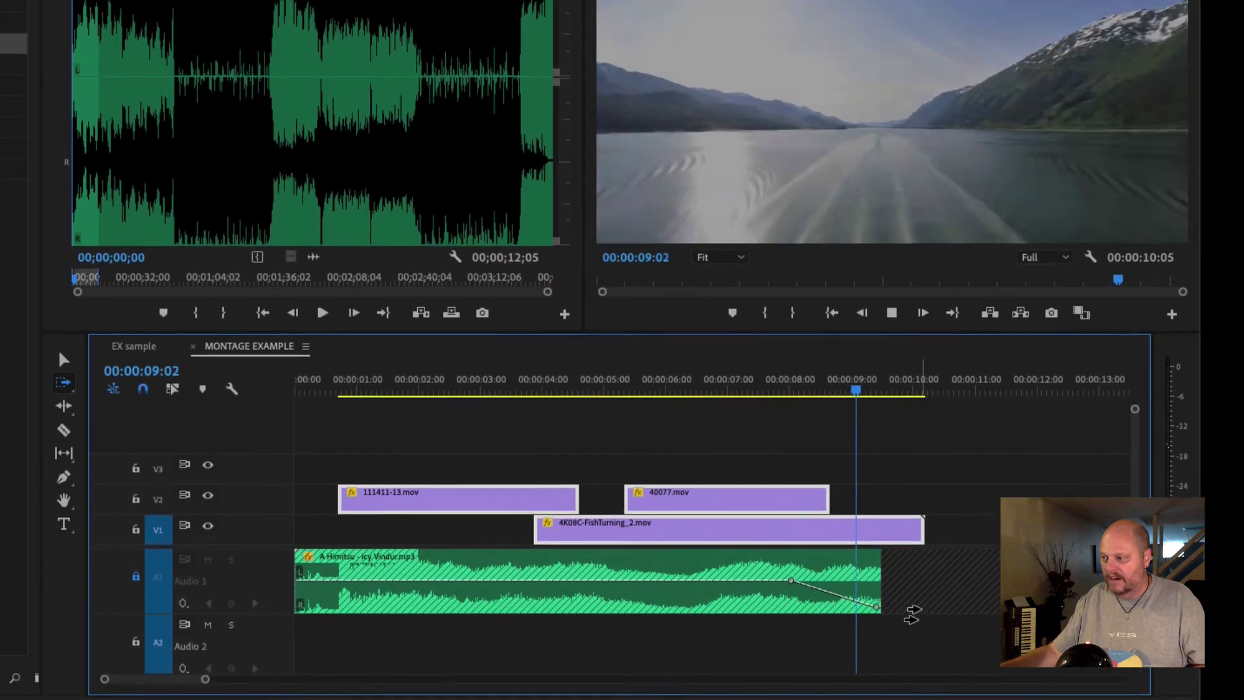
{"action": "key", "text": "space"}
Unlock track A1 and extend the music clip to end with 4K08C-FishTurning_2.mov at 00:00:10:05
{"action": "left_click", "coordinate": [135, 574]}
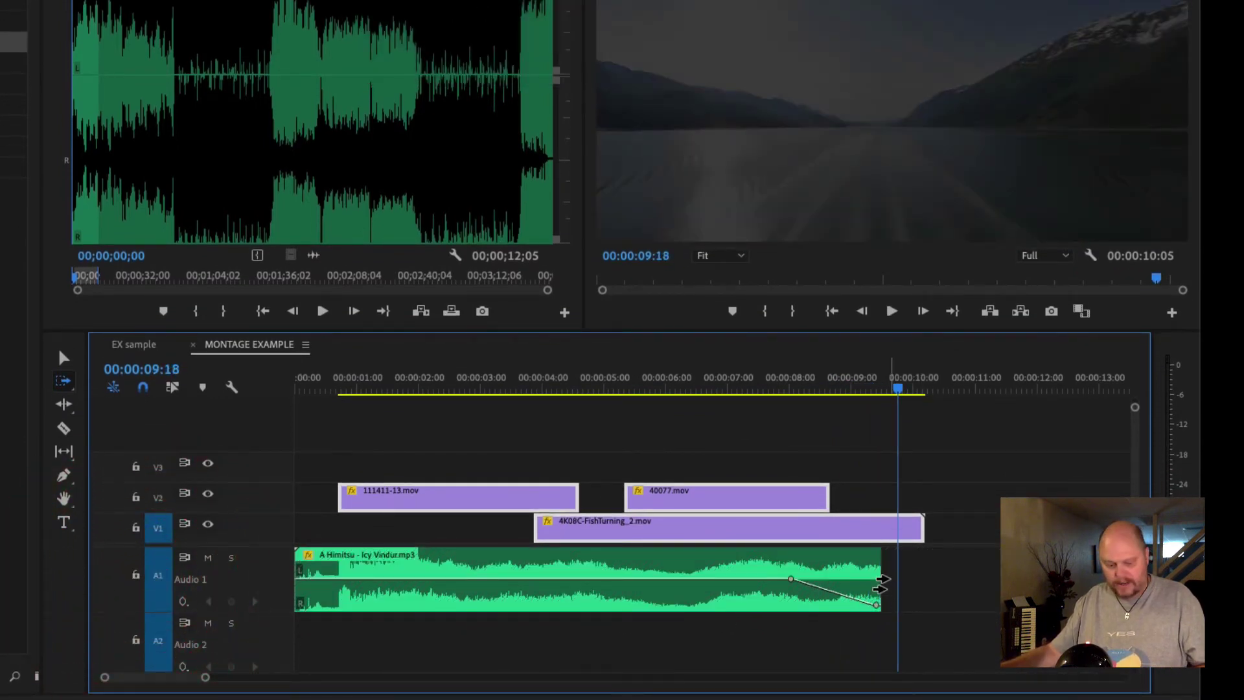
{"action": "key", "text": "v"}
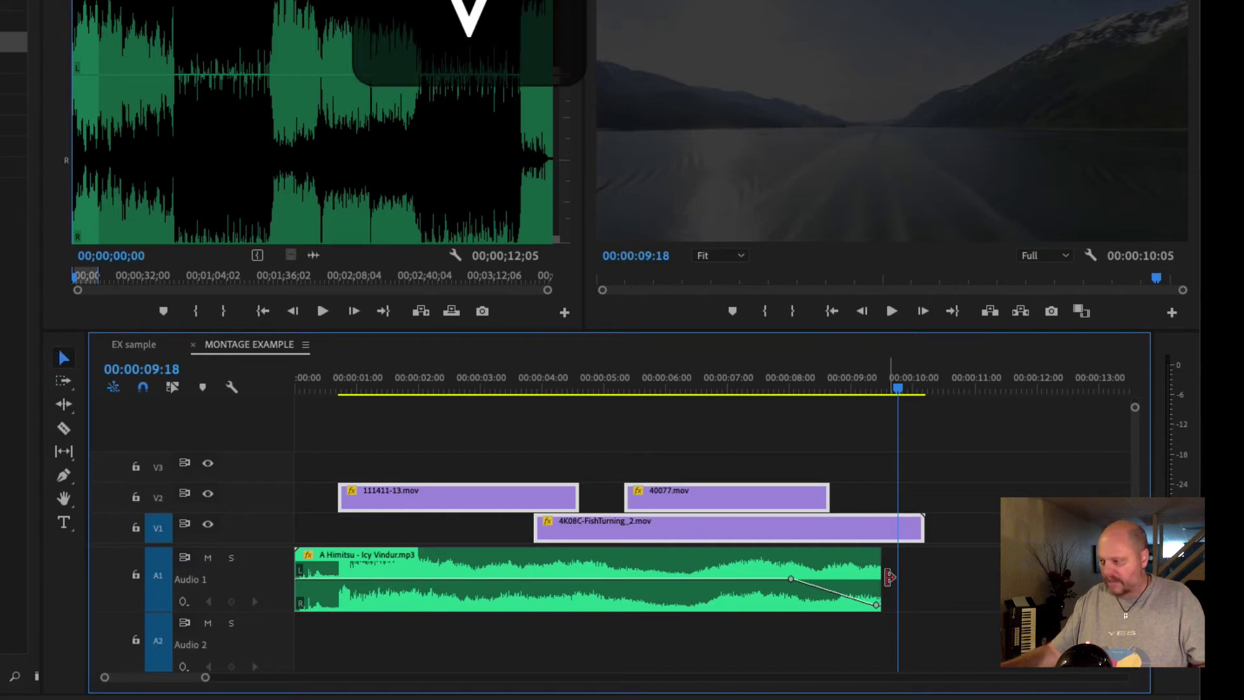
{"action": "left_click_drag", "start_coordinate": [889, 576], "coordinate": [925, 578]}
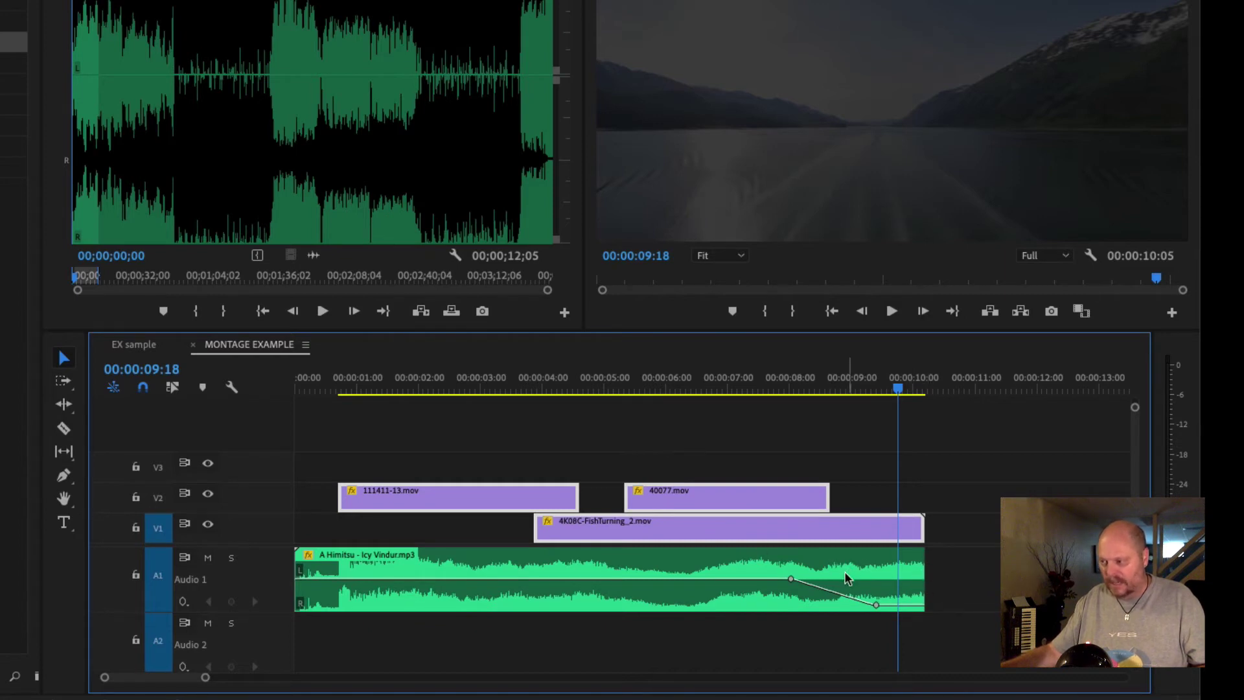
Delete both volume keyframes of the old fade on the music clip on A1
{"action": "left_click", "coordinate": [876, 607]}
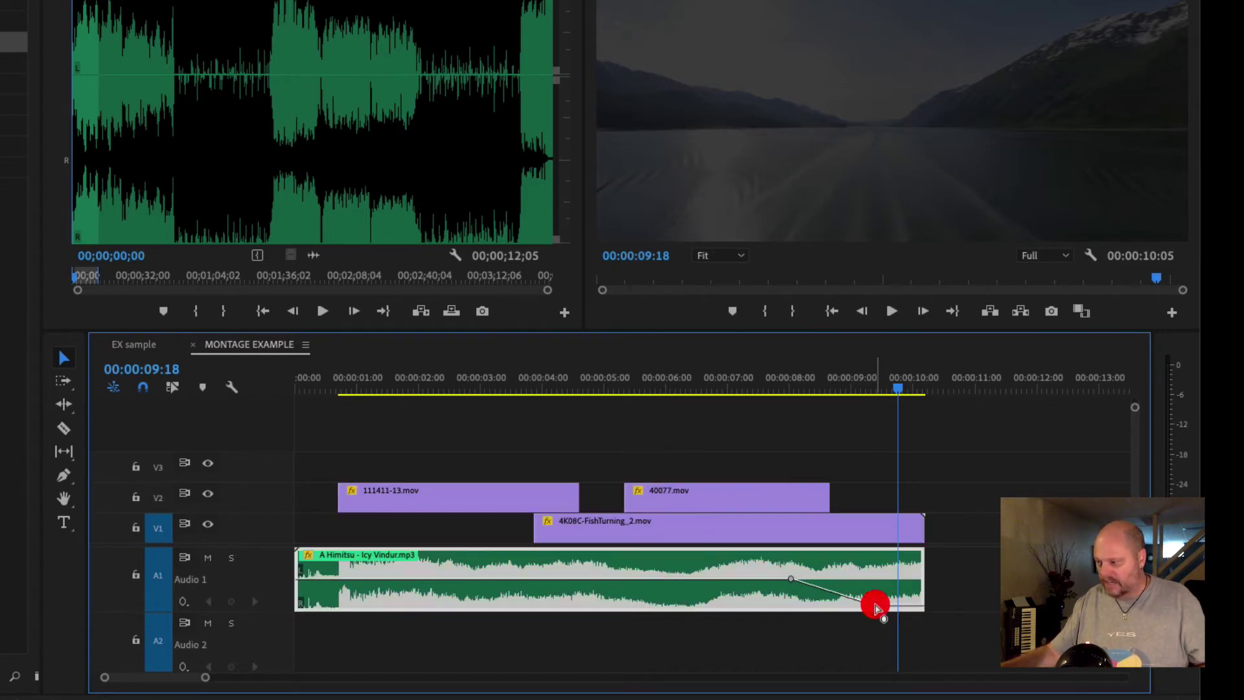
{"action": "key", "text": "BackSpace"}
{"action": "left_click", "coordinate": [792, 579]}
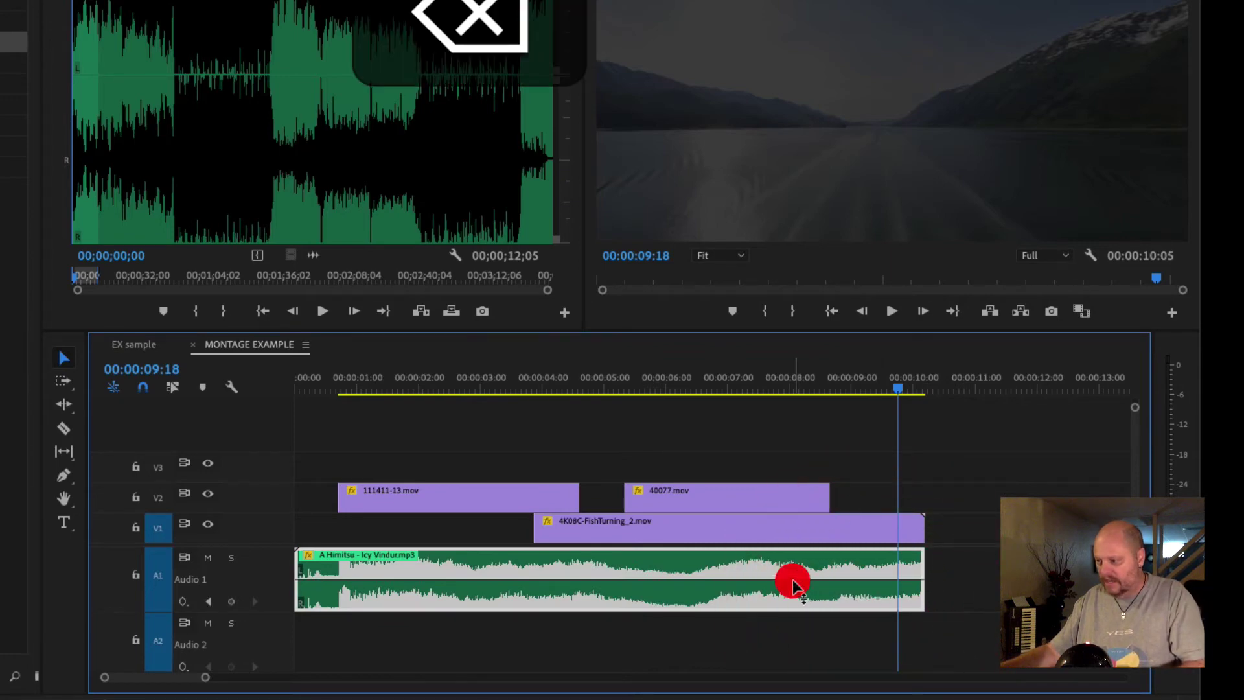
{"action": "key", "text": "BackSpace"}
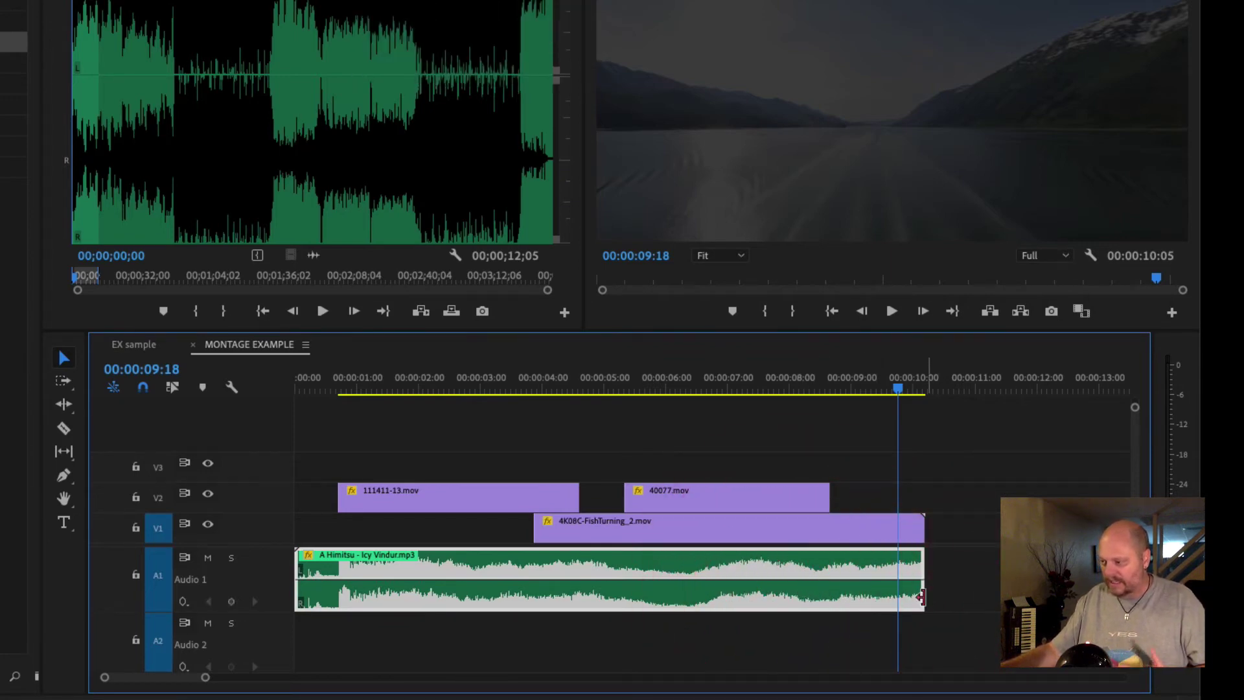
Shorten the music clip to add the default transition at its end, and extend it back to 00:00:10:05
{"action": "left_click_drag", "start_coordinate": [921, 596], "coordinate": [825, 599]}
{"action": "left_click", "coordinate": [829, 574], "text": "ctrl"}
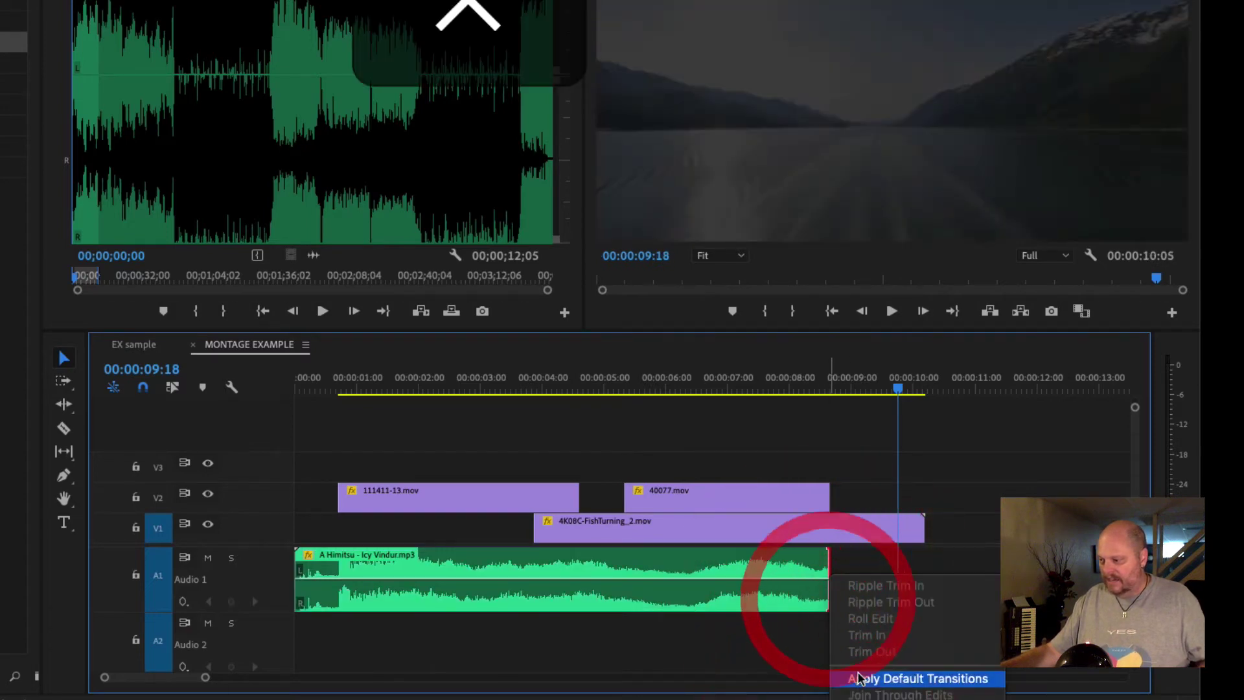
{"action": "left_click", "coordinate": [855, 674]}
{"action": "left_click_drag", "start_coordinate": [829, 570], "coordinate": [925, 557]}
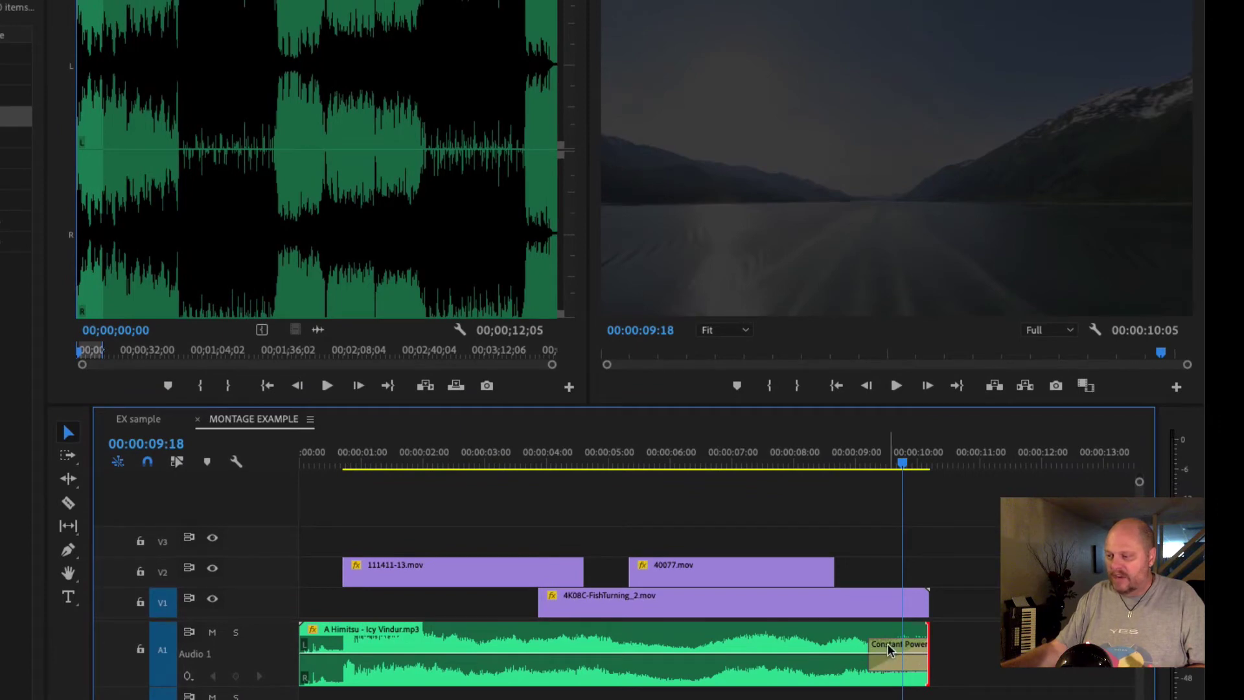
Replace the Constant Power transition on the music clip with a Pen tool volume fade from about 00:00:09:05 to the clip's end
{"action": "left_click", "coordinate": [69, 550]}
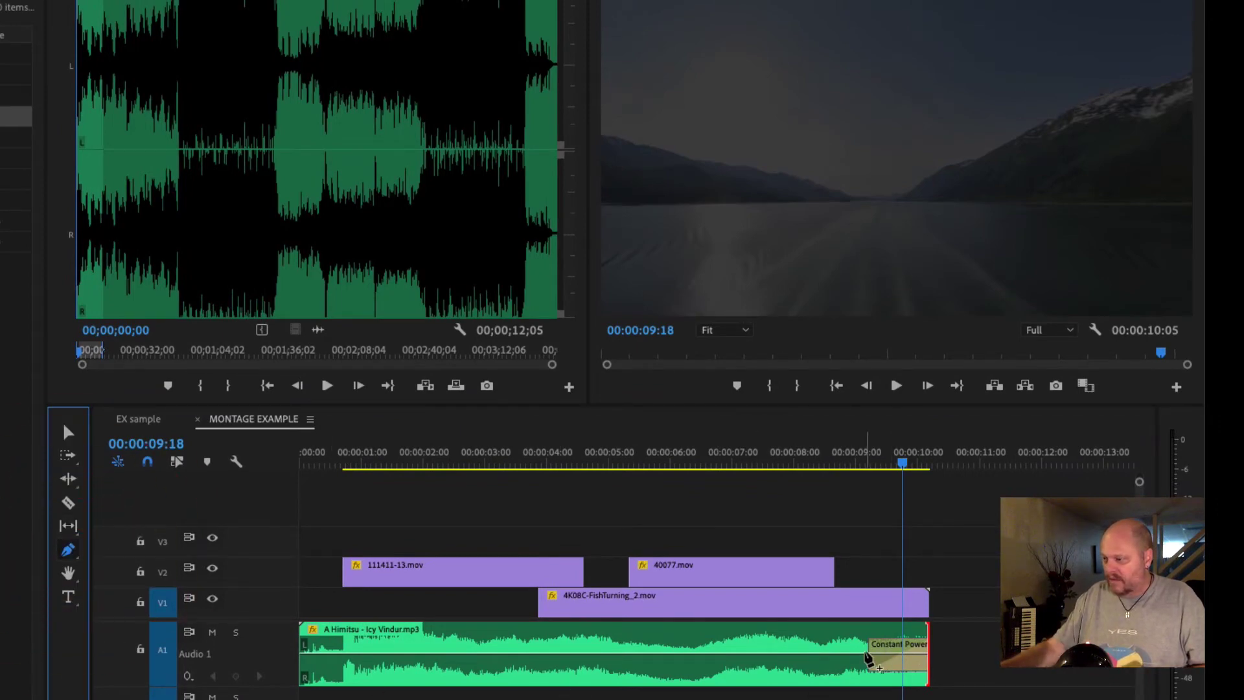
{"action": "left_click", "coordinate": [868, 653]}
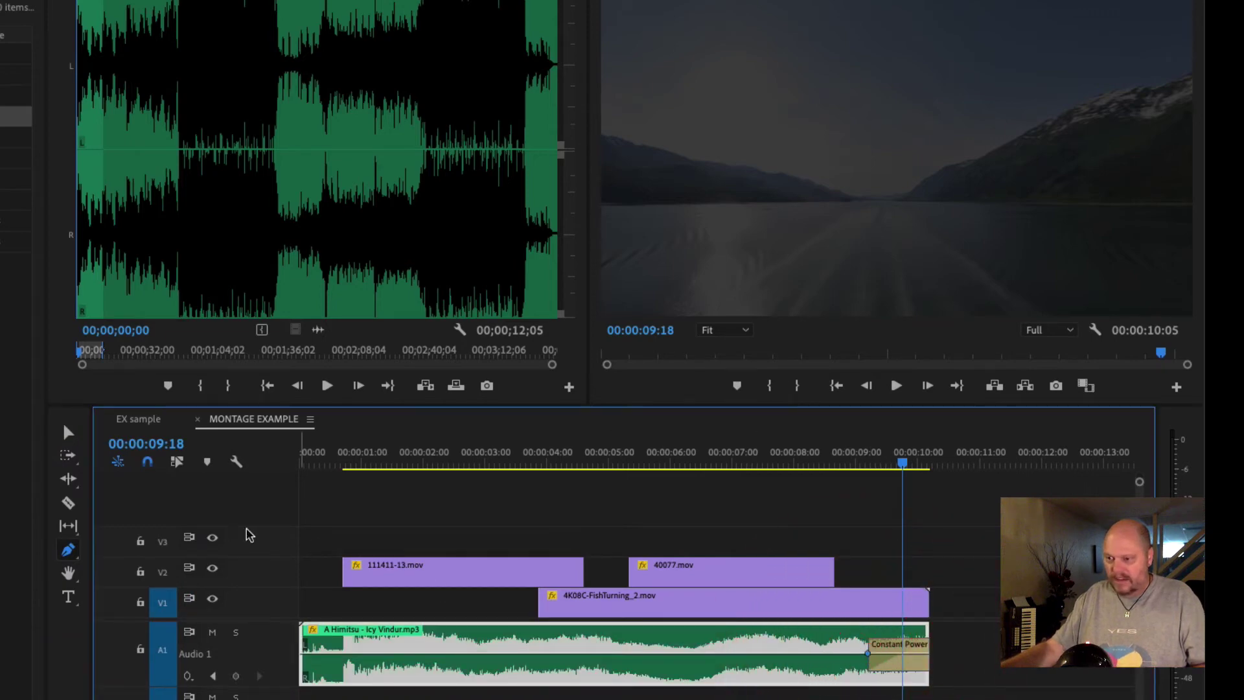
{"action": "left_click", "coordinate": [69, 433]}
{"action": "left_click", "coordinate": [907, 663]}
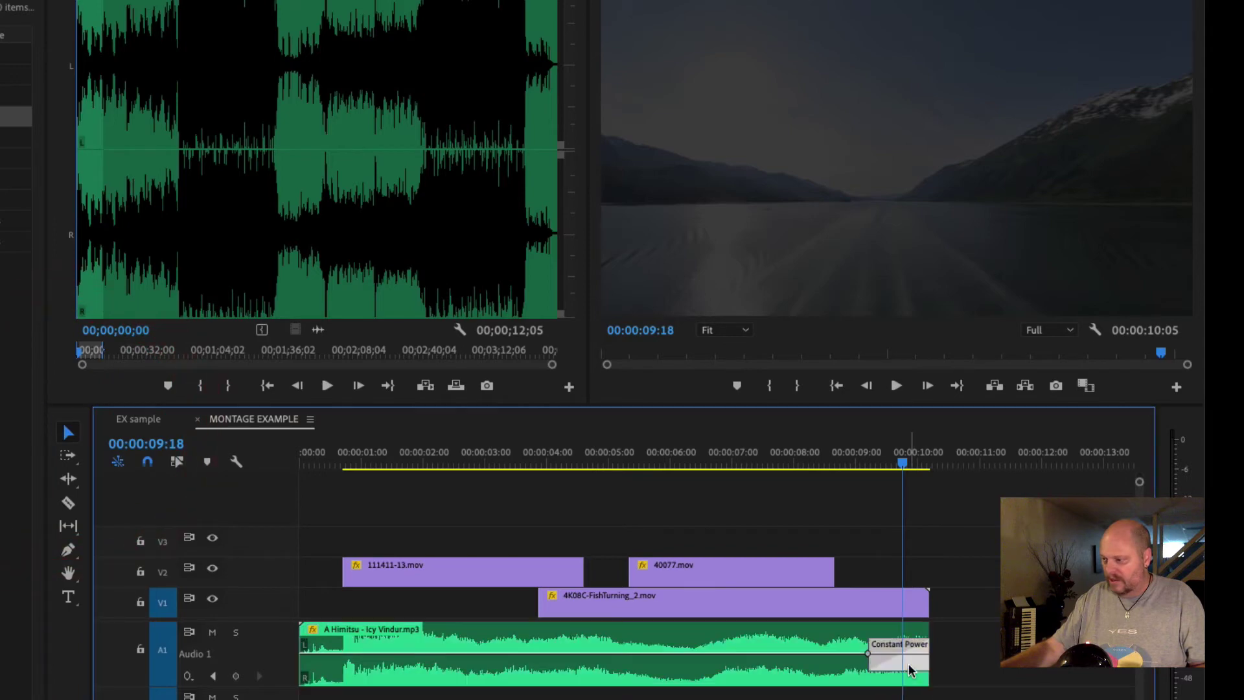
{"action": "key", "text": "BackSpace"}
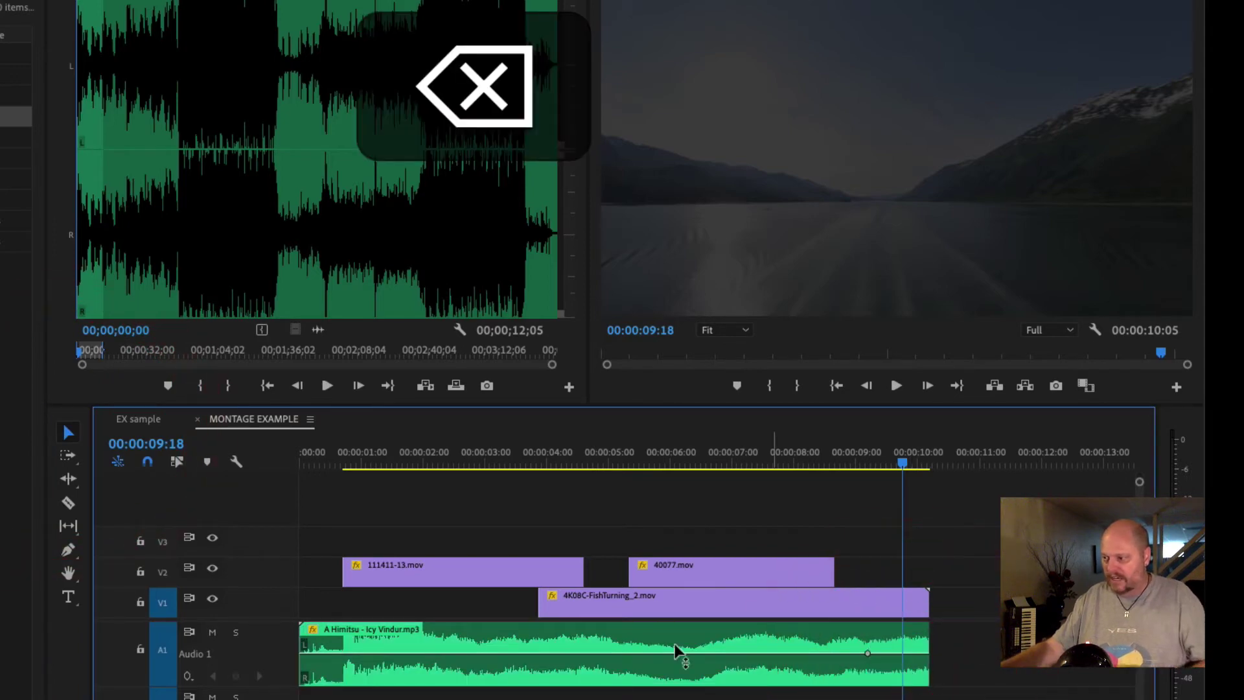
{"action": "left_click", "coordinate": [68, 550]}
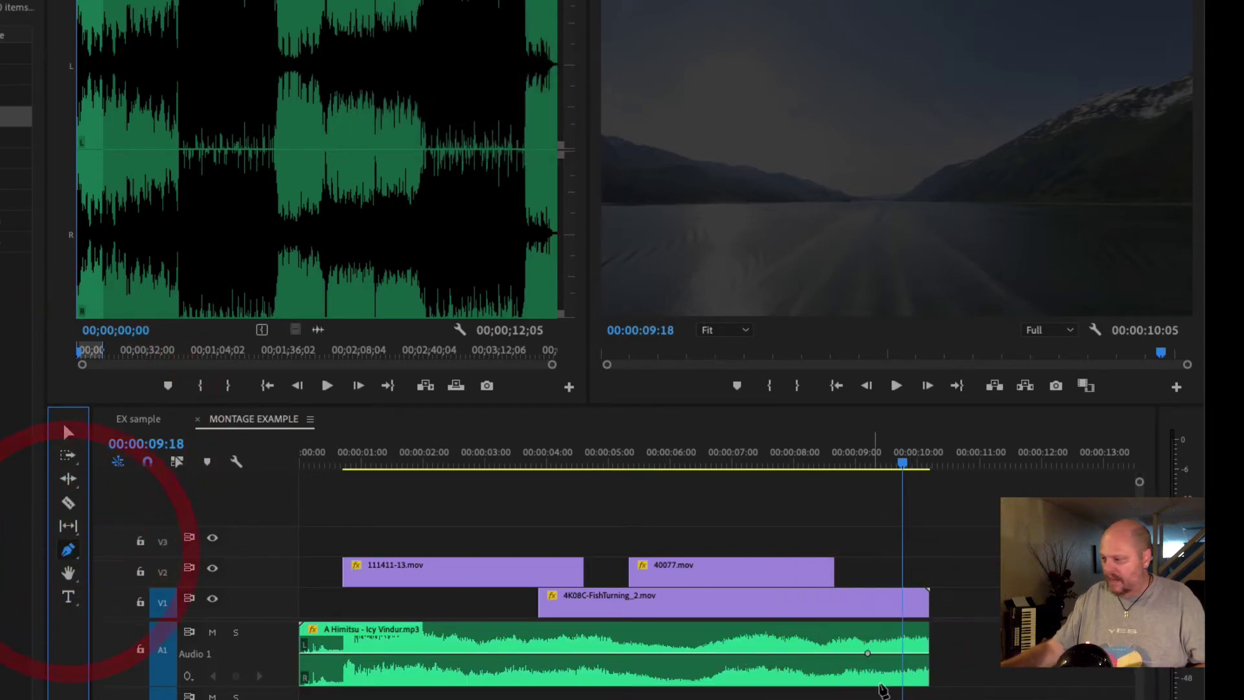
{"action": "left_click", "coordinate": [928, 656]}
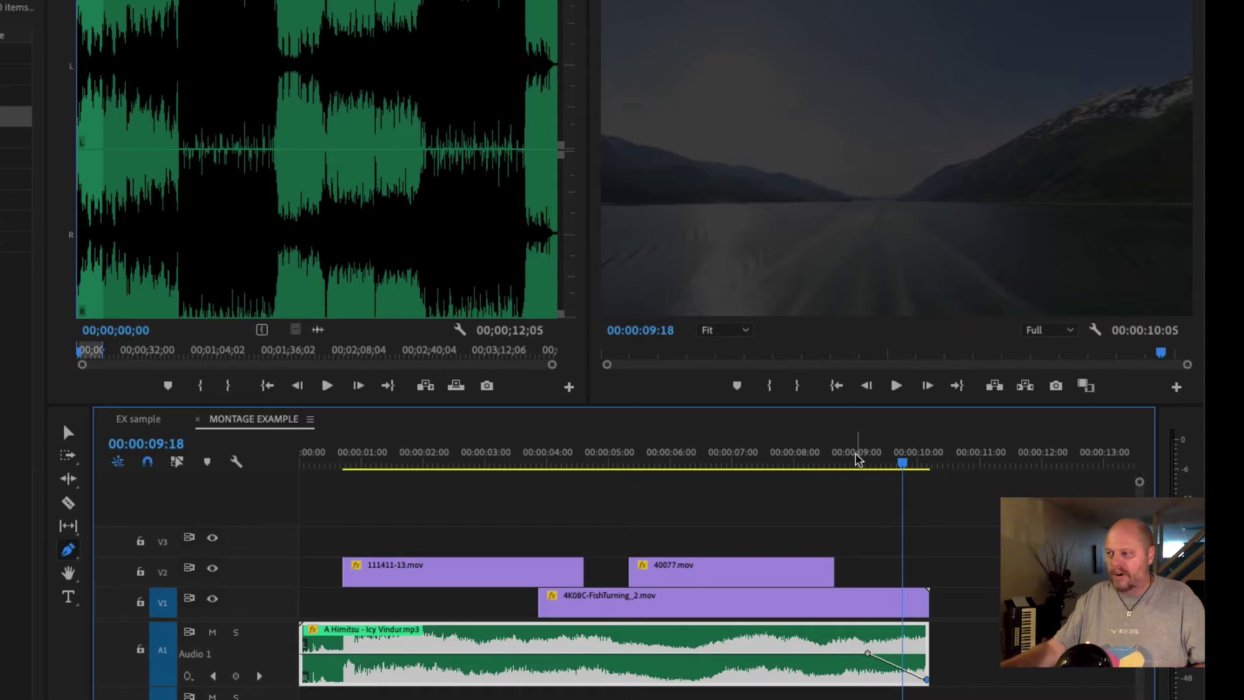
Play the ending from about 00:00:08:18 to check the fades, and review the blended flag clip around 00:00:06:12
{"action": "left_click", "coordinate": [839, 463]}
{"action": "key", "text": "space"}
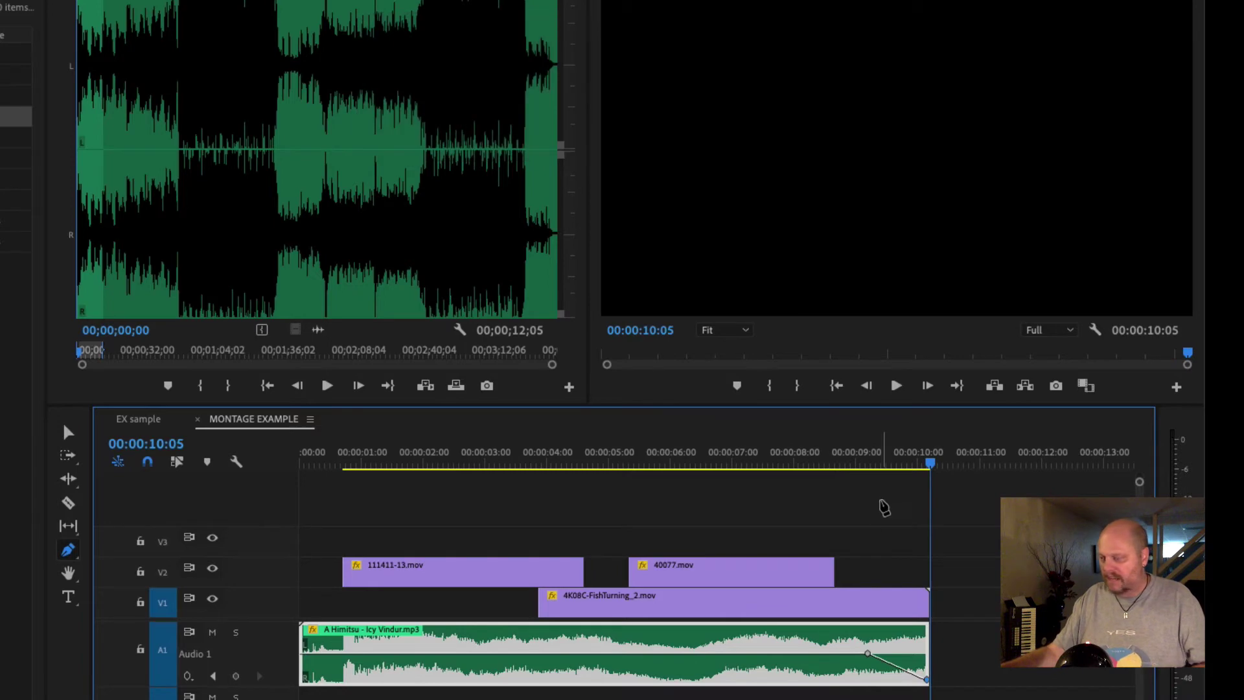
{"action": "left_click", "coordinate": [852, 464]}
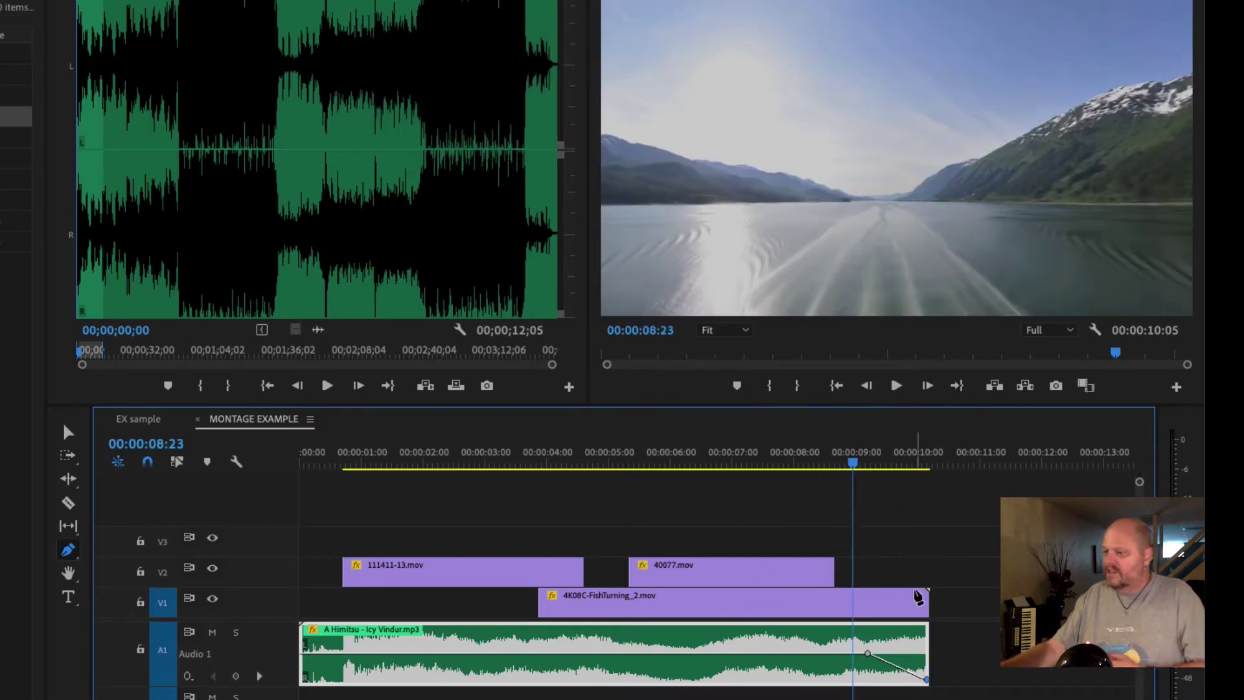
{"action": "left_click", "coordinate": [675, 464]}
{"action": "left_click", "coordinate": [751, 463]}
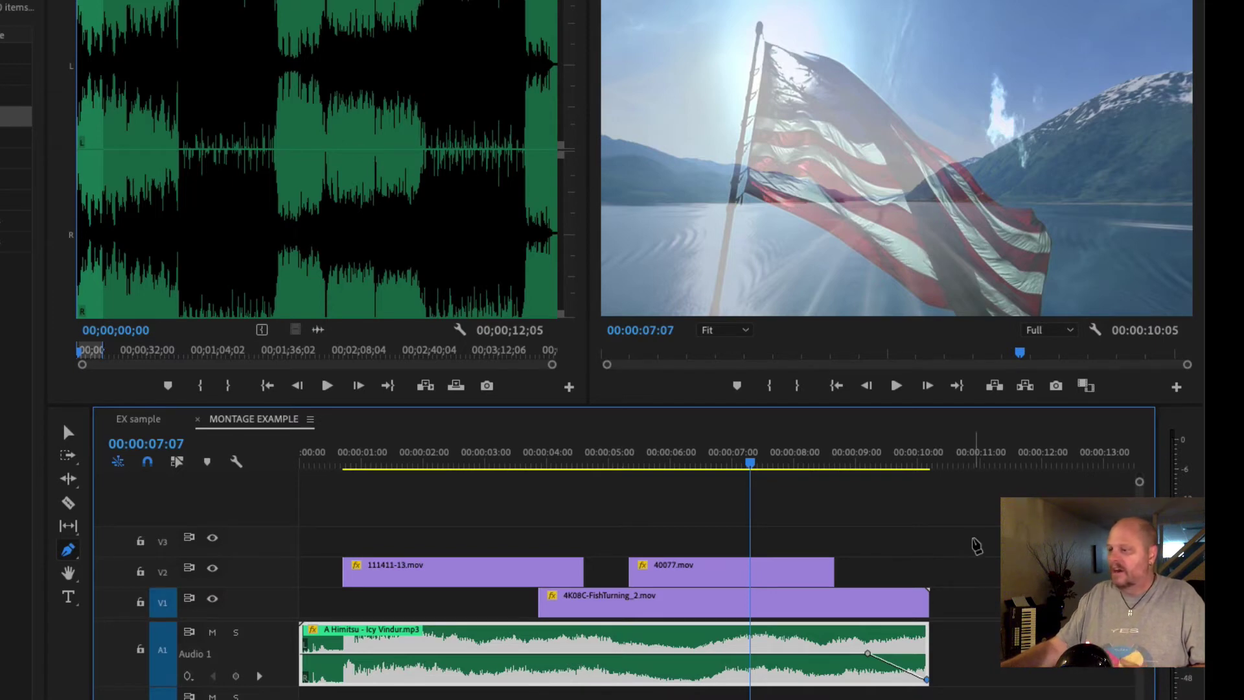
{"action": "left_click_drag", "start_coordinate": [752, 466], "coordinate": [705, 467]}
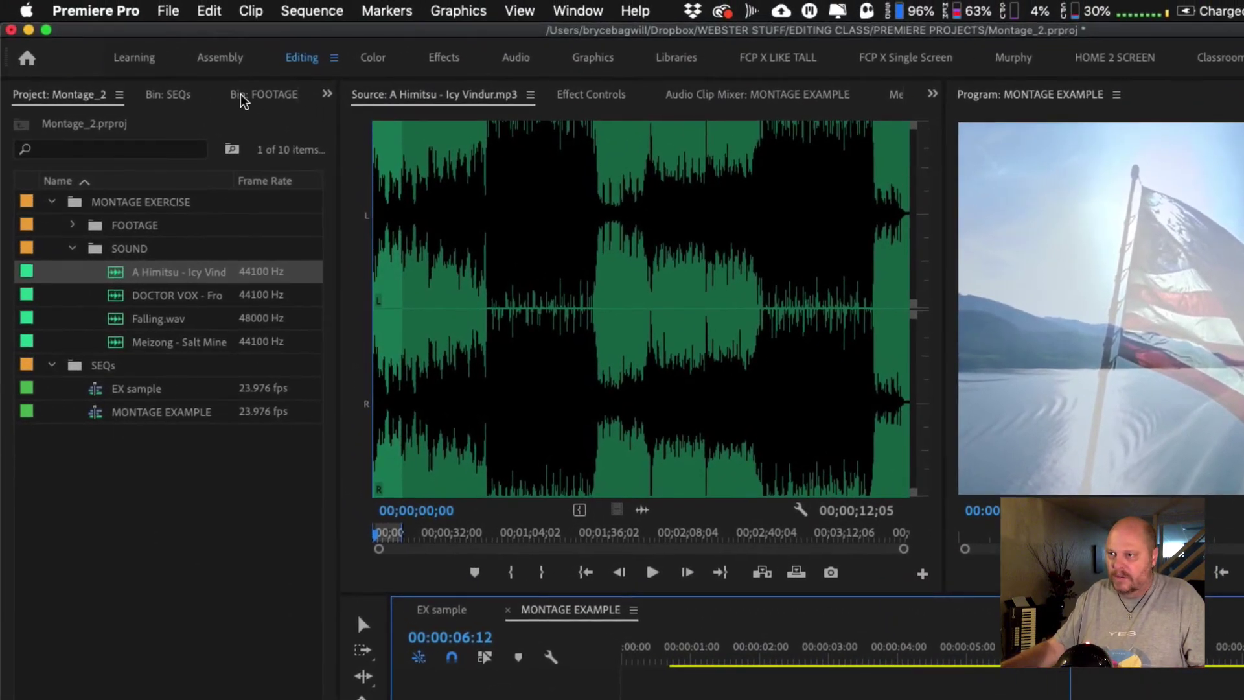
Review the brooklyn-bridge-zoom-in clip from the FOOTAGE bin and add it to V1 at about 00:00:10:20, after the existing clips
{"action": "left_click", "coordinate": [243, 97]}
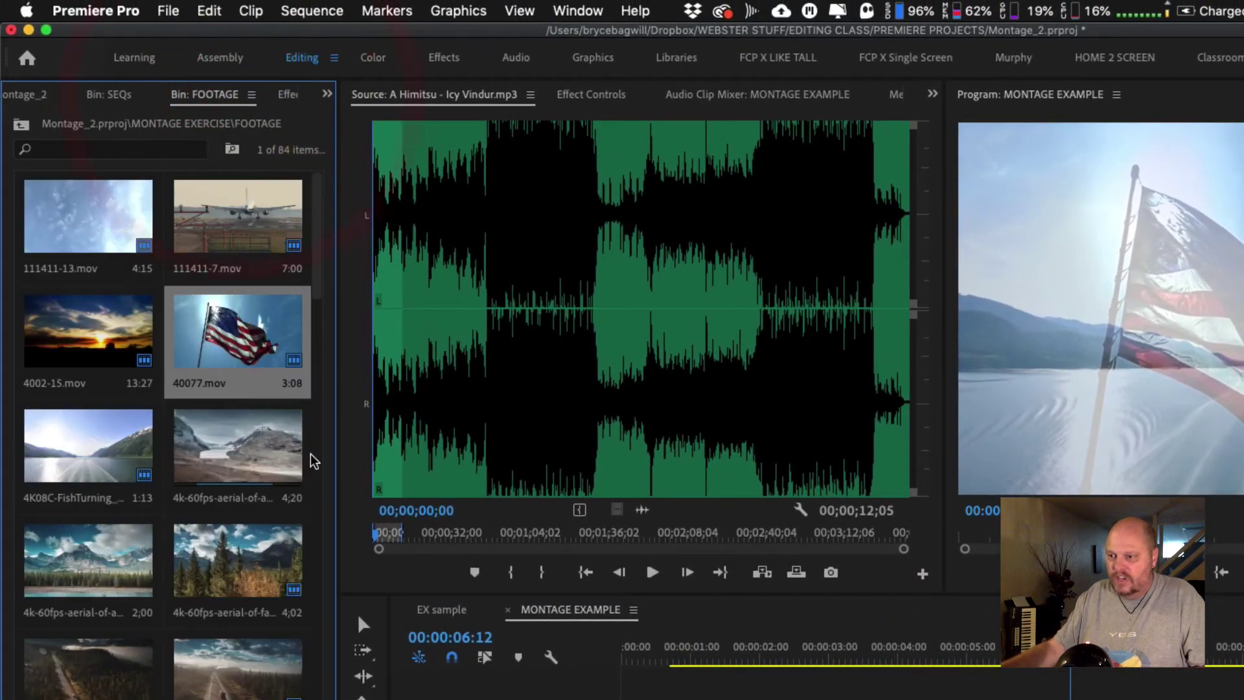
{"action": "left_click_drag", "start_coordinate": [315, 285], "coordinate": [307, 553]}
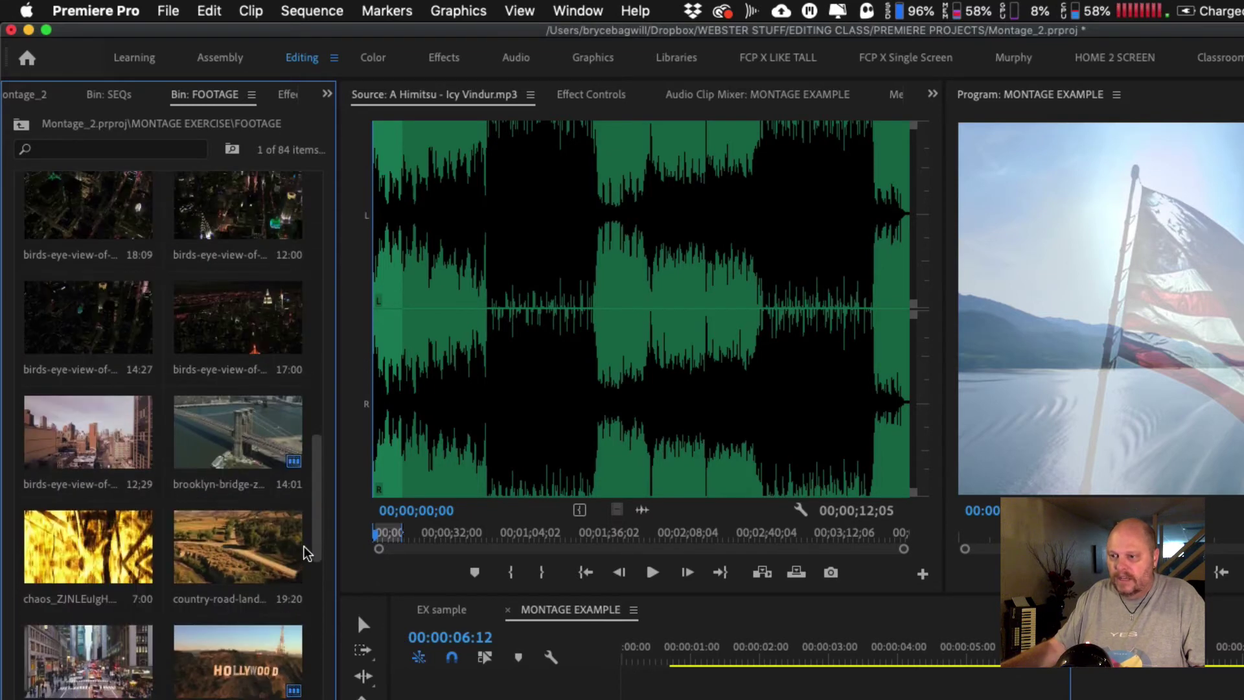
{"action": "double_click", "coordinate": [217, 434]}
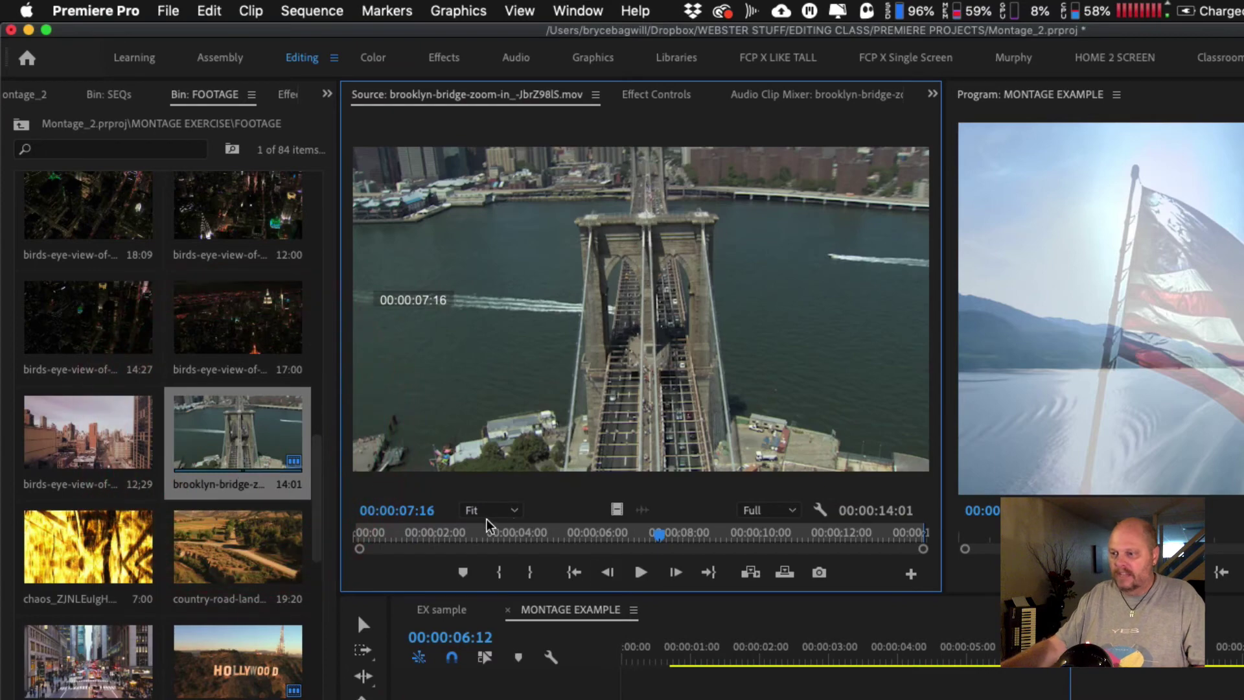
{"action": "left_click_drag", "start_coordinate": [389, 537], "coordinate": [931, 542]}
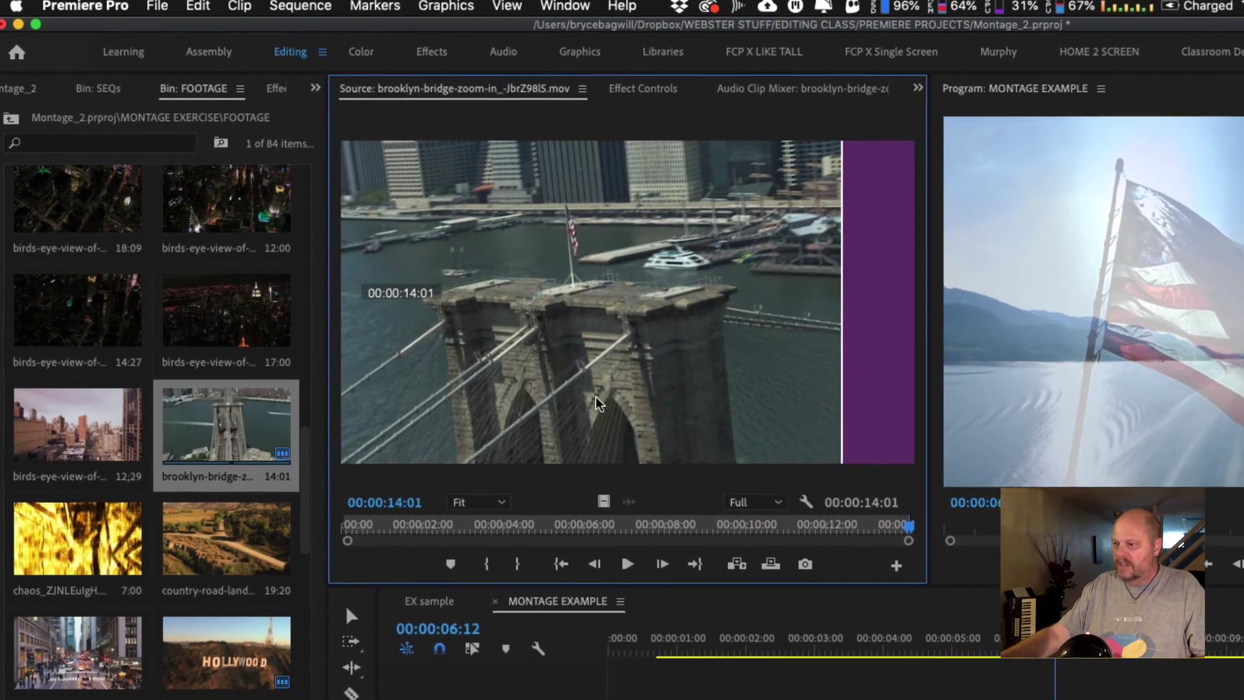
{"action": "left_click_drag", "start_coordinate": [604, 501], "coordinate": [1243, 699]}
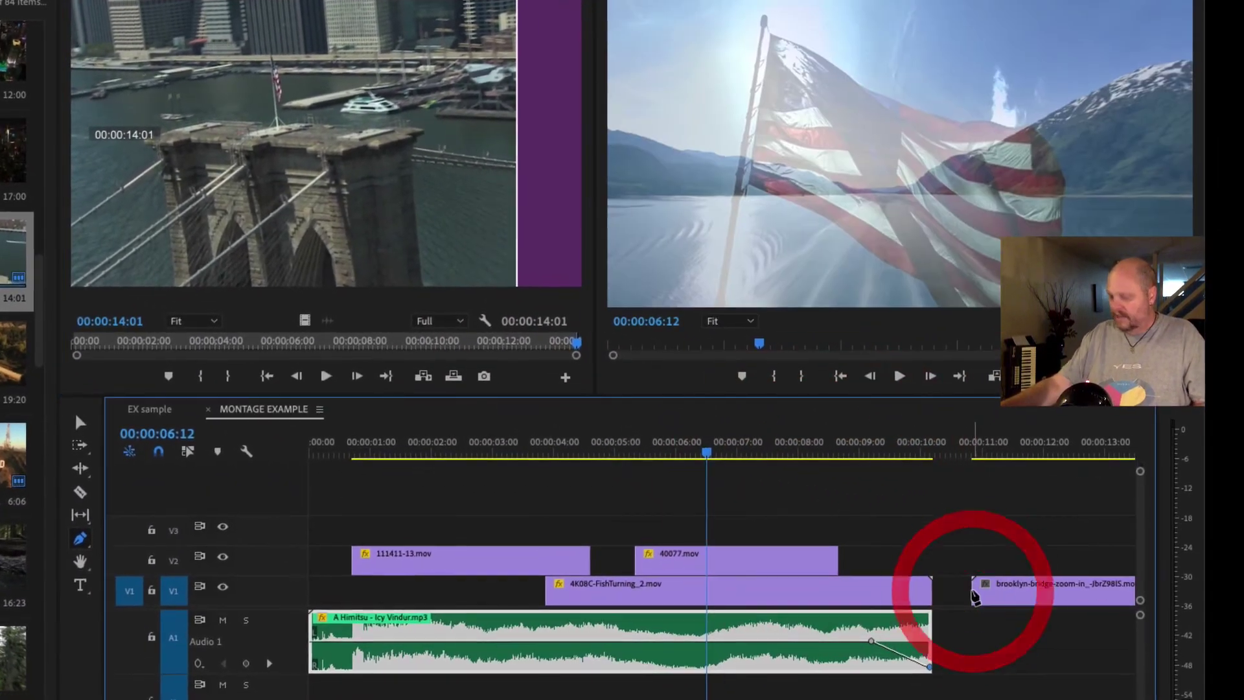
{"action": "key", "text": "backslash"}
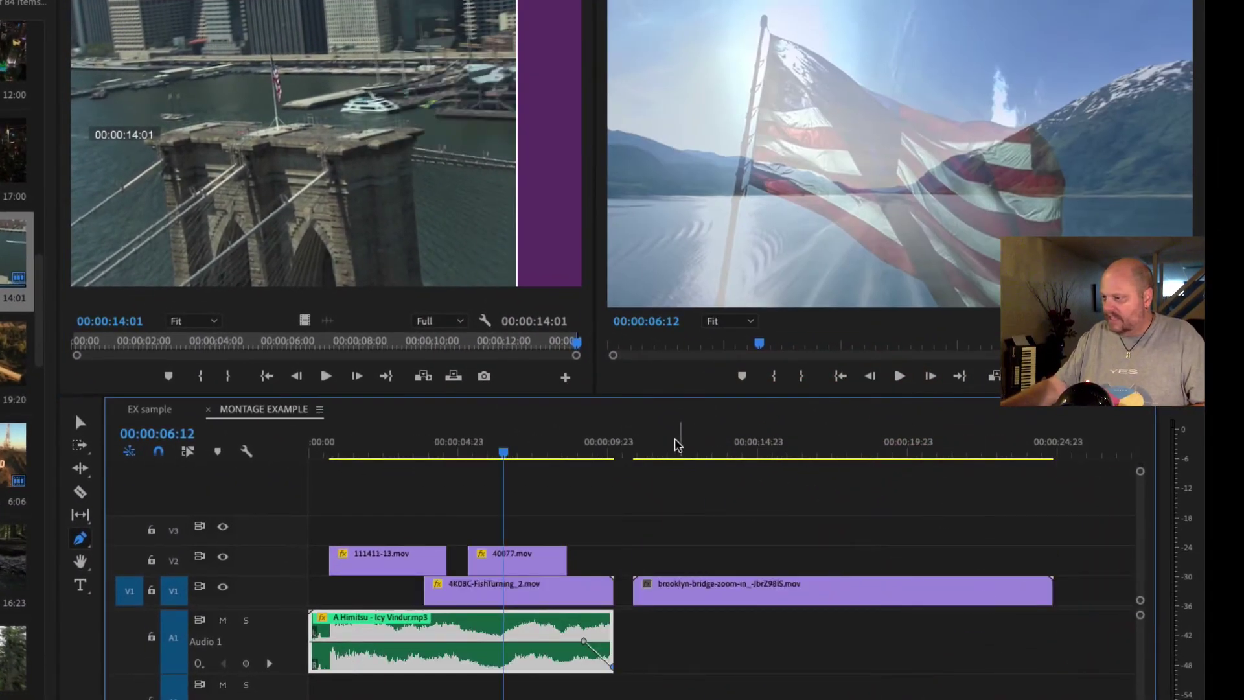
Scrub through the bridge clip on V1 and cut it with the Razor tool at 00:00:22:16
{"action": "left_click_drag", "start_coordinate": [675, 444], "coordinate": [1043, 471]}
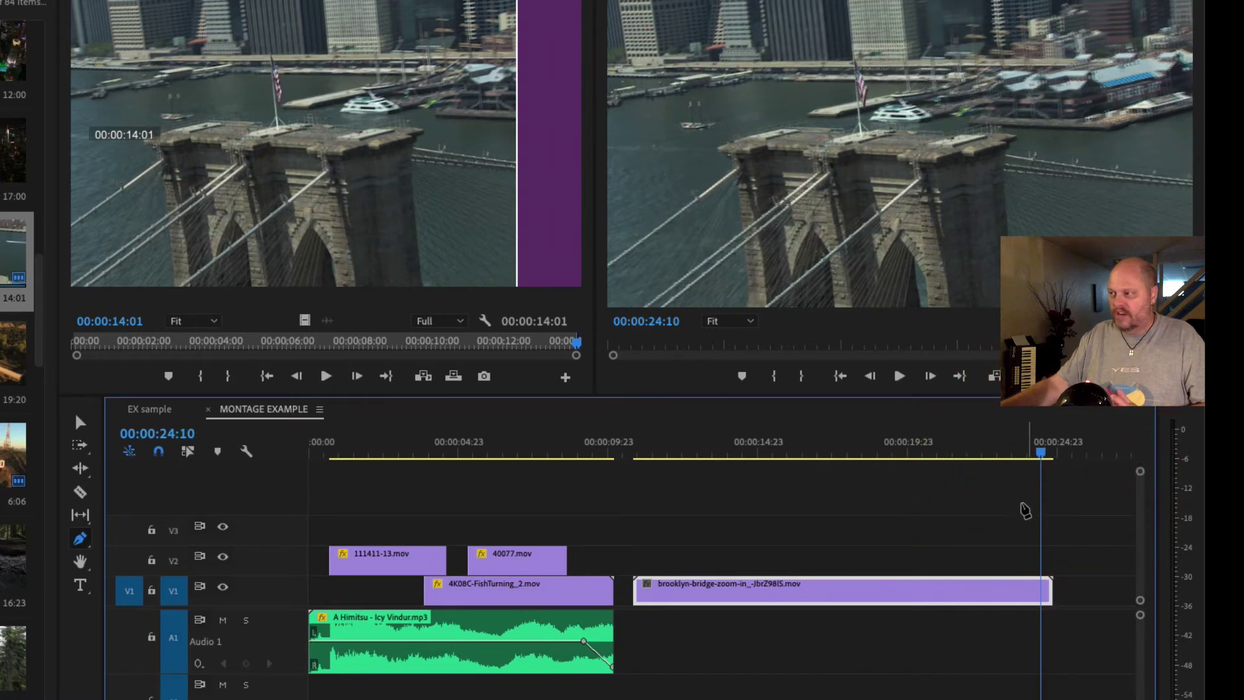
{"action": "left_click_drag", "start_coordinate": [1040, 451], "coordinate": [991, 458]}
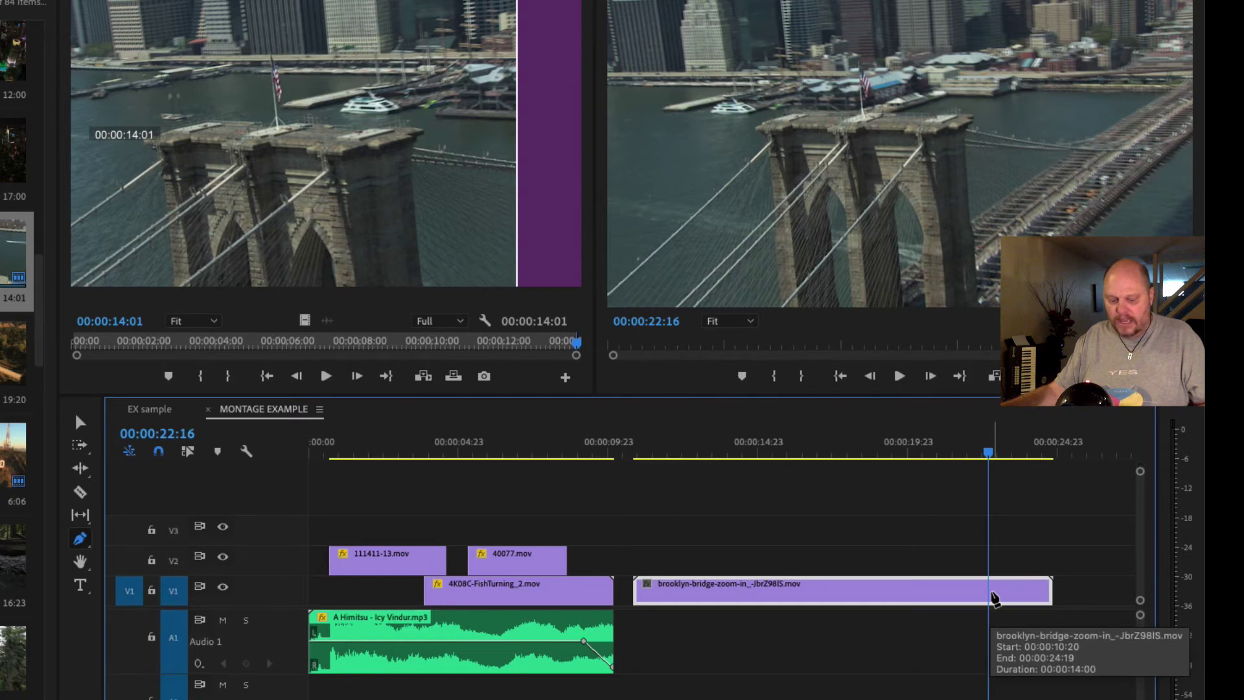
{"action": "key", "text": "c"}
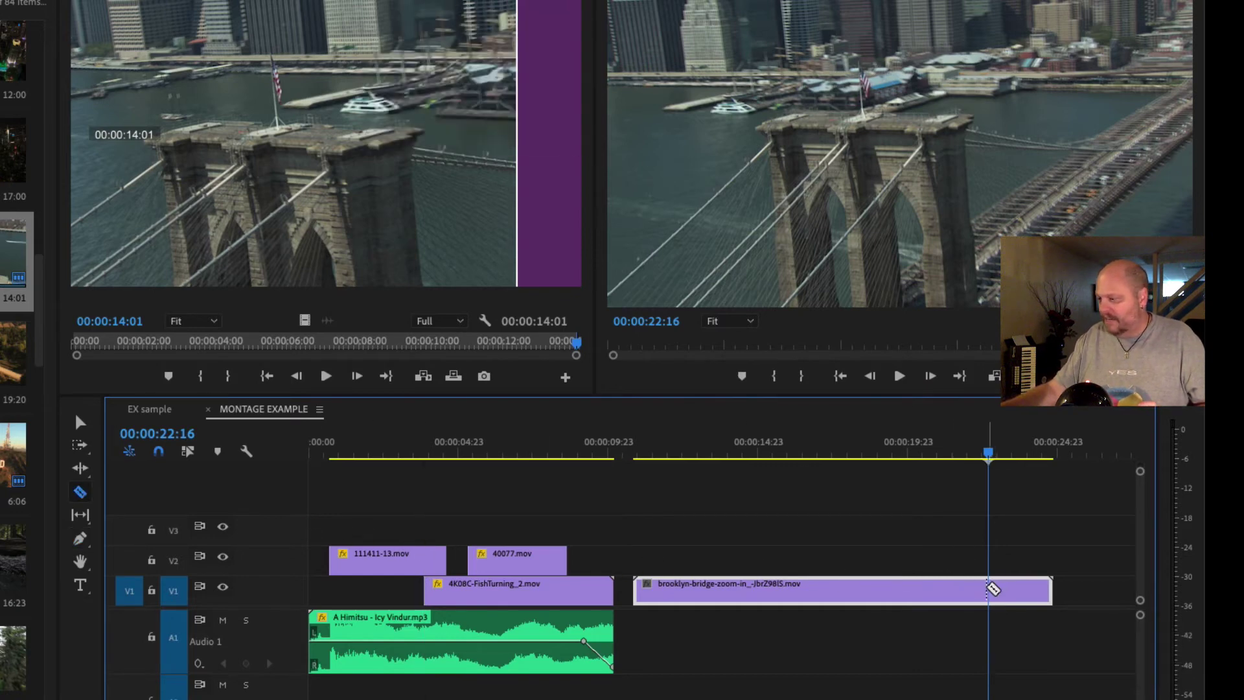
{"action": "left_click", "coordinate": [989, 591]}
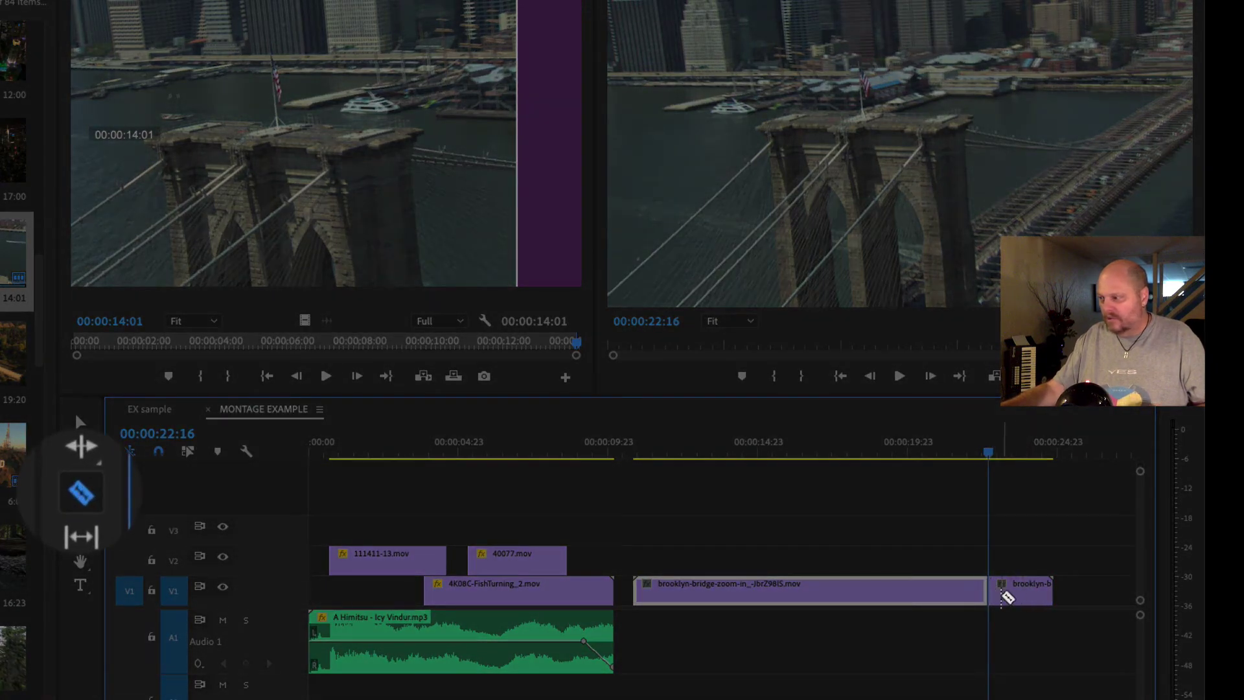
Set the speed of the bridge clip's long first piece to 900%
{"action": "left_click", "coordinate": [902, 452]}
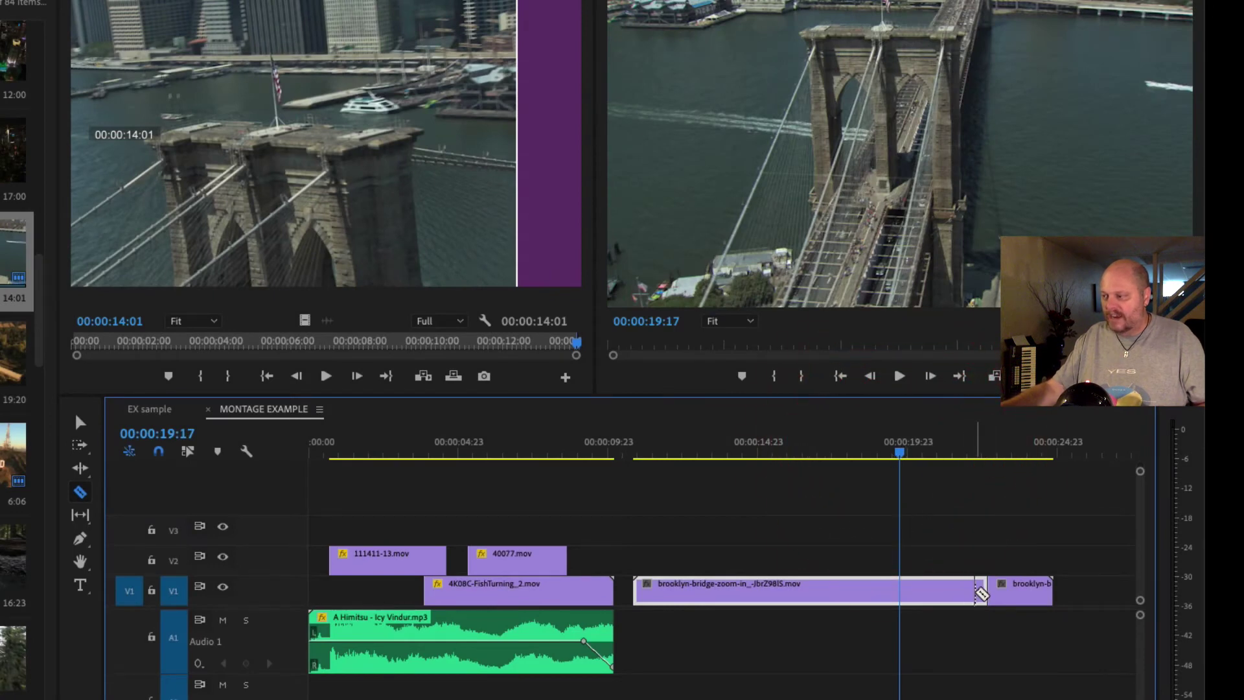
{"action": "mouse_move", "coordinate": [974, 453]}
{"action": "left_mouse_down"}
{"action": "mouse_move", "coordinate": [998, 455]}
{"action": "mouse_move", "coordinate": [950, 454]}
{"action": "left_mouse_up"}
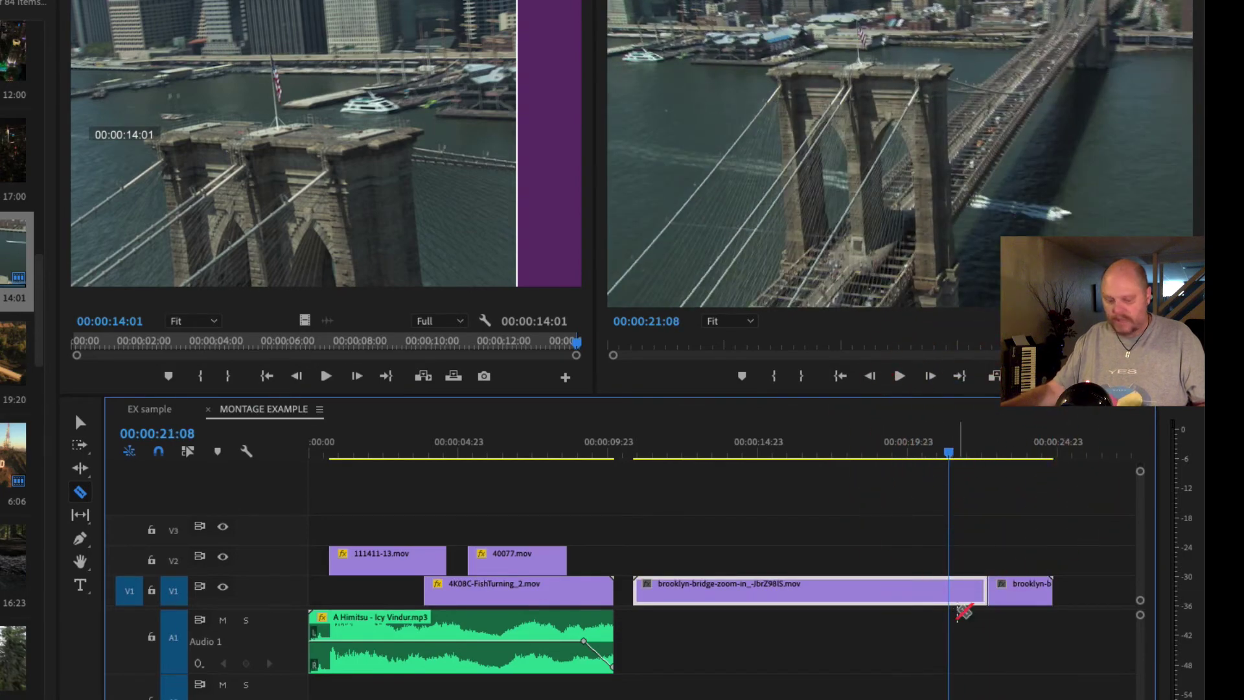
{"action": "key", "text": "v"}
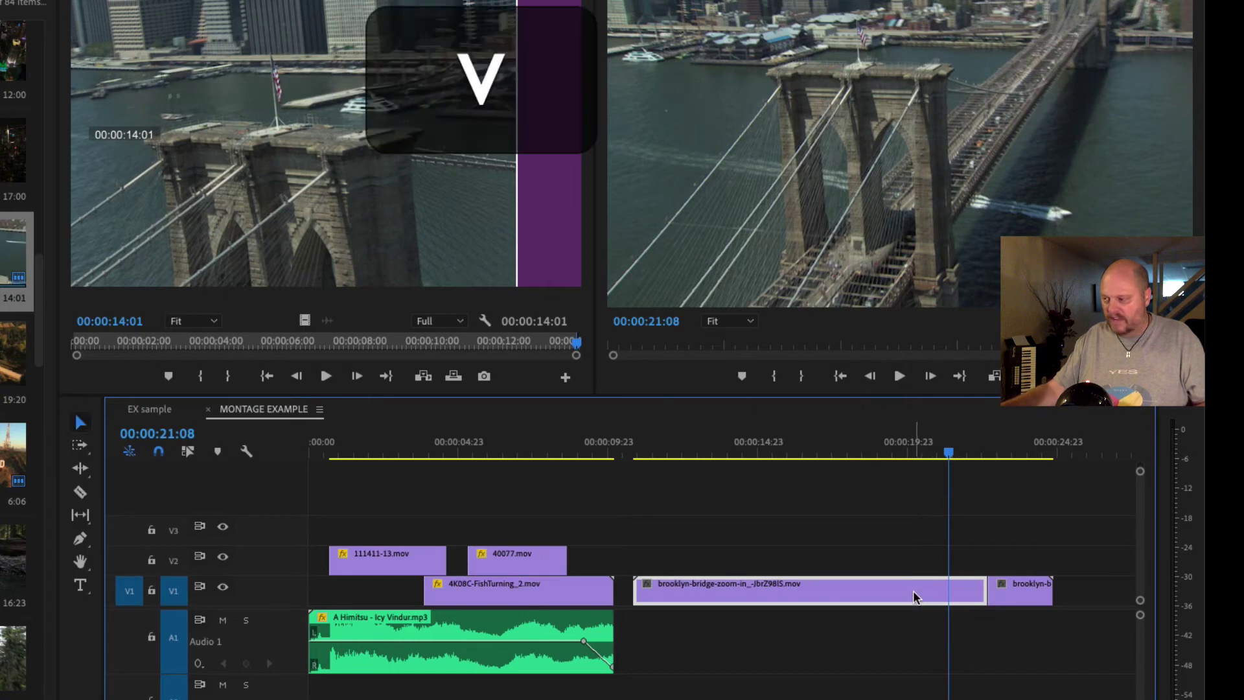
{"action": "left_click", "coordinate": [914, 595]}
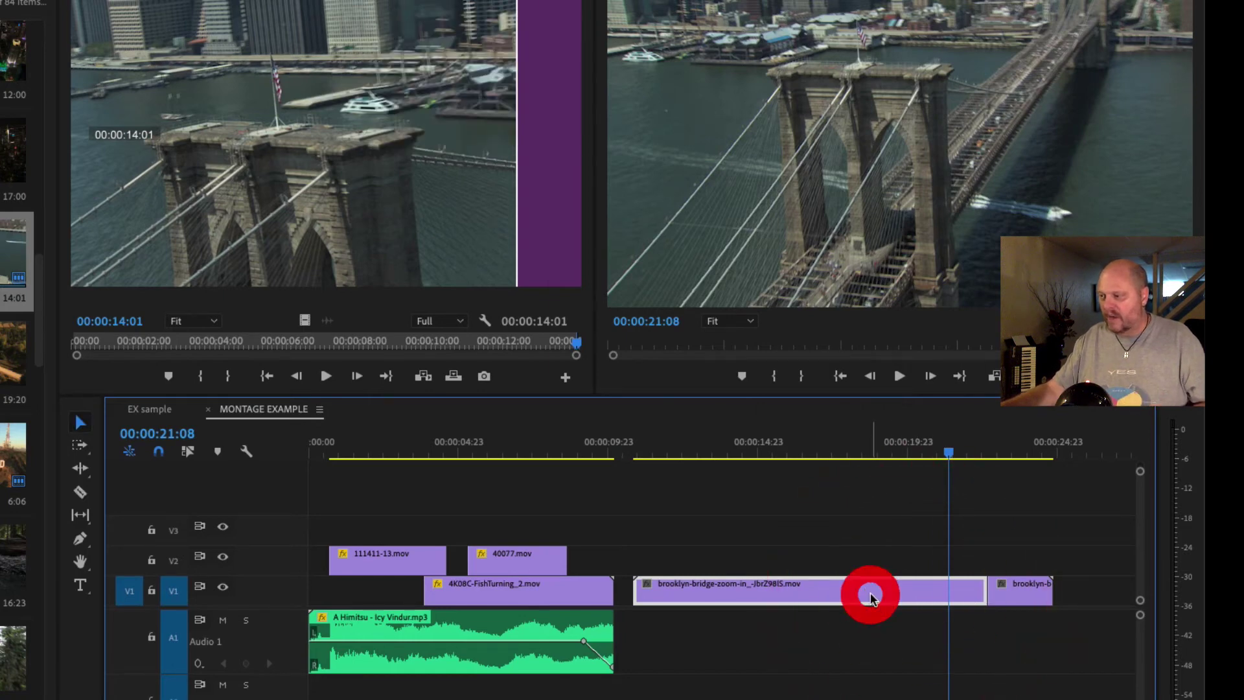
{"action": "left_click", "coordinate": [879, 593], "text": "ctrl+shift"}
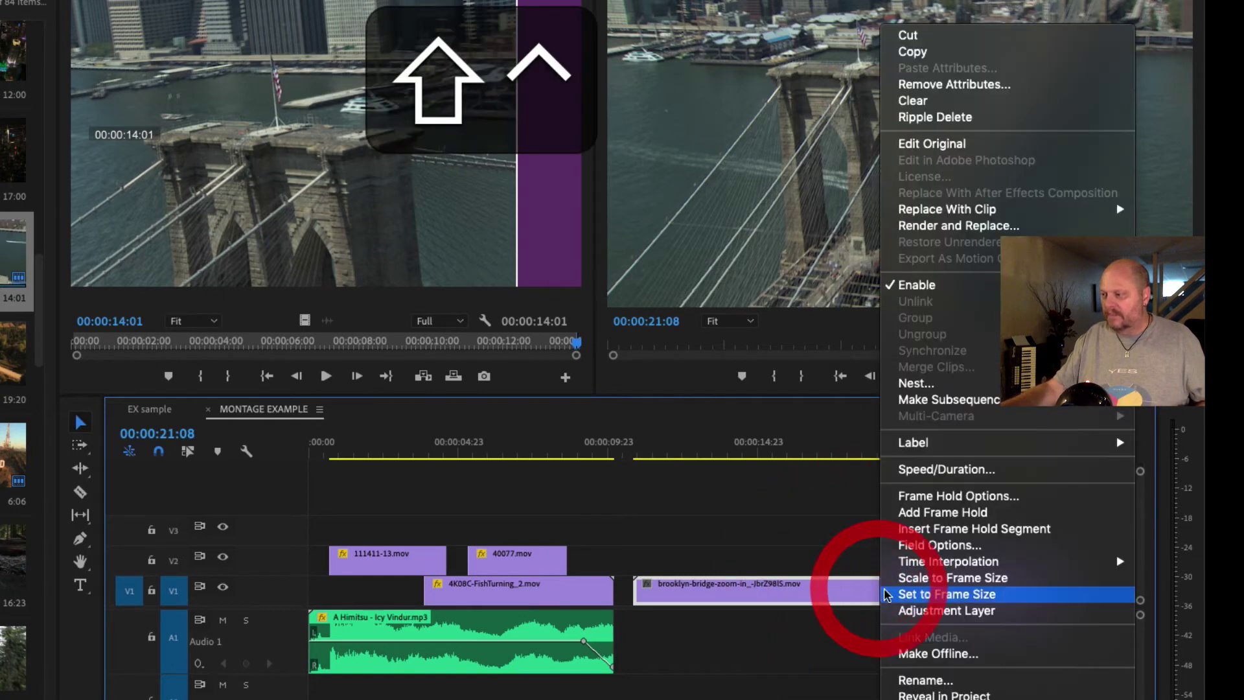
{"action": "left_click", "coordinate": [967, 475]}
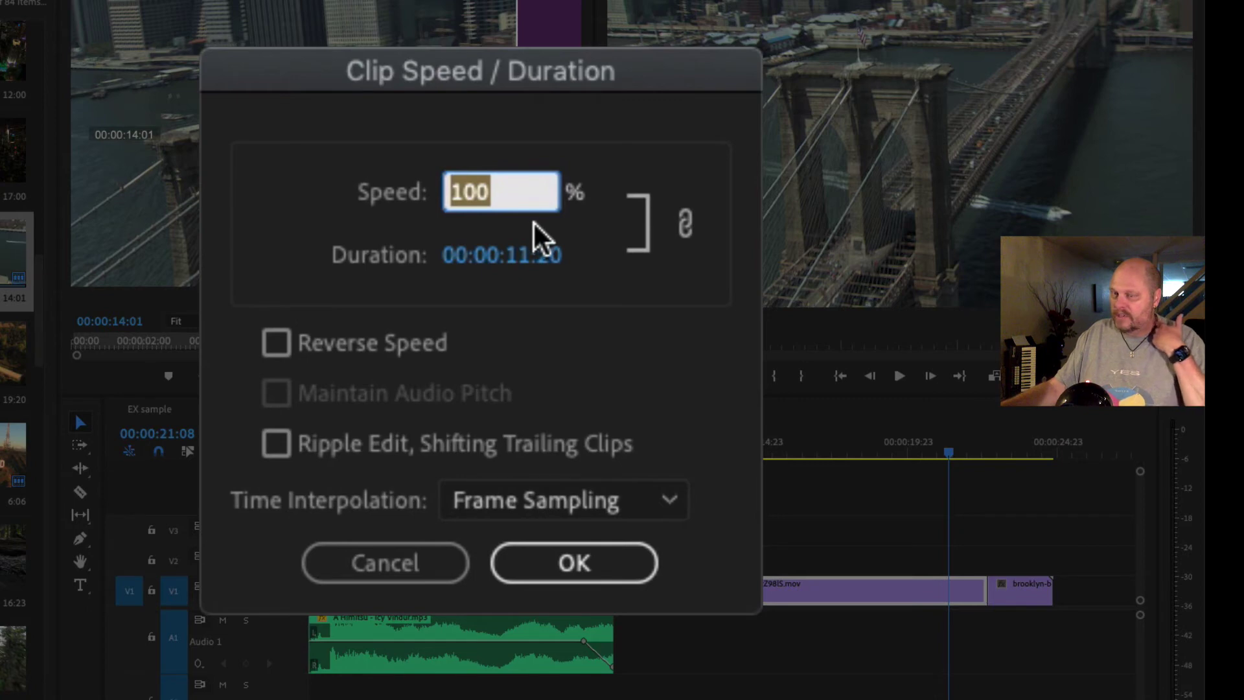
{"action": "left_click", "coordinate": [382, 172]}
{"action": "type", "text": "900"}
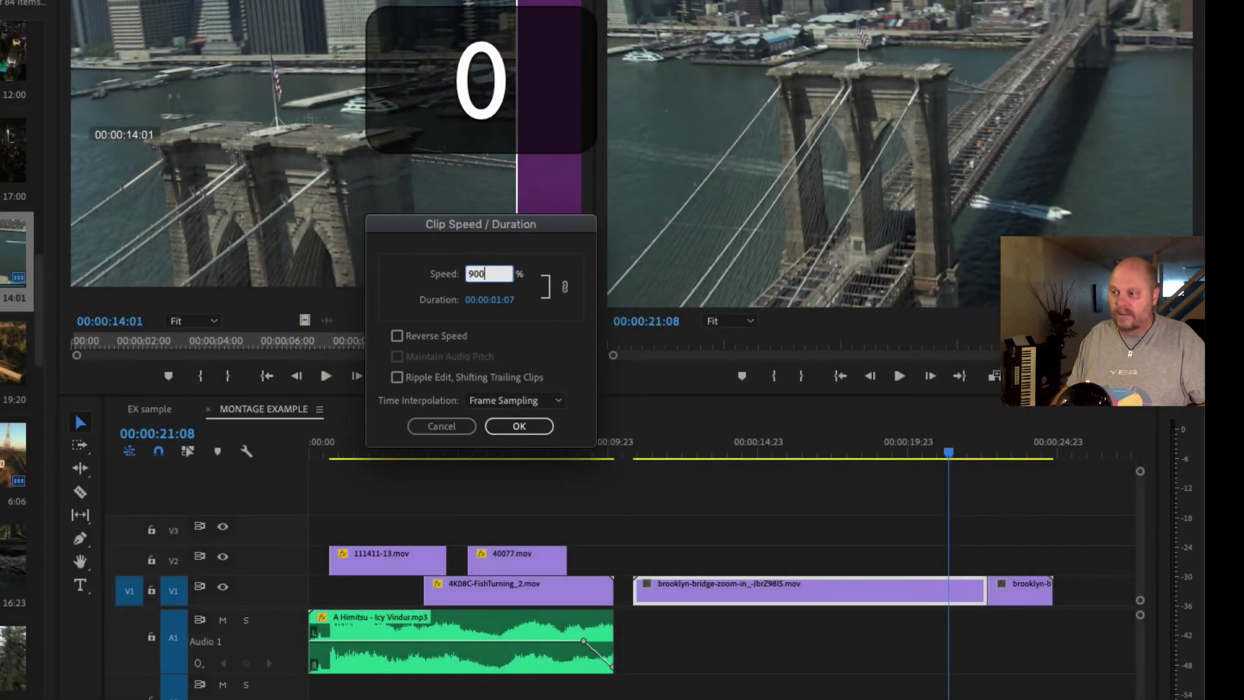
{"action": "key", "text": "Return"}
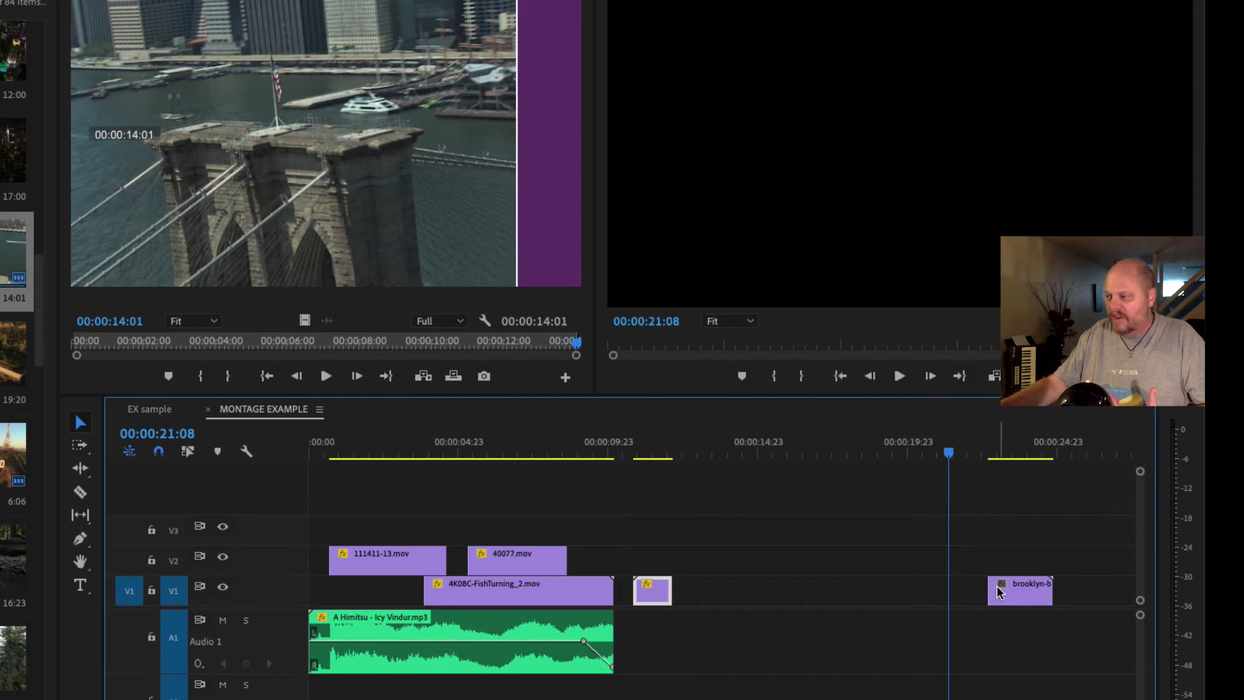
Move the remaining bridge piece on V1 back against the end of the sped-up piece
{"action": "left_click", "coordinate": [991, 450]}
{"action": "left_click", "coordinate": [996, 452]}
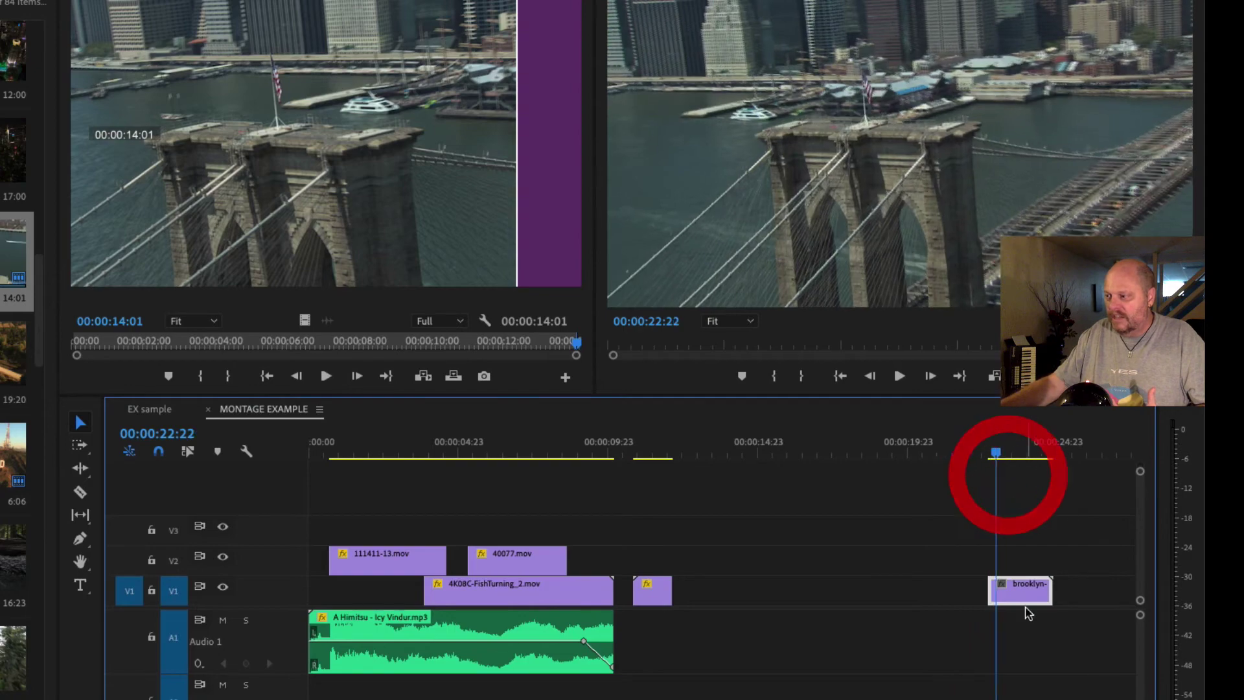
{"action": "left_click_drag", "start_coordinate": [1020, 599], "coordinate": [714, 597]}
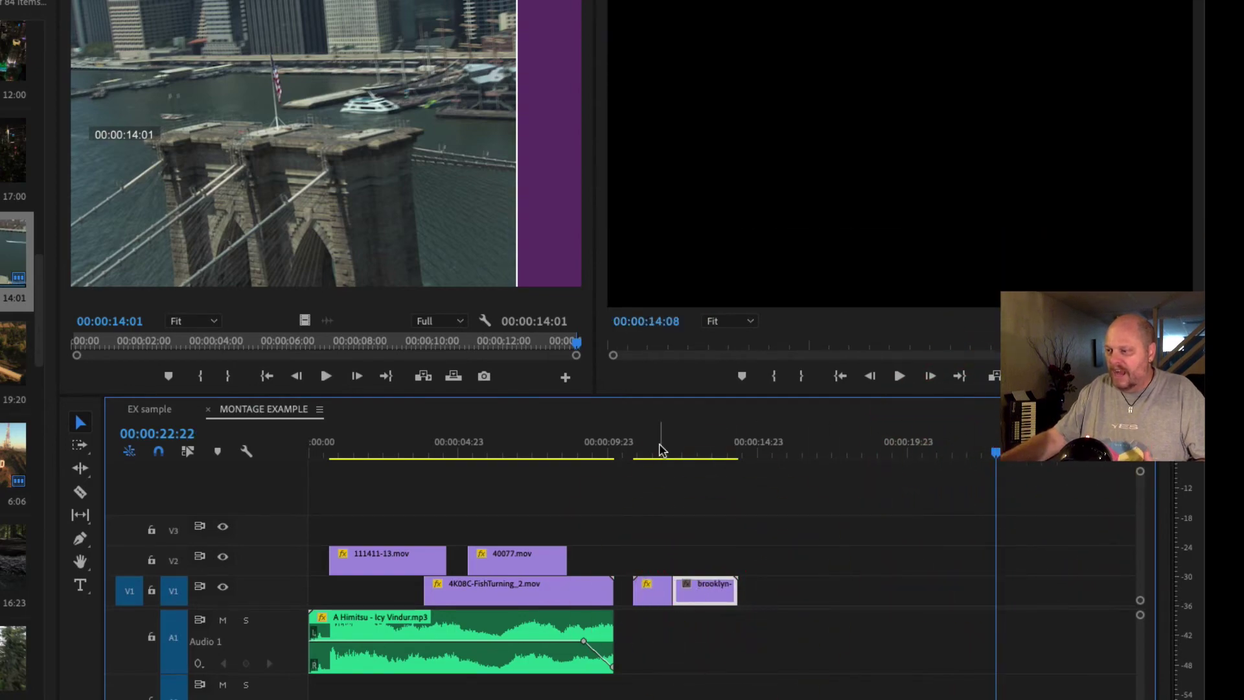
Play both bridge pieces from about 00:00:10:14 in the maximized Program monitor, and restore the normal layout
{"action": "left_click_drag", "start_coordinate": [661, 449], "coordinate": [628, 454]}
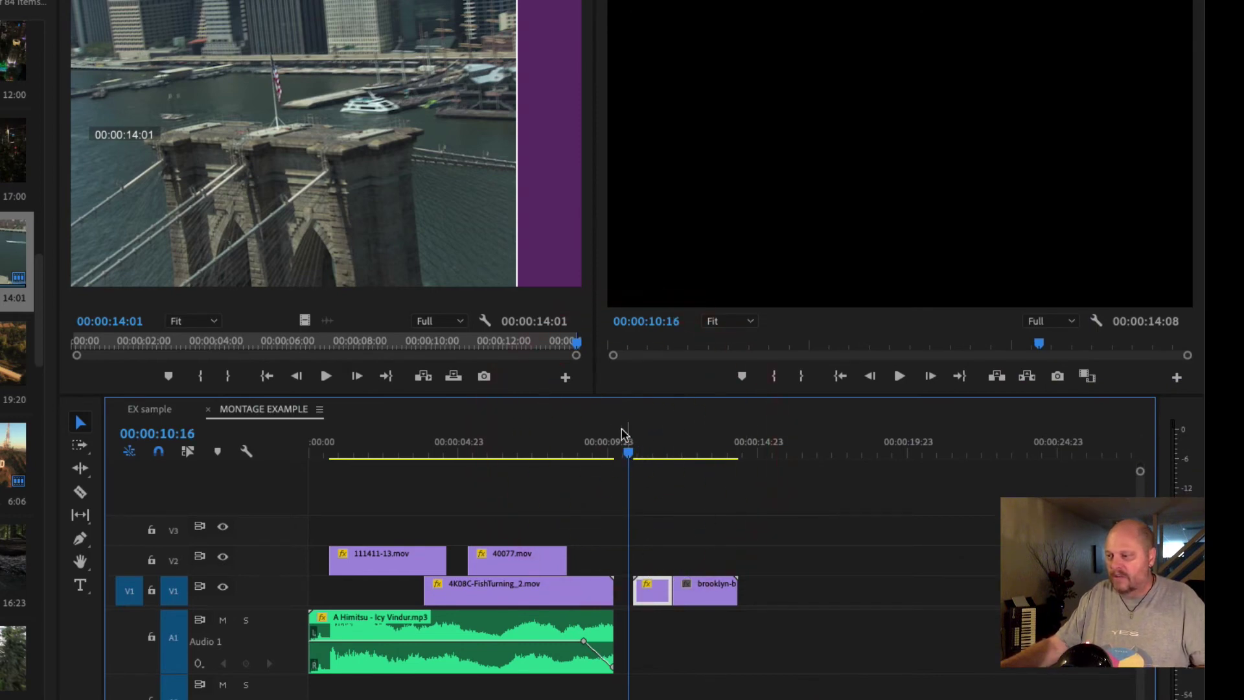
{"action": "key", "text": "space"}
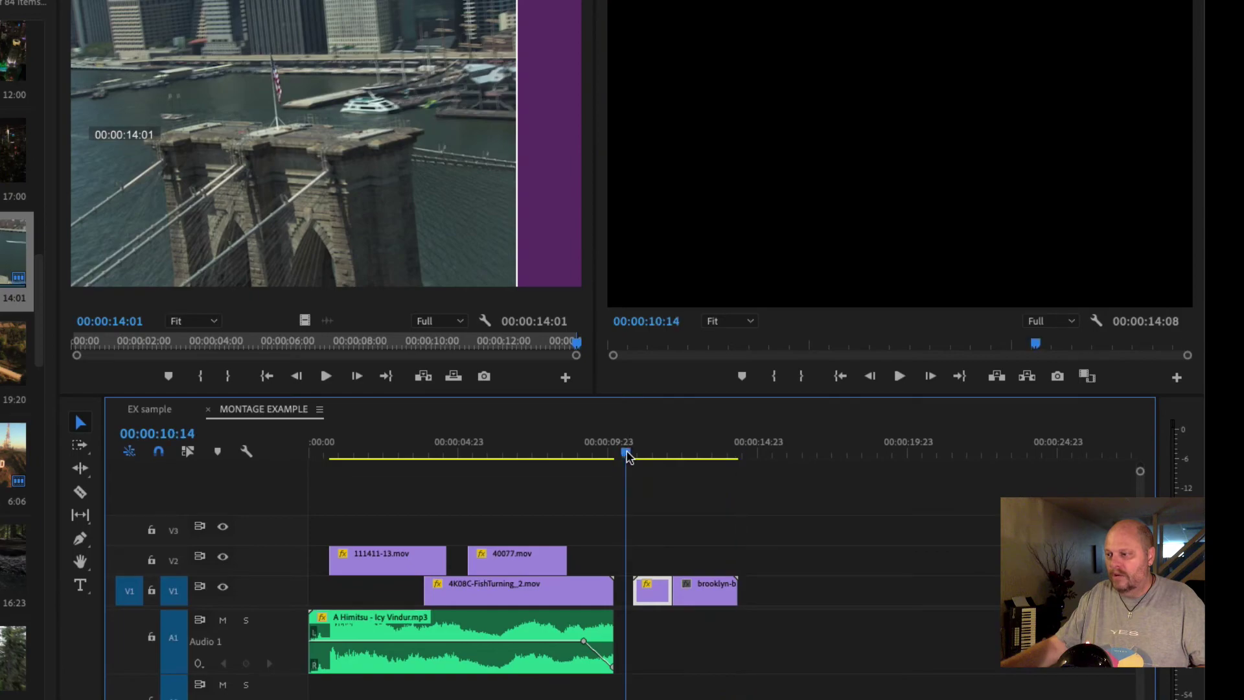
{"action": "left_click", "coordinate": [626, 454]}
{"action": "left_click", "coordinate": [603, 319]}
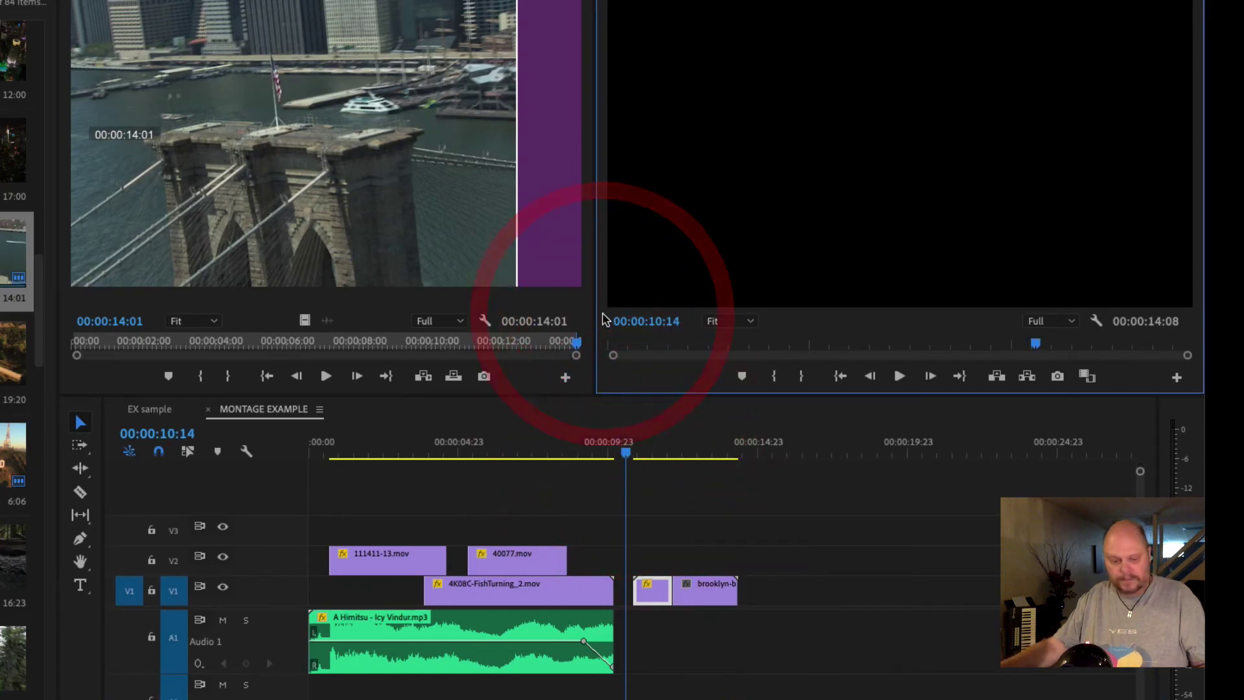
{"action": "key", "text": "grave"}
{"action": "key", "text": "space"}
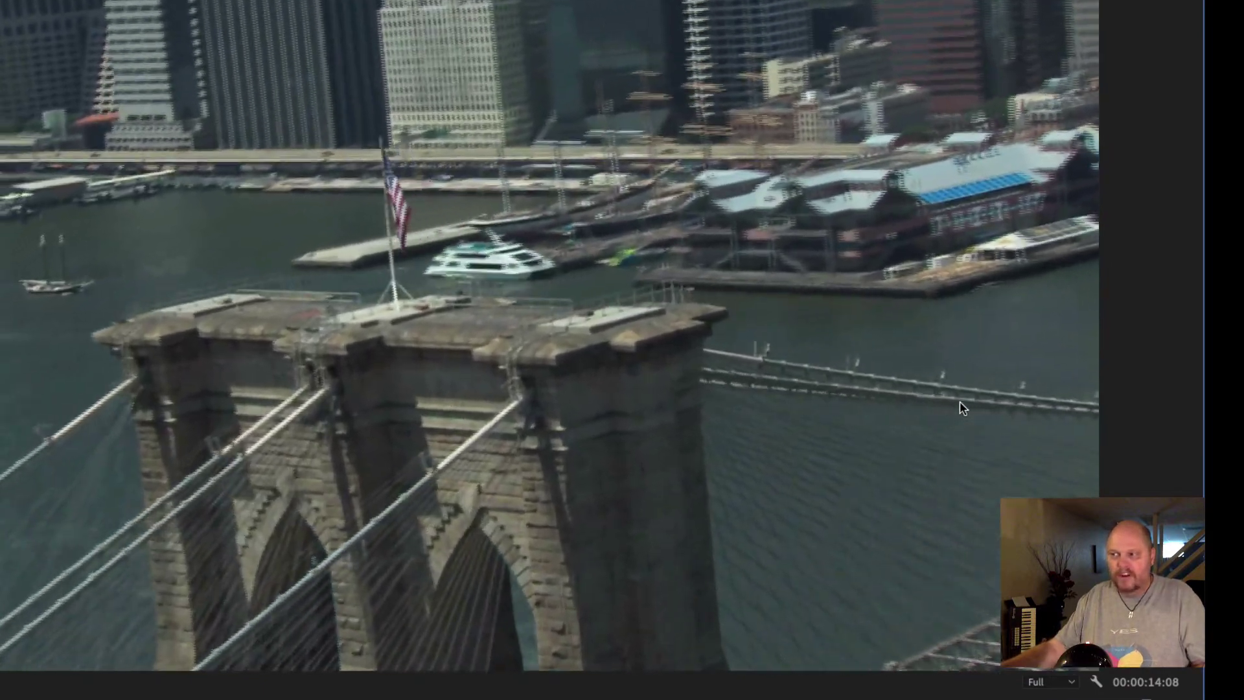
{"action": "key", "text": "space"}
{"action": "key", "text": "grave"}
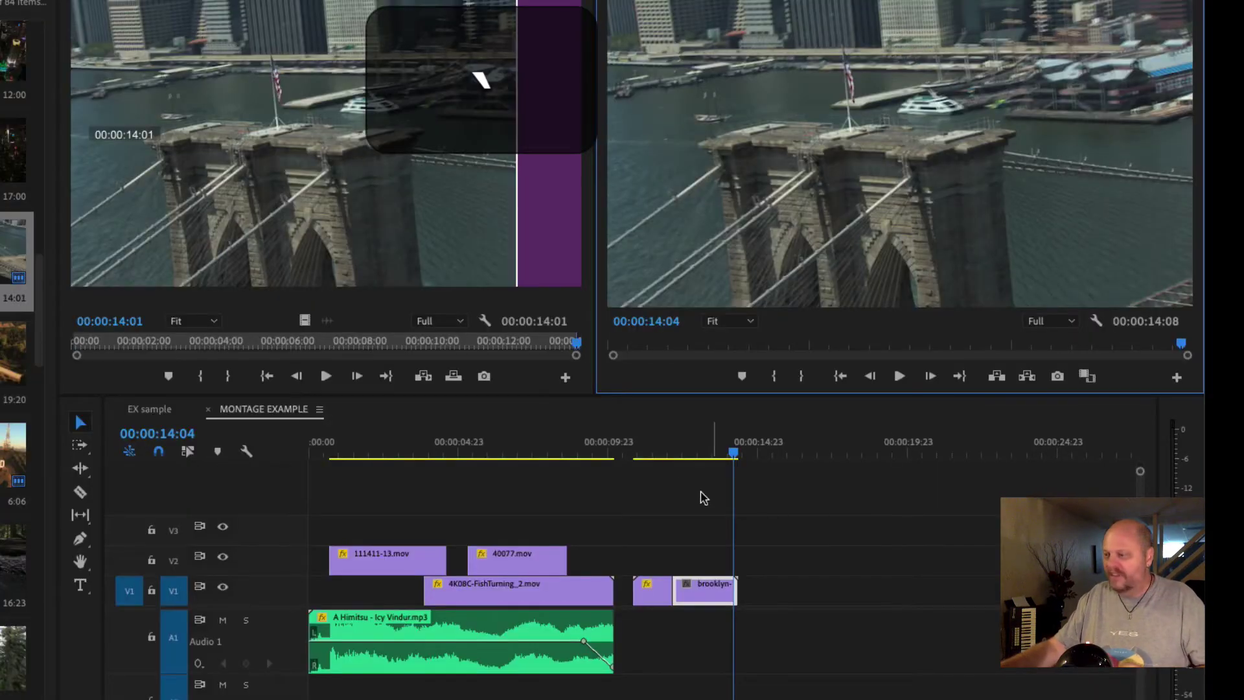
Replay the bridge pieces several times from just before the sped-up one to check the change of speed
{"action": "left_click", "coordinate": [639, 448]}
{"action": "left_click", "coordinate": [631, 446]}
{"action": "key", "text": "space"}
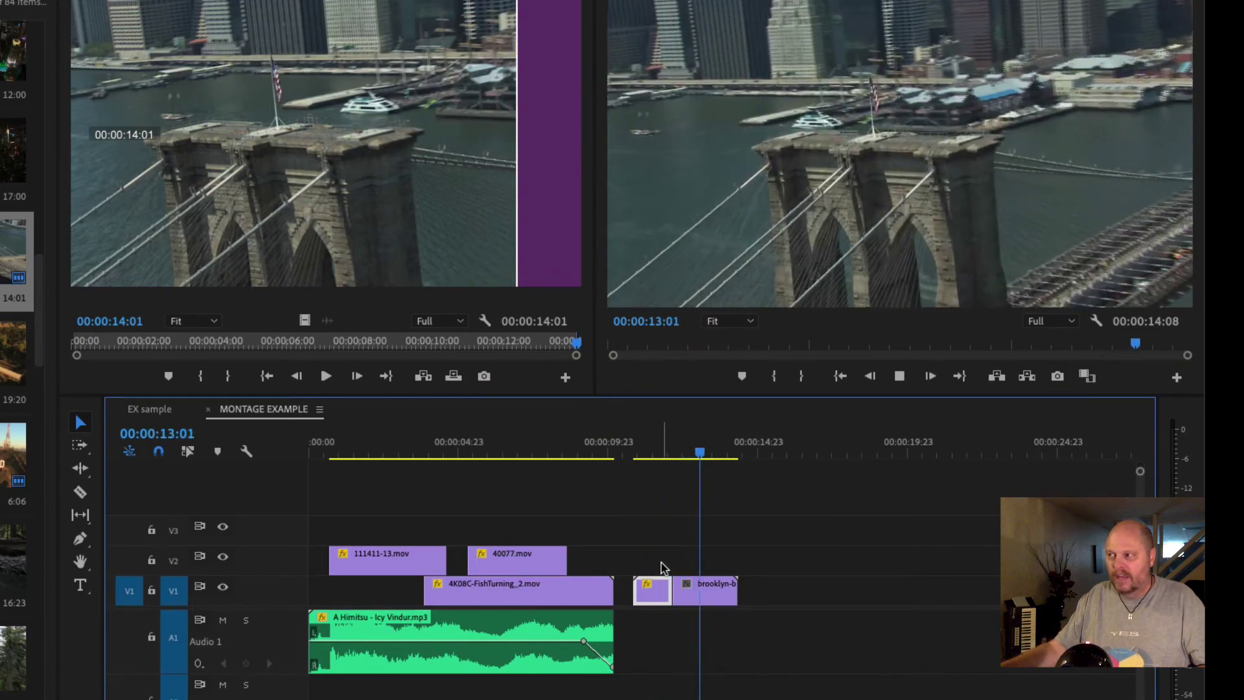
{"action": "key", "text": "space"}
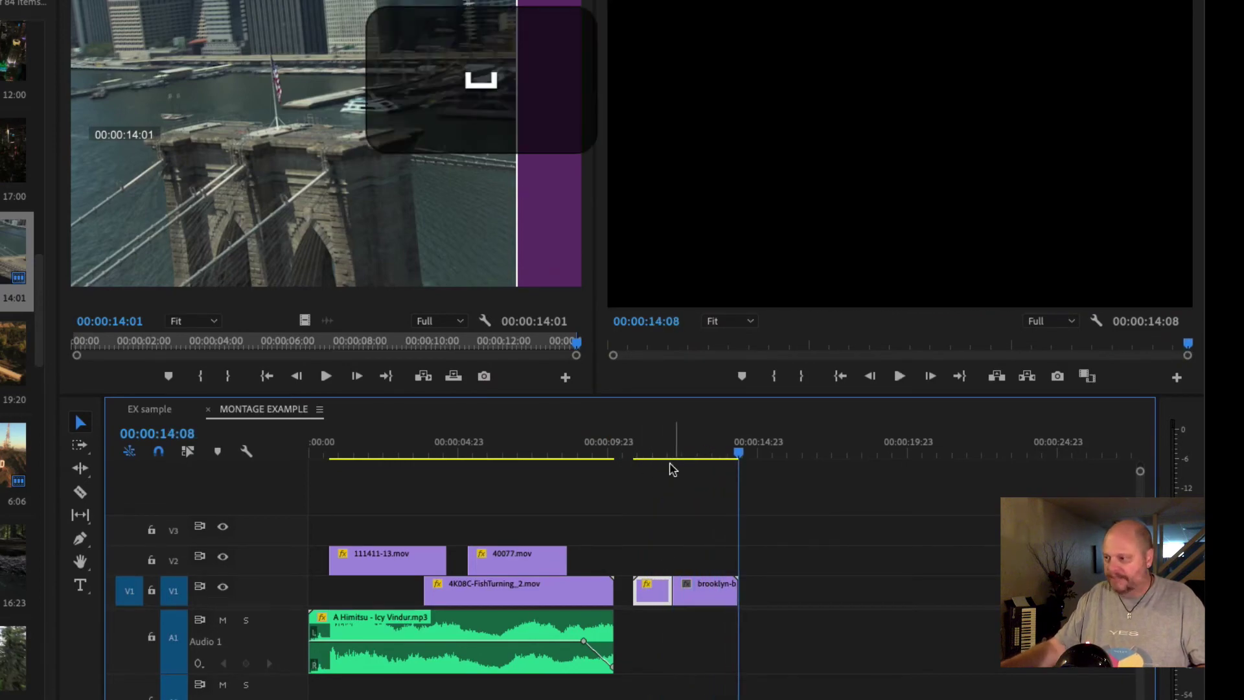
{"action": "left_click", "coordinate": [645, 446]}
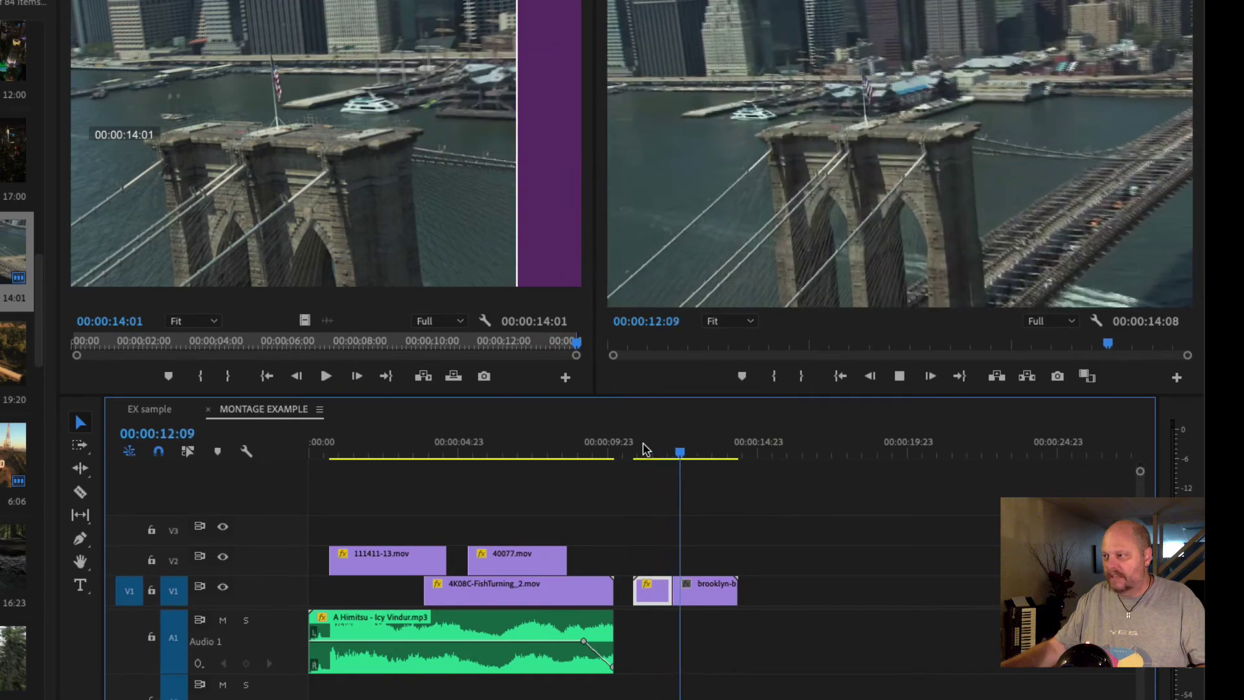
{"action": "left_click", "coordinate": [629, 446]}
{"action": "key", "text": "space"}
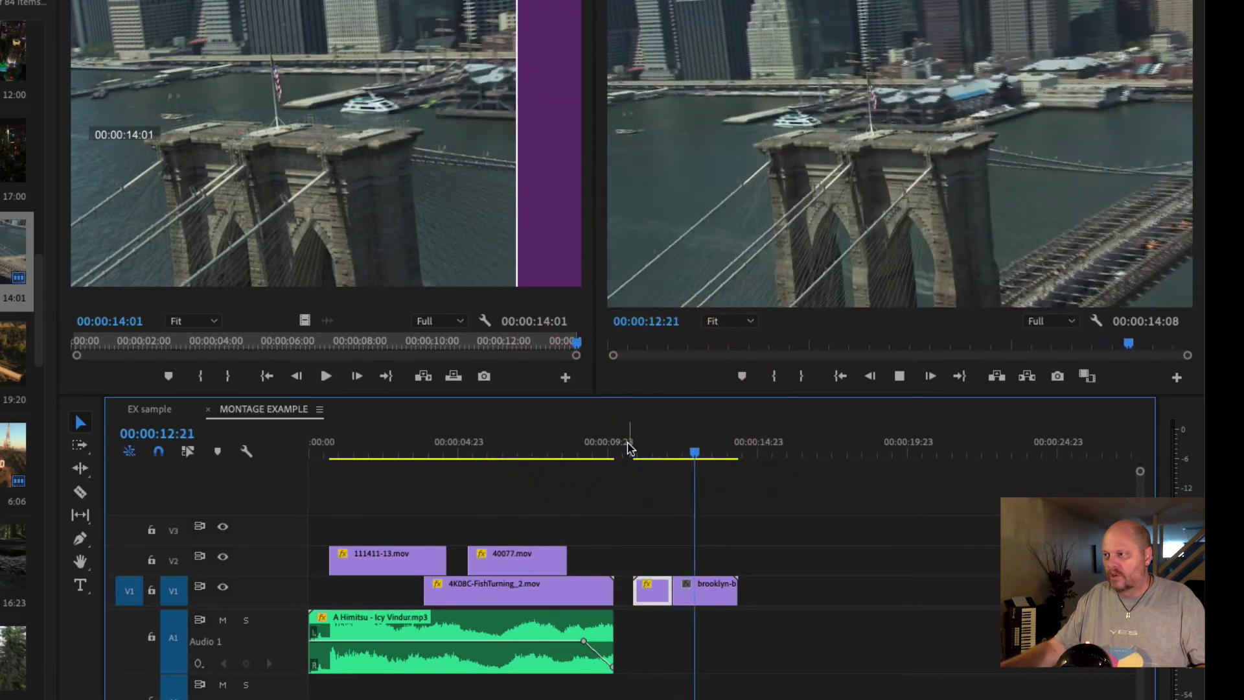
{"action": "key", "text": "space"}
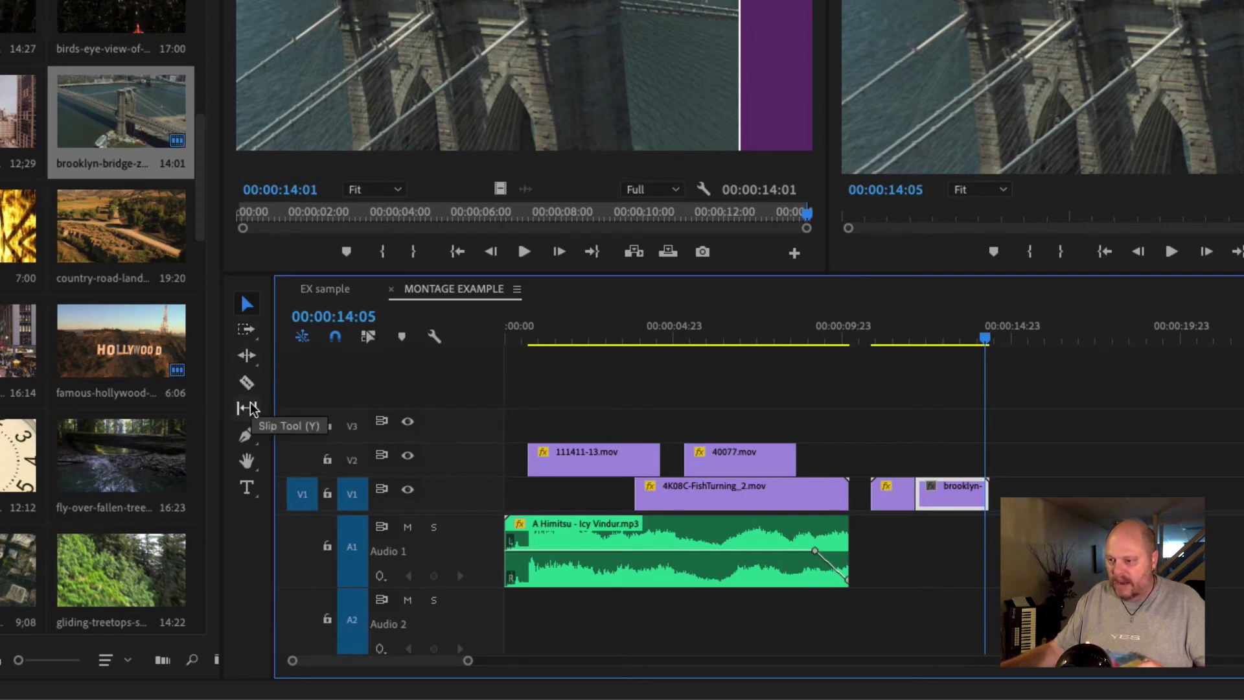
Scrub the opening of the sequence and park the playhead at 00:00:02:09
{"action": "left_click", "coordinate": [749, 328]}
{"action": "left_click", "coordinate": [617, 332]}
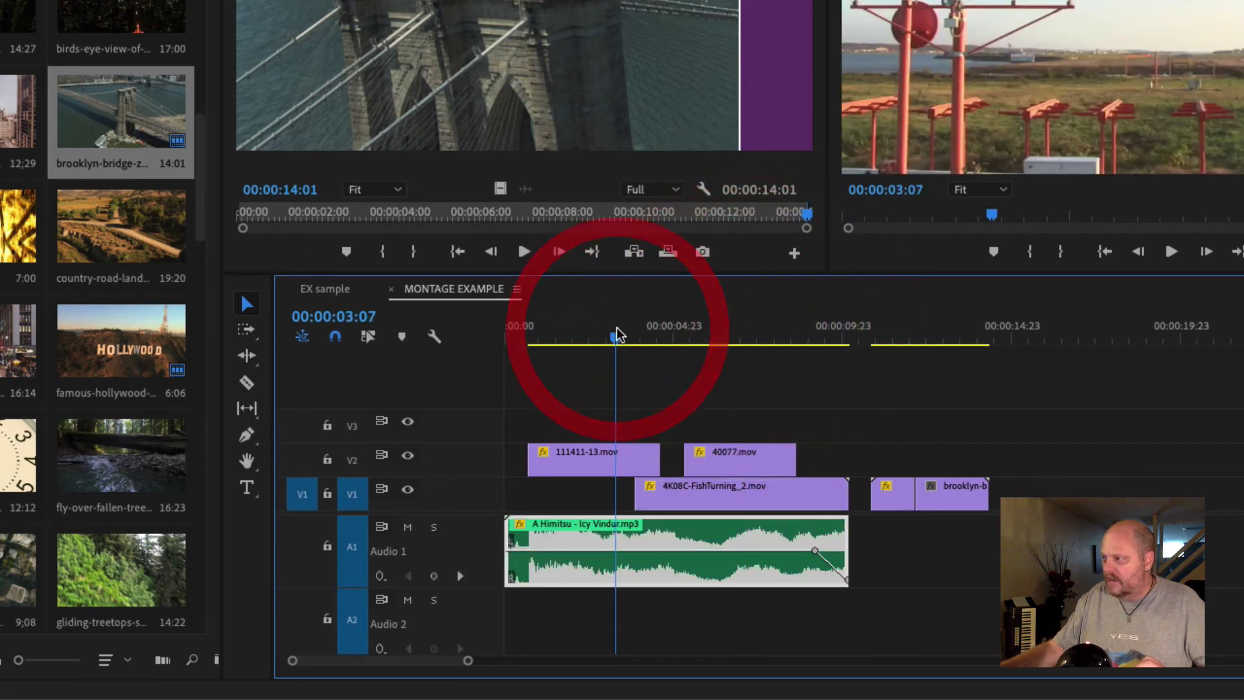
{"action": "left_click_drag", "start_coordinate": [617, 333], "coordinate": [587, 340]}
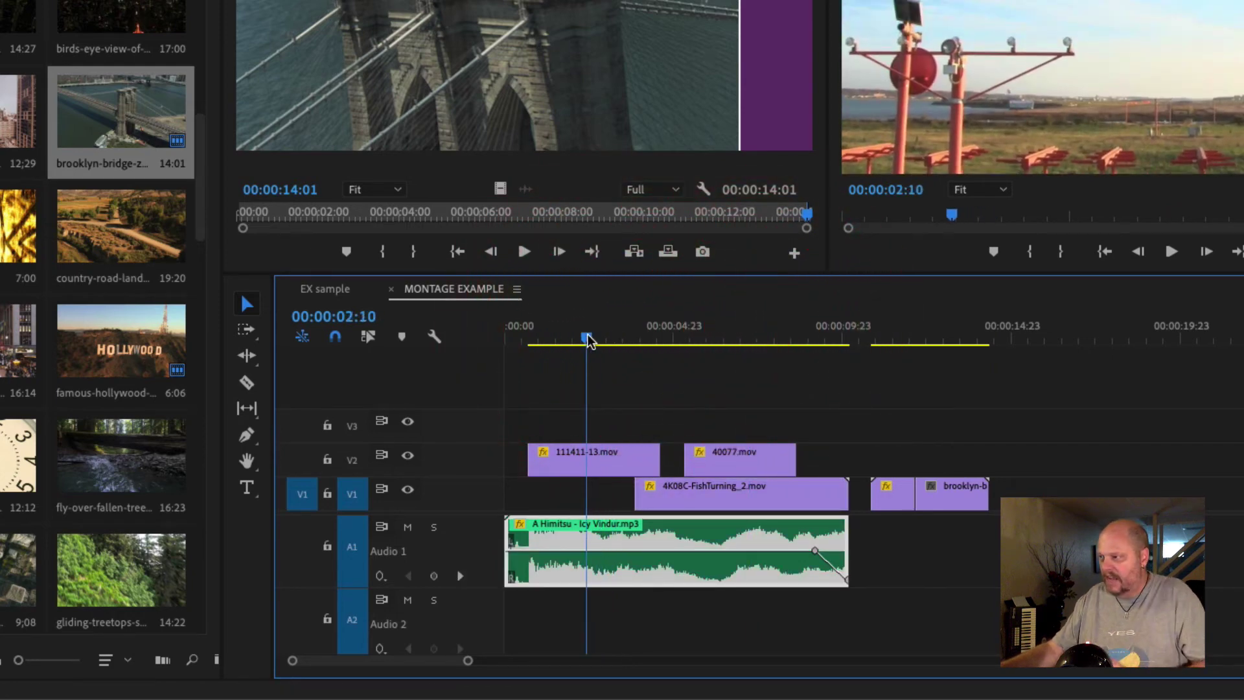
{"action": "left_click", "coordinate": [588, 338]}
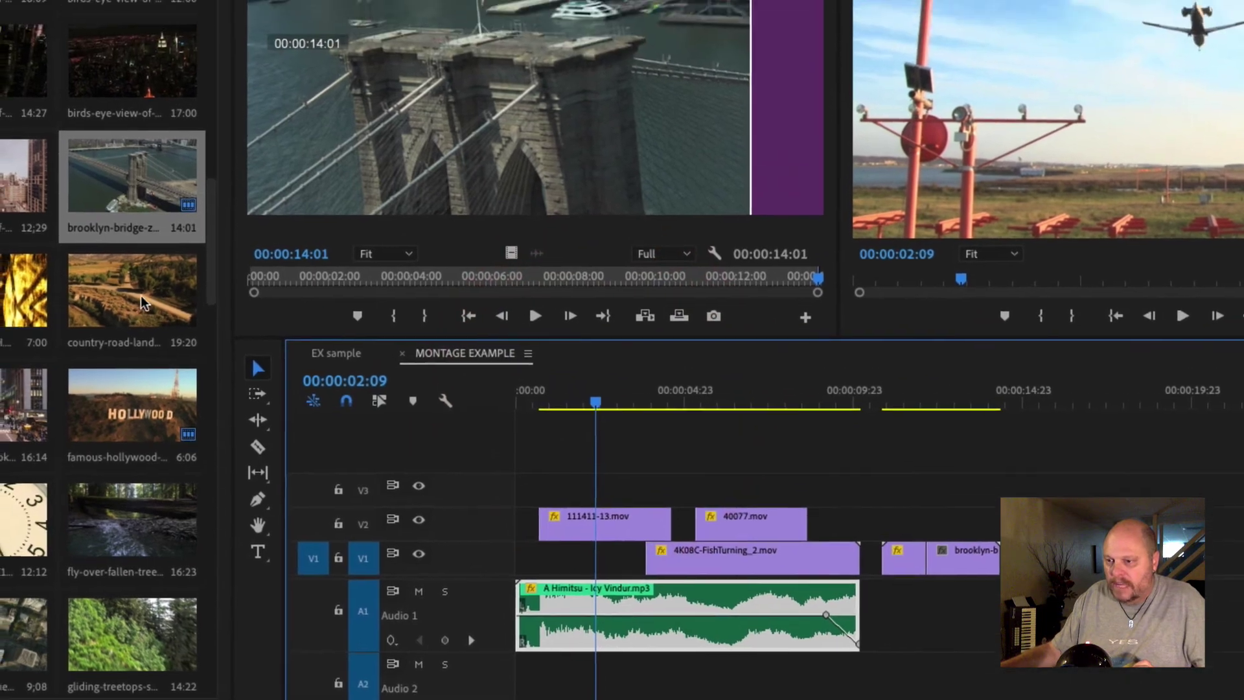
Mark 00:00:00:29 to 00:00:08:15 of the country-road-landscape clip and place that section on V2 after the bridge pieces
{"action": "double_click", "coordinate": [141, 296]}
{"action": "left_click", "coordinate": [586, 288]}
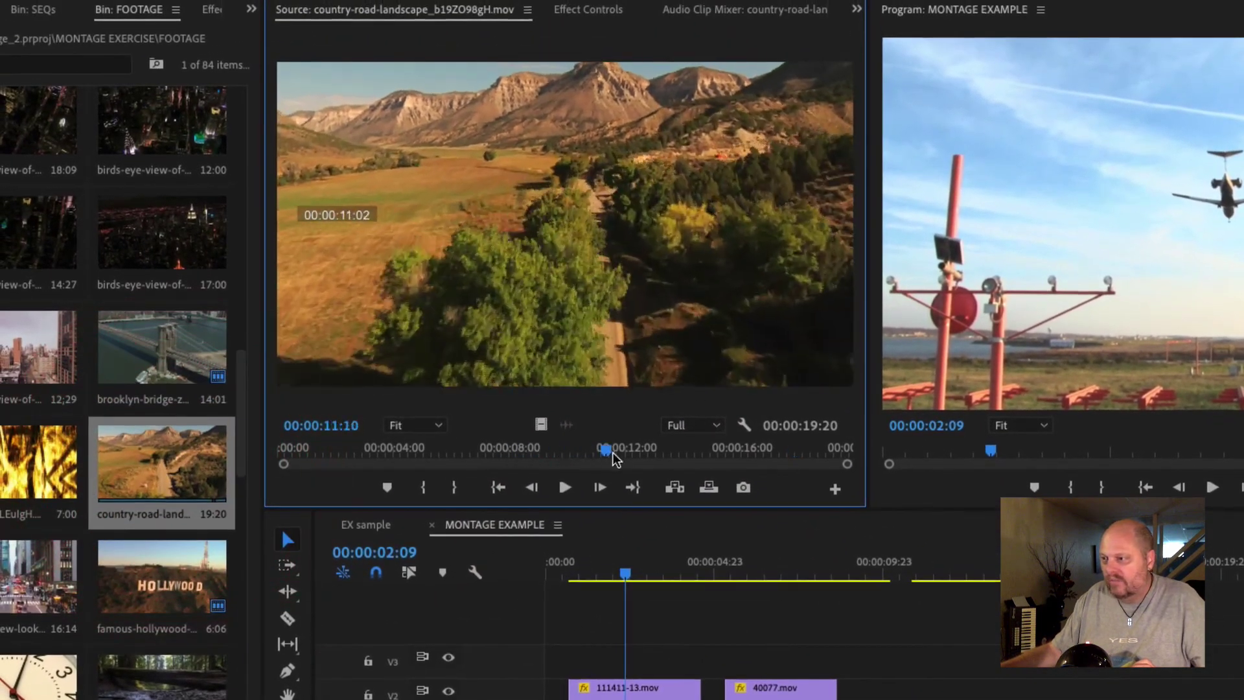
{"action": "left_click_drag", "start_coordinate": [616, 459], "coordinate": [305, 438]}
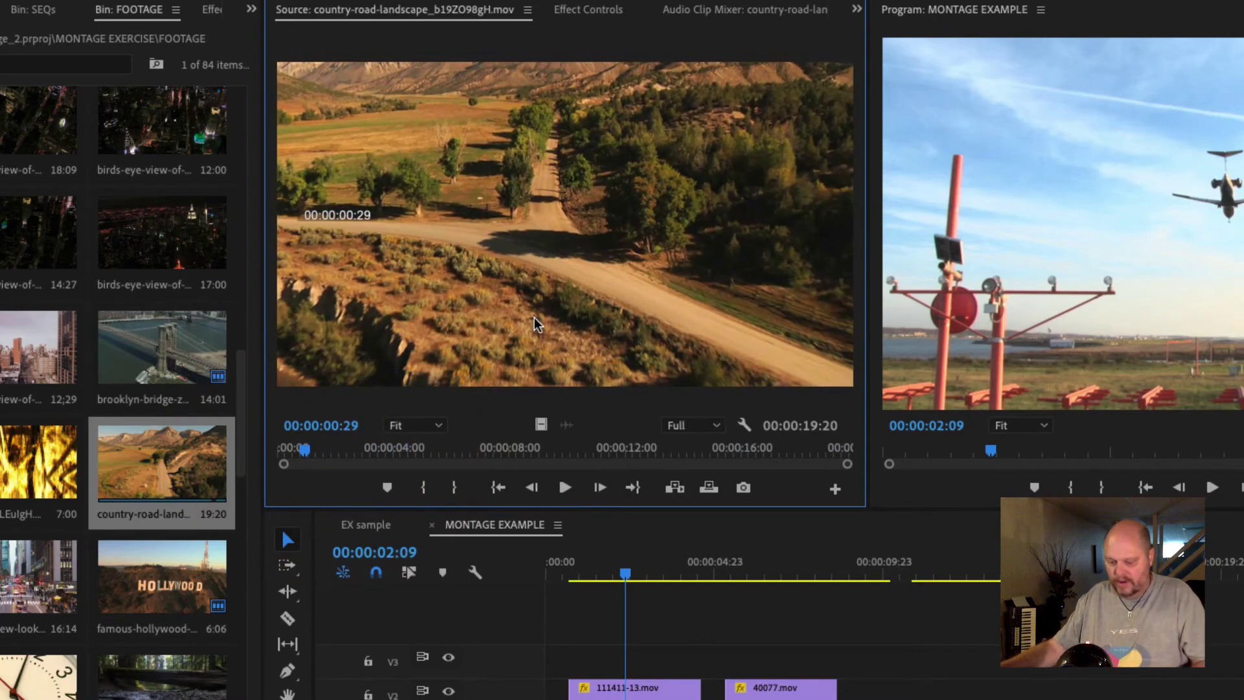
{"action": "key", "text": "i"}
{"action": "left_click", "coordinate": [367, 447]}
{"action": "key", "text": "o"}
{"action": "left_click_drag", "start_coordinate": [353, 452], "coordinate": [527, 452]}
{"action": "left_click_drag", "start_coordinate": [317, 217], "coordinate": [819, 459]}
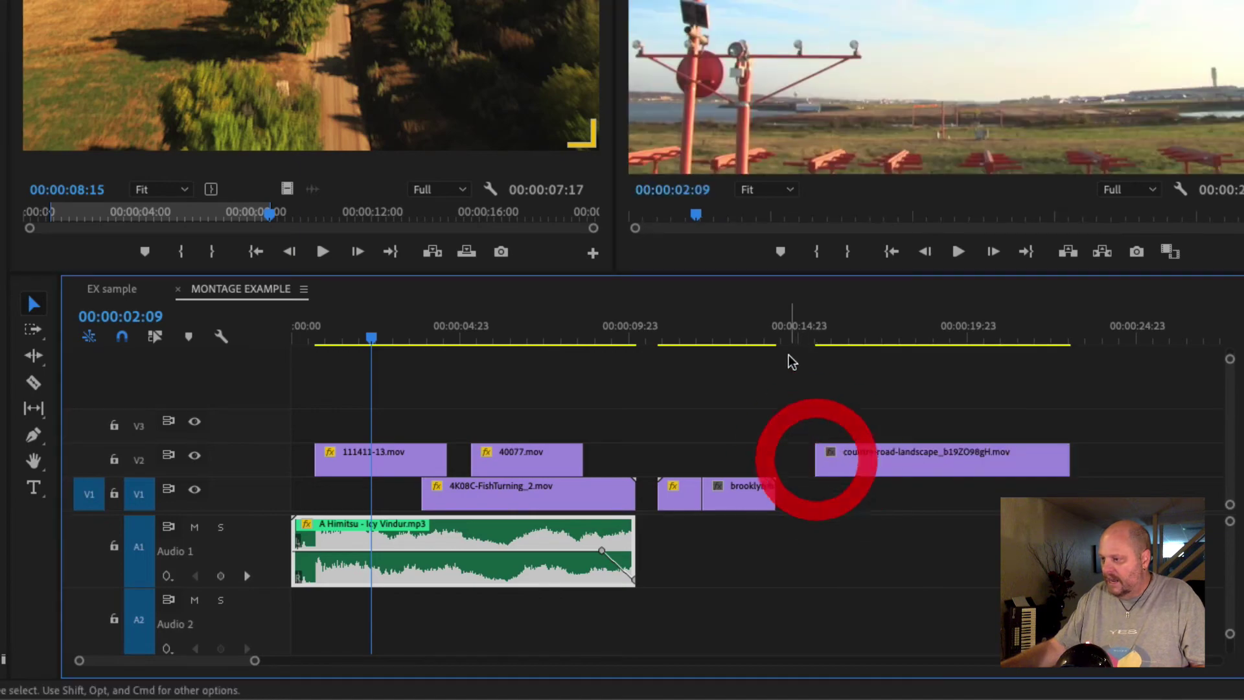
{"action": "left_click", "coordinate": [751, 335]}
{"action": "left_click", "coordinate": [759, 346]}
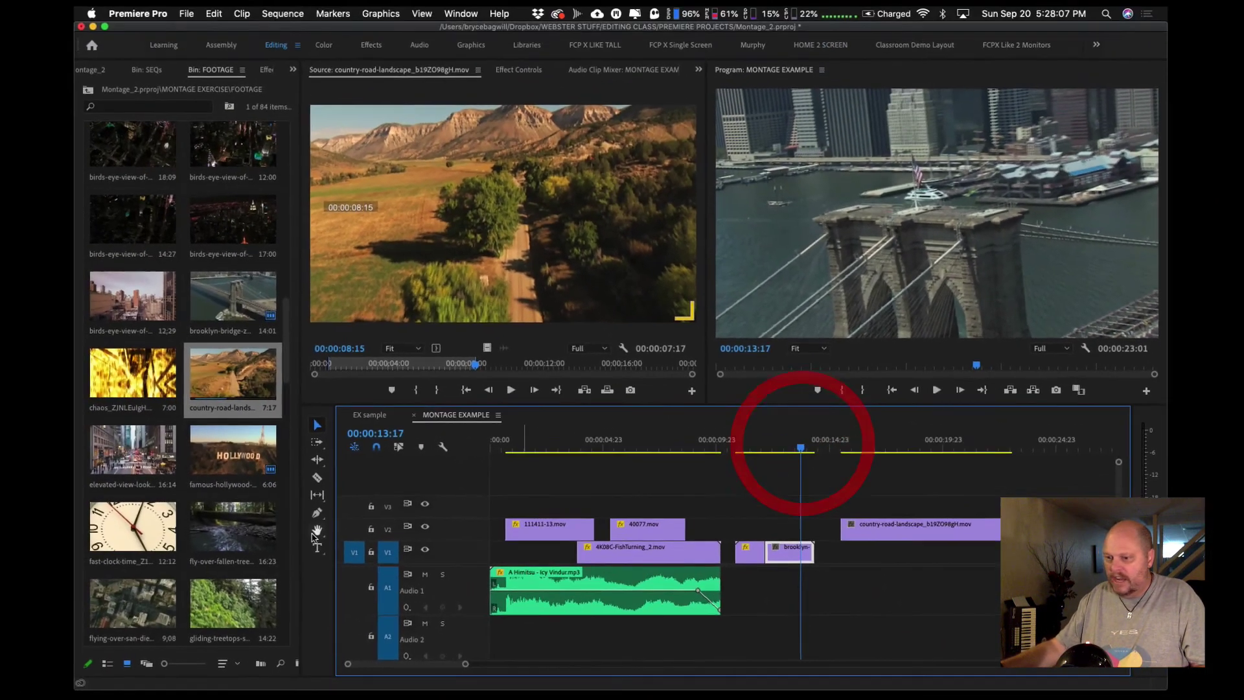
Mark the fly-over-fallen-tree clip from about 6 seconds to 00:00:10:05 and place that section on V1 beneath the country-road clip's later part
{"action": "double_click", "coordinate": [236, 528]}
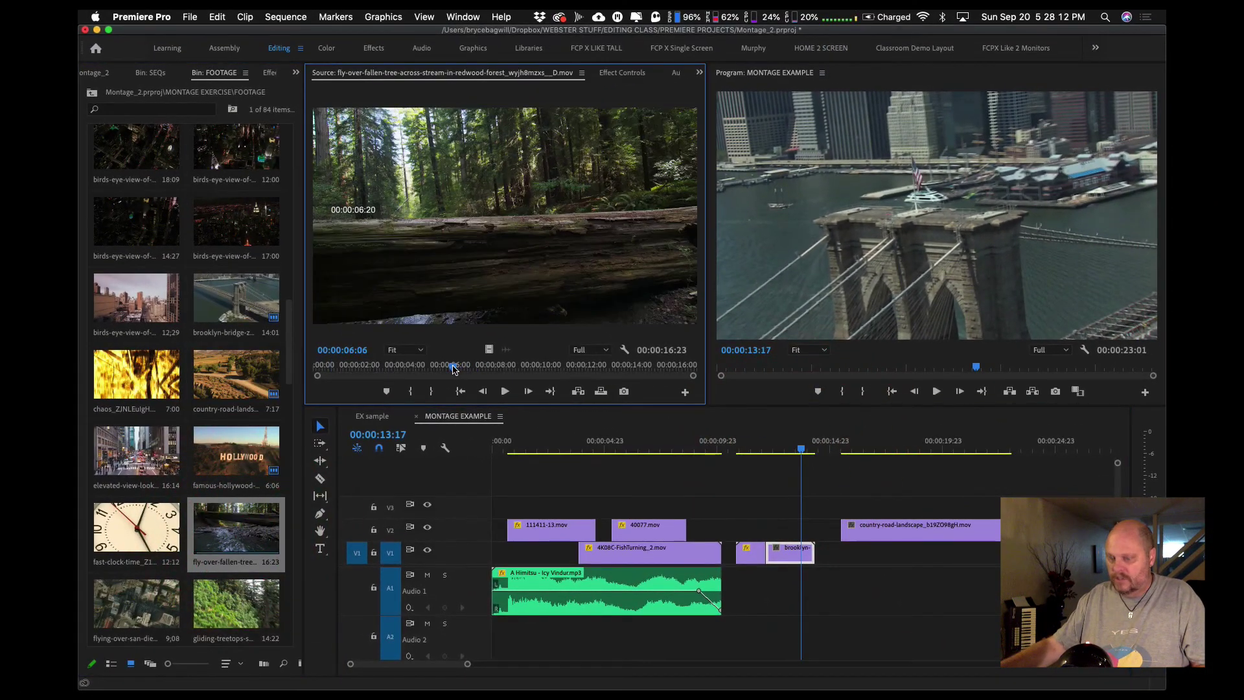
{"action": "key", "text": "i"}
{"action": "left_click_drag", "start_coordinate": [445, 365], "coordinate": [529, 372]}
{"action": "left_click", "coordinate": [453, 376]}
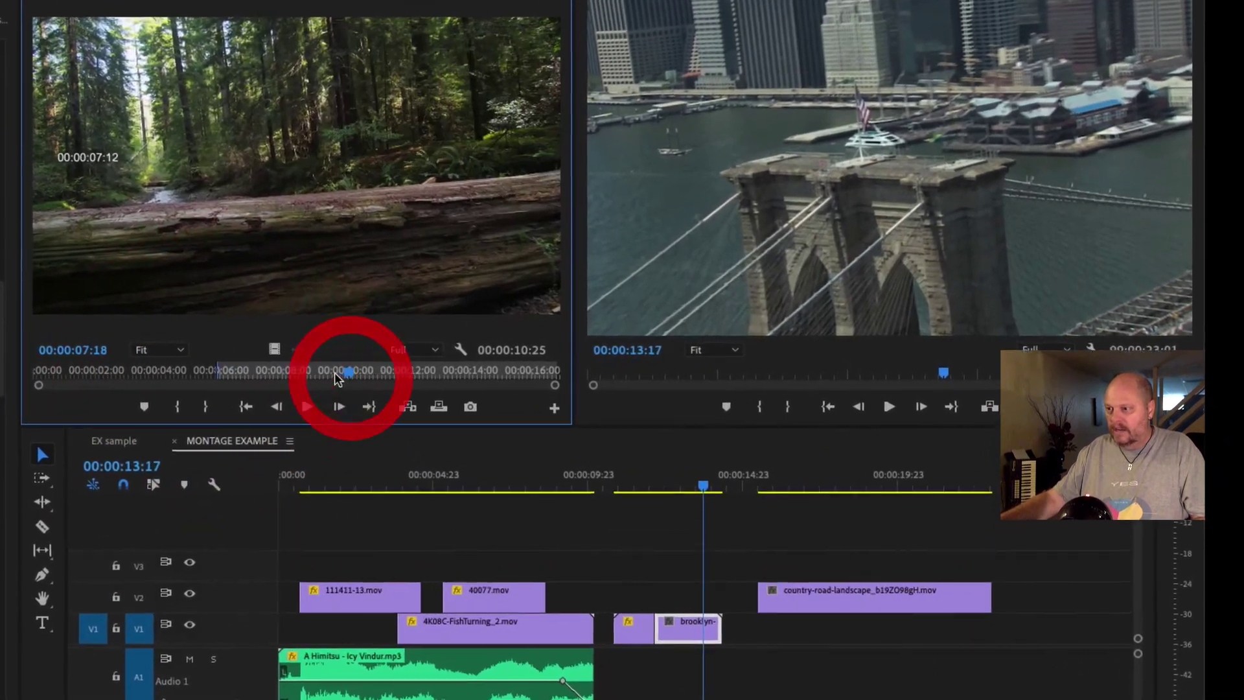
{"action": "key", "text": "o"}
{"action": "left_click_drag", "start_coordinate": [276, 348], "coordinate": [804, 570]}
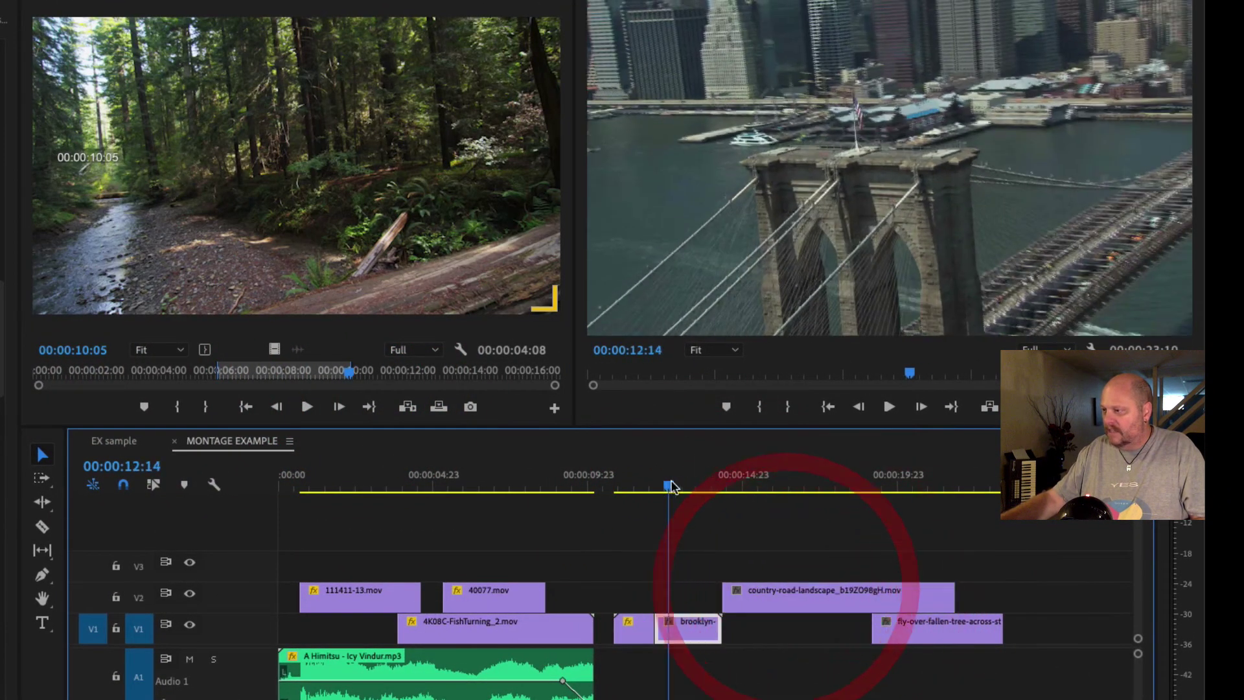
Move the country-road clip on V2 back to the bridge piece's end and trim its end to the fly-over clip's start
{"action": "left_click_drag", "start_coordinate": [1013, 538], "coordinate": [789, 565]}
{"action": "left_click", "coordinate": [907, 640]}
{"action": "left_click_drag", "start_coordinate": [953, 595], "coordinate": [870, 596]}
{"action": "left_click_drag", "start_coordinate": [762, 497], "coordinate": [774, 526]}
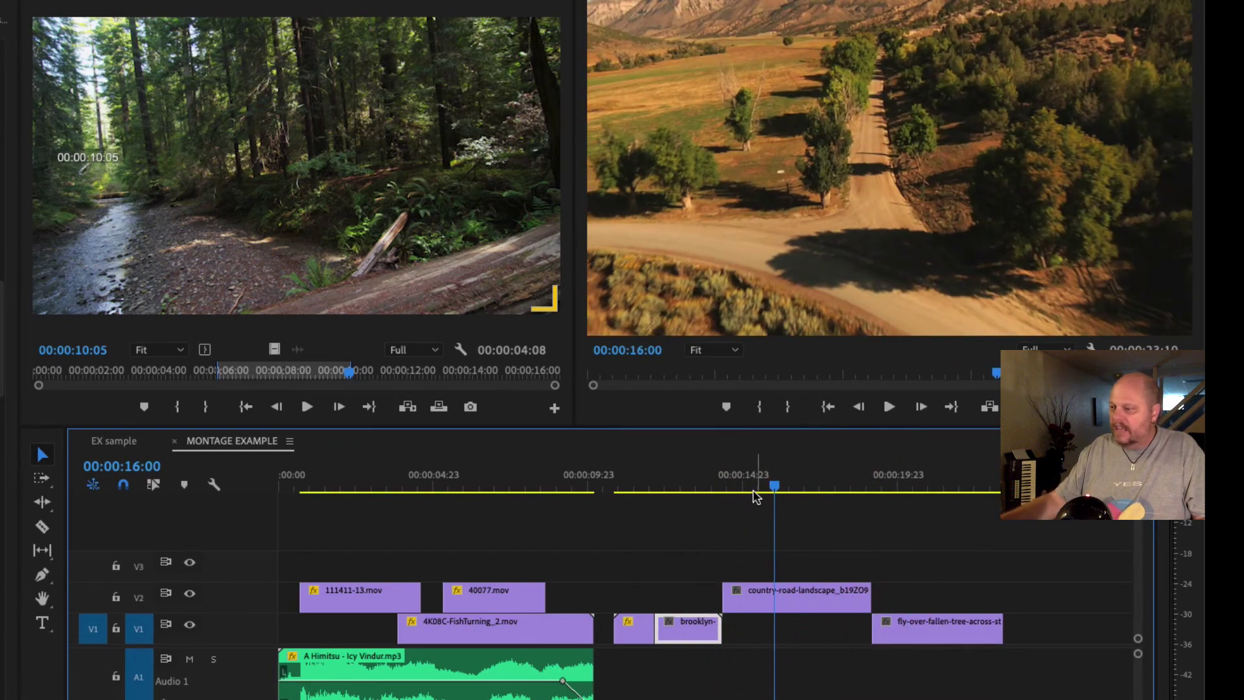
{"action": "left_click_drag", "start_coordinate": [754, 496], "coordinate": [831, 477]}
{"action": "left_click", "coordinate": [894, 355]}
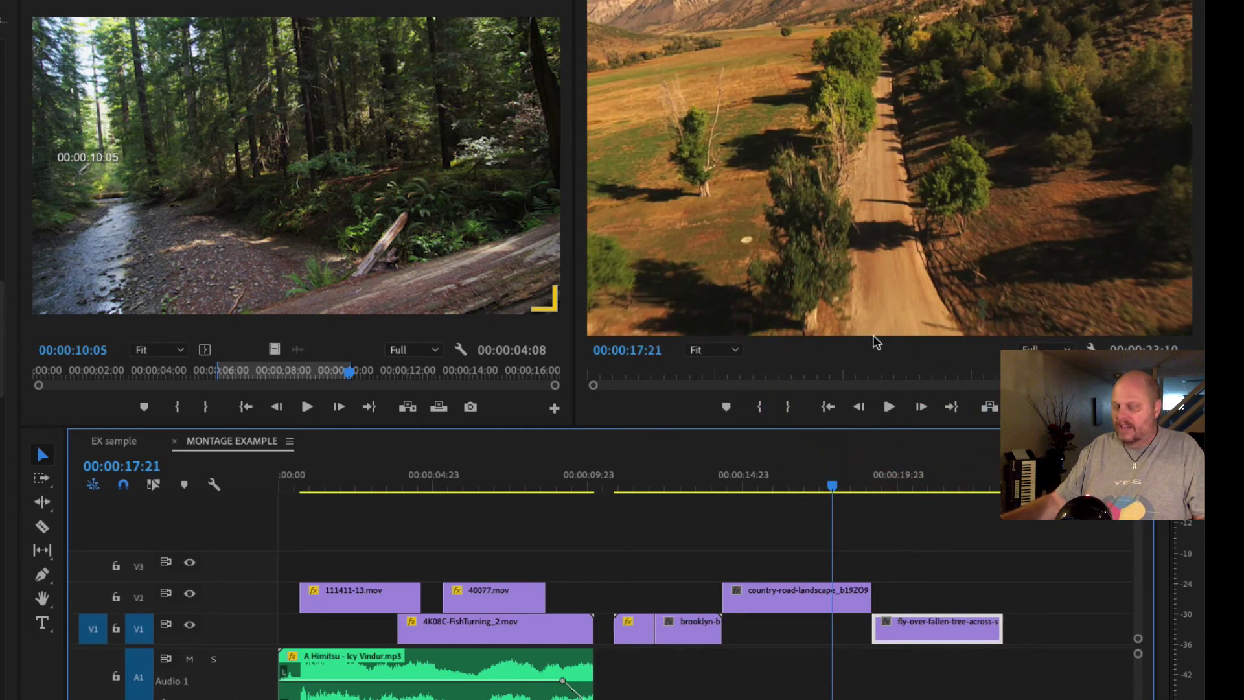
Match-frame the country-road clip into the Source monitor and compare its frame at 00:00:07:11 with the clip around 00:00:17:04 in the sequence
{"action": "left_click", "coordinate": [819, 602]}
{"action": "key", "text": "f"}
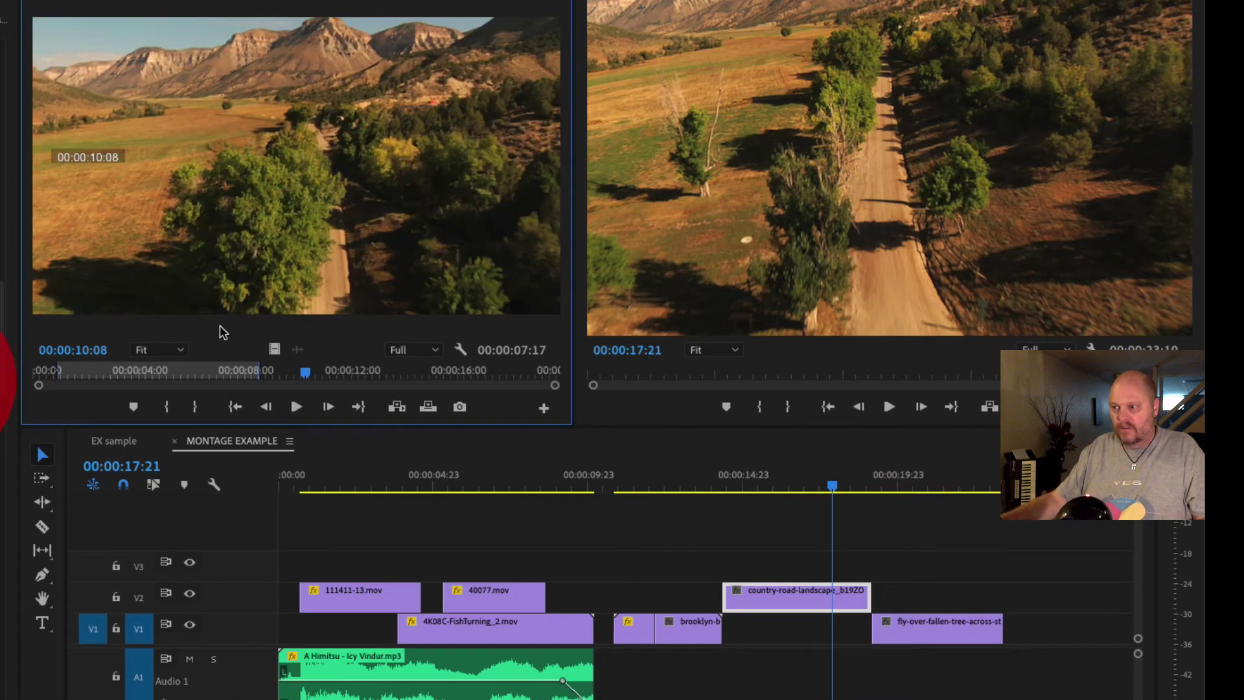
{"action": "left_click", "coordinate": [200, 370]}
{"action": "left_click", "coordinate": [229, 370]}
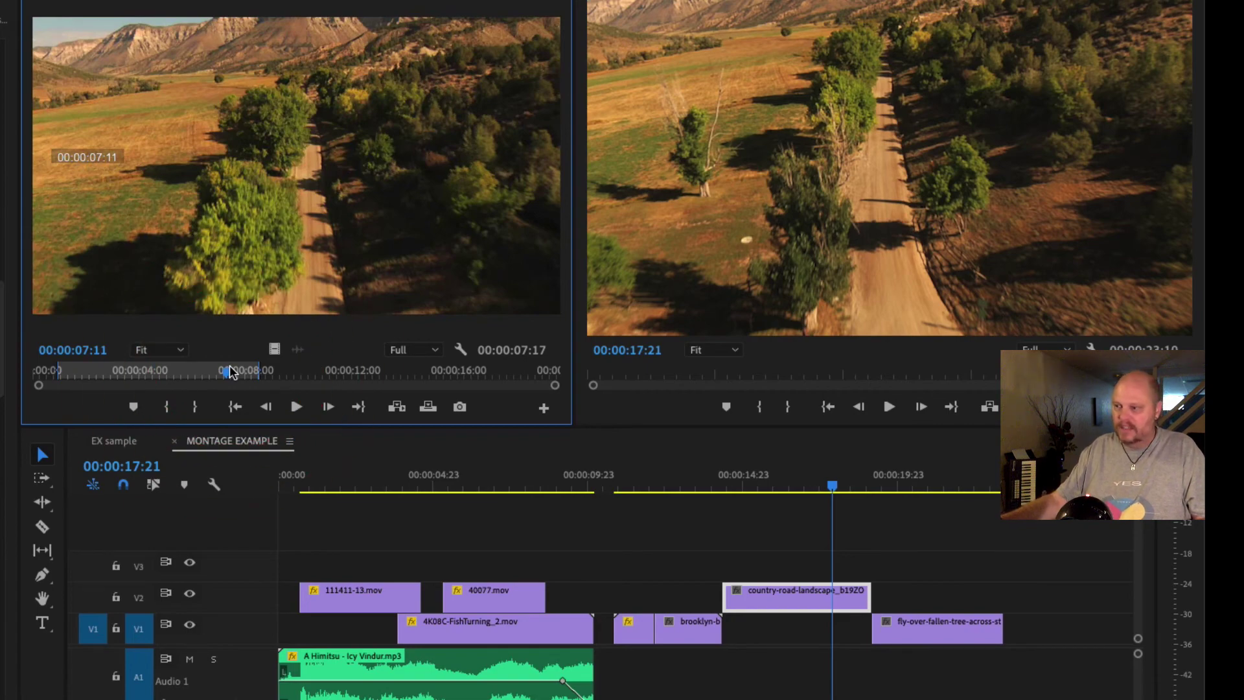
{"action": "left_click_drag", "start_coordinate": [835, 489], "coordinate": [806, 489]}
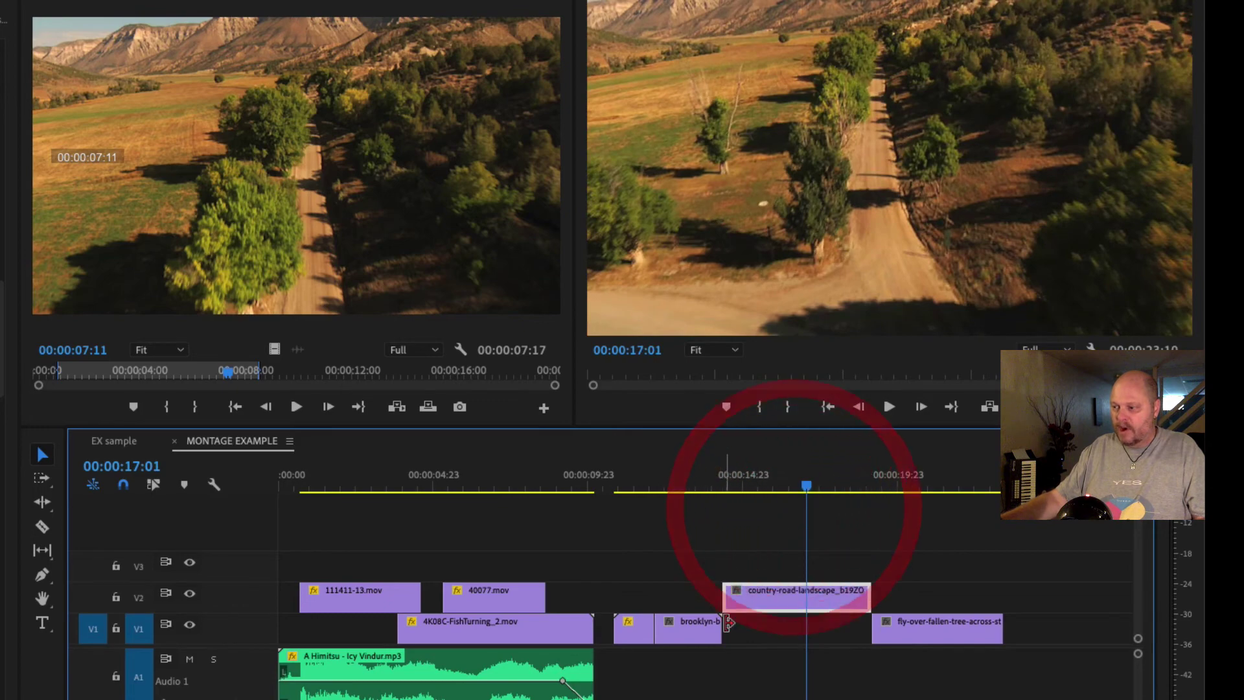
{"action": "left_click_drag", "start_coordinate": [679, 489], "coordinate": [818, 491]}
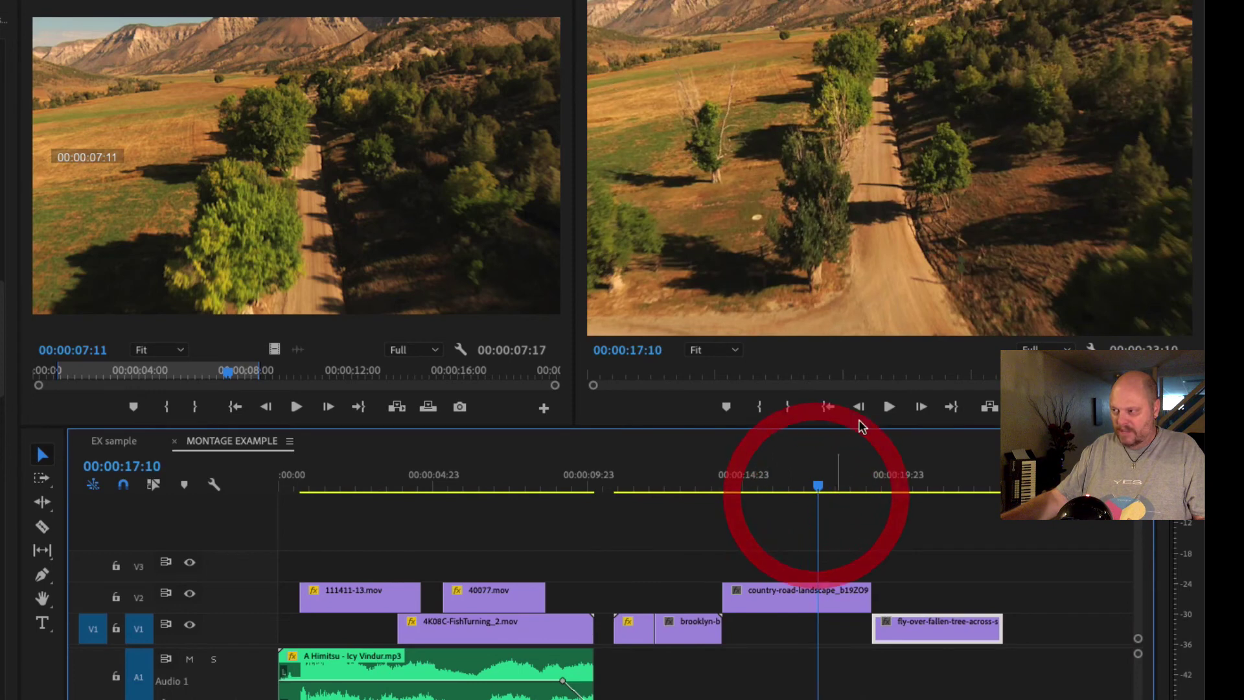
{"action": "left_click", "coordinate": [810, 490]}
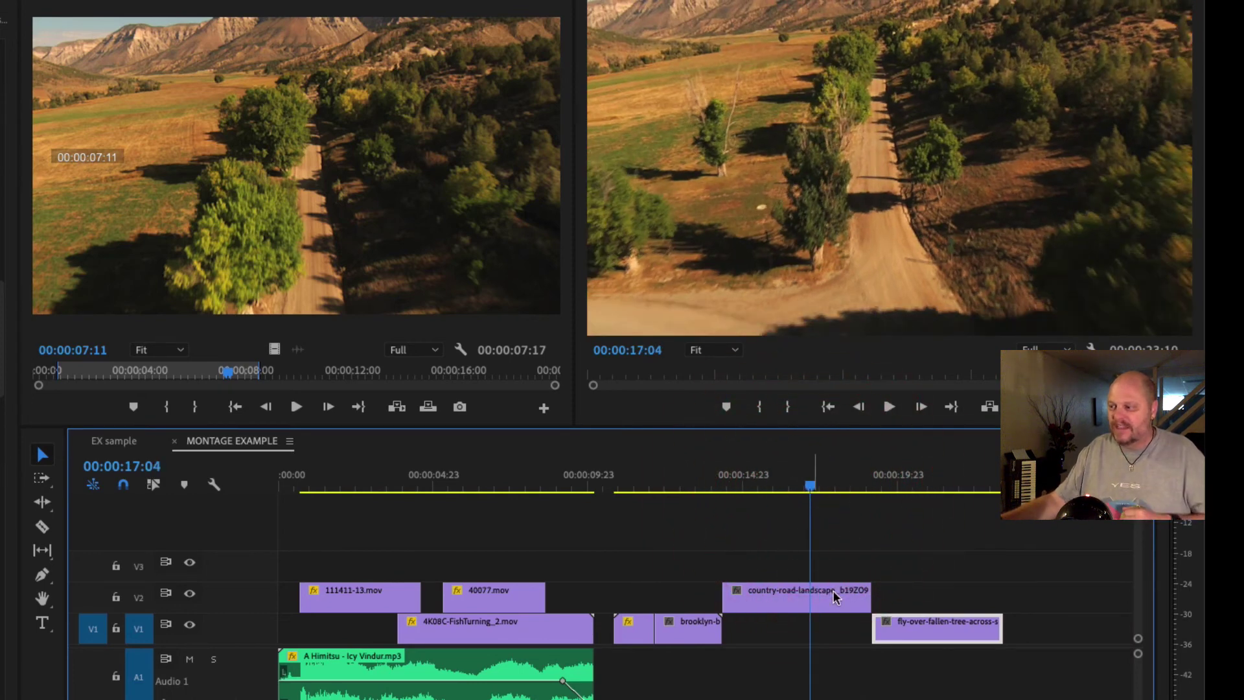
Use the Slip tool on the country-road clip to shift its media about four seconds later while keeping its timeline position
{"action": "left_click", "coordinate": [48, 558]}
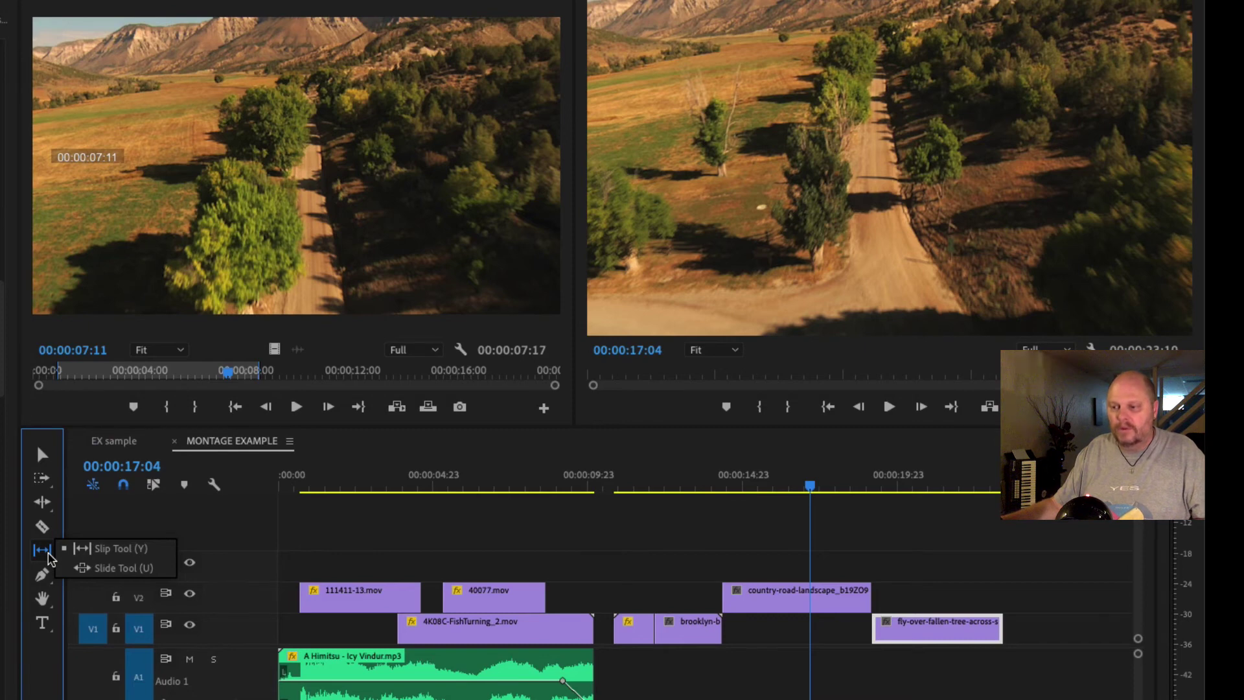
{"action": "left_click", "coordinate": [86, 569]}
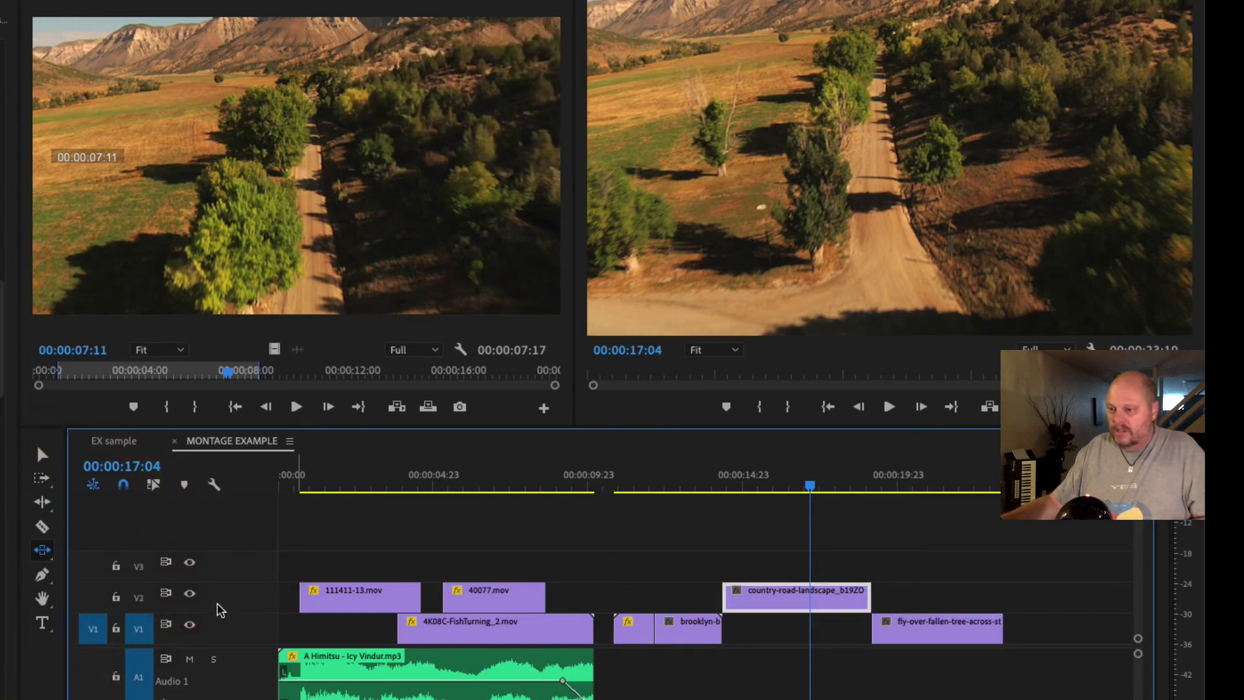
{"action": "left_click", "coordinate": [48, 553]}
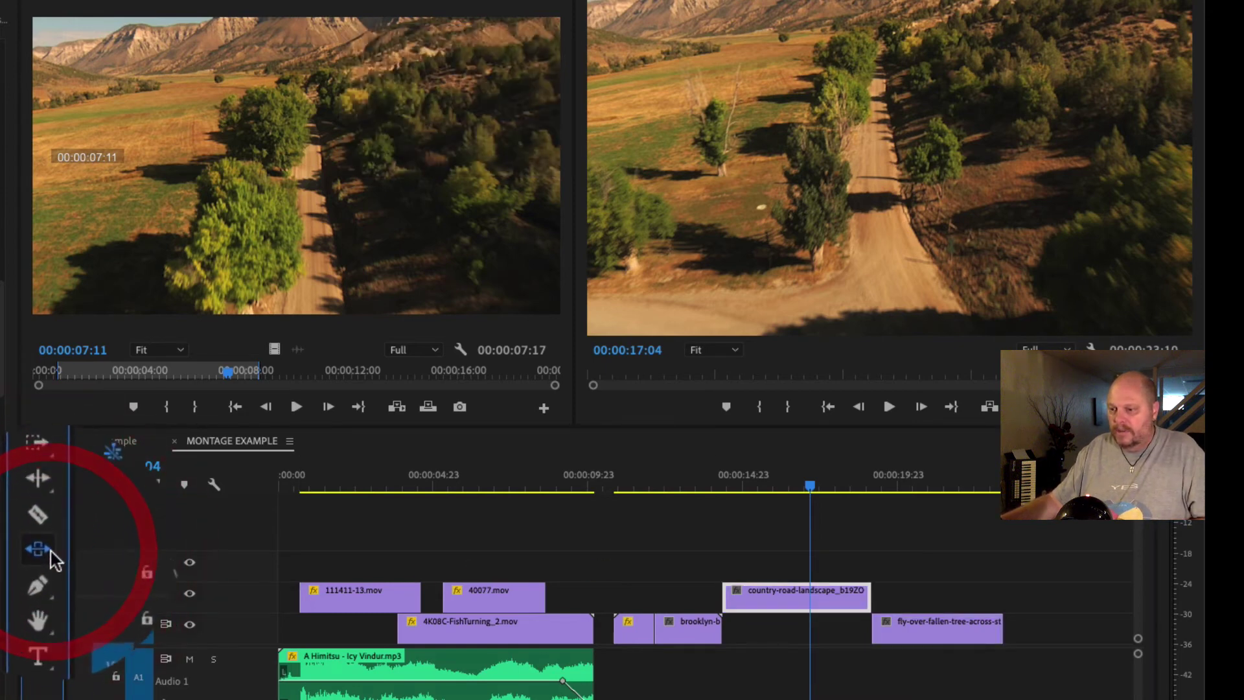
{"action": "left_click", "coordinate": [94, 552]}
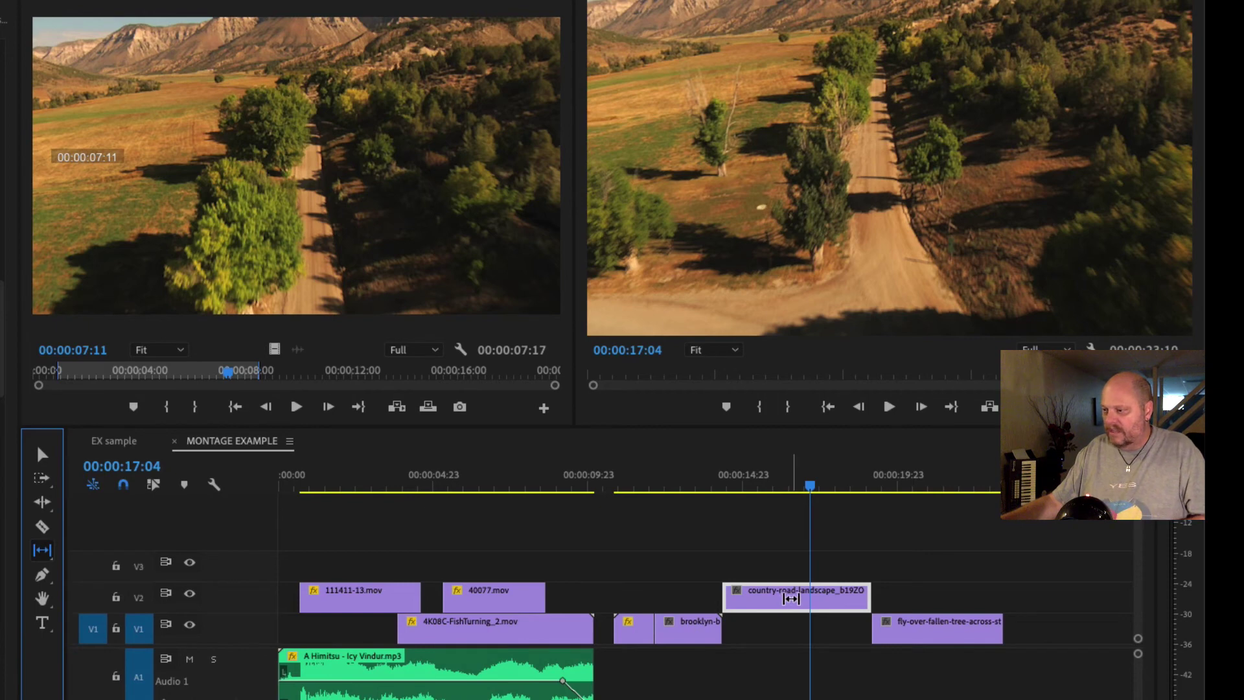
{"action": "mouse_move", "coordinate": [792, 599]}
{"action": "left_mouse_down"}
{"action": "mouse_move", "coordinate": [740, 601]}
{"action": "mouse_move", "coordinate": [813, 599]}
{"action": "left_mouse_up"}
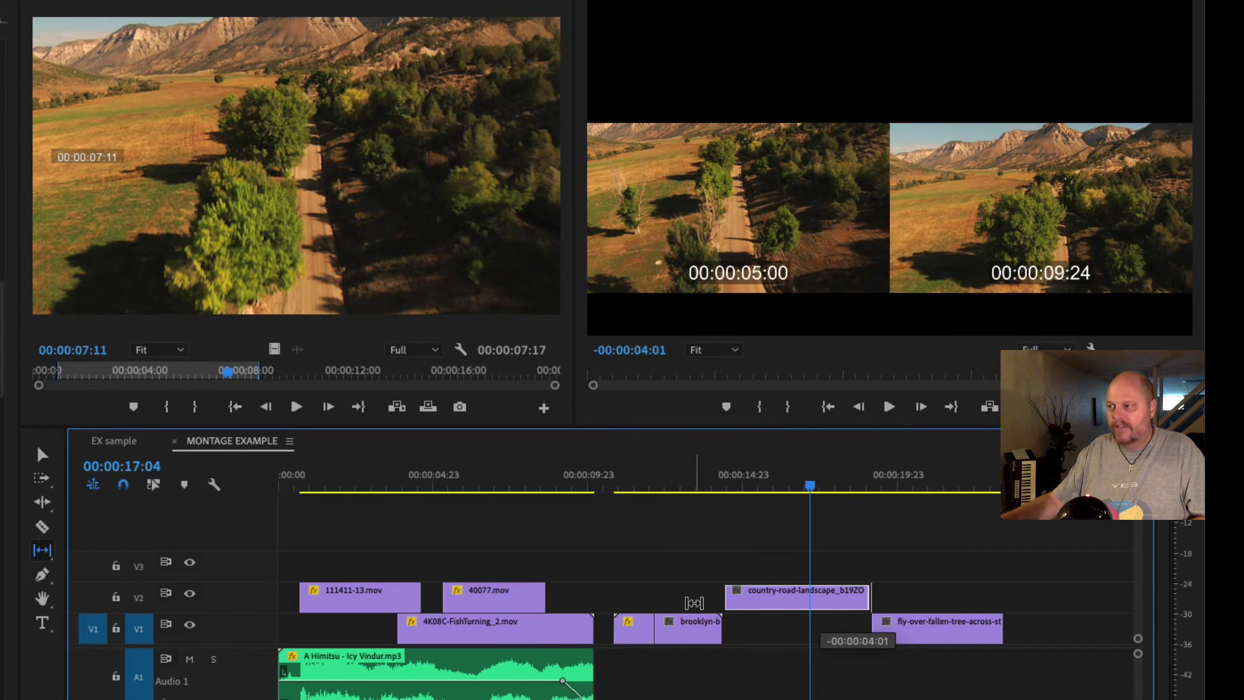
{"action": "left_click_drag", "start_coordinate": [694, 603], "coordinate": [741, 601]}
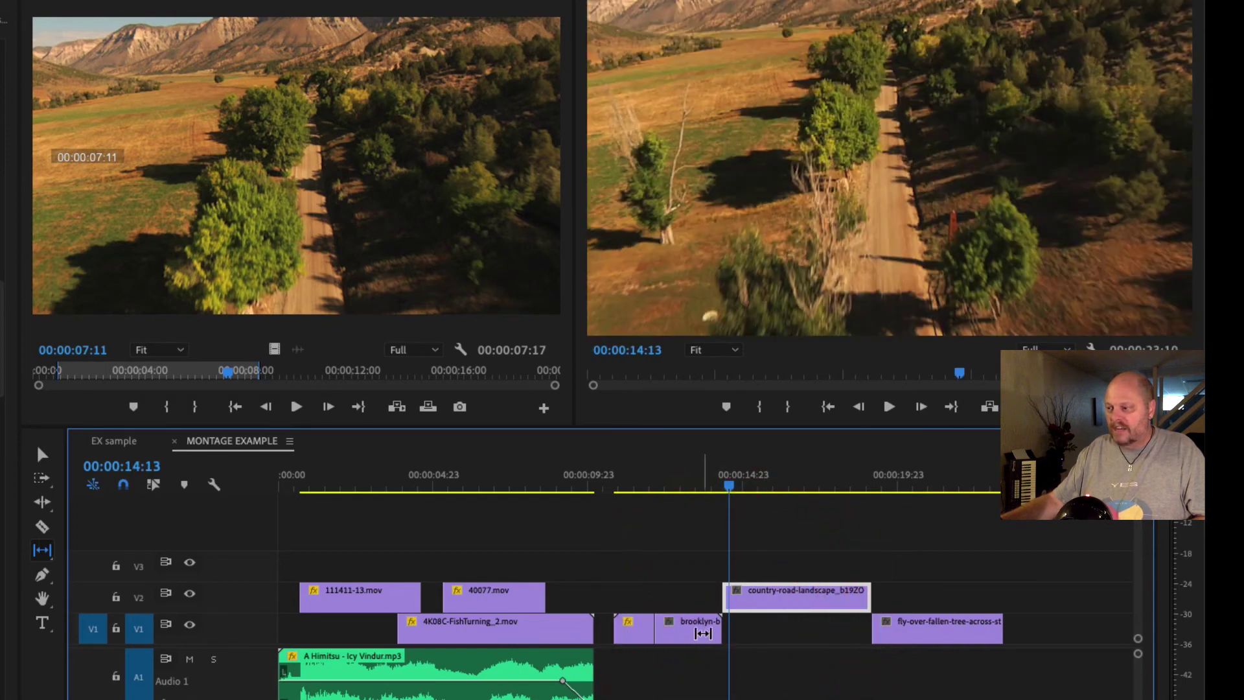
Scrub the slipped country-road clip from start to end and park the playhead at 00:00:16:22 to check its new content
{"action": "left_click", "coordinate": [707, 483]}
{"action": "left_click", "coordinate": [887, 485]}
{"action": "left_click_drag", "start_coordinate": [886, 485], "coordinate": [804, 486]}
{"action": "left_click_drag", "start_coordinate": [792, 600], "coordinate": [819, 597]}
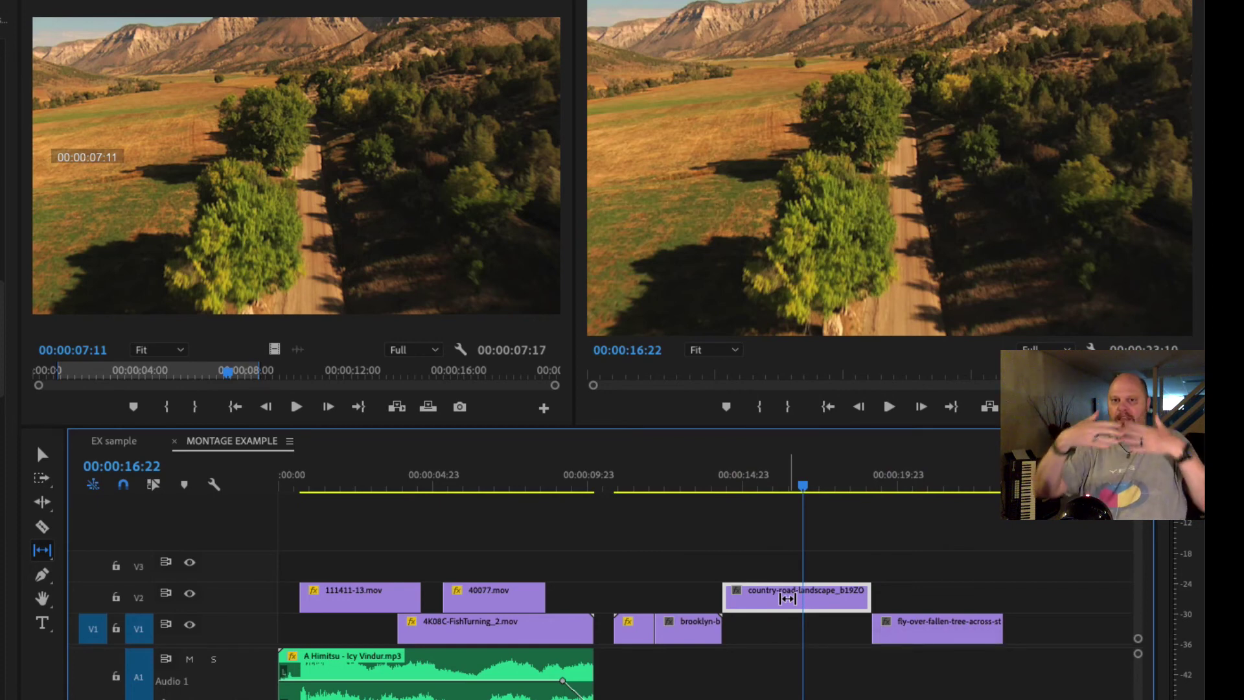
Return to the Selection tool, enlarge the video tracks, and park the playhead at 00:00:07:08 over the 40077.mov flag clip
{"action": "left_click", "coordinate": [790, 483]}
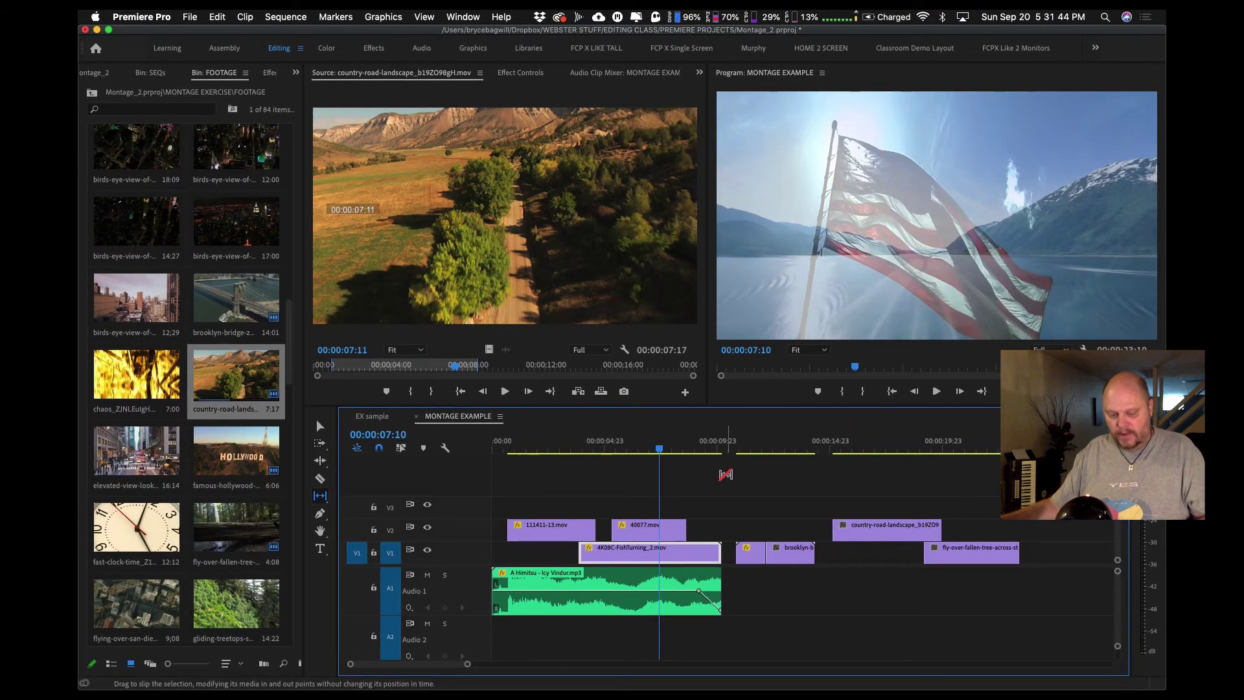
{"action": "key", "text": "v"}
{"action": "left_click", "coordinate": [653, 487]}
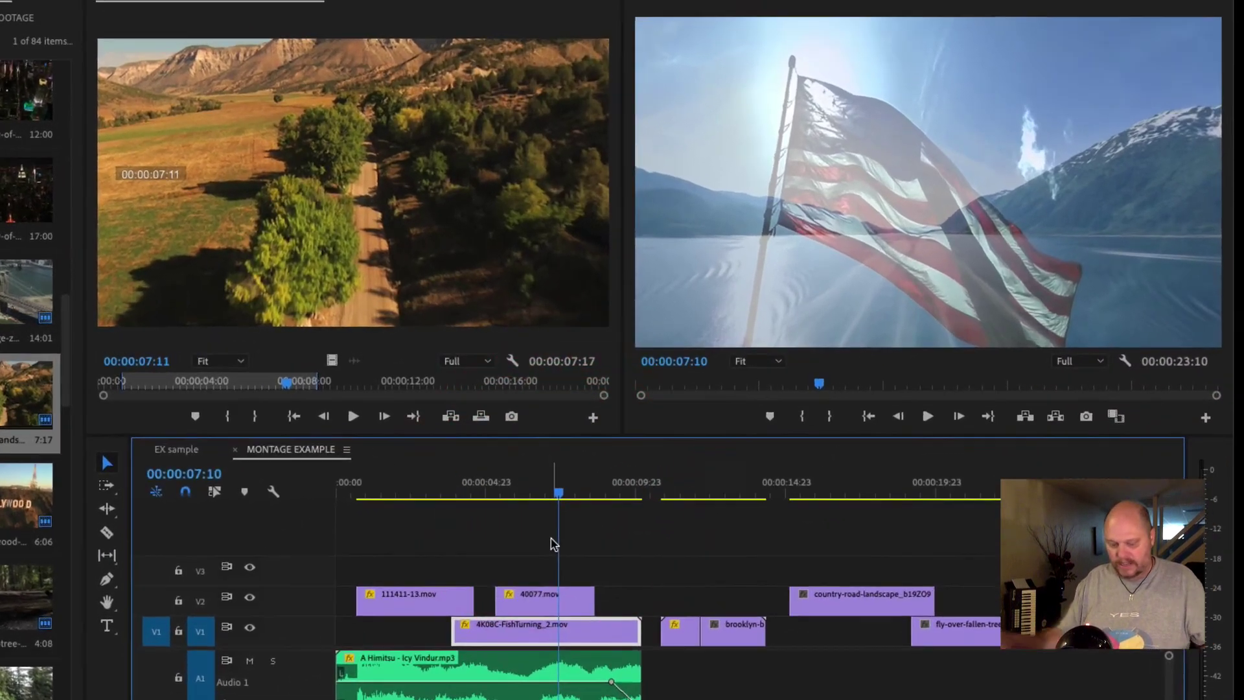
{"action": "key", "text": "super+equal"}
{"action": "key", "text": "super+equal"}
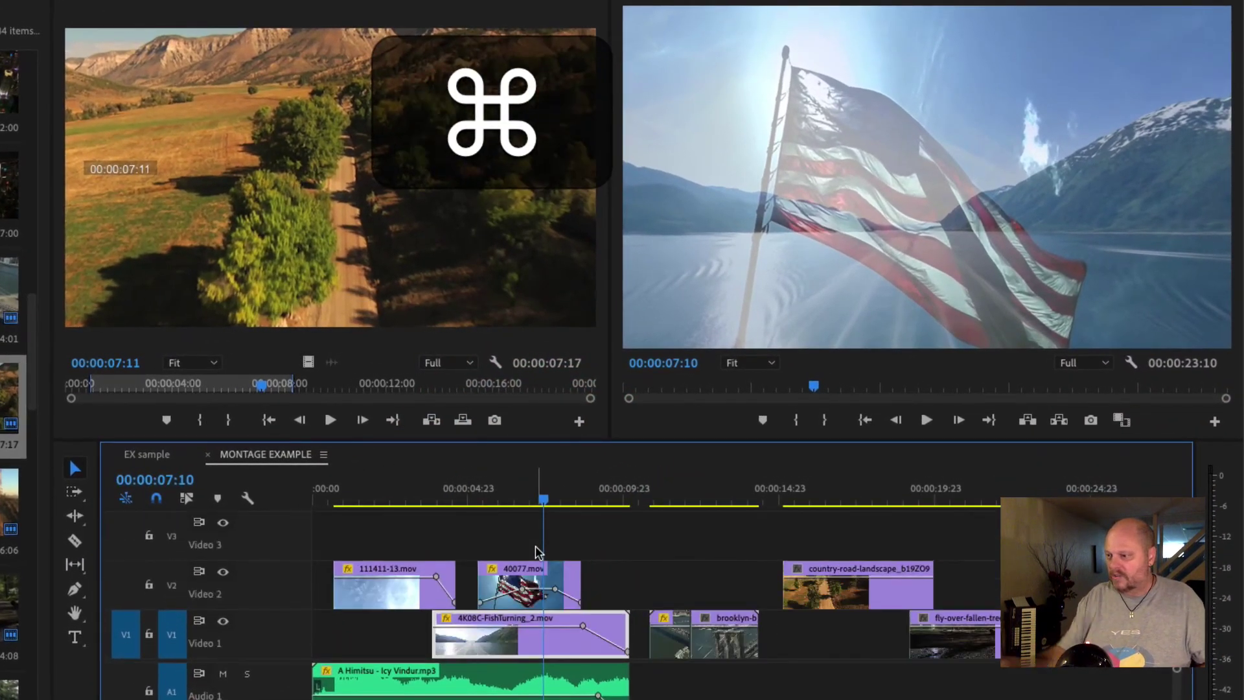
{"action": "left_click_drag", "start_coordinate": [543, 502], "coordinate": [540, 501]}
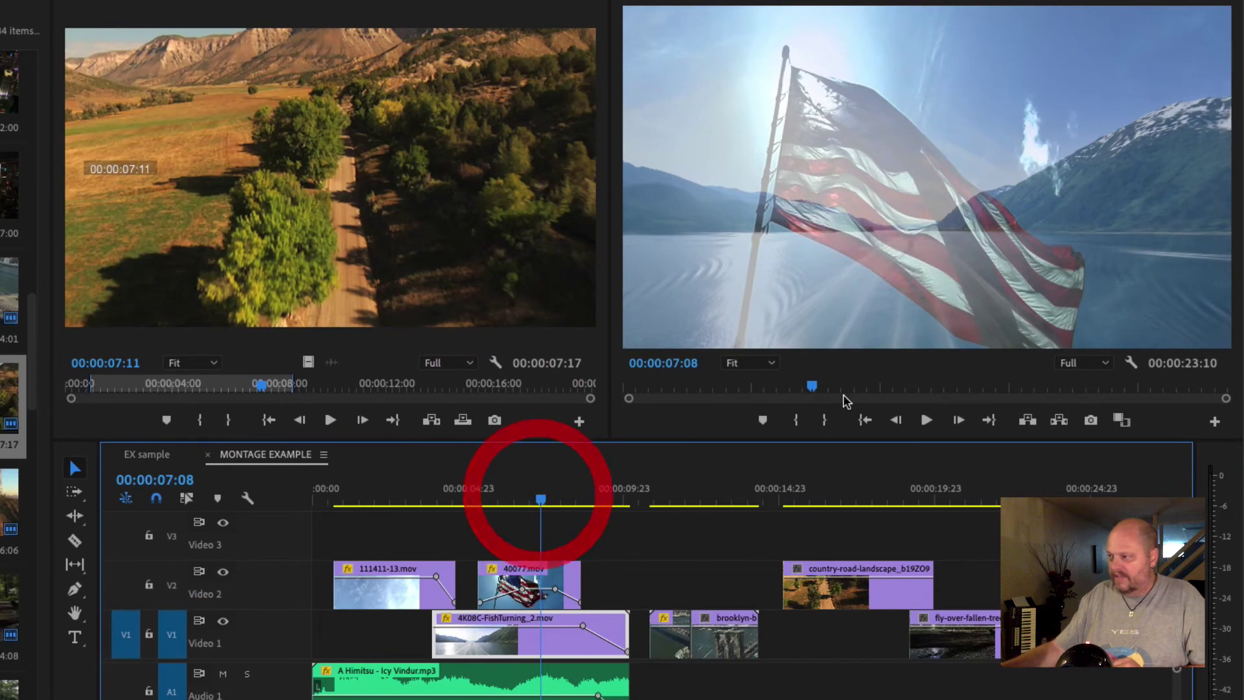
Open the effect controls of the 40077.mov clip on V2 and set its opacity blend mode to Dissolve
{"action": "left_click", "coordinate": [535, 593]}
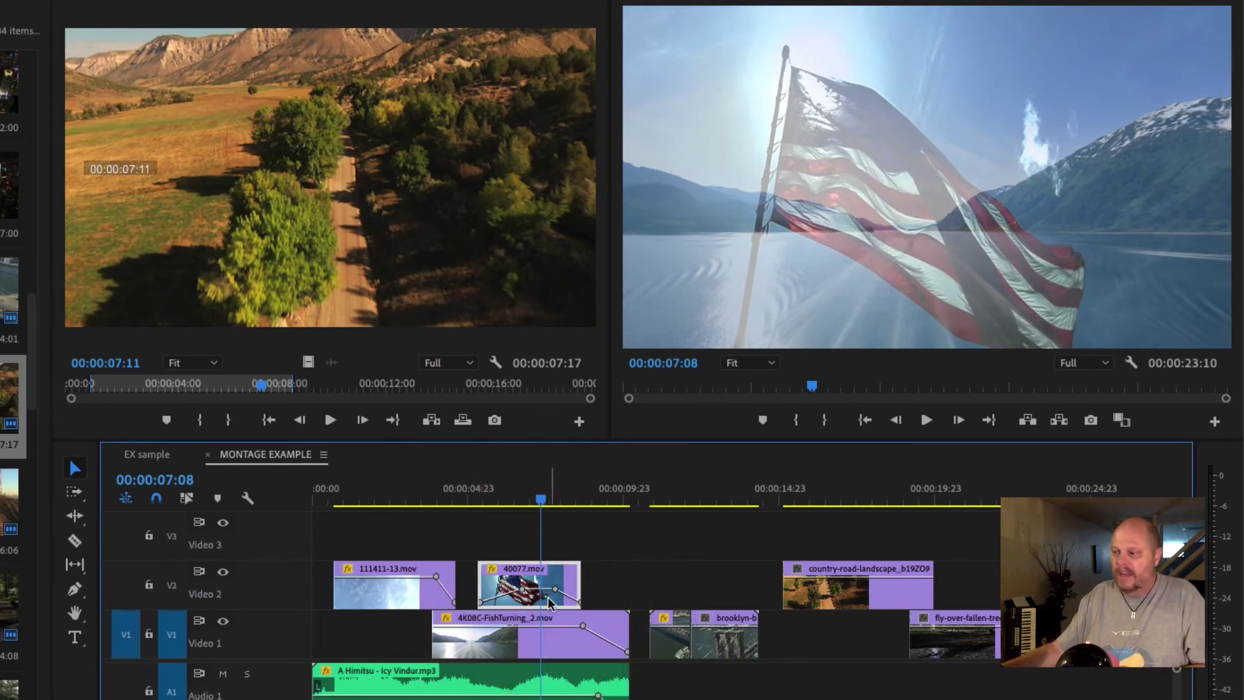
{"action": "left_click", "coordinate": [547, 575]}
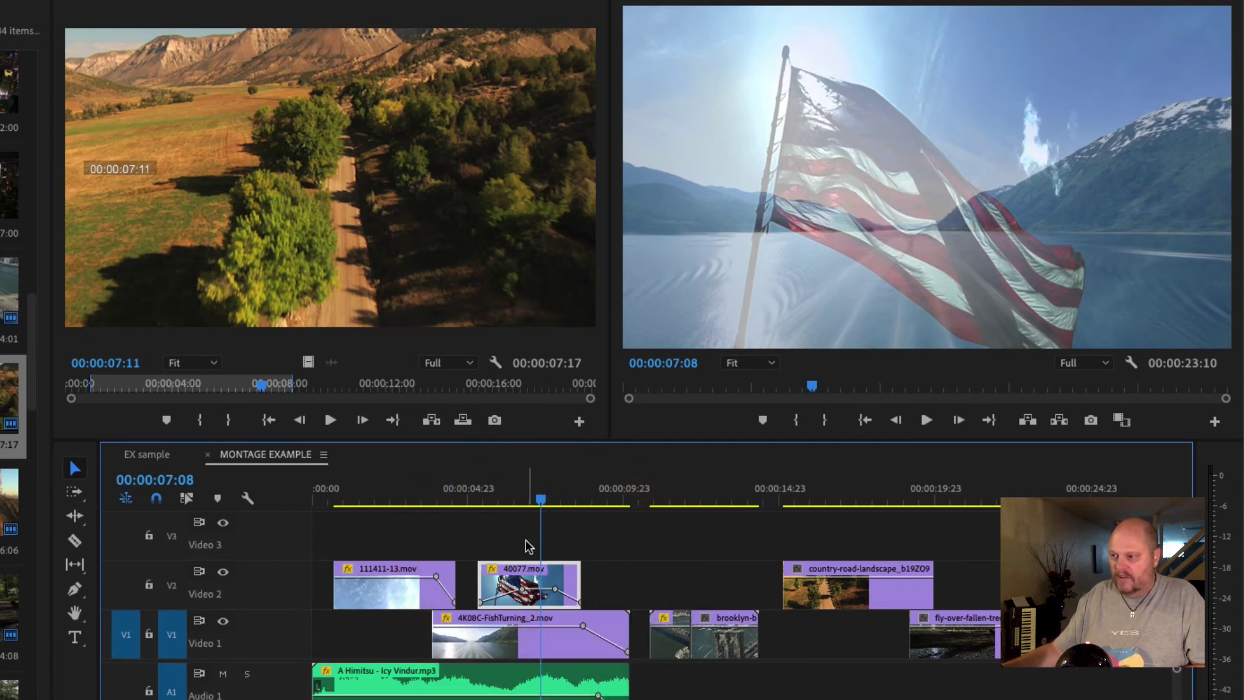
{"action": "left_click", "coordinate": [354, 14]}
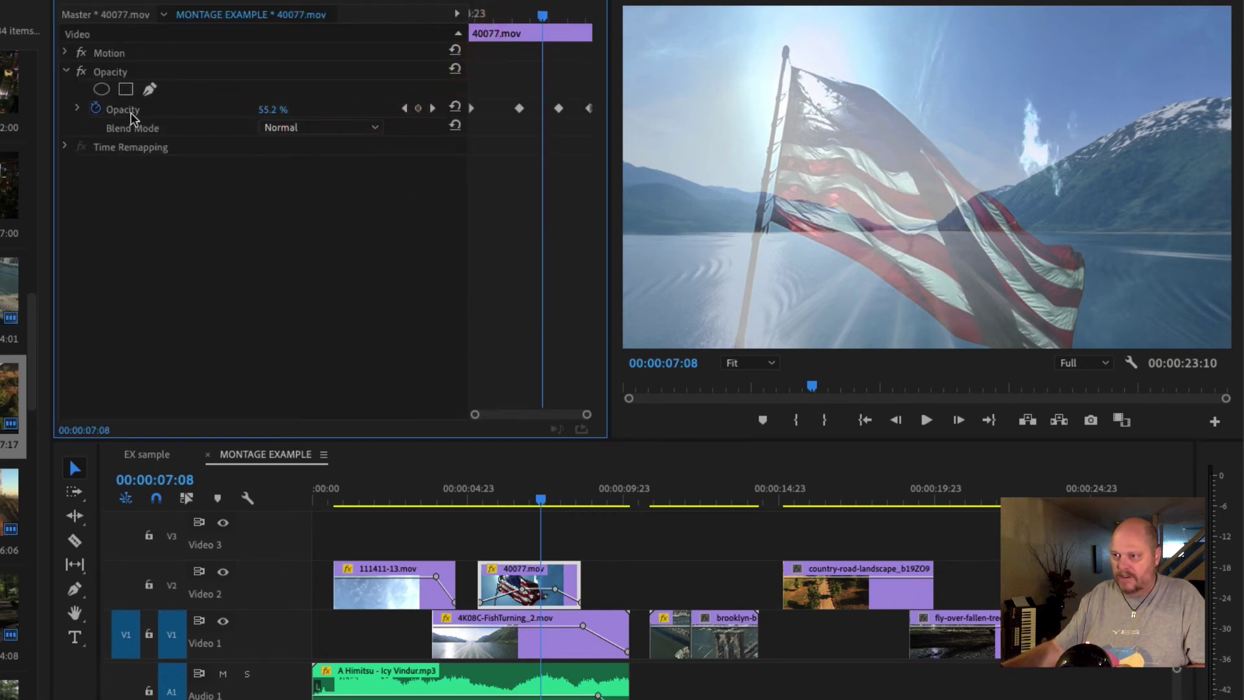
{"action": "left_click", "coordinate": [292, 128]}
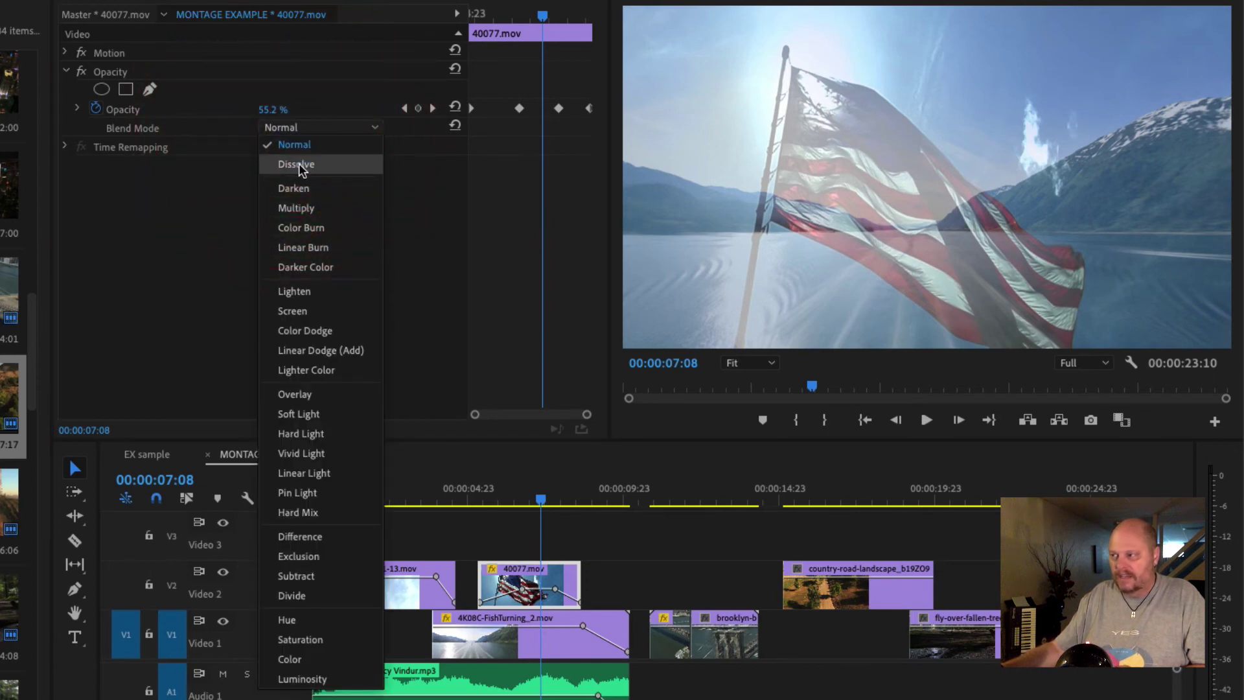
{"action": "left_click", "coordinate": [299, 166]}
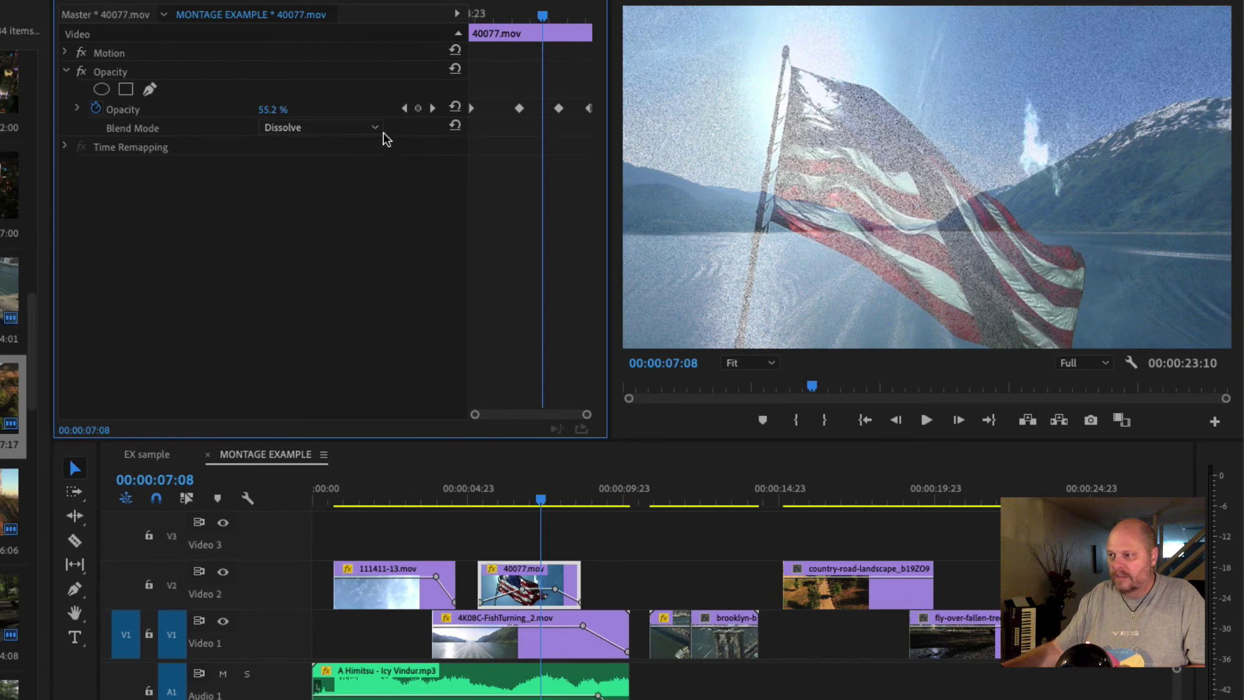
Try the Darken, Multiply, Color Burn, Linear Burn and Darker Color blend modes in turn on the 40077.mov clip
{"action": "left_click", "coordinate": [324, 129]}
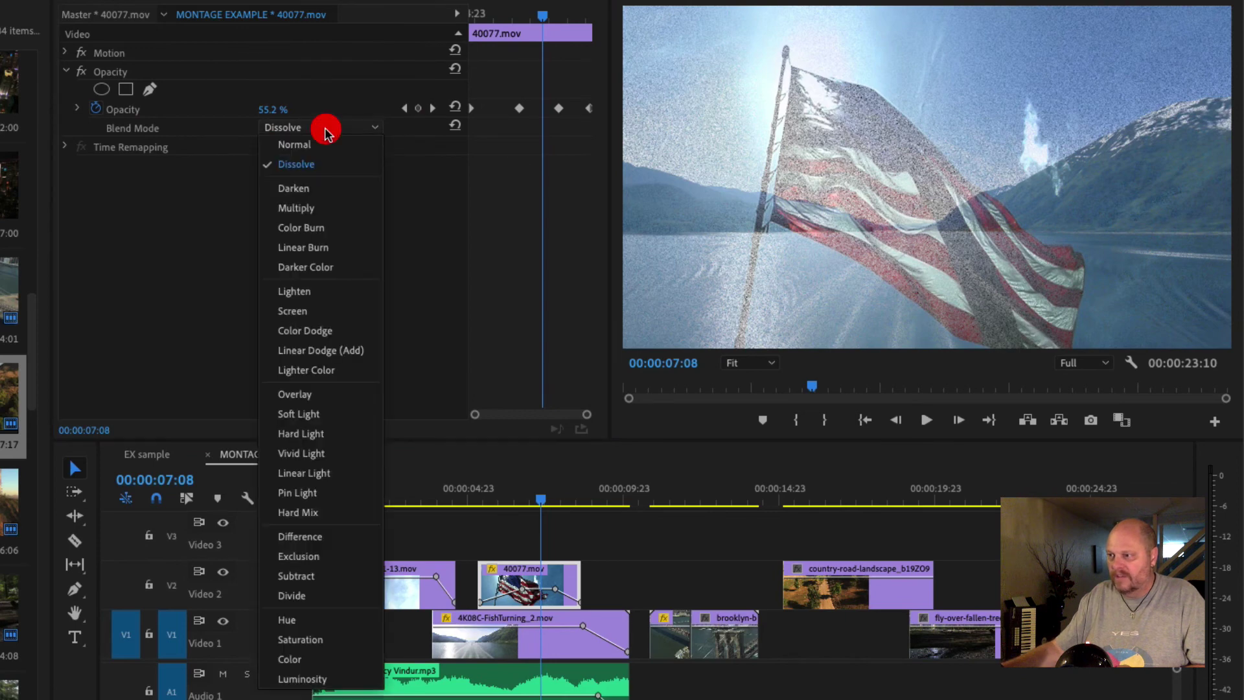
{"action": "left_click", "coordinate": [325, 189]}
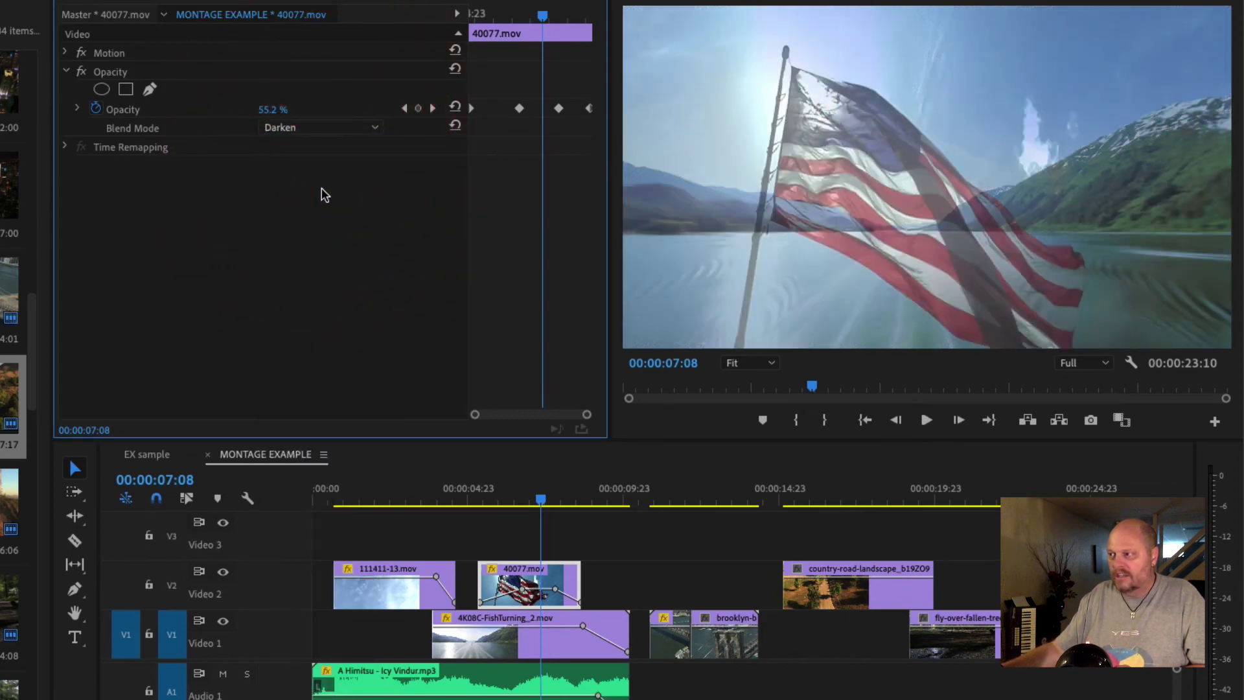
{"action": "left_click", "coordinate": [305, 134]}
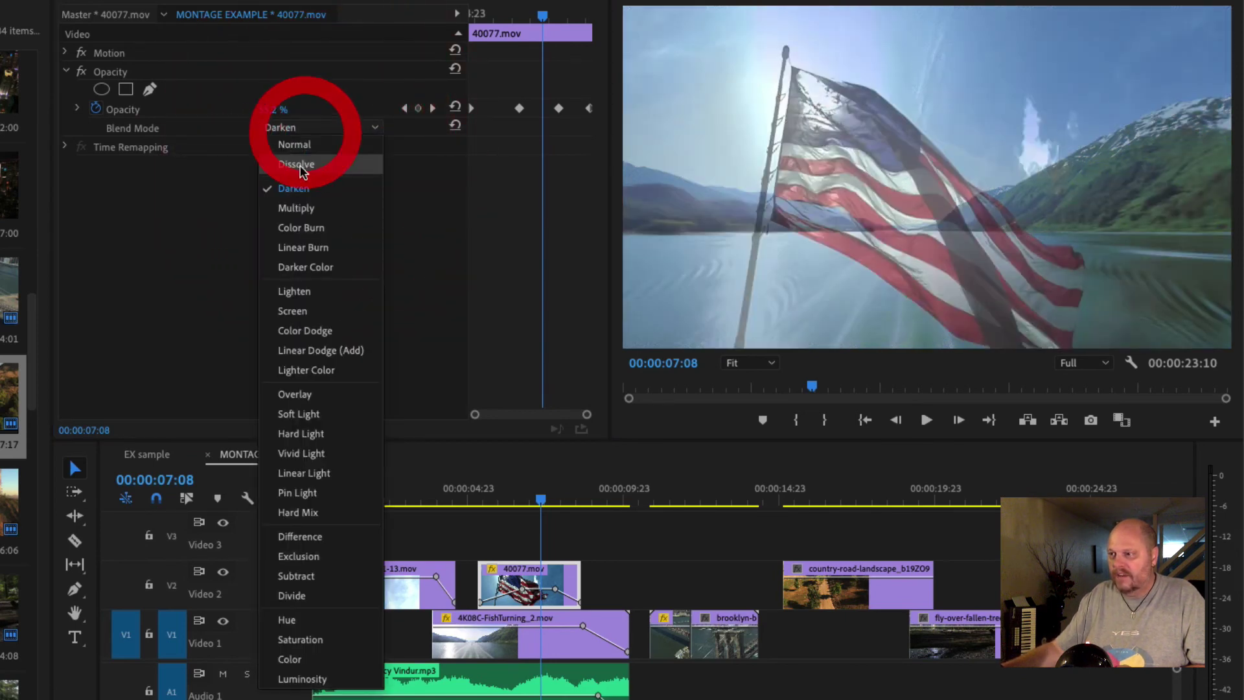
{"action": "left_click", "coordinate": [305, 205]}
{"action": "left_click", "coordinate": [306, 134]}
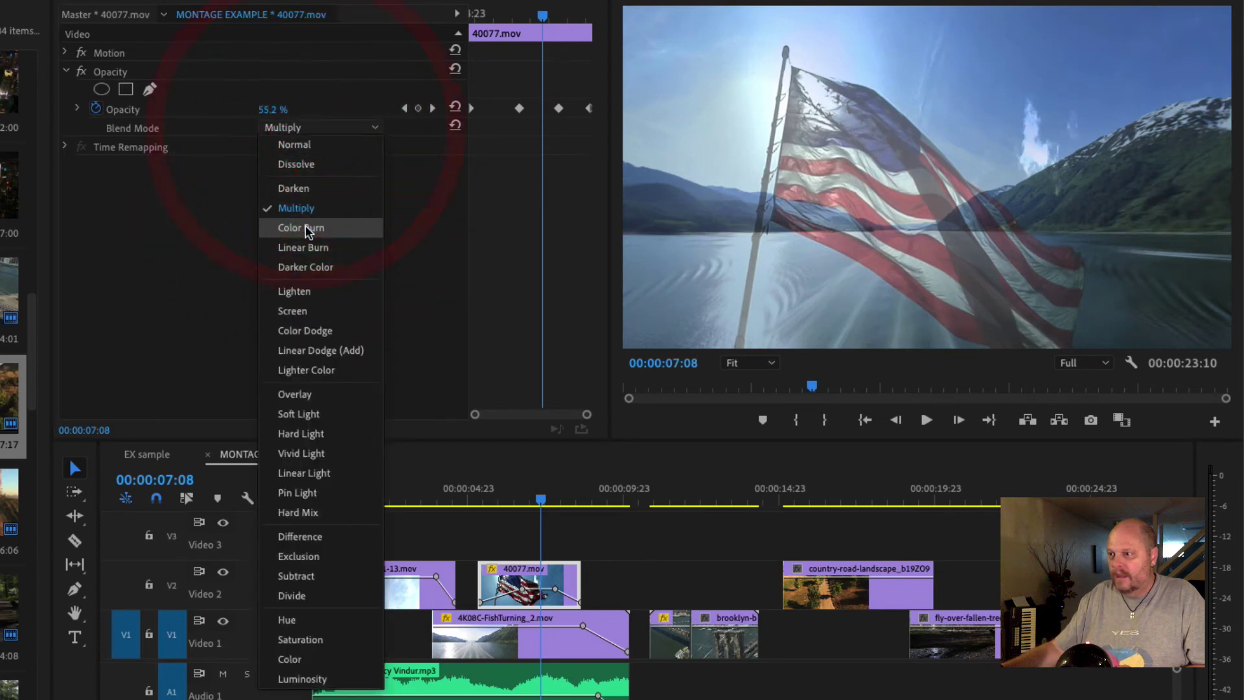
{"action": "left_click", "coordinate": [305, 227]}
{"action": "left_click", "coordinate": [305, 134]}
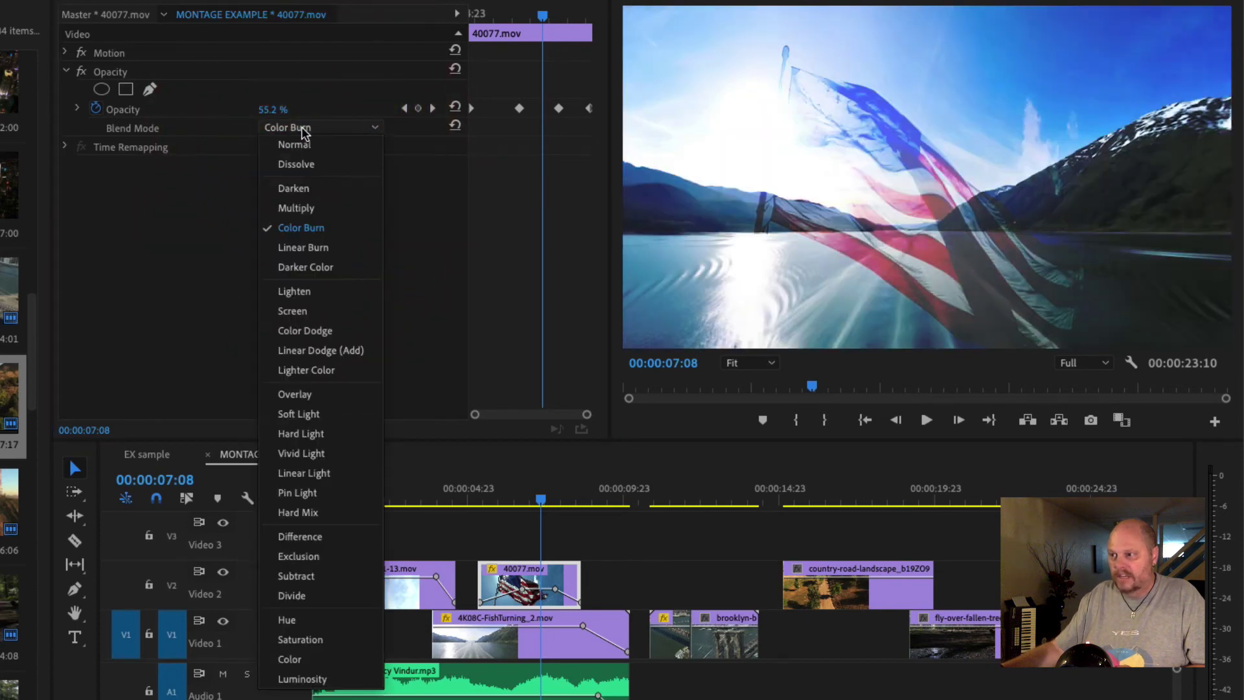
{"action": "left_click", "coordinate": [313, 252]}
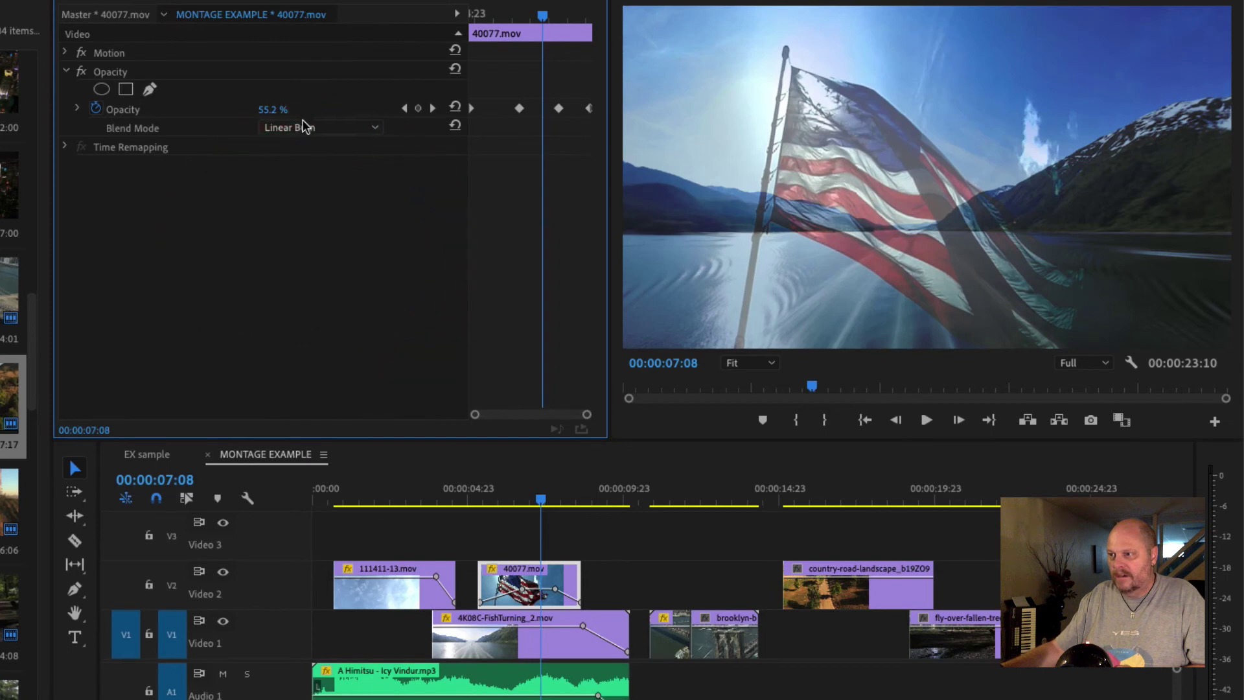
{"action": "left_click", "coordinate": [305, 127]}
{"action": "left_click", "coordinate": [326, 268]}
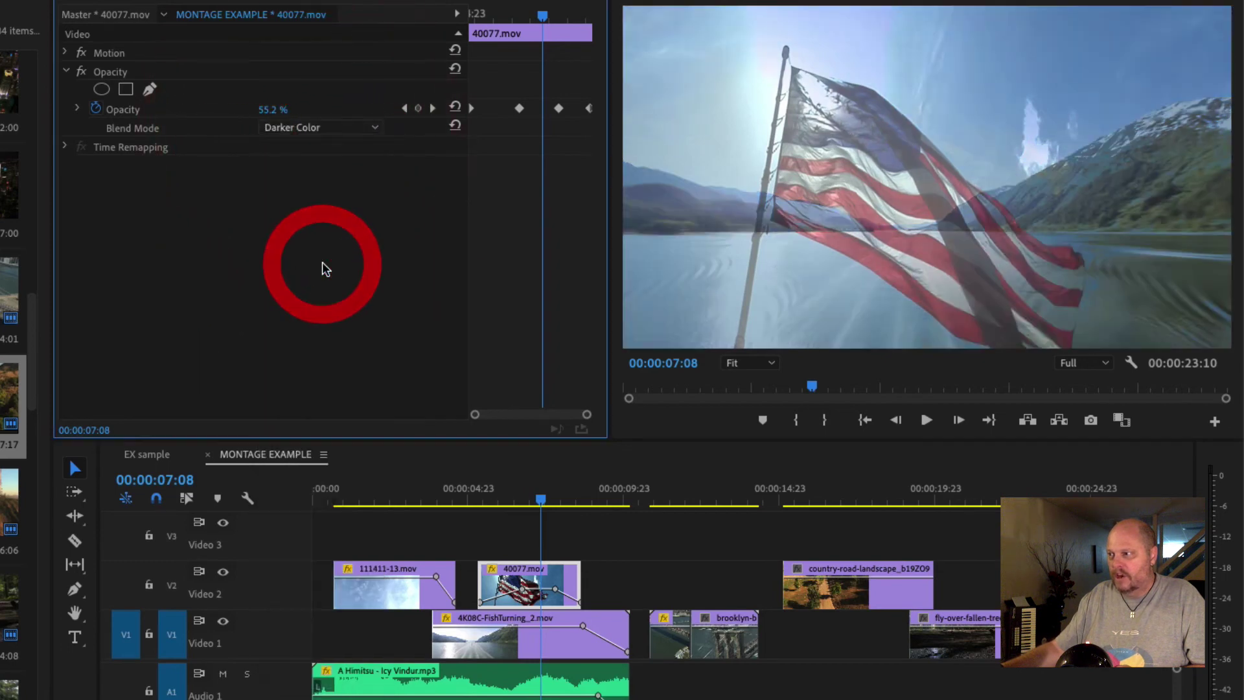
Try the Lighten, Screen, Color Dodge, Linear Dodge (Add) and Lighter Color blend modes in turn on the 40077.mov clip
{"action": "left_click", "coordinate": [306, 130]}
{"action": "left_click", "coordinate": [306, 293]}
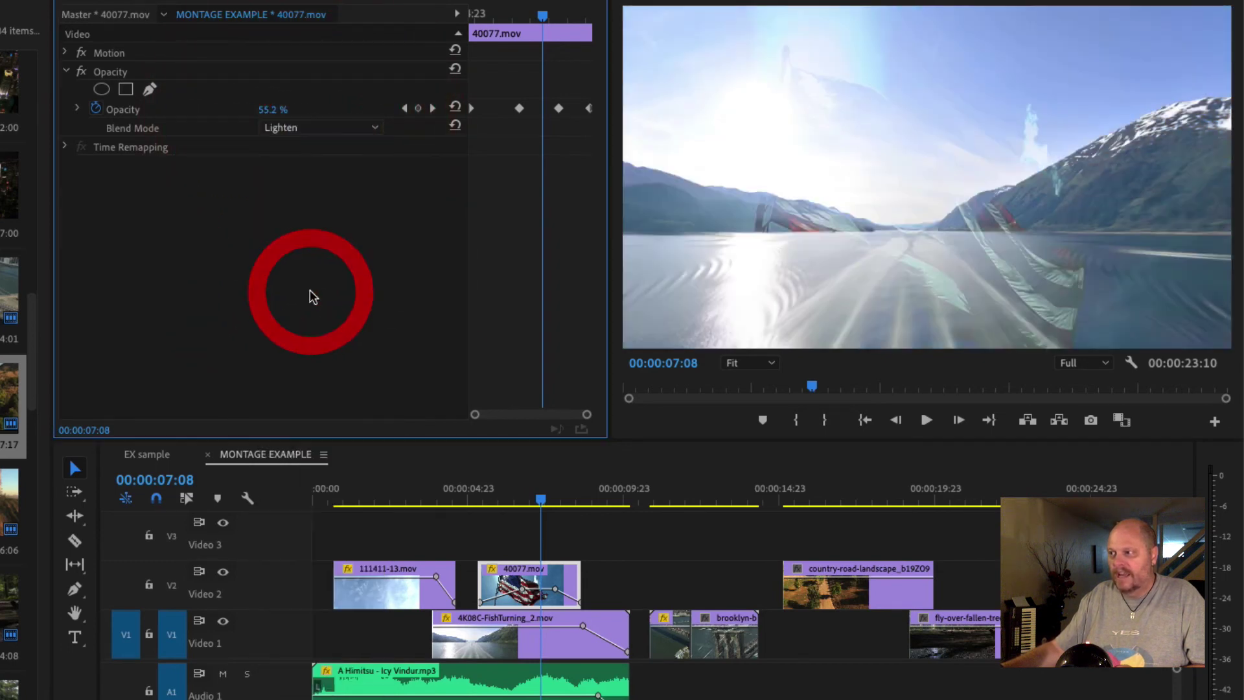
{"action": "left_click", "coordinate": [341, 124]}
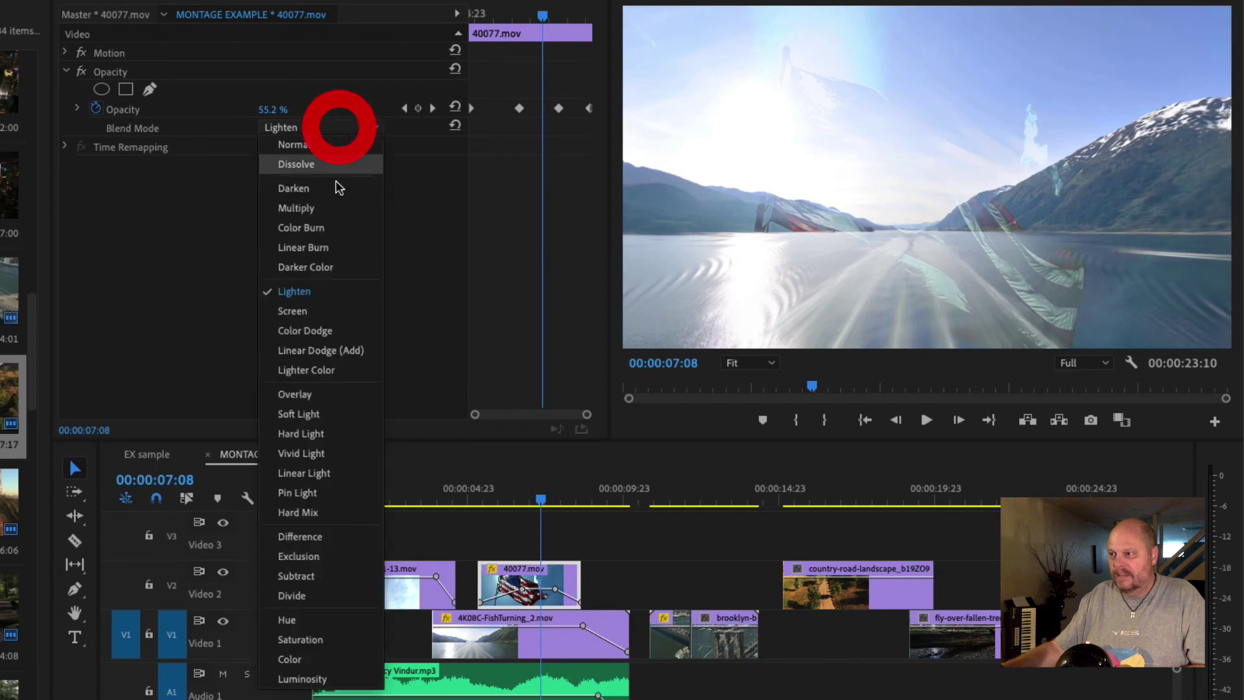
{"action": "left_click", "coordinate": [336, 310]}
{"action": "left_click", "coordinate": [334, 127]}
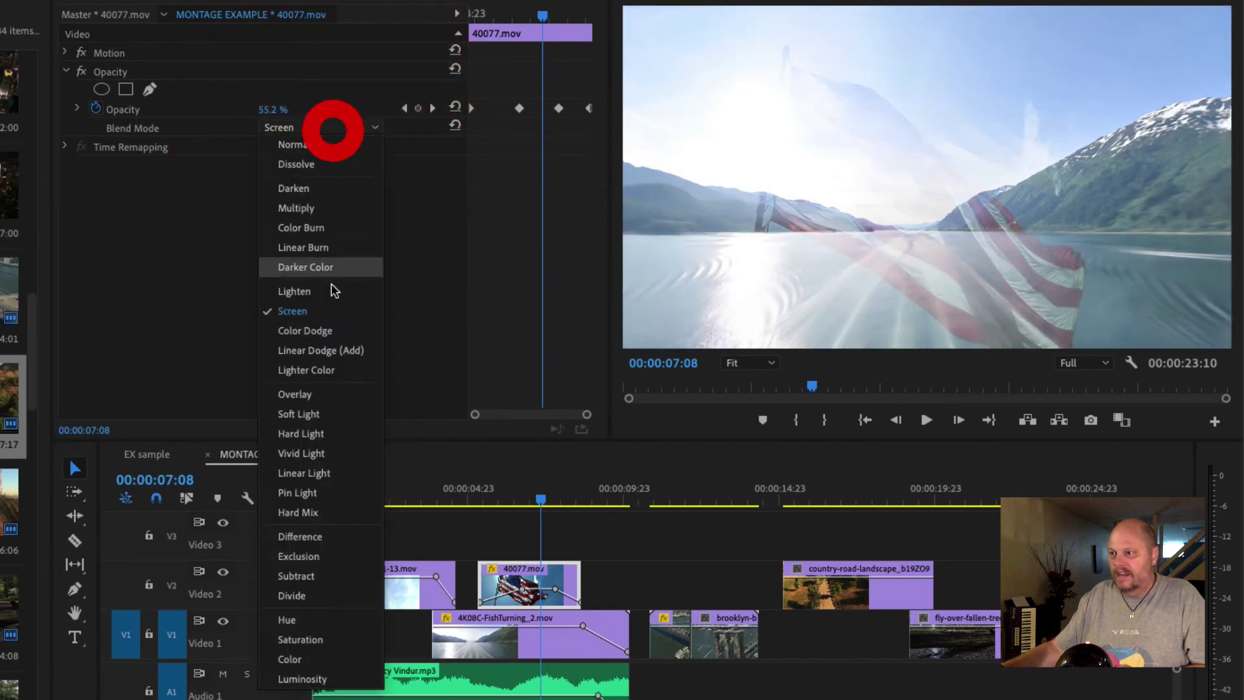
{"action": "left_click", "coordinate": [325, 321]}
{"action": "left_click", "coordinate": [316, 129]}
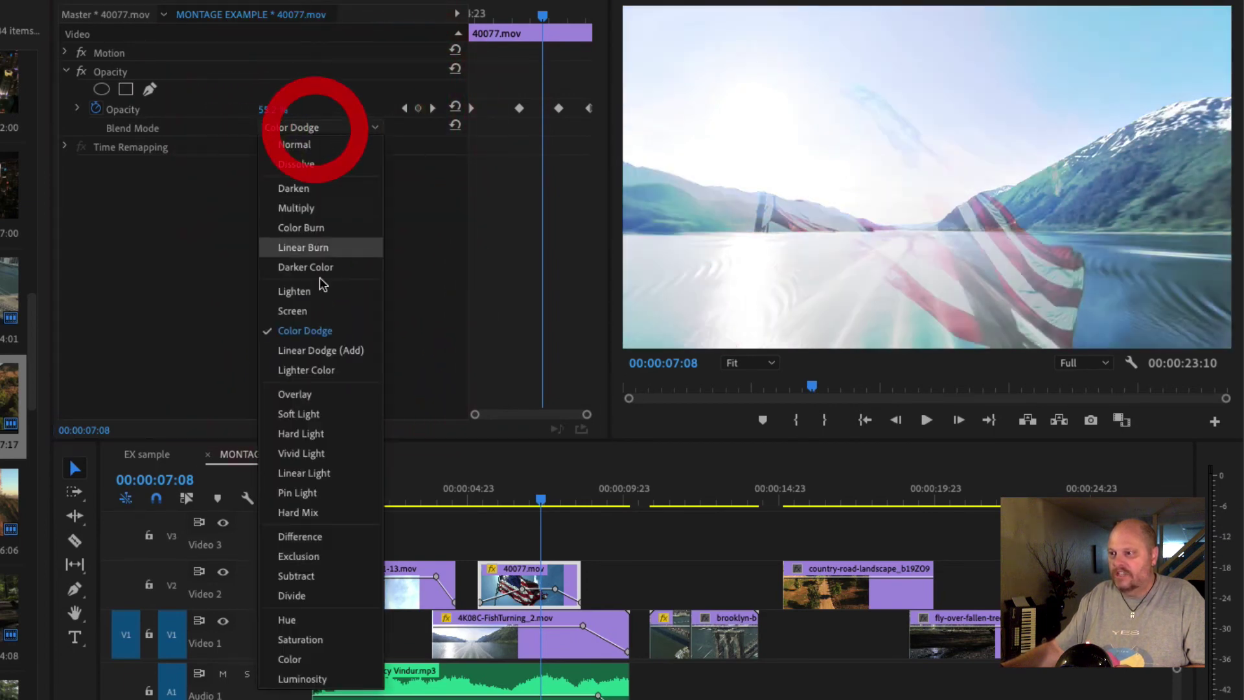
{"action": "left_click", "coordinate": [333, 350]}
{"action": "left_click", "coordinate": [311, 127]}
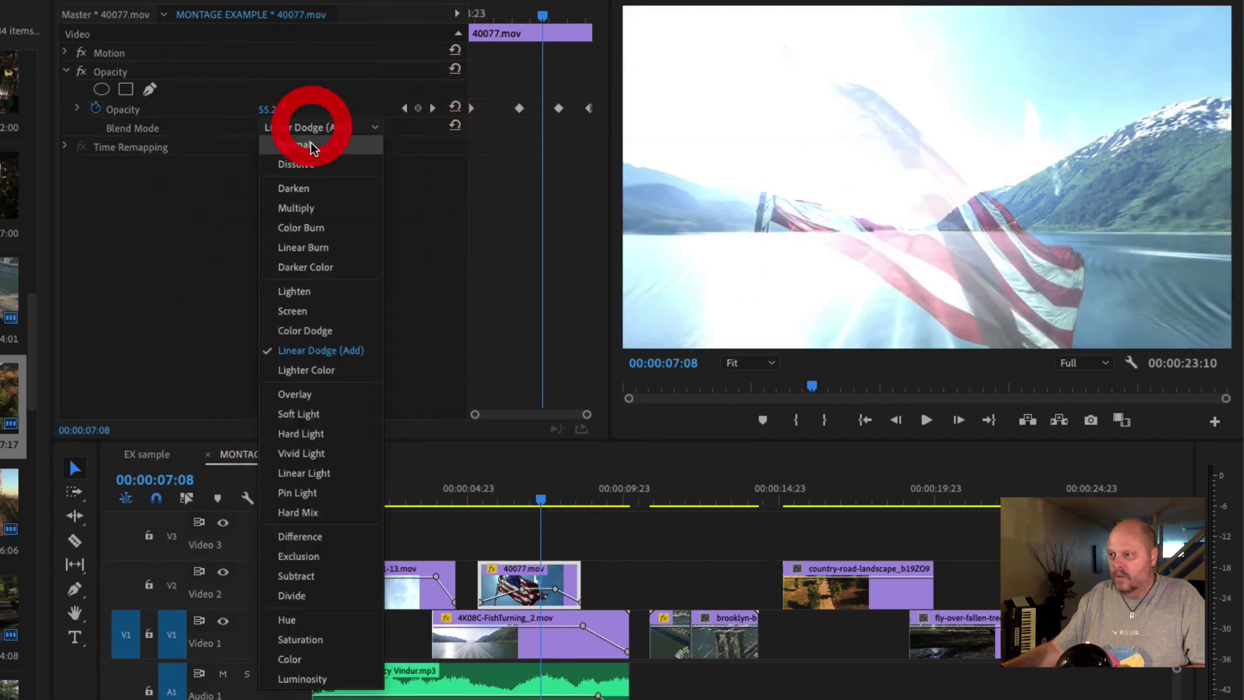
{"action": "left_click", "coordinate": [304, 369]}
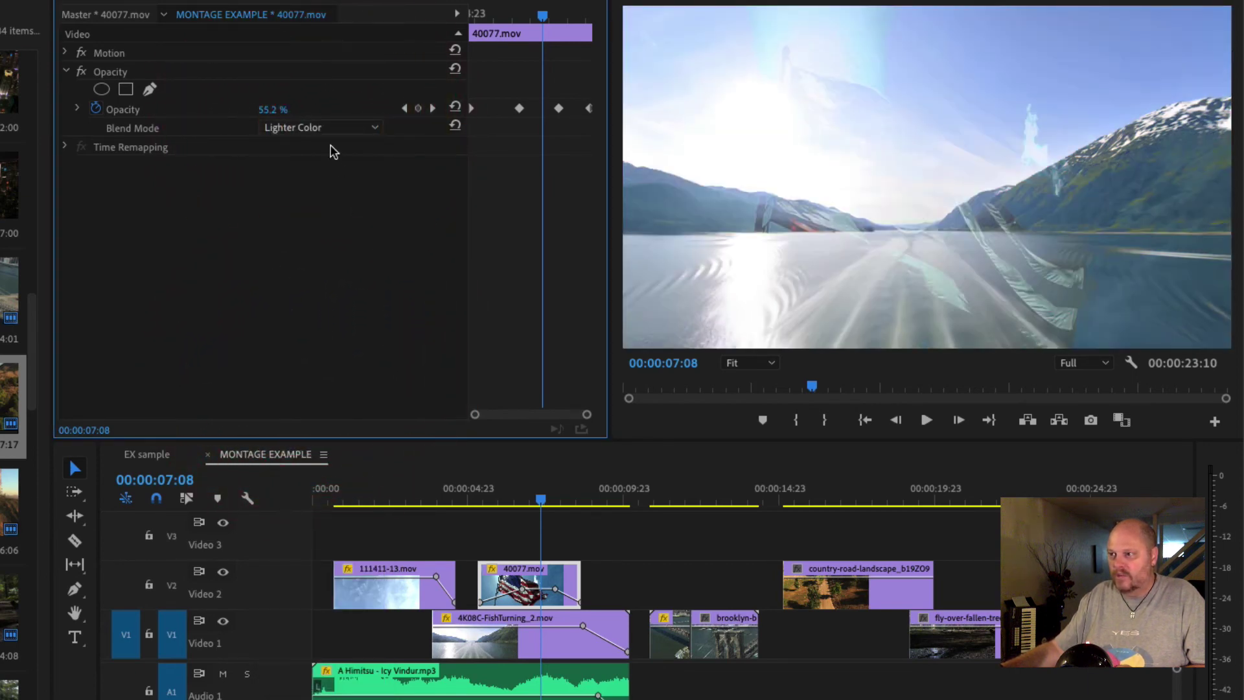
Compare Overlay, Soft Light and Hard Light on the 40077.mov clip, and set its opacity blend mode to Vivid Light
{"action": "left_click", "coordinate": [320, 127]}
{"action": "left_click", "coordinate": [297, 395]}
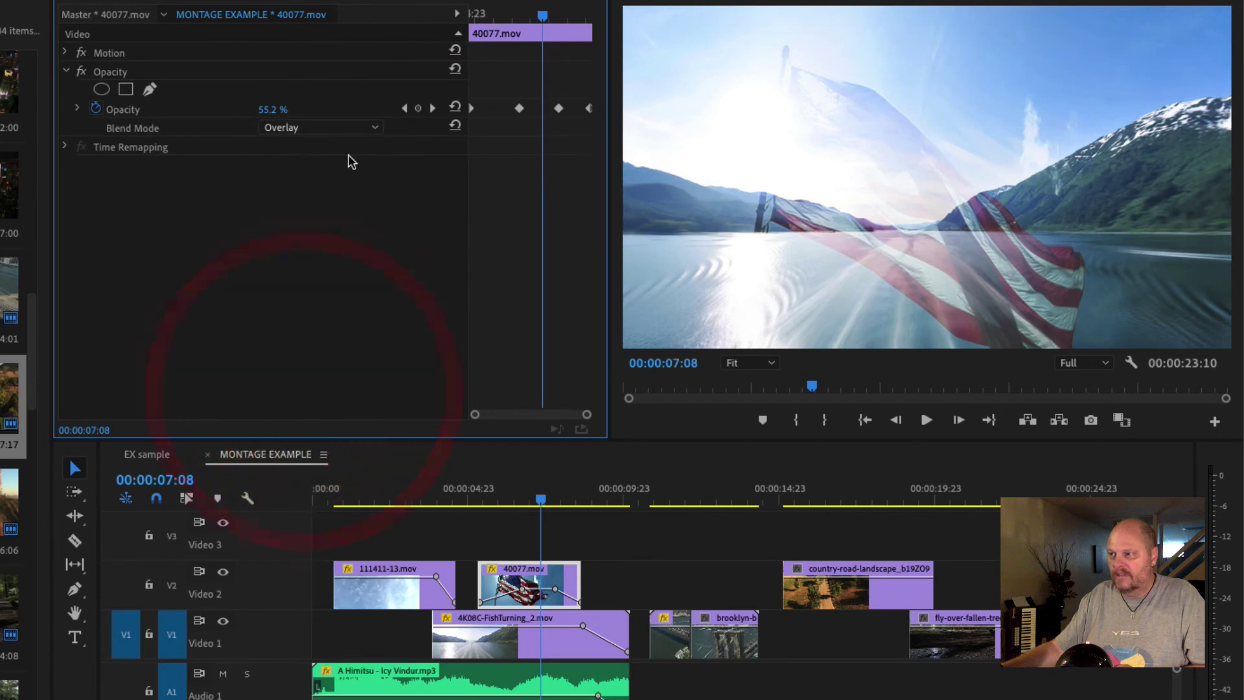
{"action": "left_click", "coordinate": [319, 127]}
{"action": "left_click", "coordinate": [318, 408]}
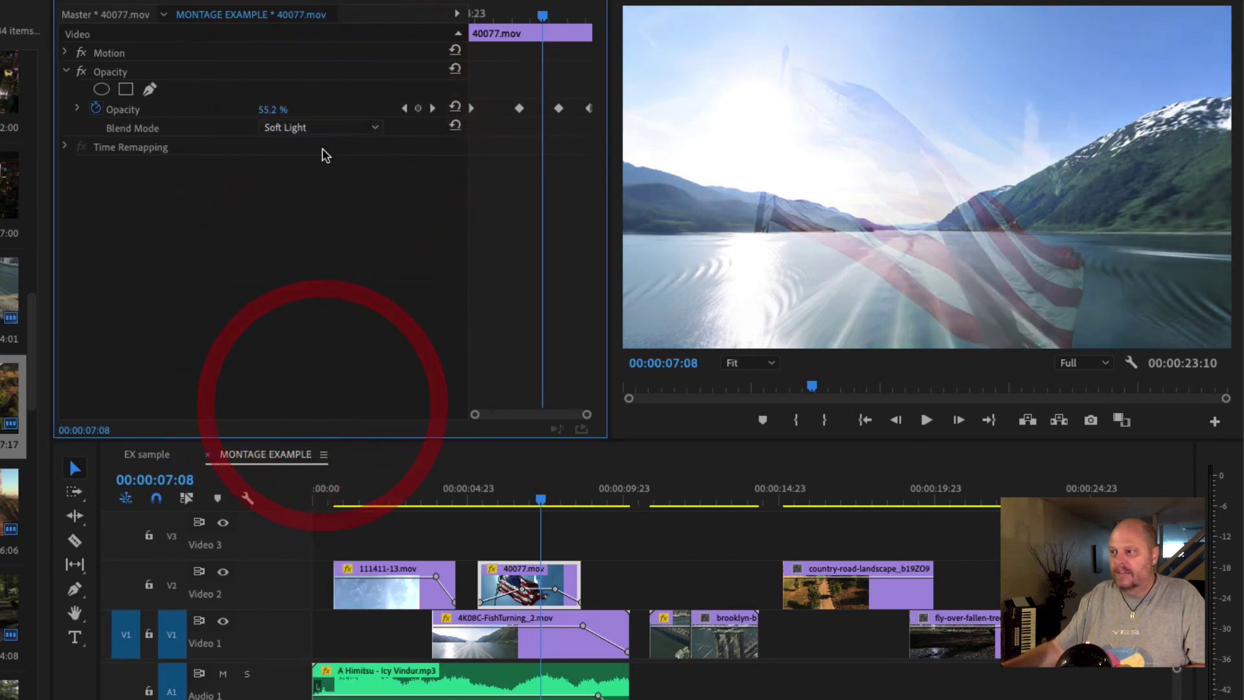
{"action": "left_click", "coordinate": [308, 127]}
{"action": "left_click", "coordinate": [314, 436]}
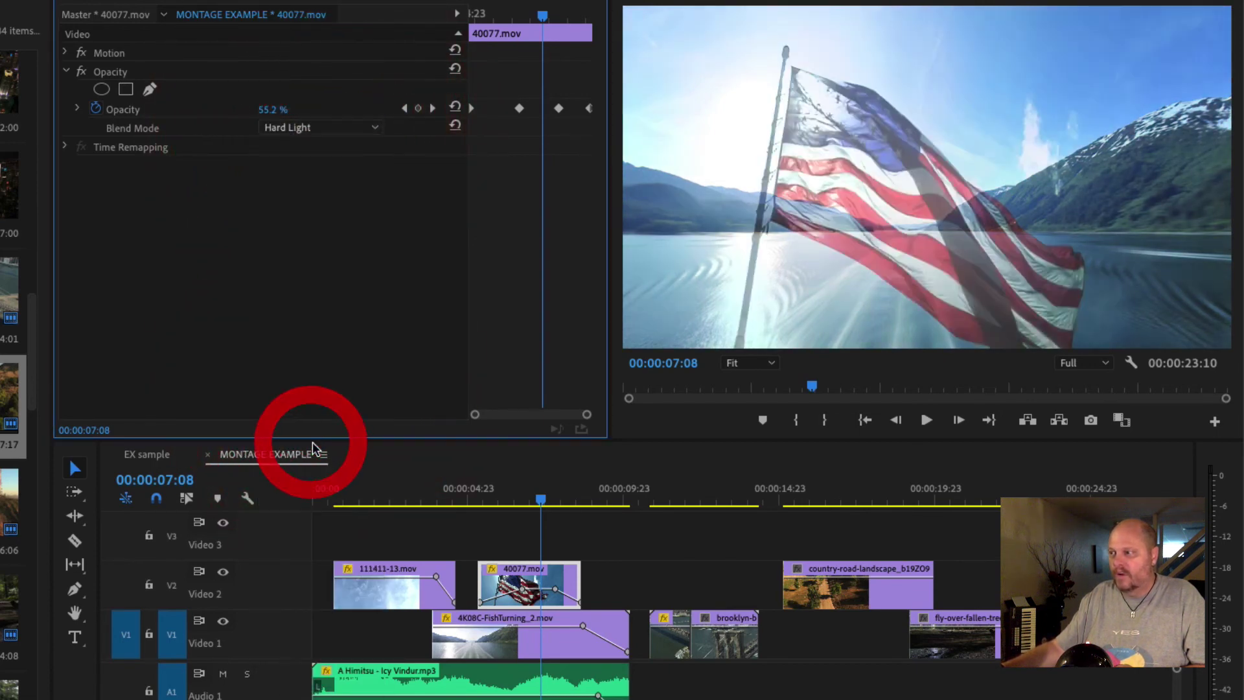
{"action": "left_click", "coordinate": [306, 127]}
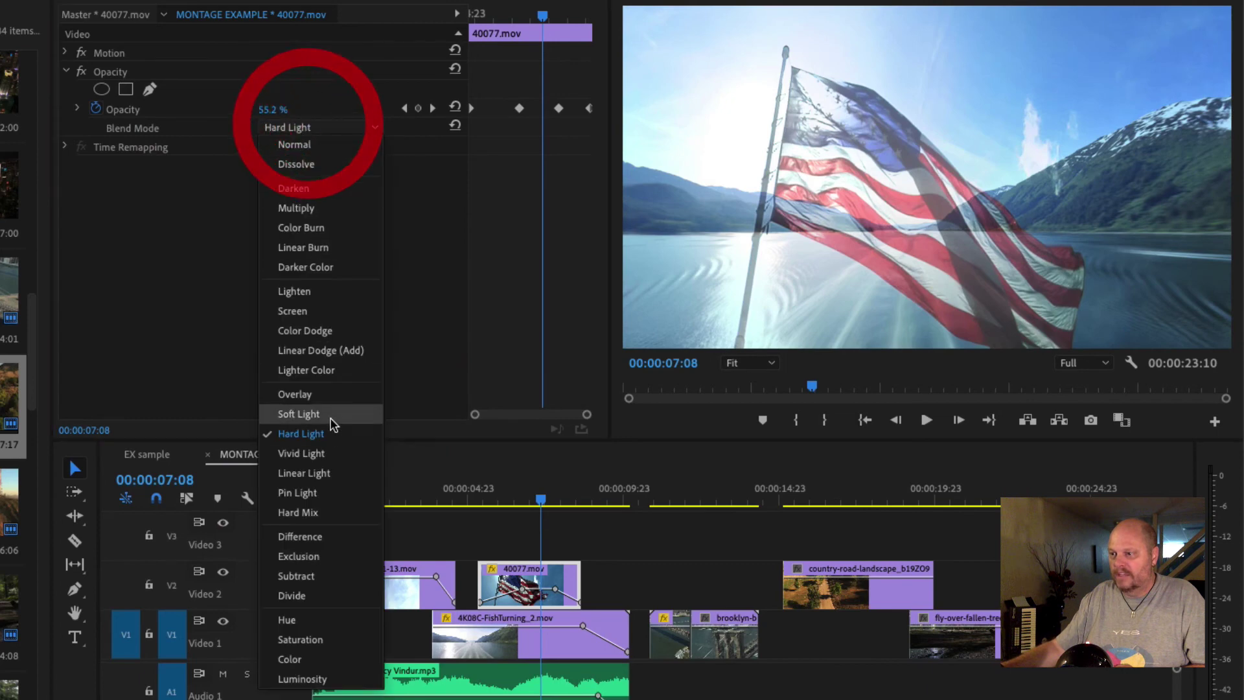
{"action": "left_click", "coordinate": [334, 454]}
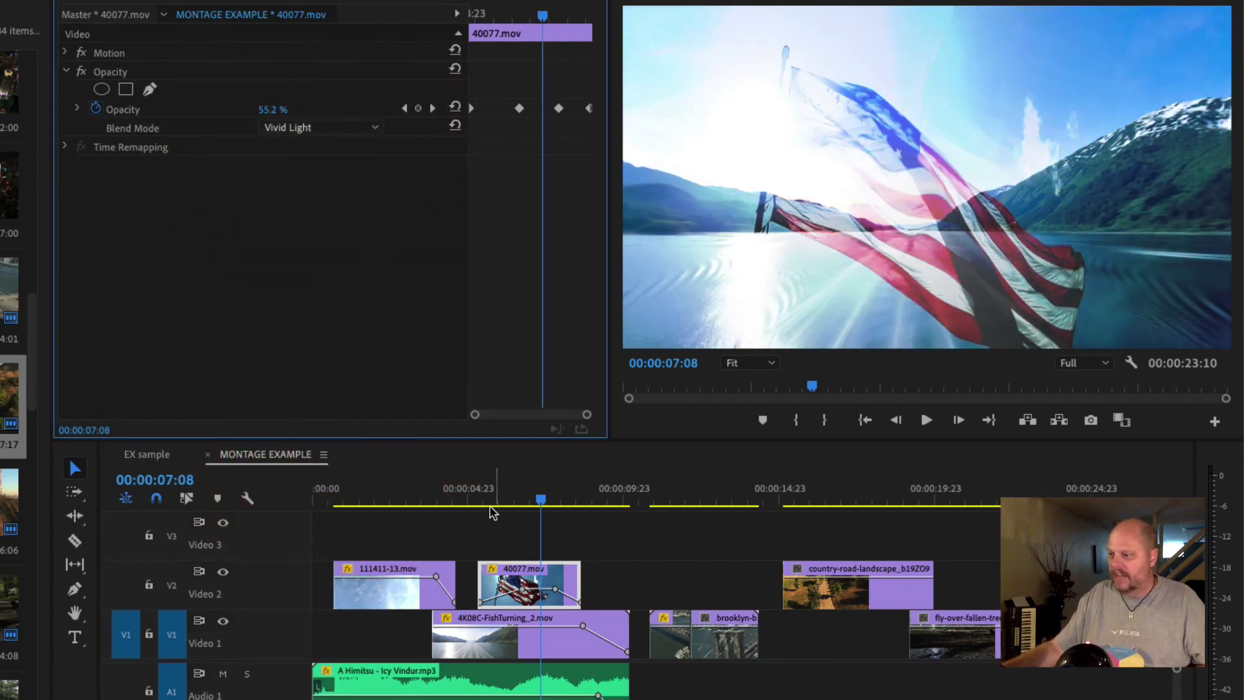
Play the blended flag section from 00:00:05:03 to about 00:00:09:06 and park the playhead at 00:00:07:12
{"action": "left_click", "coordinate": [472, 500]}
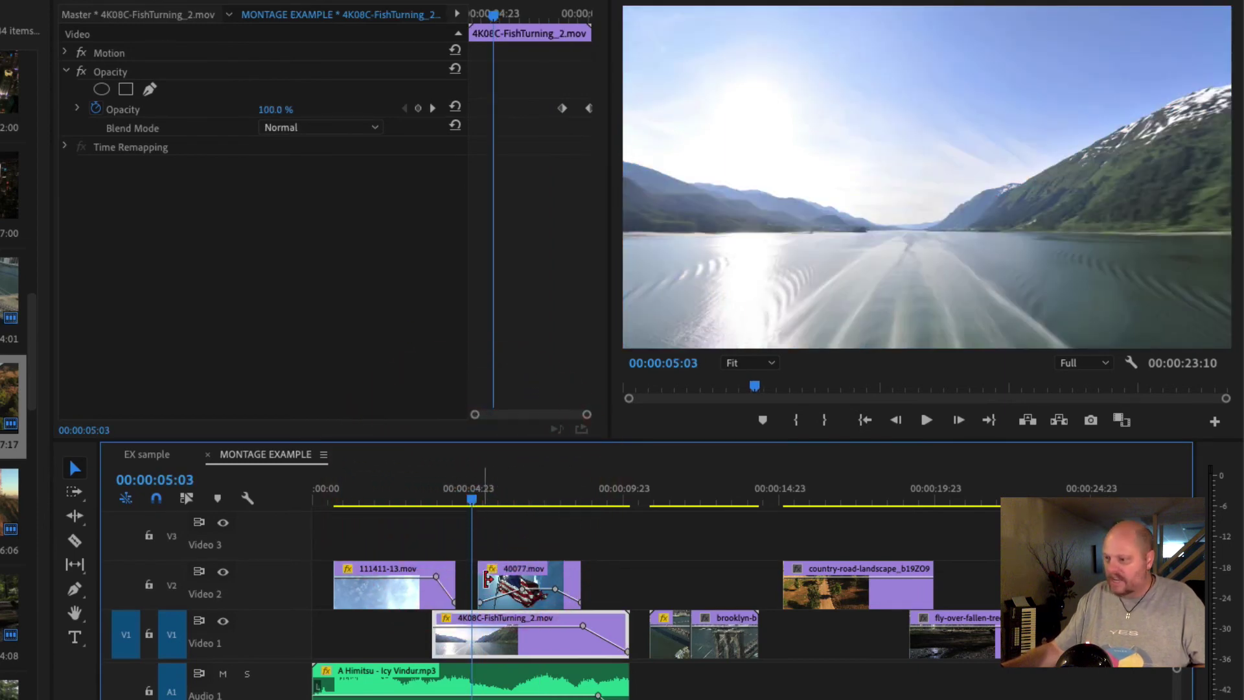
{"action": "left_click", "coordinate": [469, 492]}
{"action": "key", "text": "space"}
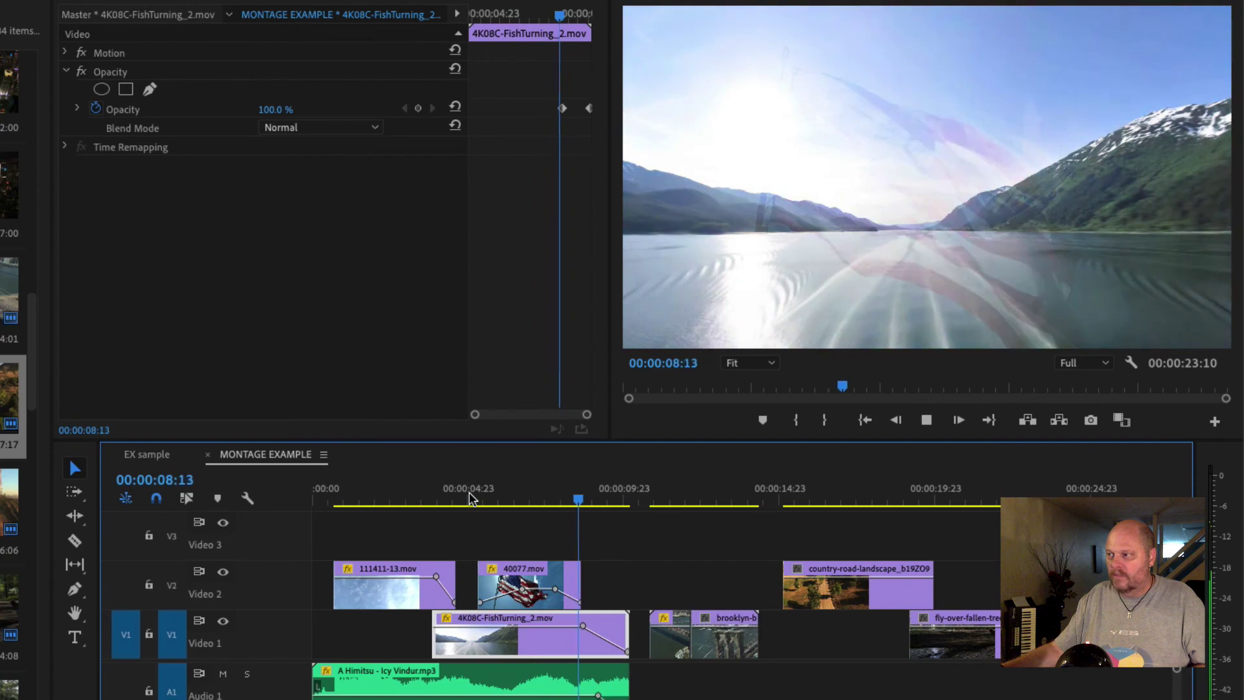
{"action": "key", "text": "space"}
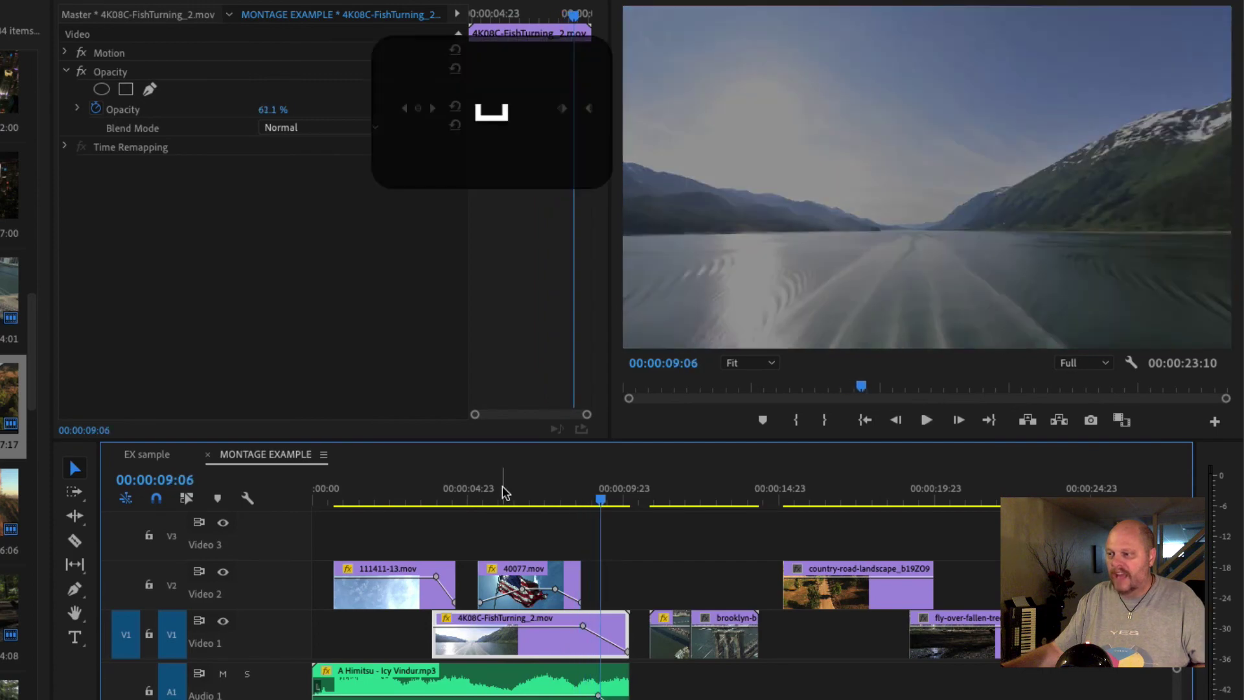
{"action": "left_click", "coordinate": [548, 499]}
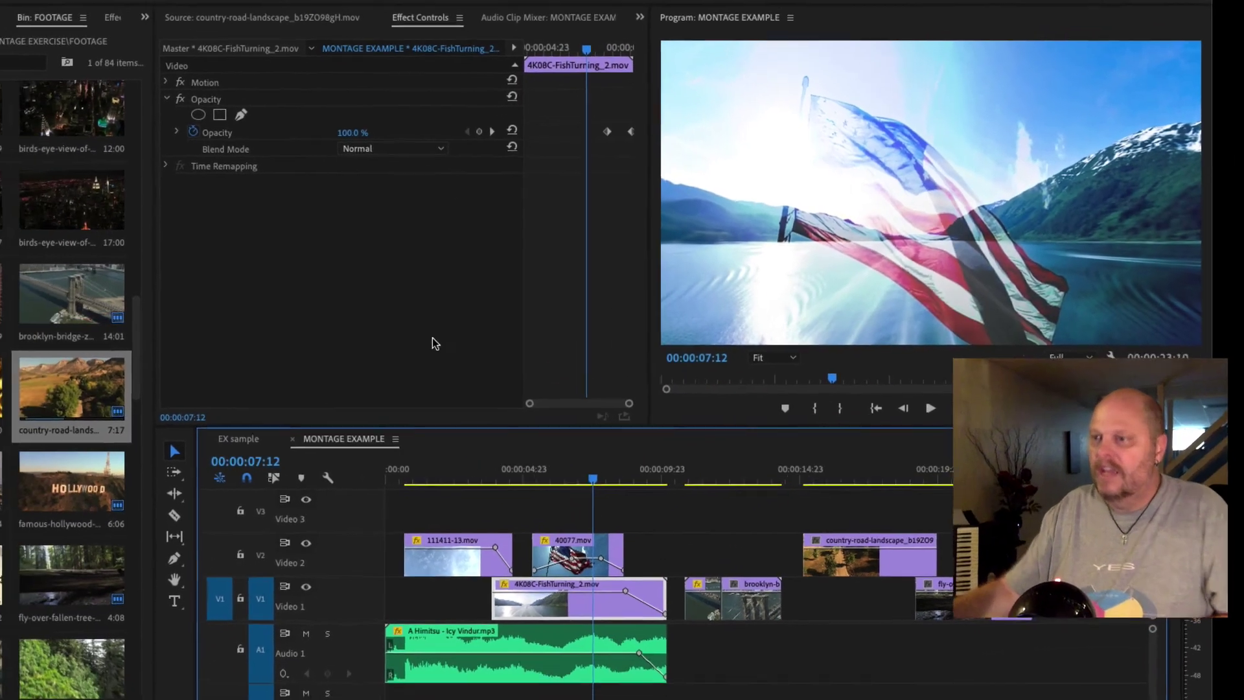
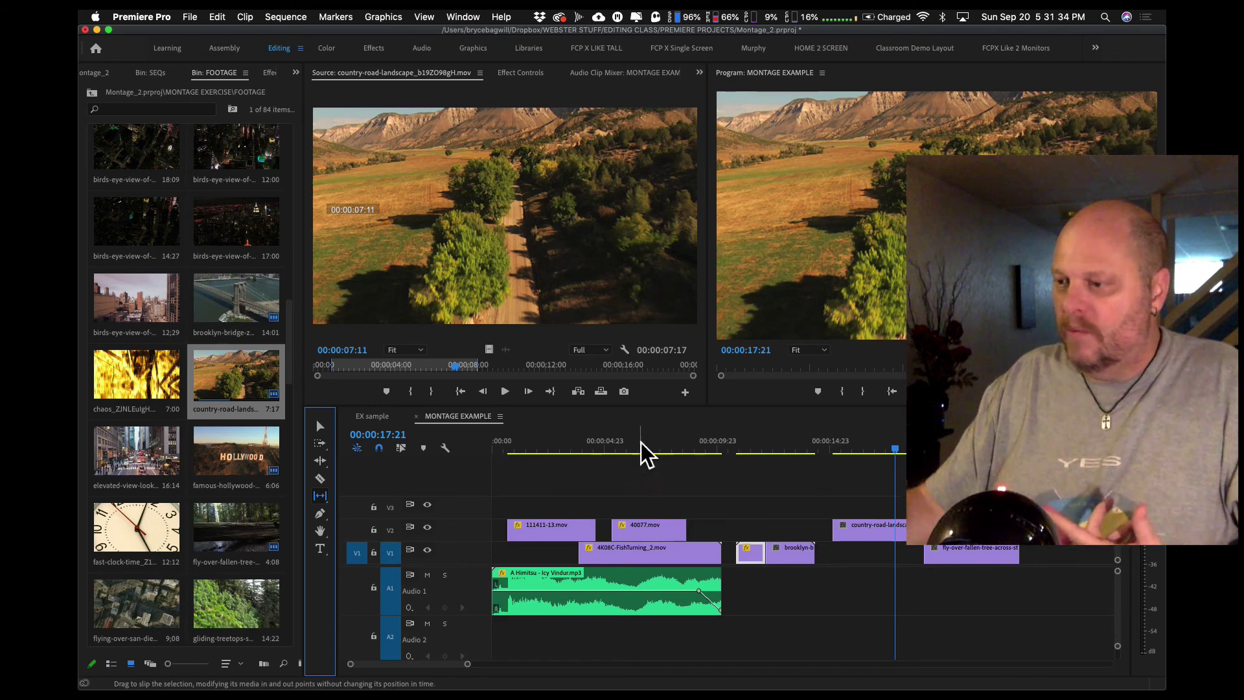
{"action": "left_click_drag", "start_coordinate": [642, 446], "coordinate": [660, 446]}
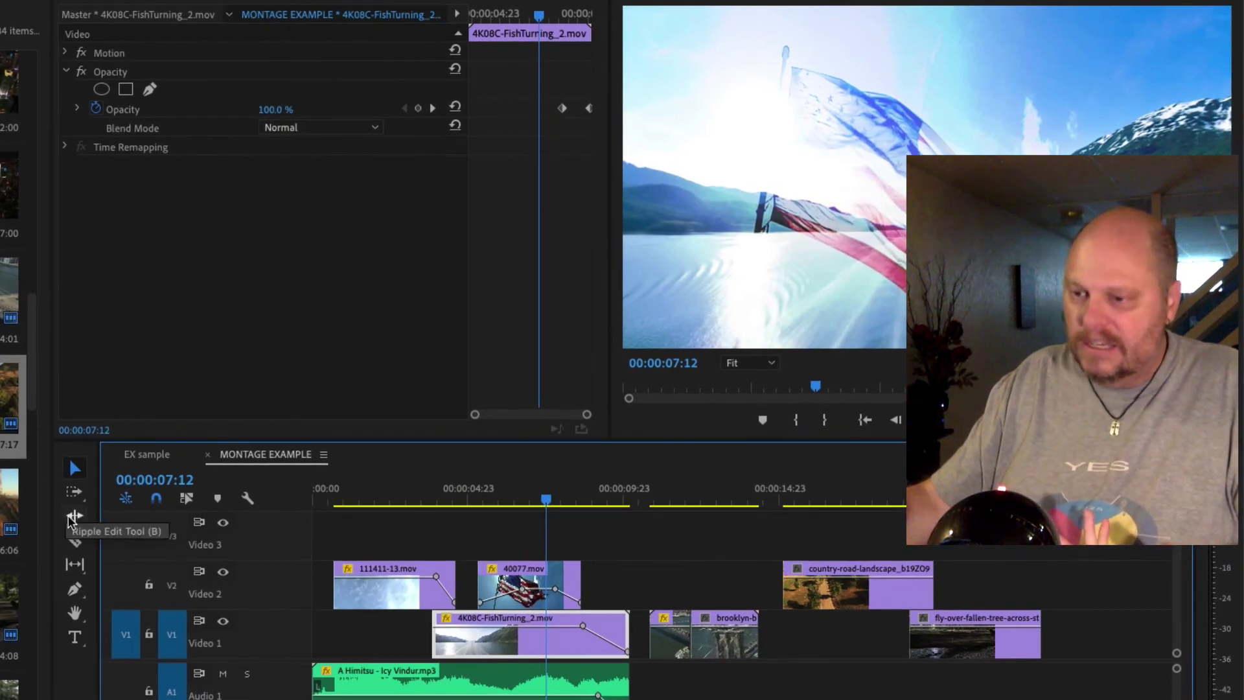
{"action": "left_click", "coordinate": [78, 517]}
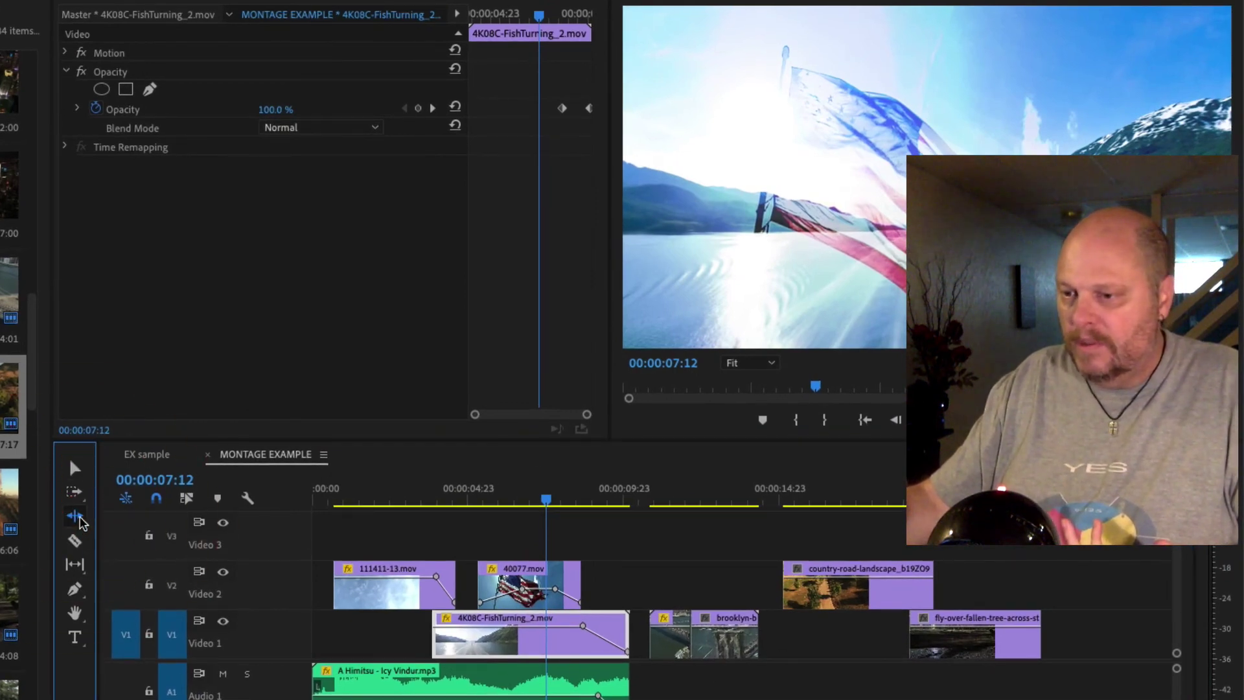
{"action": "left_click", "coordinate": [78, 518]}
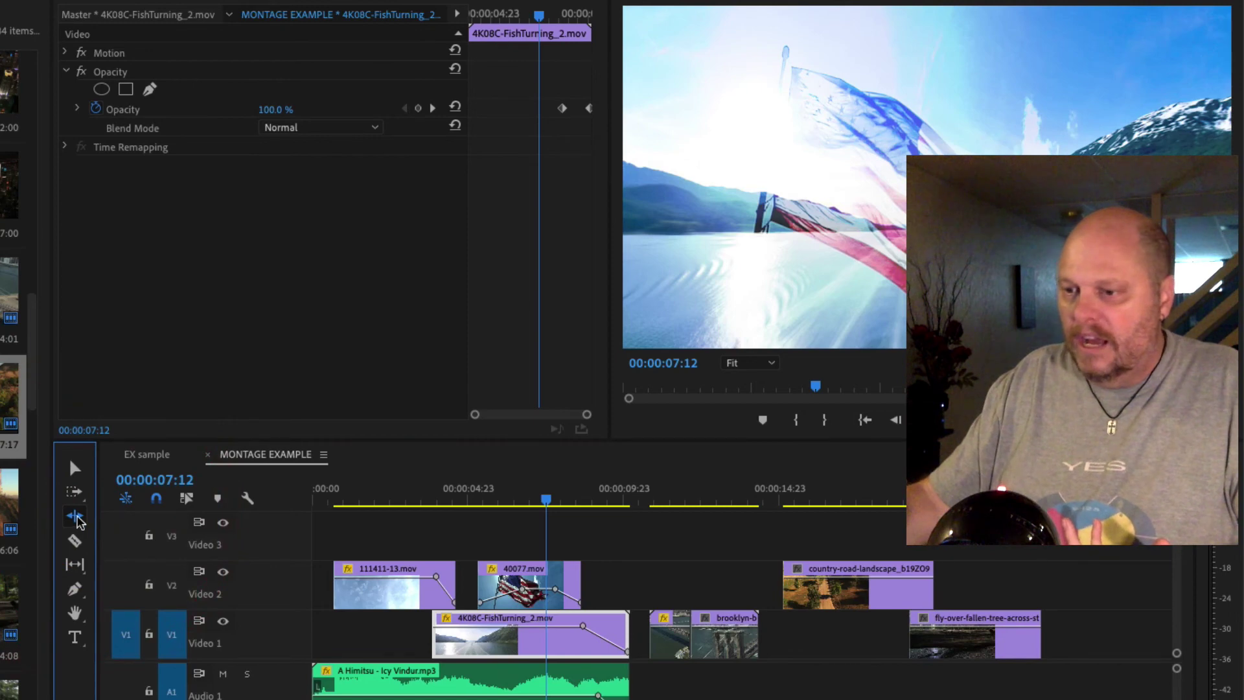
{"action": "left_click", "coordinate": [78, 519]}
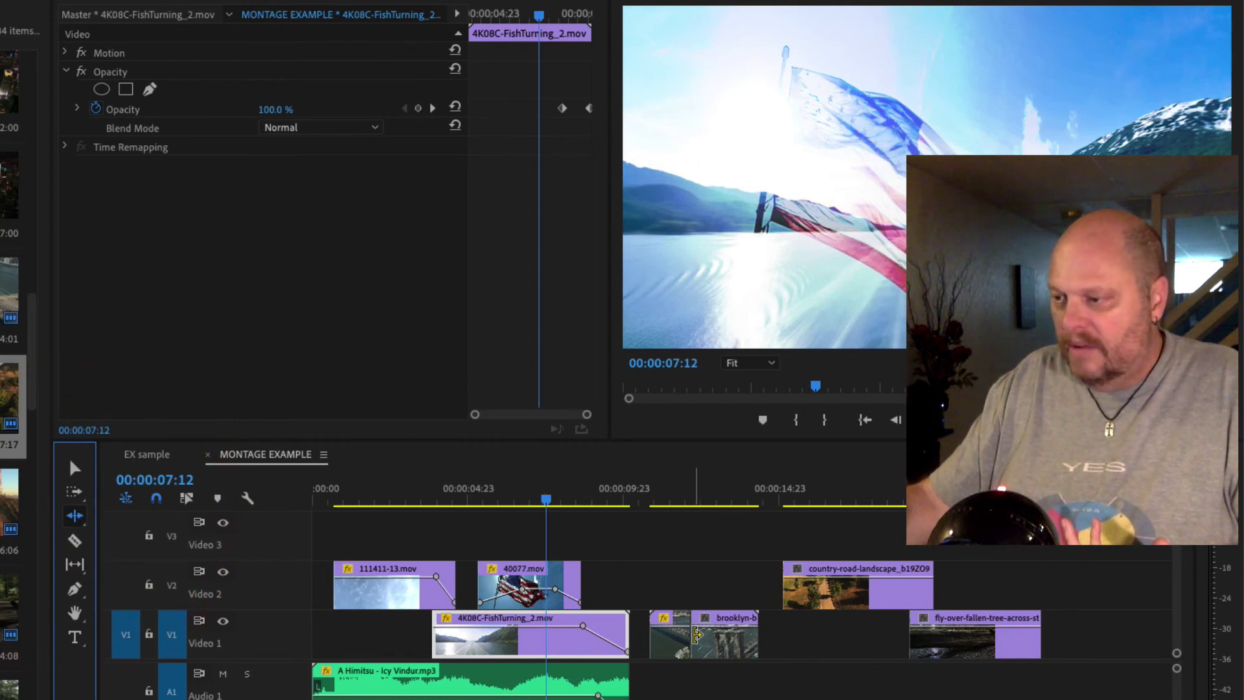
{"action": "left_click", "coordinate": [75, 516]}
{"action": "left_click", "coordinate": [74, 518]}
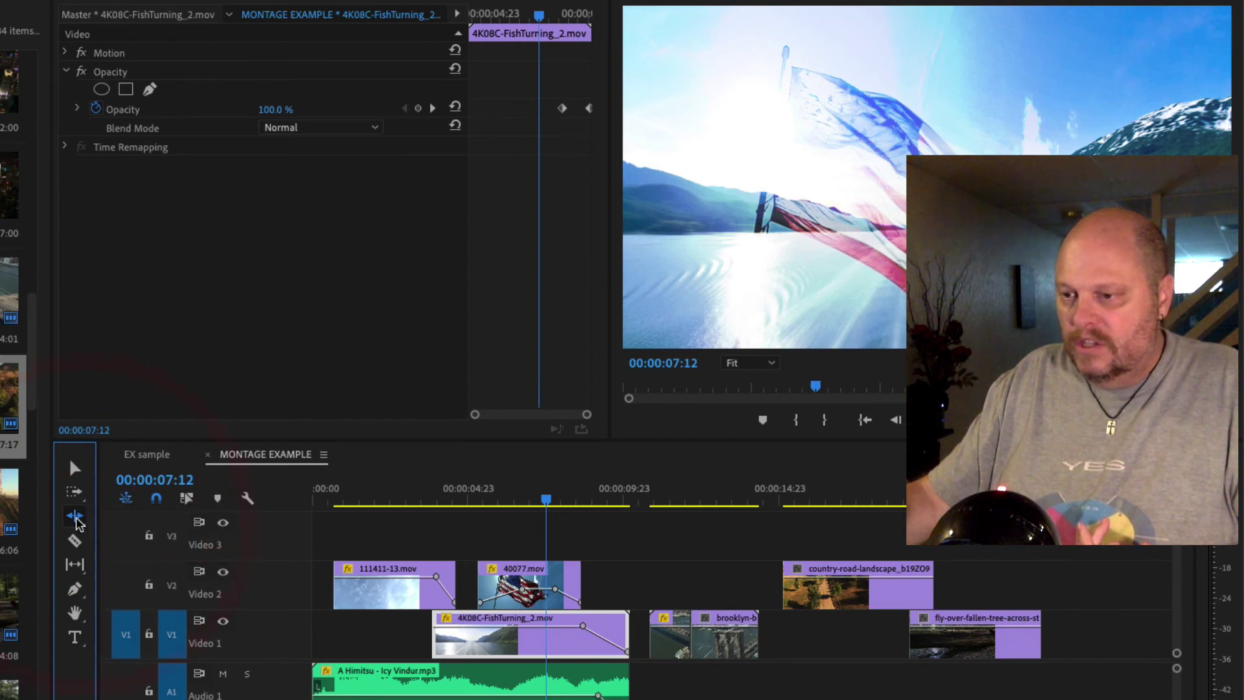
{"action": "left_click", "coordinate": [691, 499]}
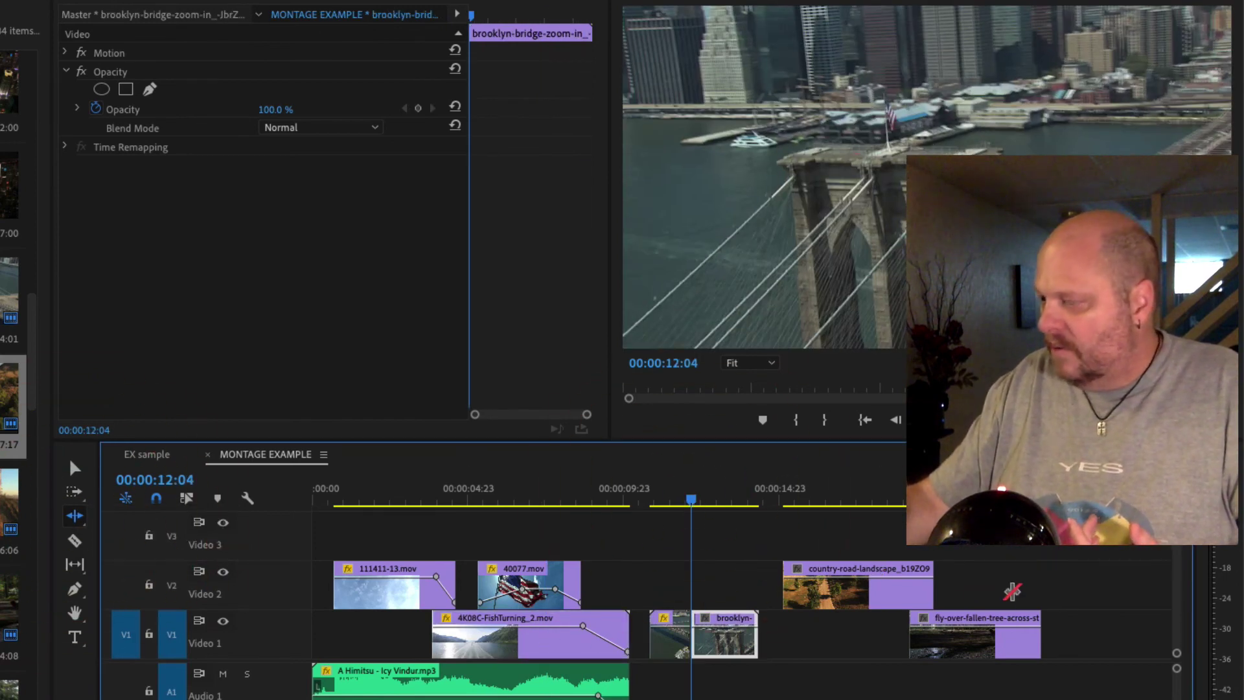
With the Selection tool, move the country-road clip from V2 to V1 directly after the fly-over-fallen-tree clip, and preview it at 00:00:24:07
{"action": "key", "text": "v"}
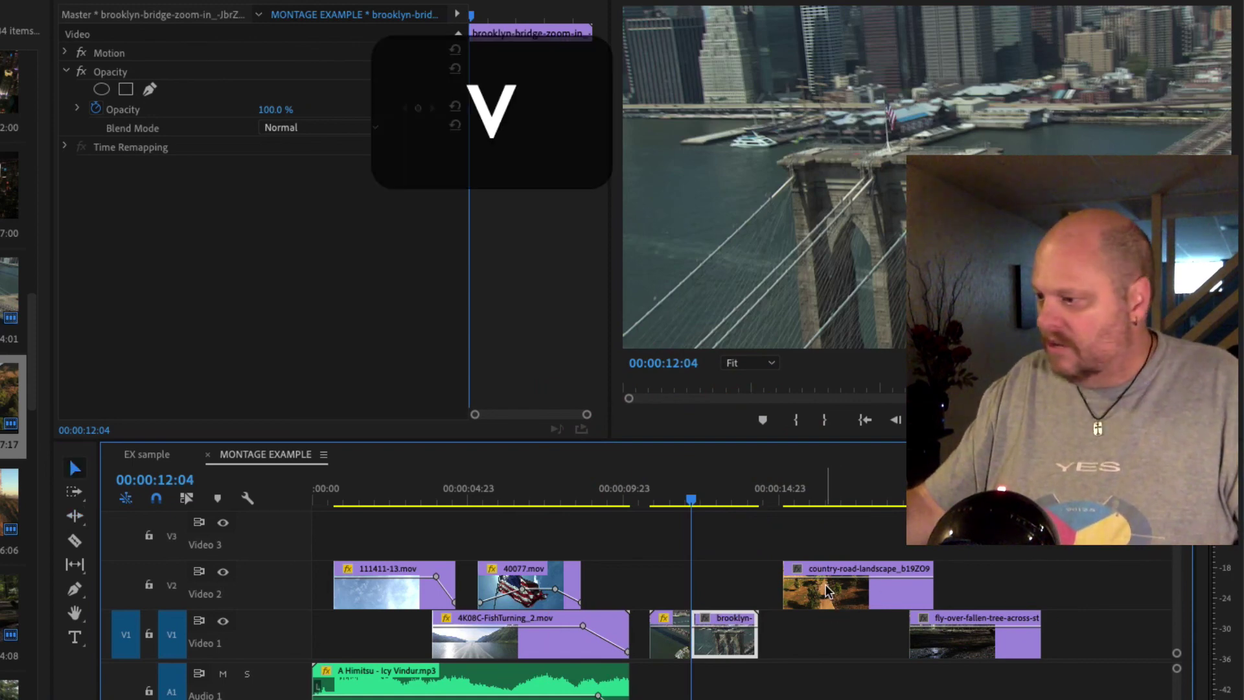
{"action": "left_click_drag", "start_coordinate": [855, 583], "coordinate": [1090, 625]}
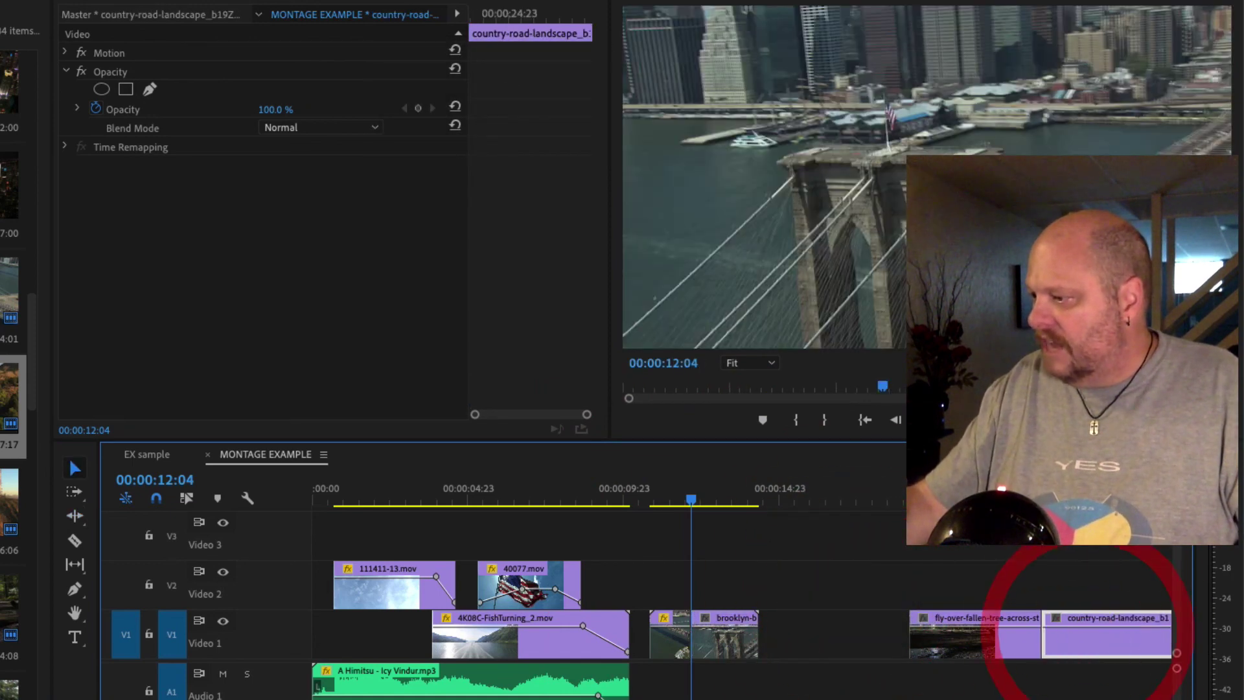
{"action": "left_click", "coordinate": [1031, 499]}
{"action": "left_click", "coordinate": [1068, 616]}
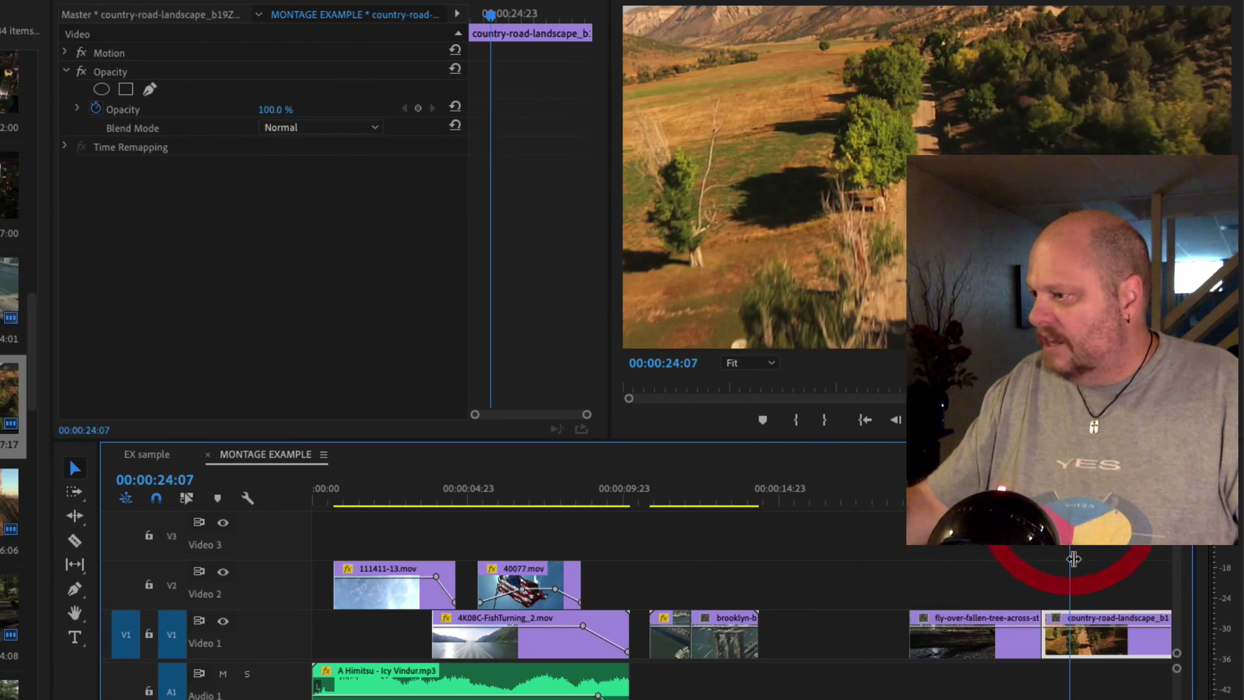
Park the playhead at 00:00:23:05 near the cut between the fly-over-fallen-tree and country-road clips, with both clips fully in view
{"action": "left_click", "coordinate": [1036, 499]}
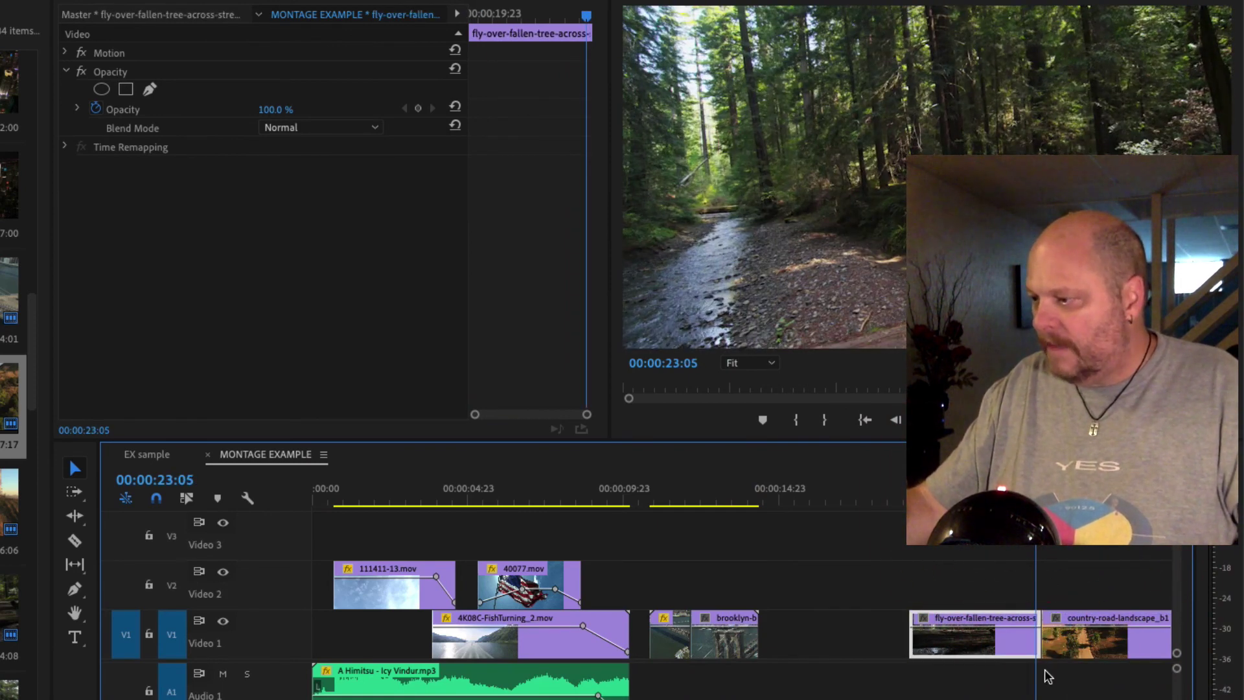
{"action": "key", "text": "equal"}
{"action": "key", "text": "equal"}
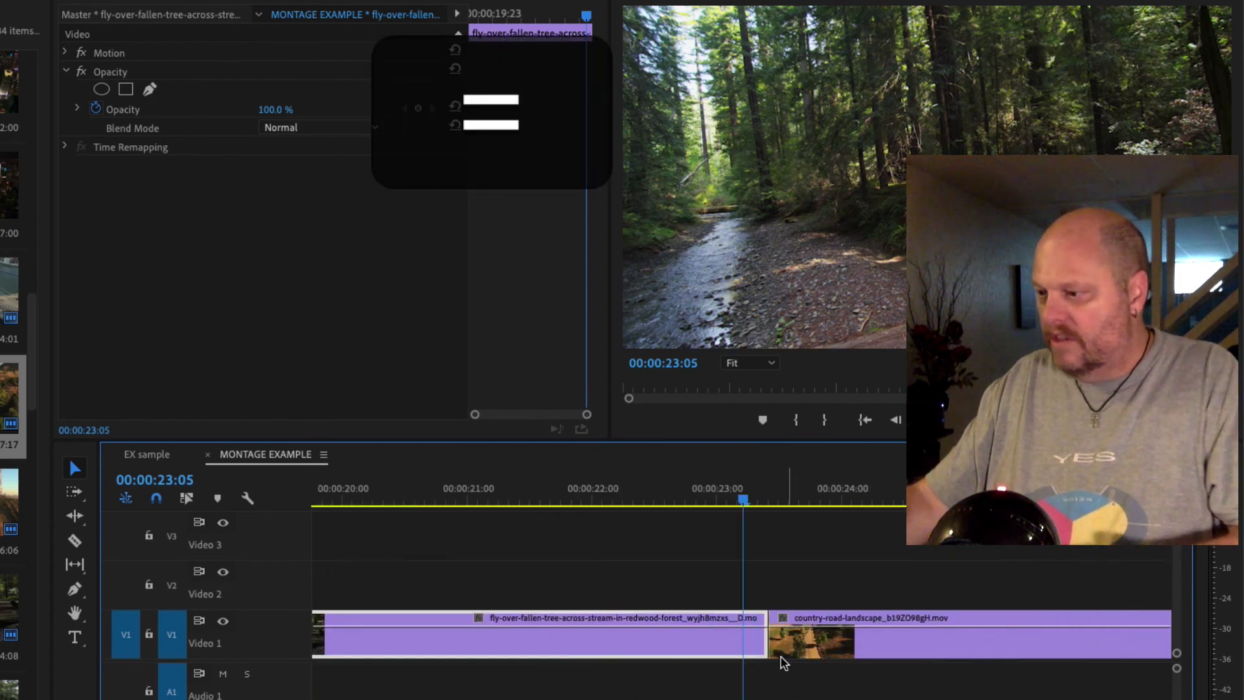
{"action": "key", "text": "minus"}
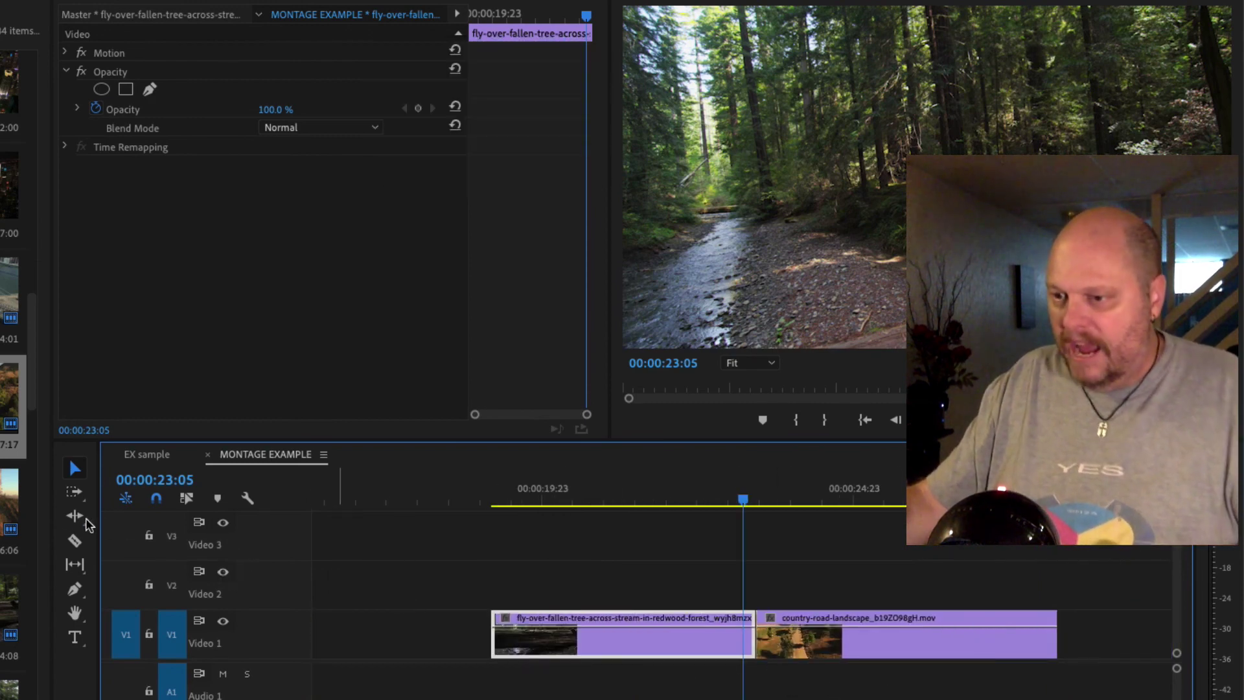
Try shortening the end of the fly-over-fallen-tree clip on V1 with the Ripple Edit tool, and undo the trims
{"action": "left_click", "coordinate": [75, 517]}
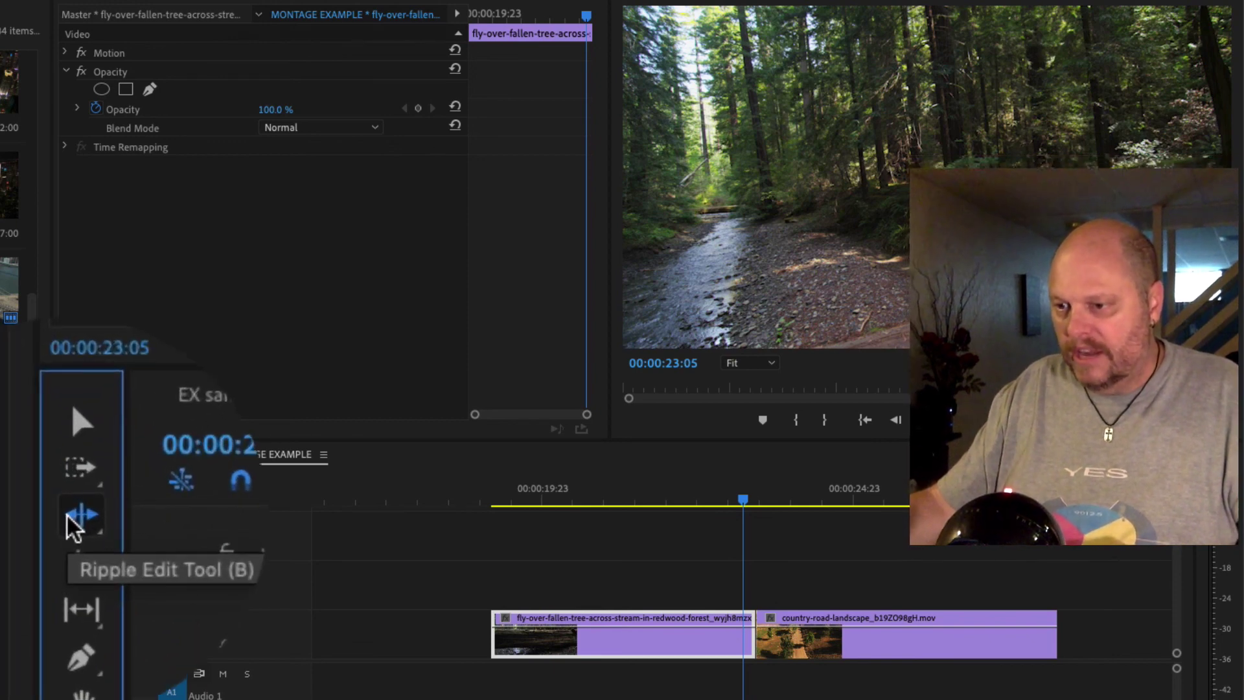
{"action": "left_click", "coordinate": [752, 635]}
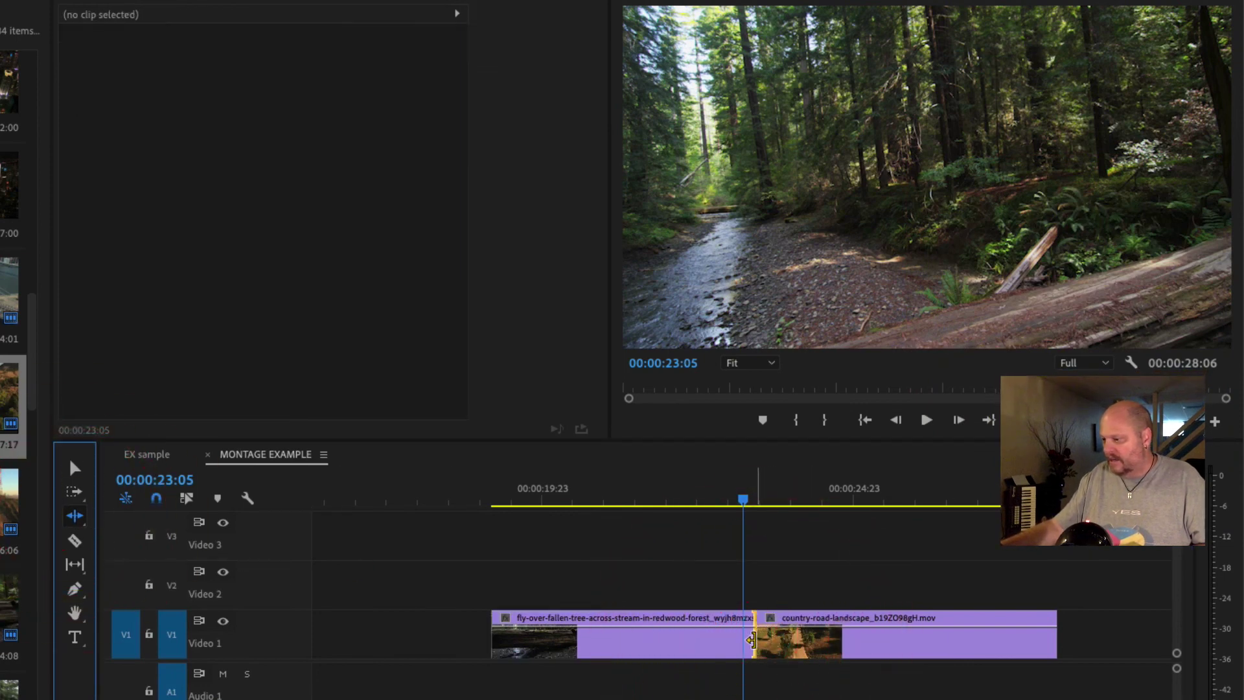
{"action": "left_click_drag", "start_coordinate": [752, 640], "coordinate": [579, 642]}
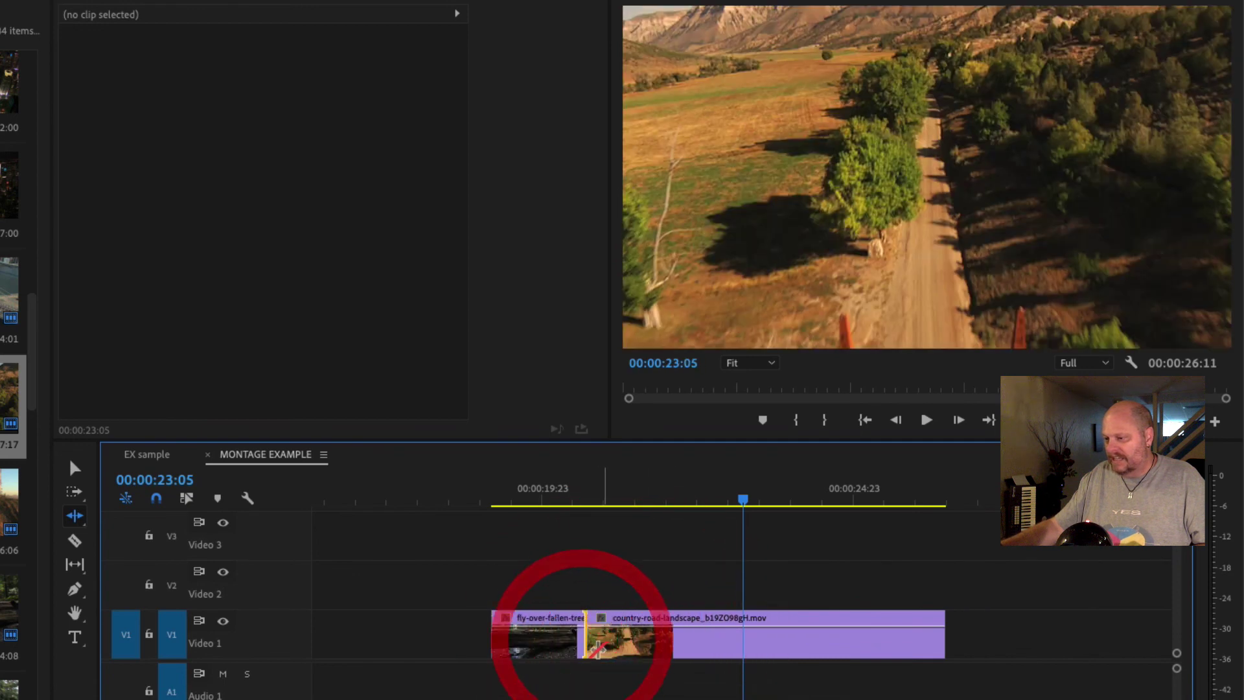
{"action": "key", "text": "super+z"}
{"action": "key", "text": "super+z"}
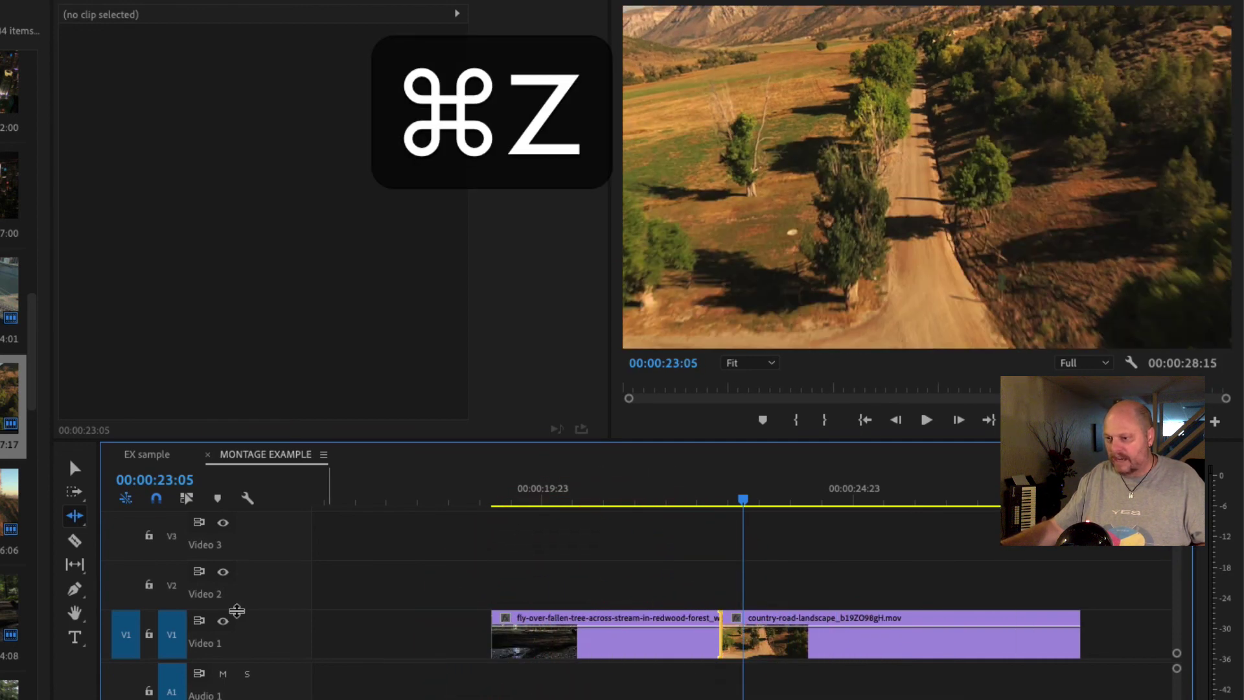
Try trimming the end of the fly-over-fallen-tree clip about one second earlier with the Selection tool, and undo it
{"action": "key", "text": "v"}
{"action": "left_click_drag", "start_coordinate": [719, 642], "coordinate": [663, 642]}
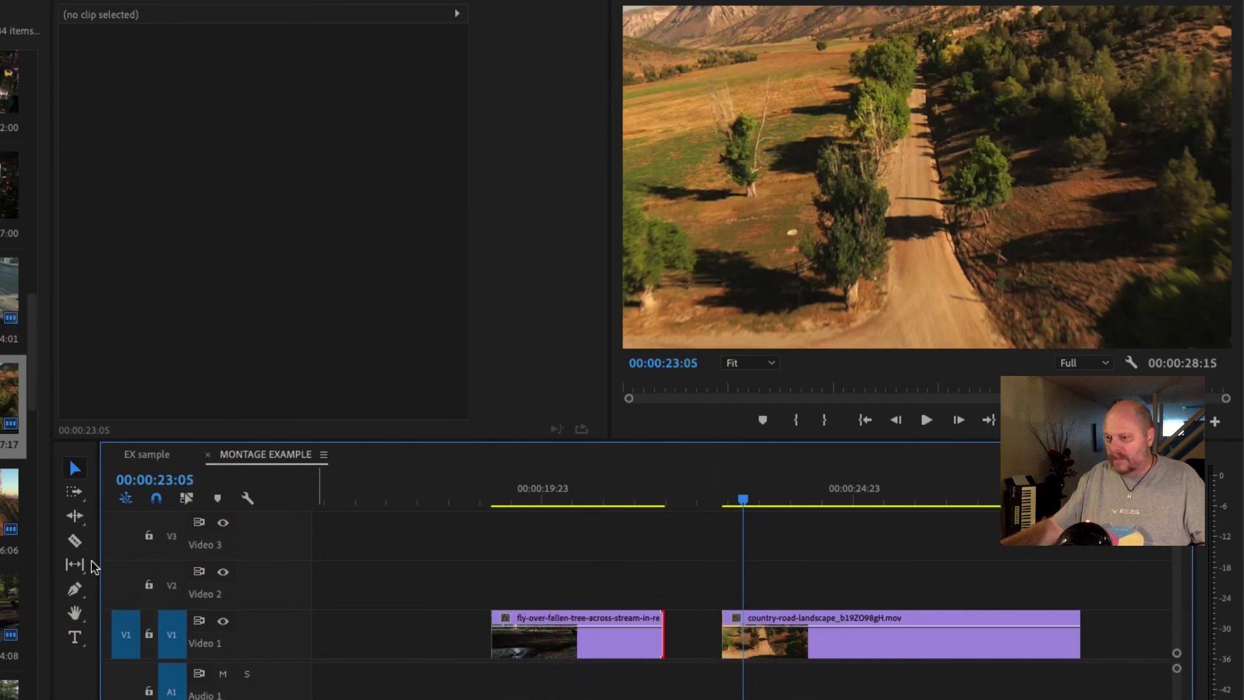
{"action": "key", "text": "super+z"}
Ripple-trim the end of the fly-over-fallen-tree clip about 1 second 20 frames earlier, and undo the trim
{"action": "left_click", "coordinate": [75, 516]}
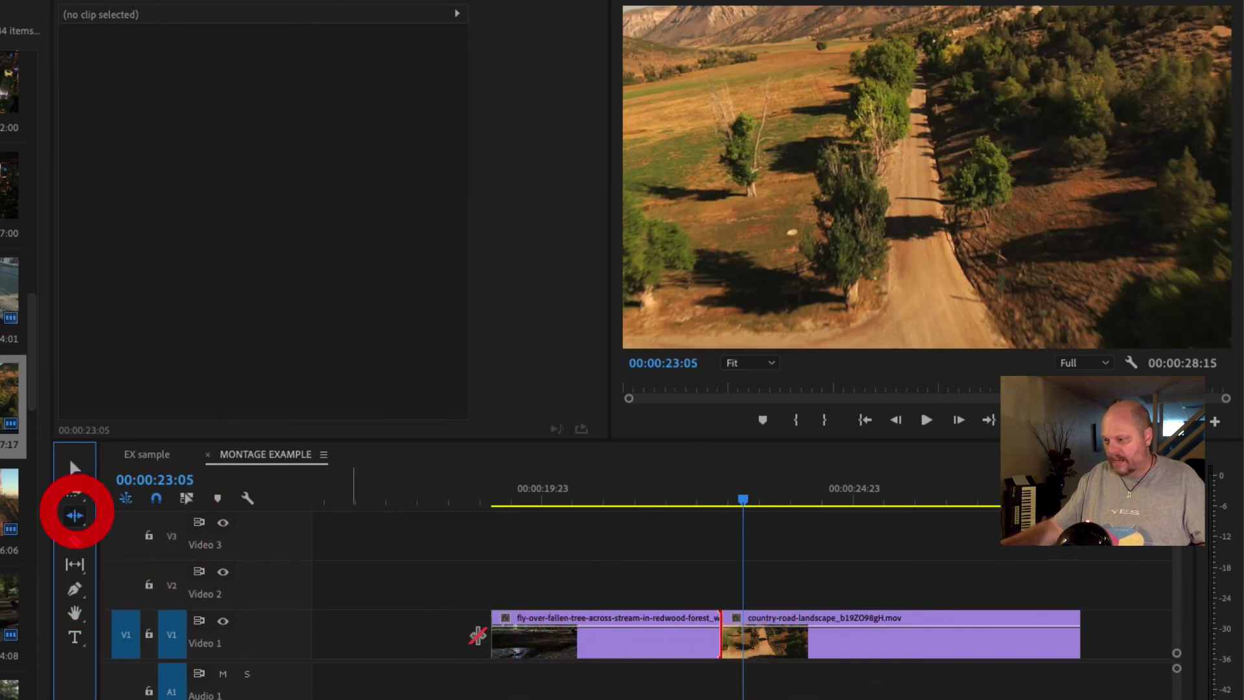
{"action": "left_click_drag", "start_coordinate": [713, 643], "coordinate": [604, 641]}
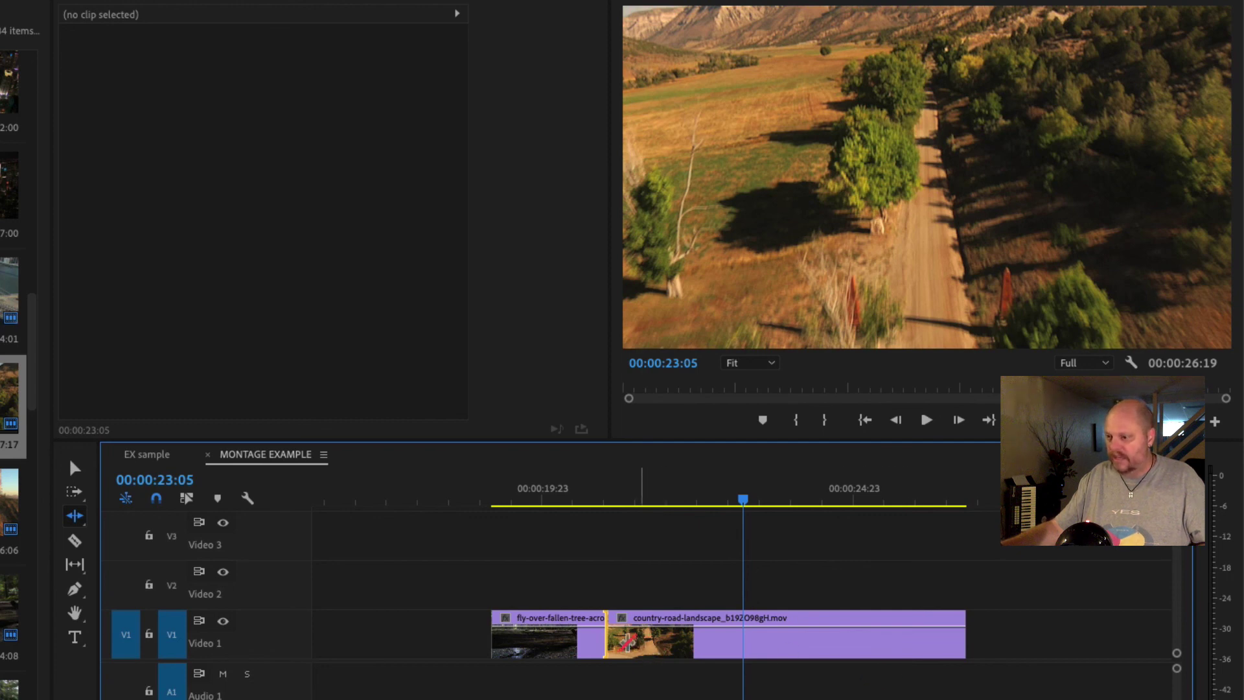
{"action": "key", "text": "super+z"}
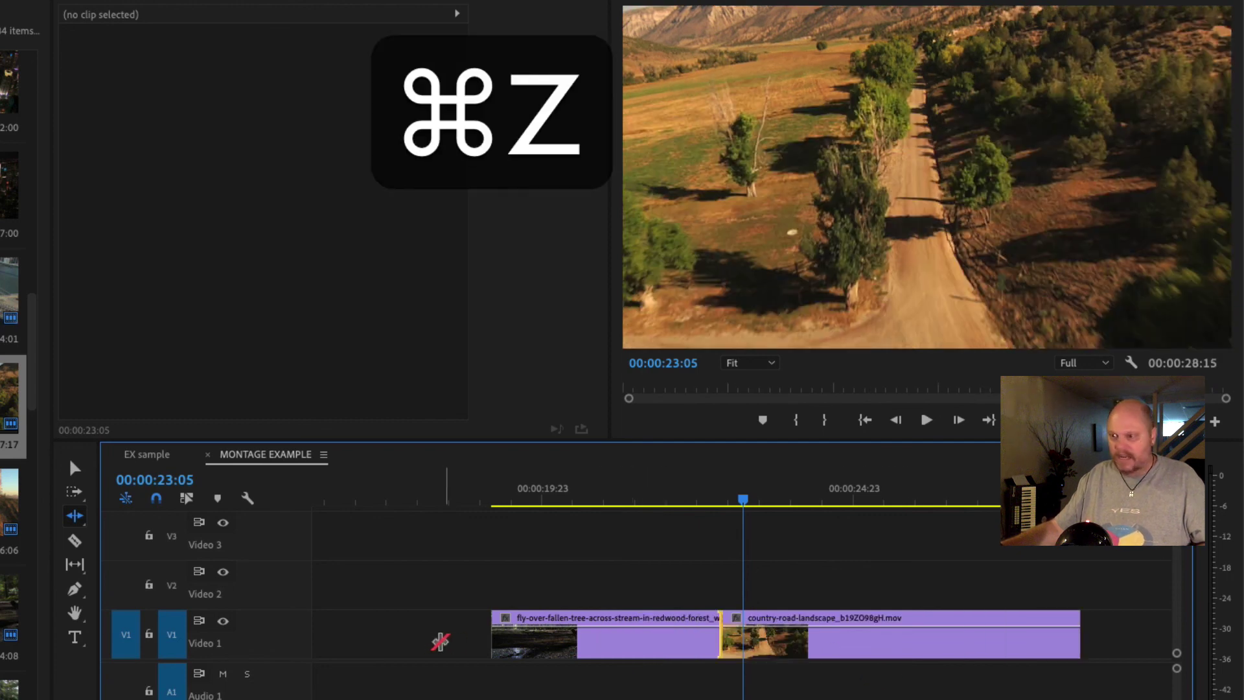
With the Rolling Edit tool, move the cut between the fly-over-fallen-tree and country-road clips later, keeping the playhead at 00:00:23:09
{"action": "left_click", "coordinate": [77, 518]}
{"action": "left_click", "coordinate": [144, 543]}
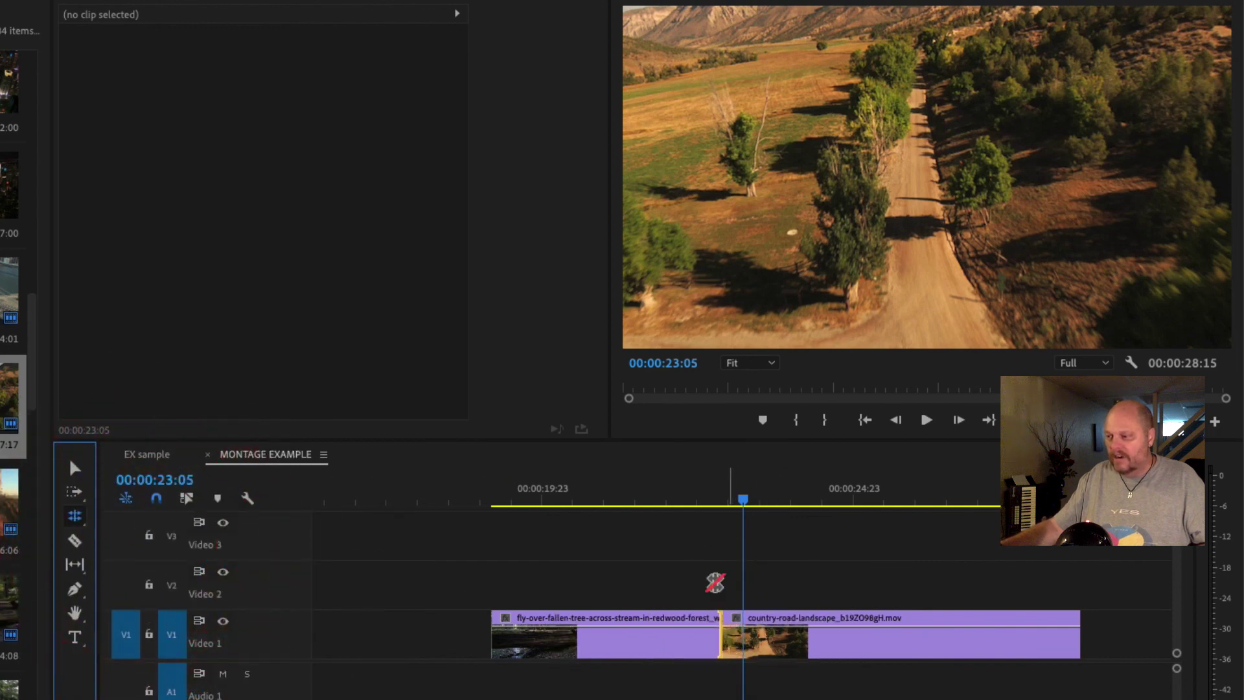
{"action": "left_click_drag", "start_coordinate": [704, 492], "coordinate": [751, 494]}
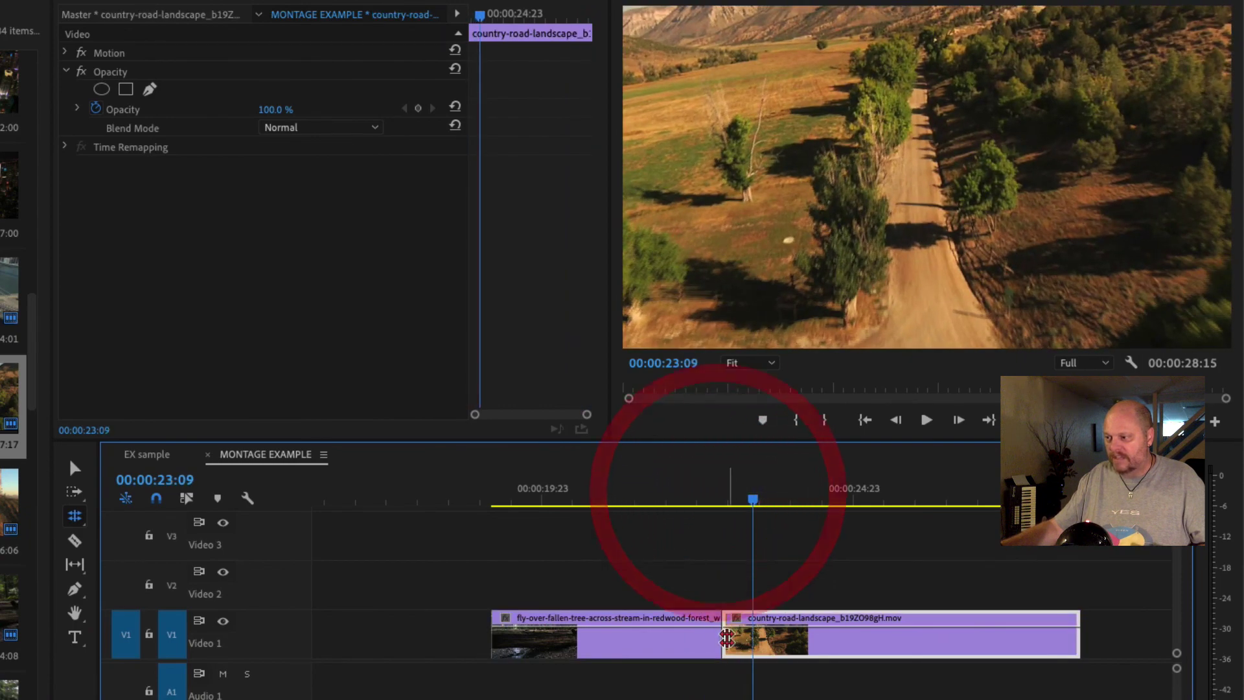
{"action": "left_click_drag", "start_coordinate": [724, 635], "coordinate": [810, 640]}
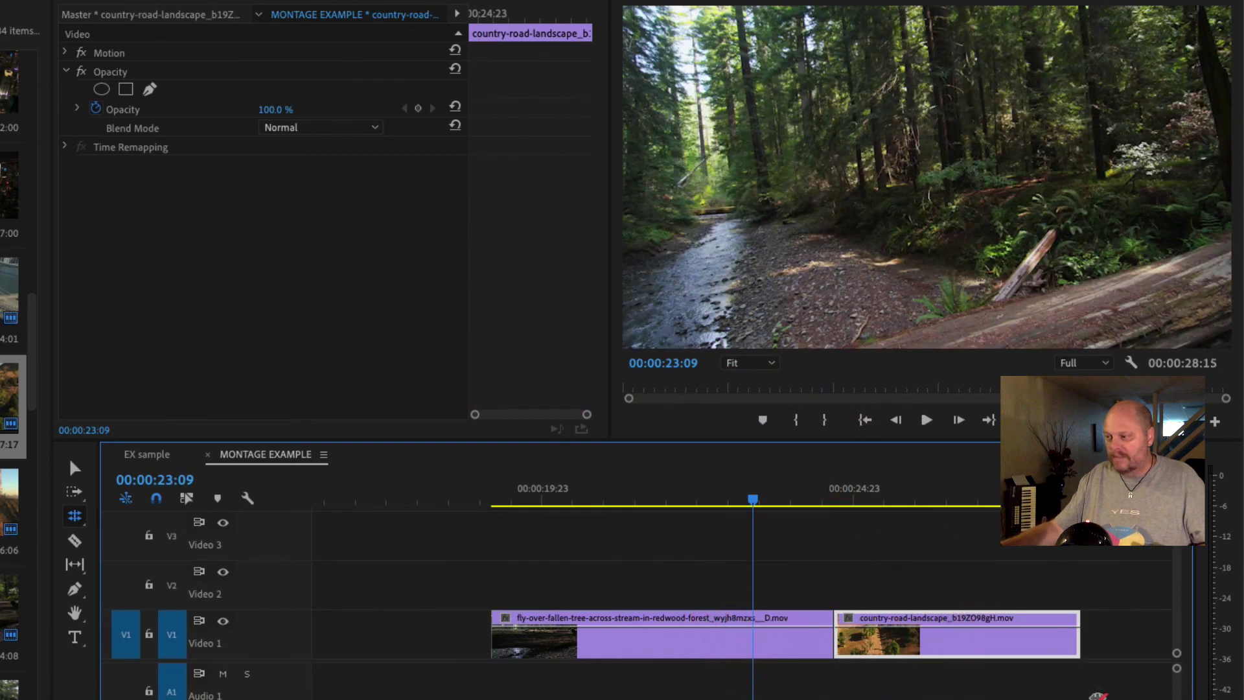
Roll the cut between the two V1 clips more than two seconds earlier, and park the playhead at 00:00:22:03
{"action": "left_click_drag", "start_coordinate": [763, 498], "coordinate": [911, 500]}
{"action": "left_click", "coordinate": [875, 621]}
{"action": "left_click_drag", "start_coordinate": [833, 639], "coordinate": [695, 626]}
{"action": "left_click", "coordinate": [753, 499]}
{"action": "mouse_move", "coordinate": [670, 499]}
{"action": "left_mouse_down"}
{"action": "mouse_move", "coordinate": [636, 500]}
{"action": "mouse_move", "coordinate": [675, 502]}
{"action": "left_mouse_up"}
{"action": "left_click", "coordinate": [675, 502]}
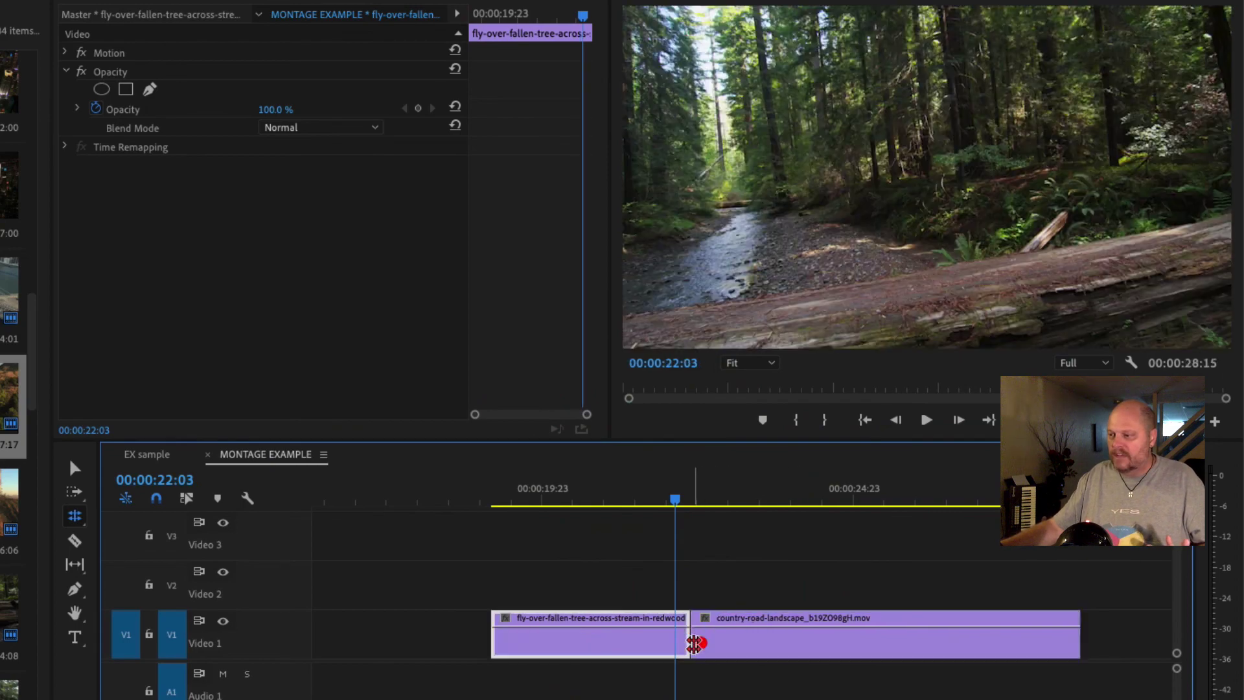
Roll the cut between the two V1 clips about one second later, and park the playhead at 00:00:22:22
{"action": "left_click_drag", "start_coordinate": [695, 647], "coordinate": [749, 638]}
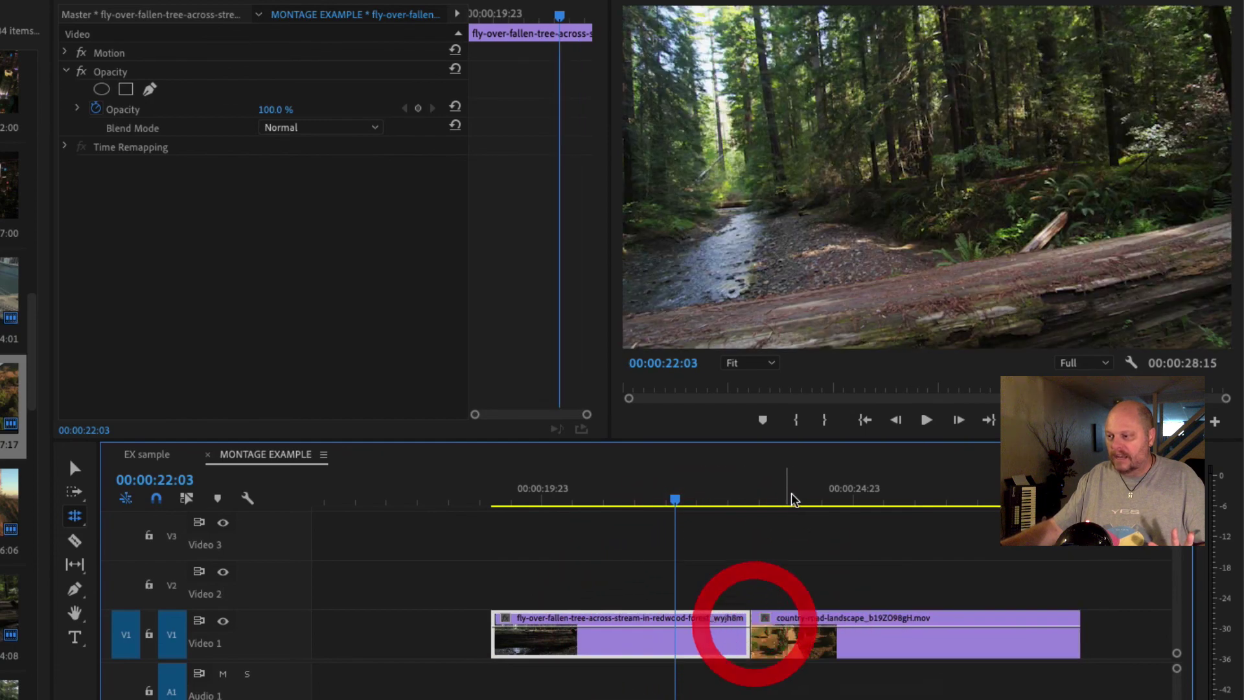
{"action": "key", "text": "Down"}
{"action": "left_click", "coordinate": [725, 499]}
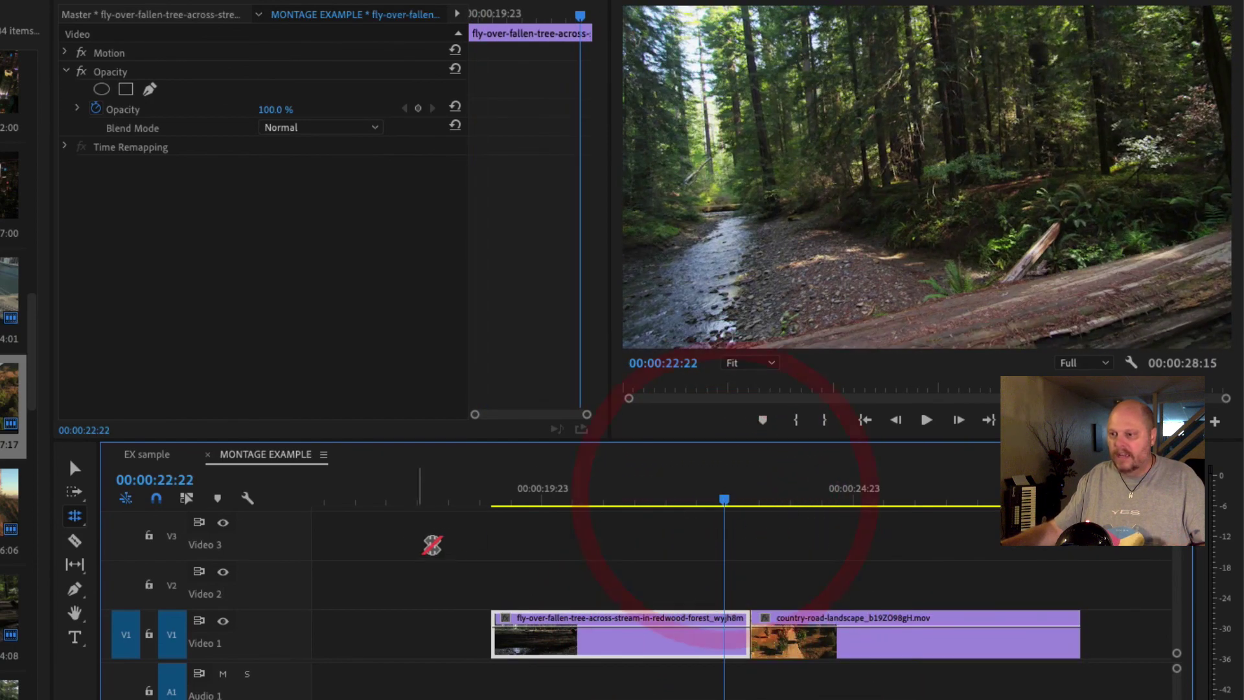